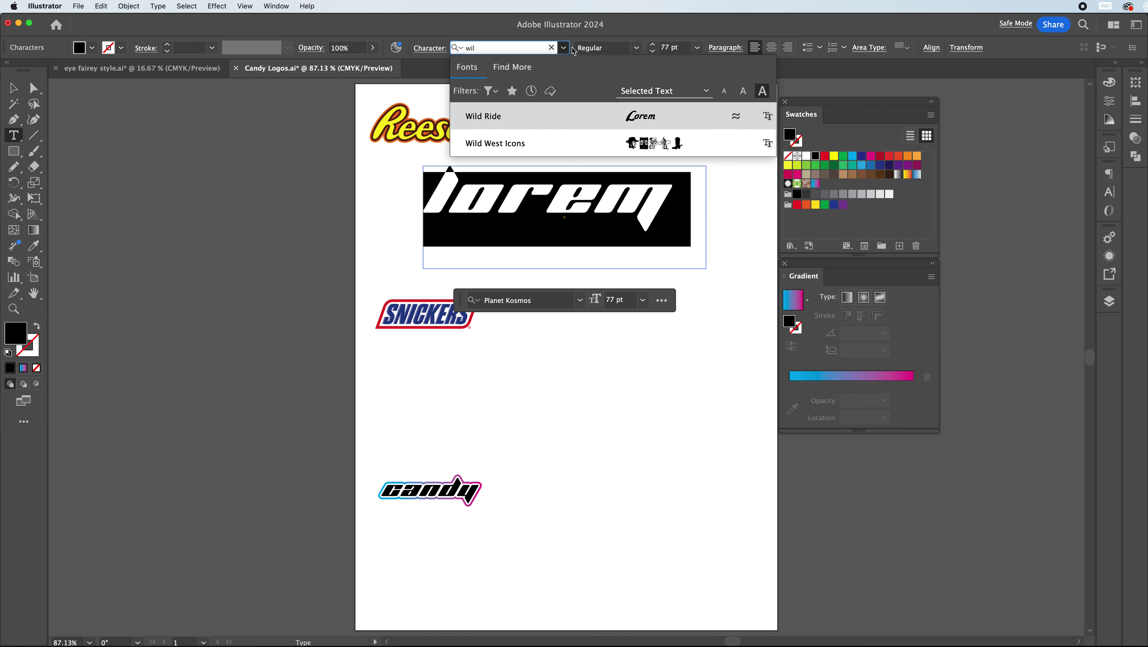
Set the placeholder text's font to Wild Ride and its tracking to 0
click(594, 120)
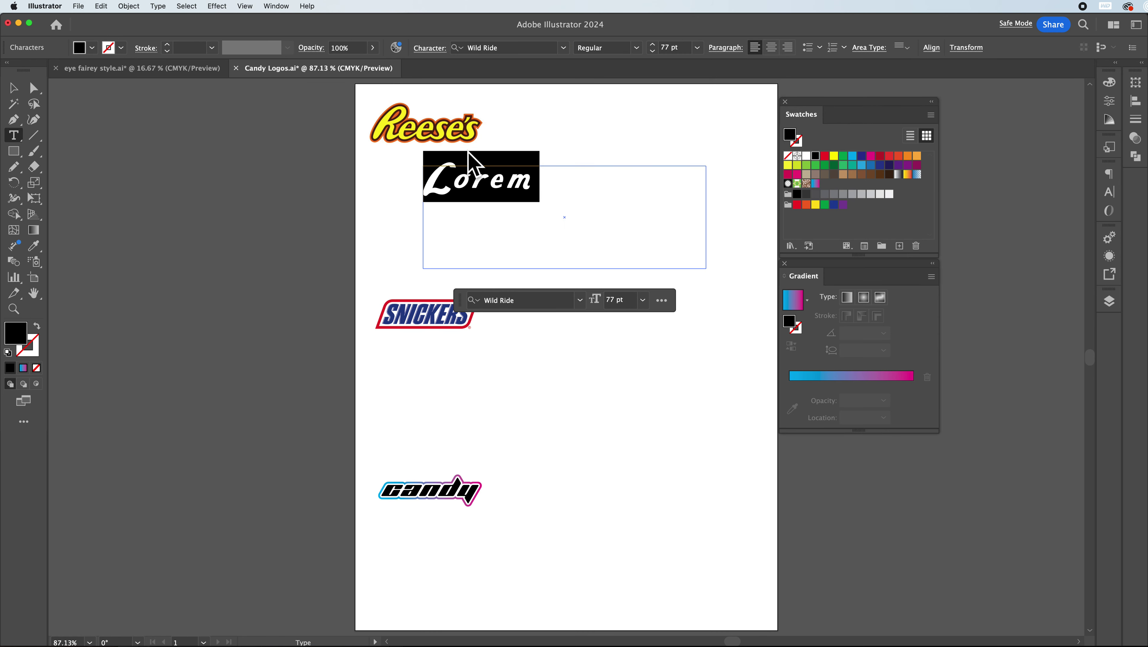
click(468, 175)
click(488, 178)
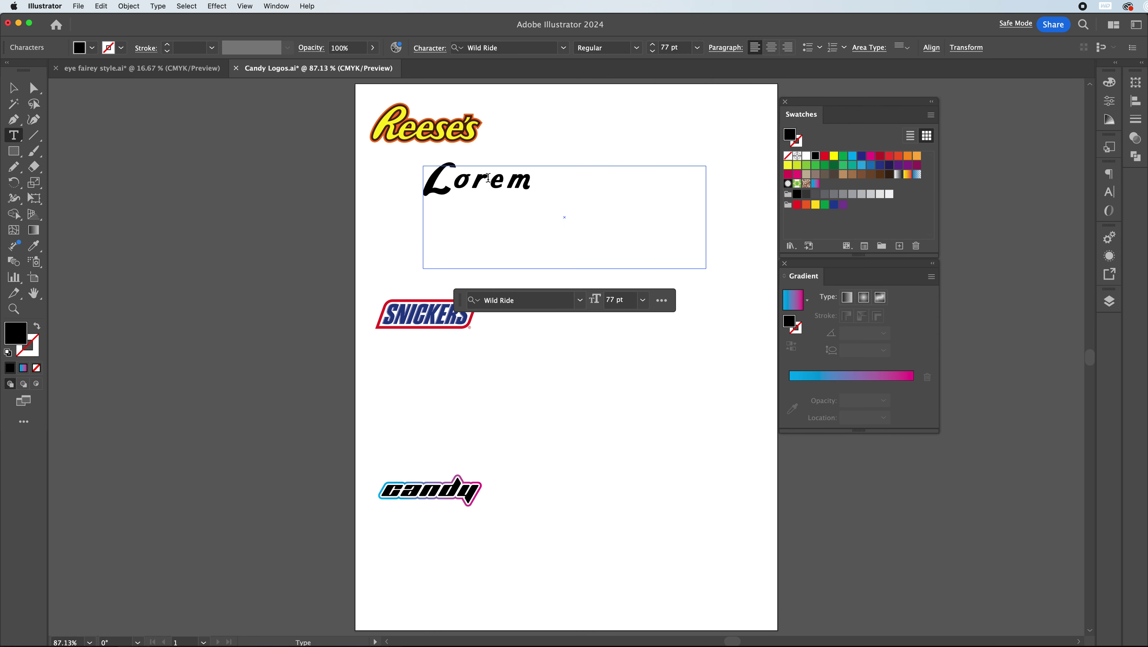
double_click(488, 178)
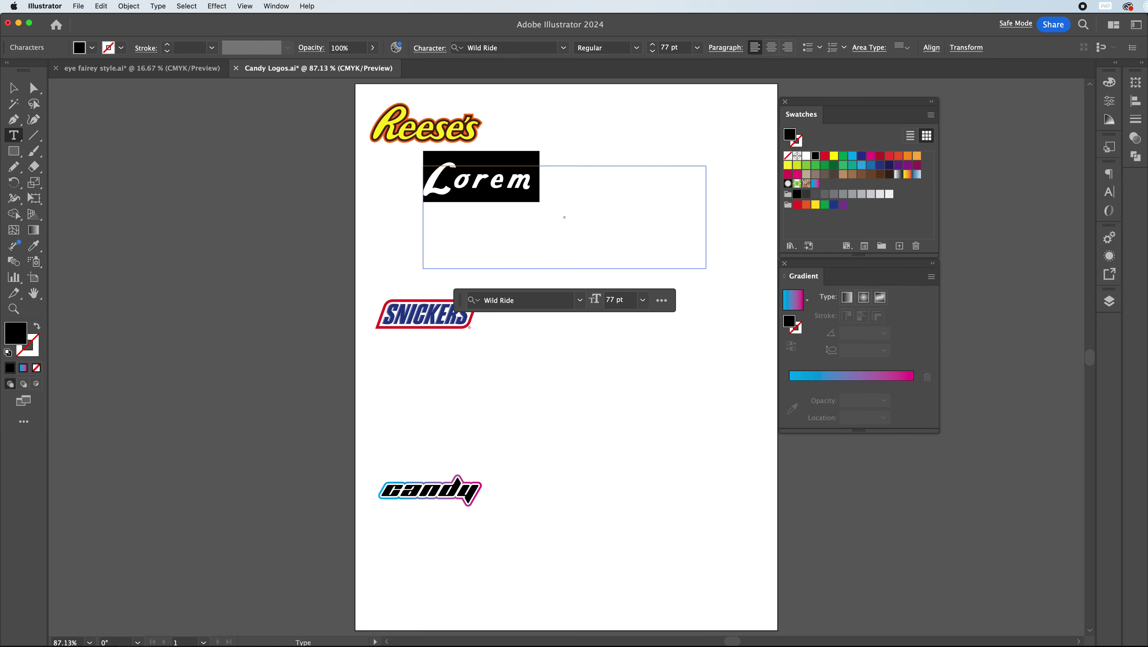
click(1108, 192)
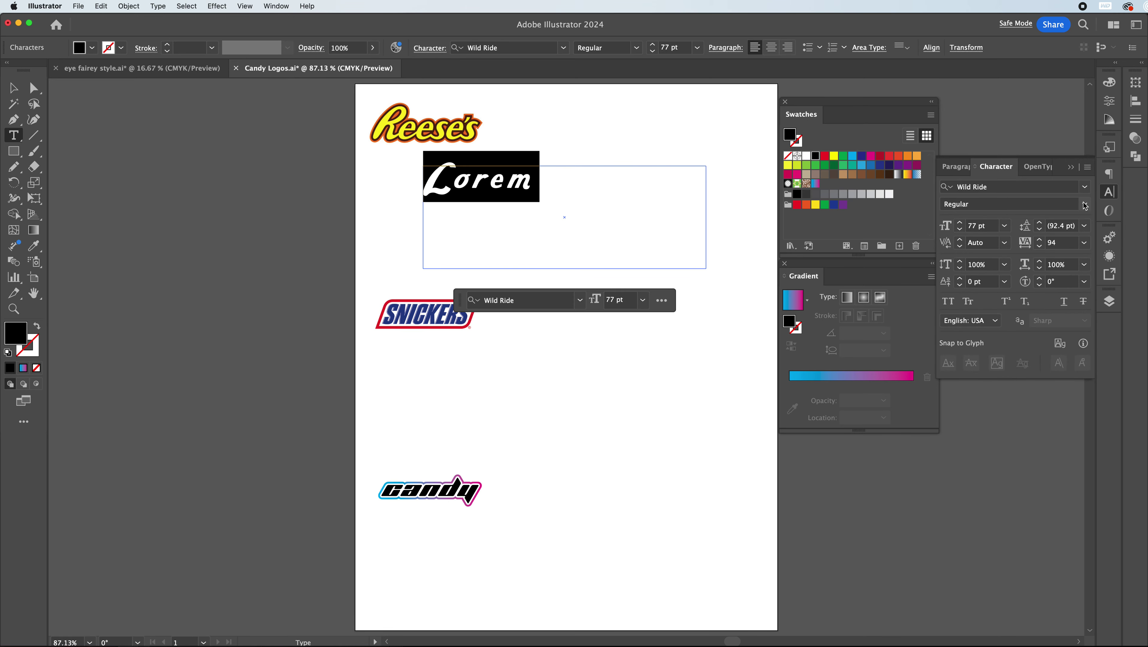
click(1083, 242)
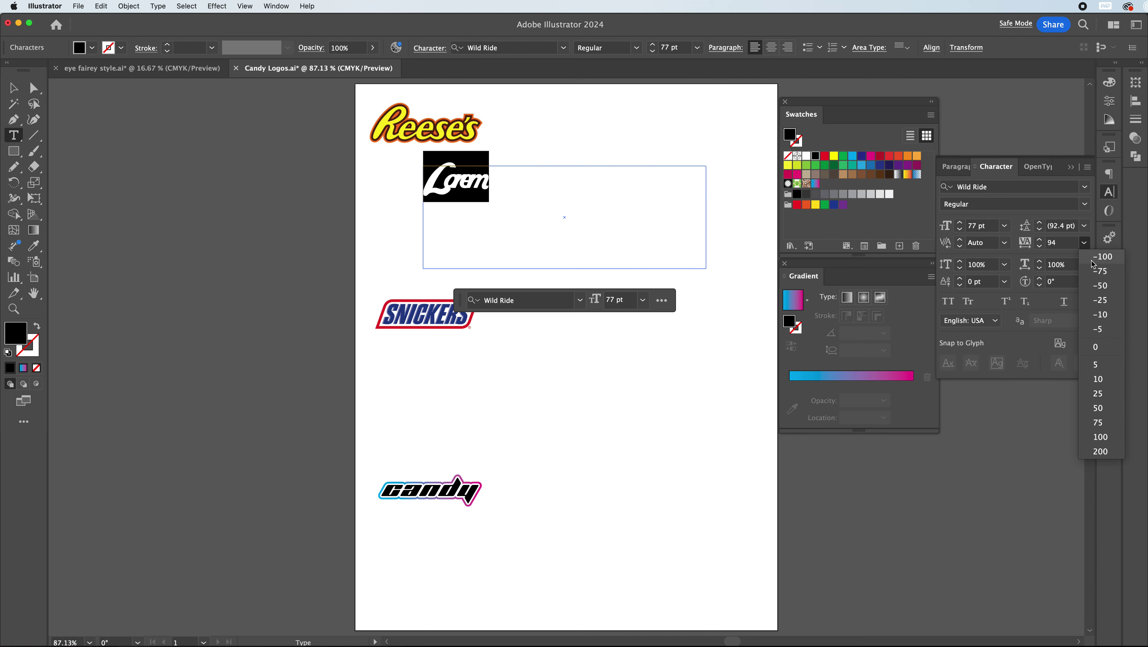
click(1097, 347)
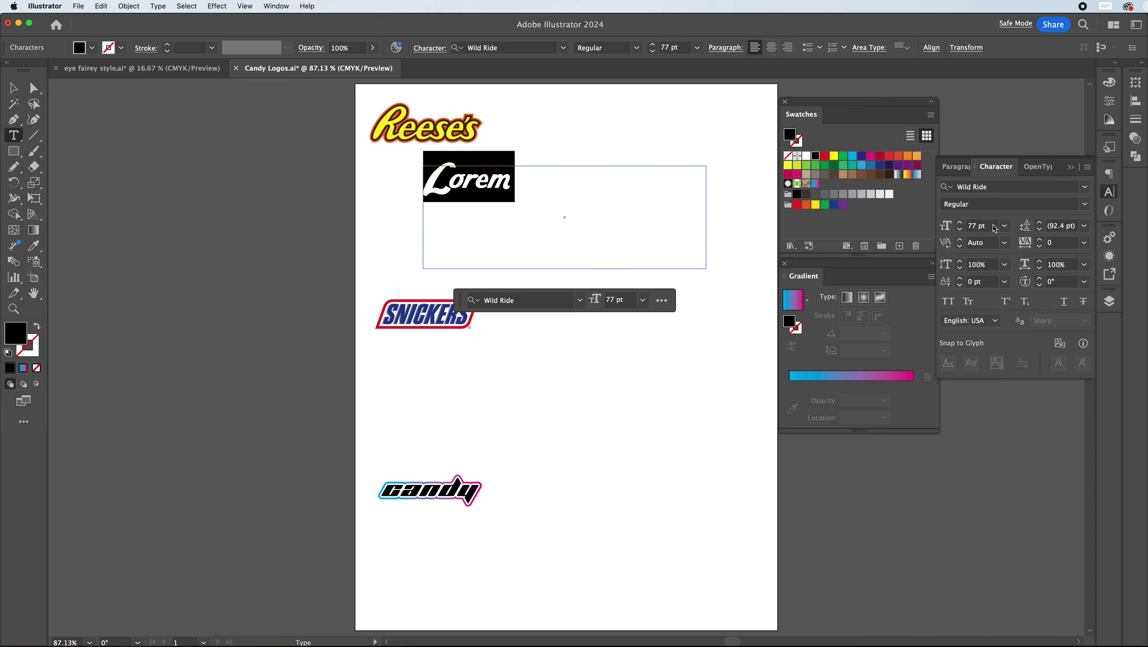
Increase the selected placeholder text's font size to 175 pt
click(976, 225)
triple_click(978, 231)
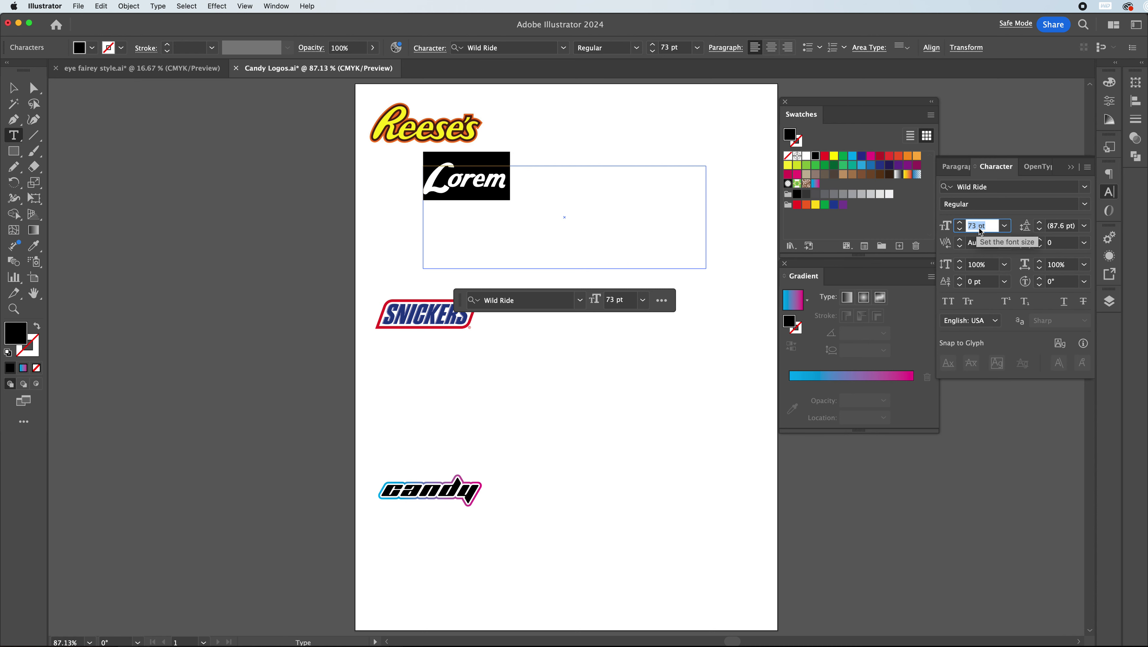
scroll(980, 231, up, 20)
scroll(980, 232, up, 12)
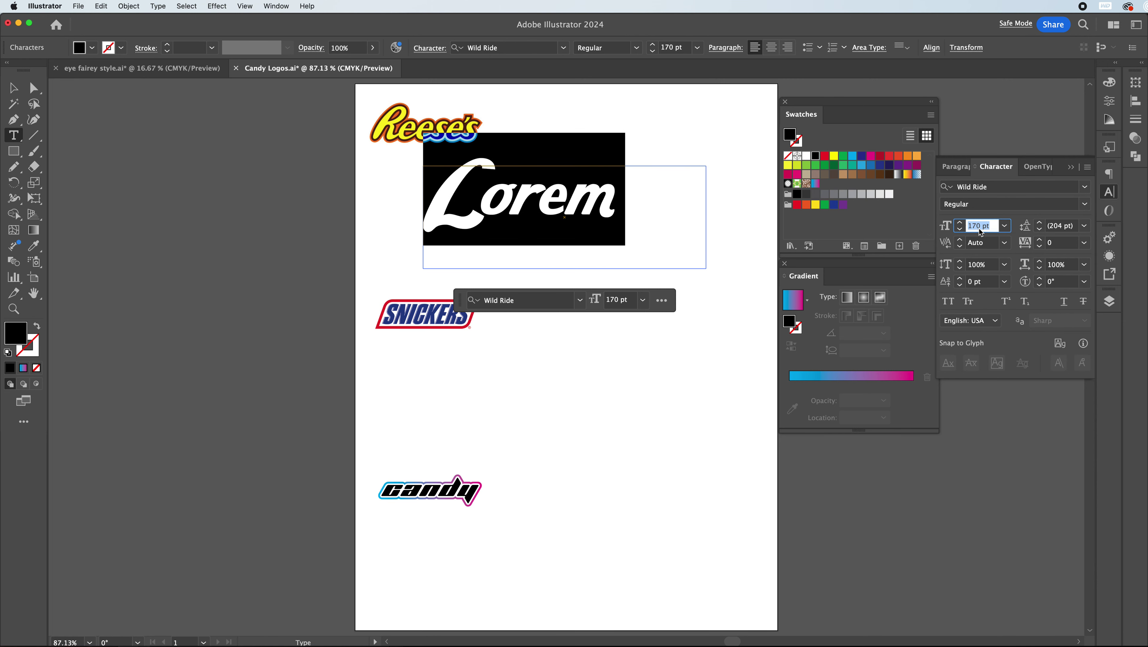
scroll(981, 233, up, 4)
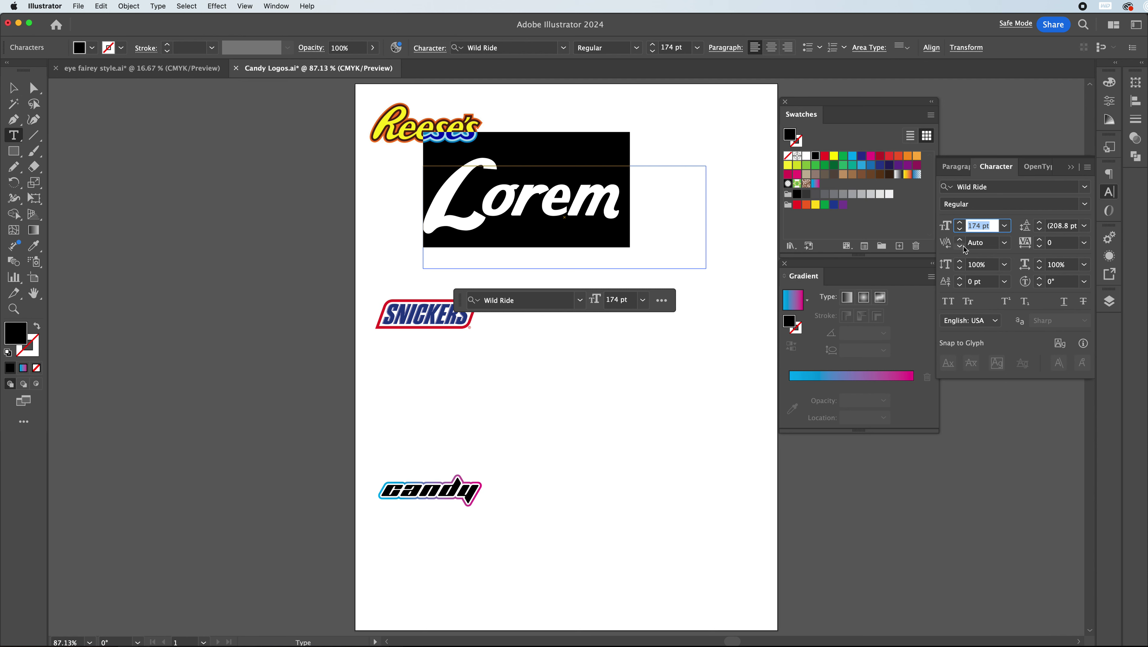
click(979, 227)
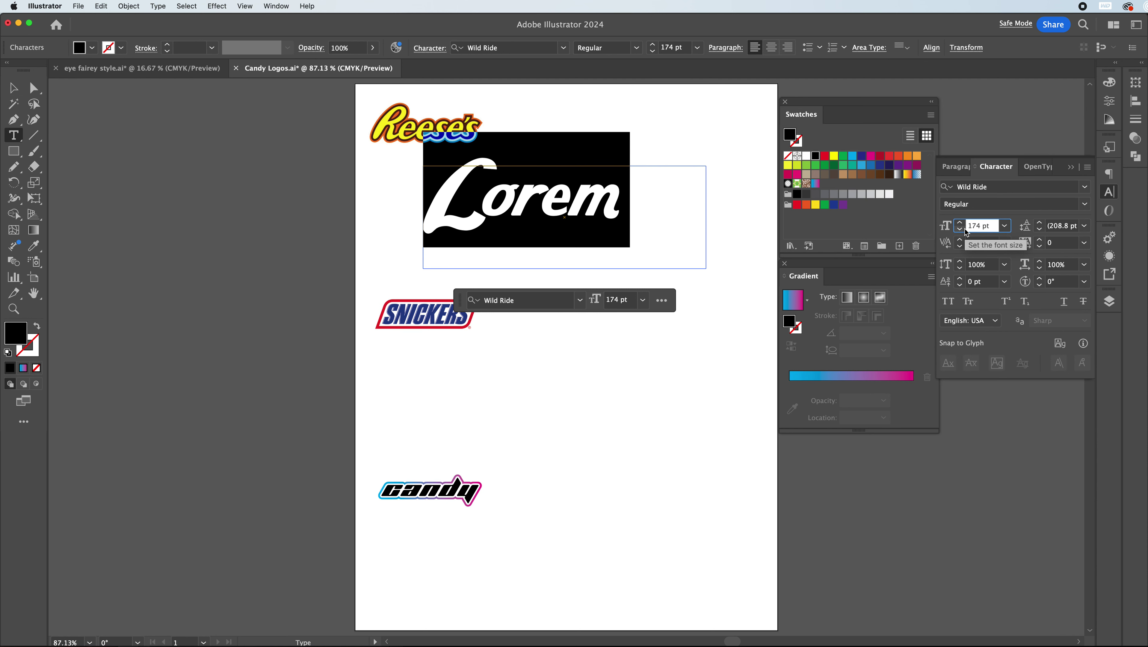
key(Return)
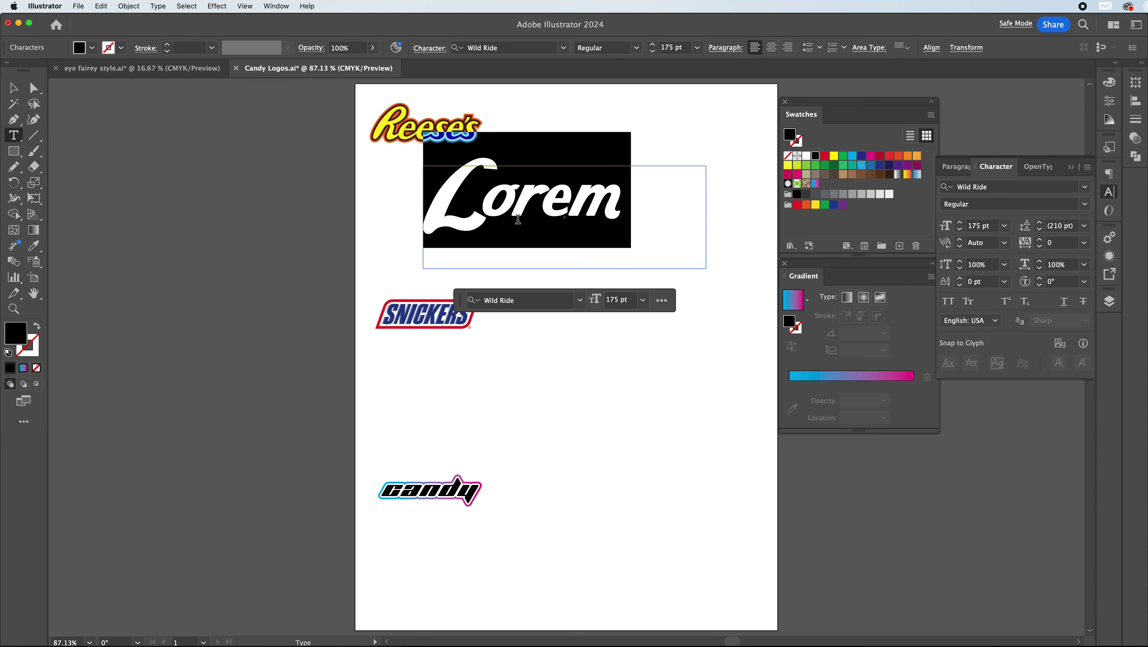
Replace the placeholder text with "Reese's" and move it slightly down and to the right, clear of the small reference logo
text(Ree)
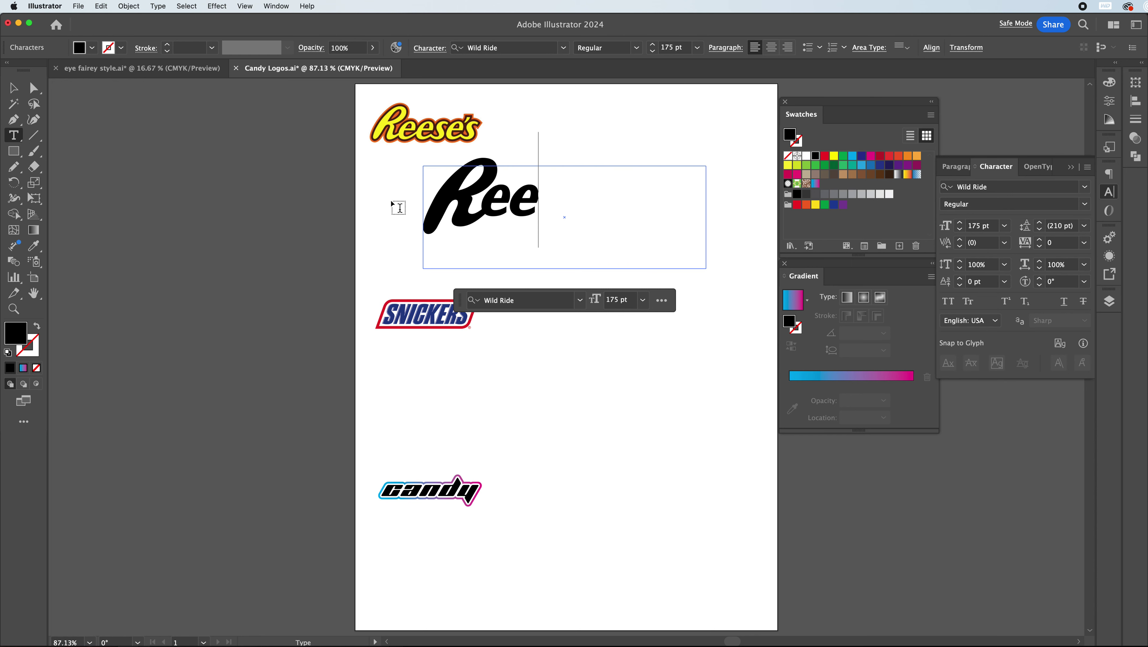
text(se's)
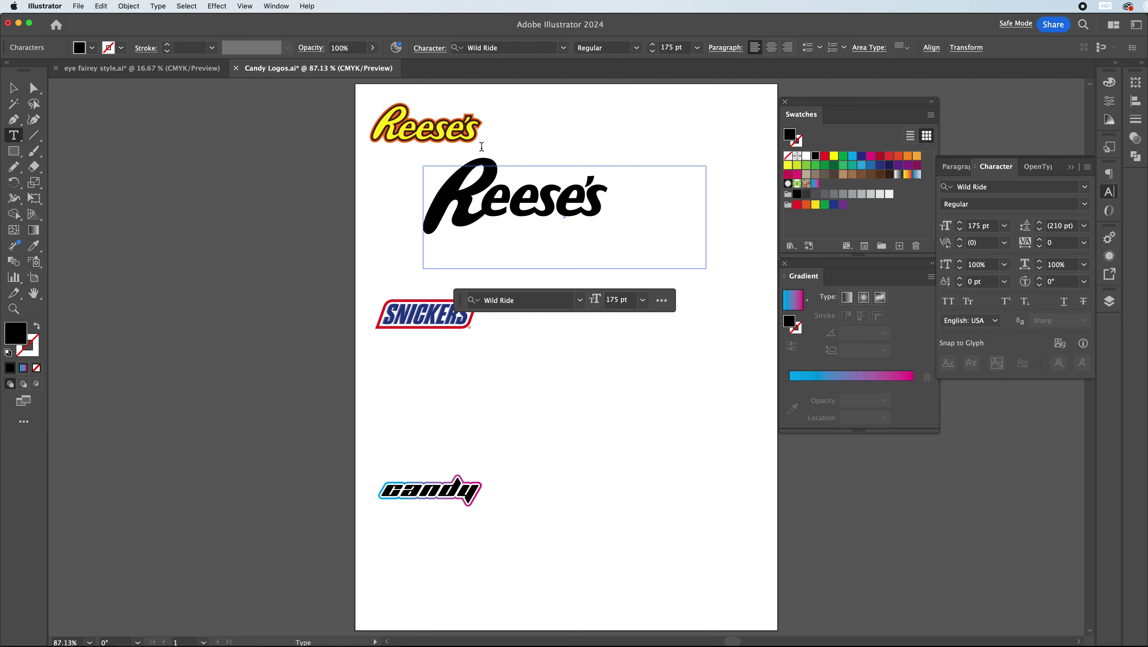
click(14, 88)
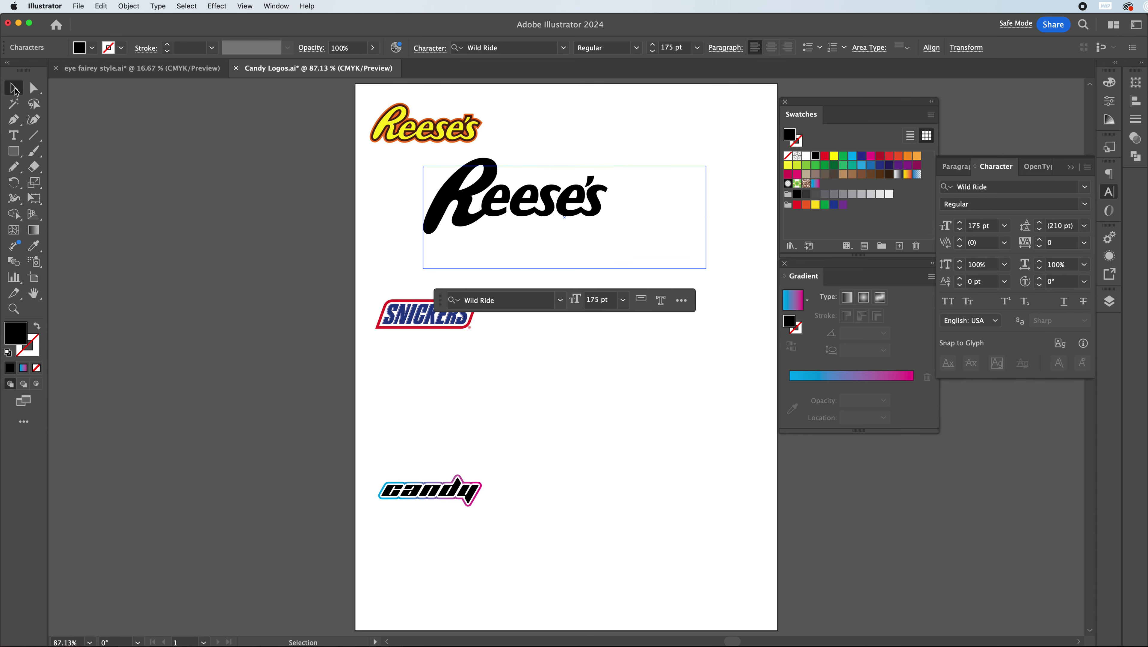
drag(520, 210, 558, 227)
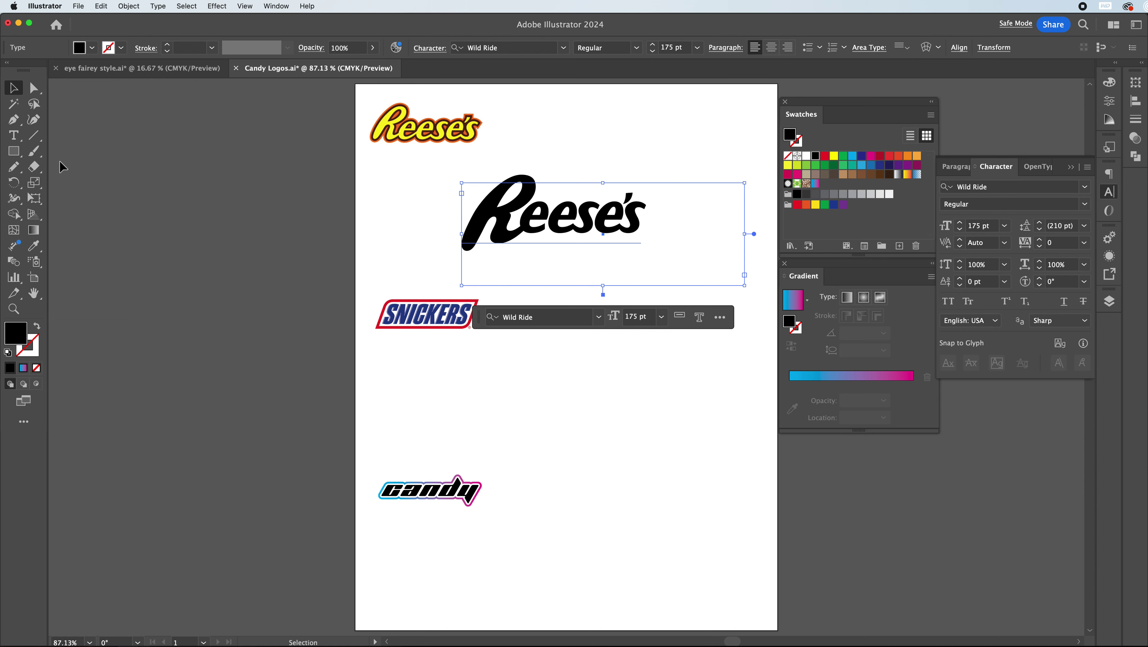
With the Touch Type tool, scale the letter R down to about 88% and raise it by a baseline shift of about 14.4 pt
click(19, 139)
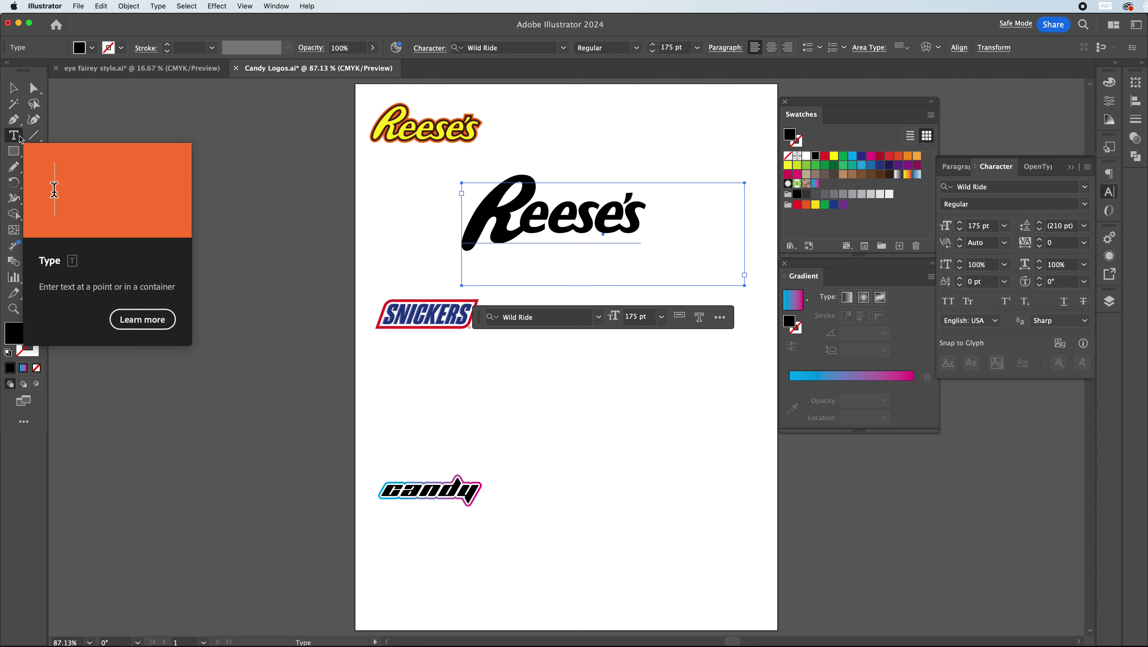
click(19, 139)
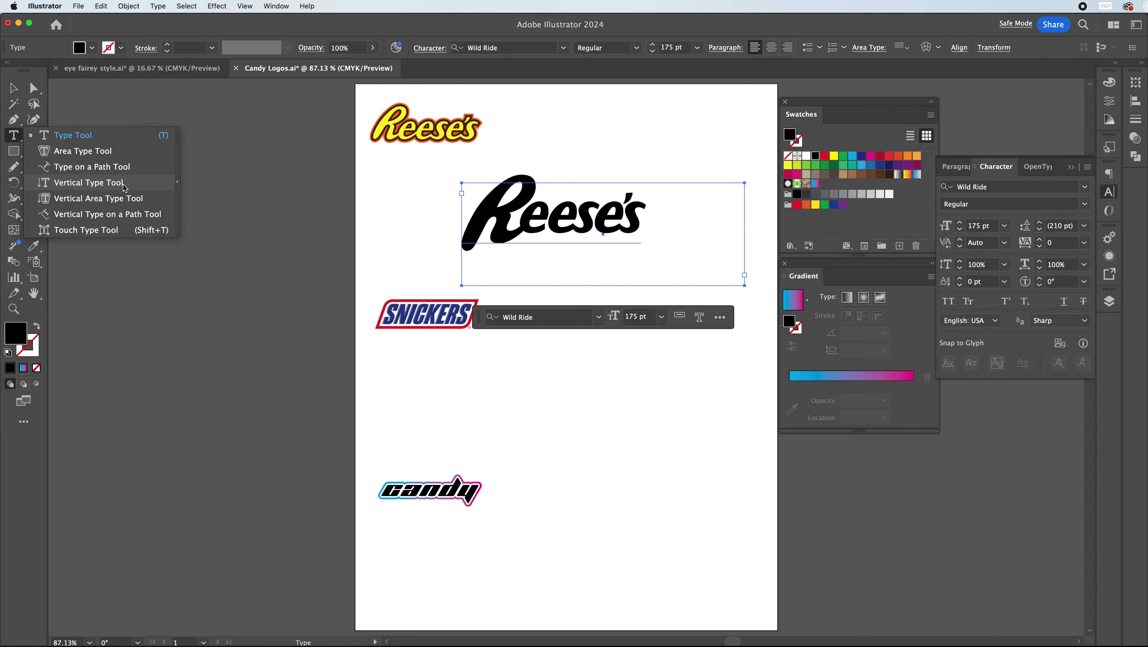
click(107, 230)
click(503, 217)
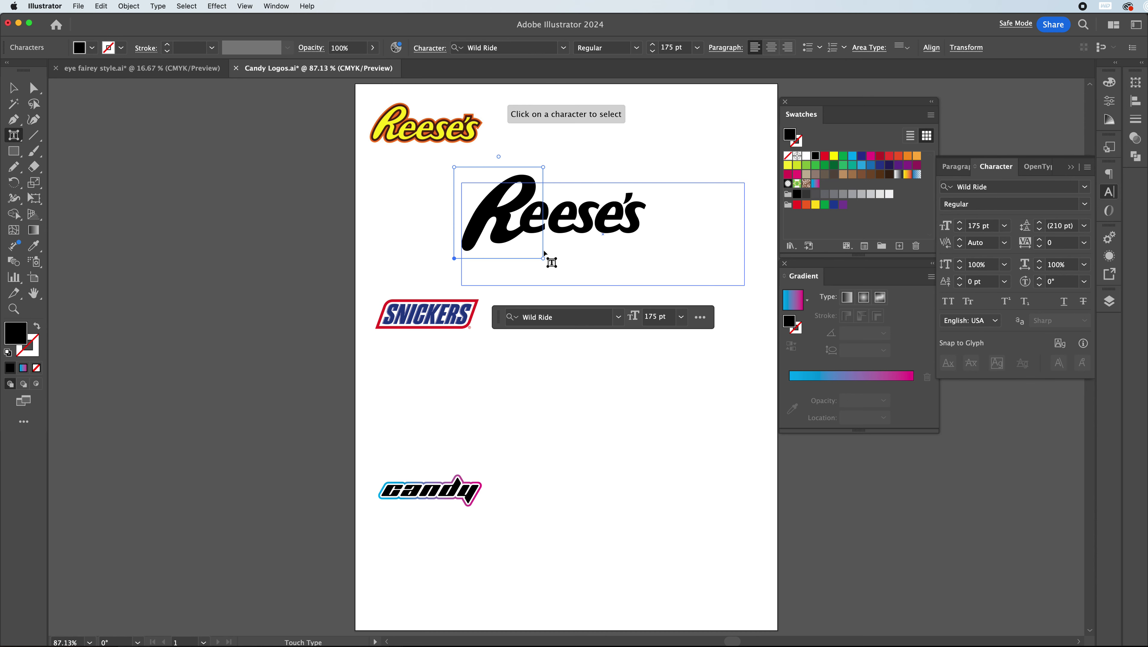
drag(544, 168, 534, 175)
drag(507, 222, 500, 214)
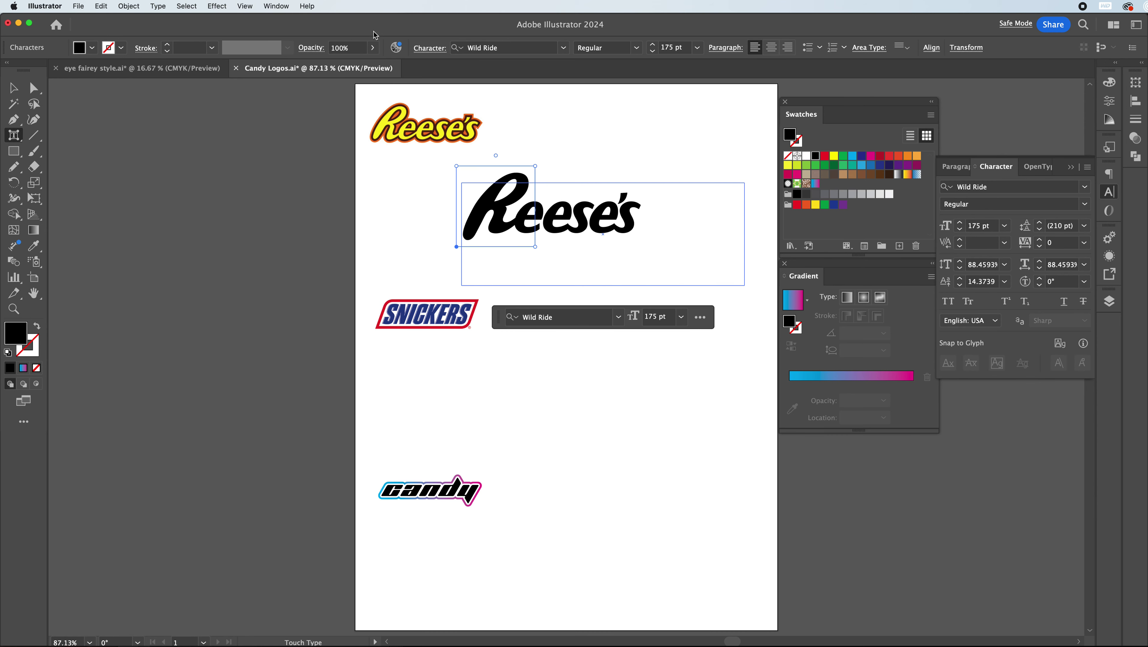
Show the rulers and place a horizontal guide along the bottoms of the lowercase letters in the large Reese's text
click(245, 6)
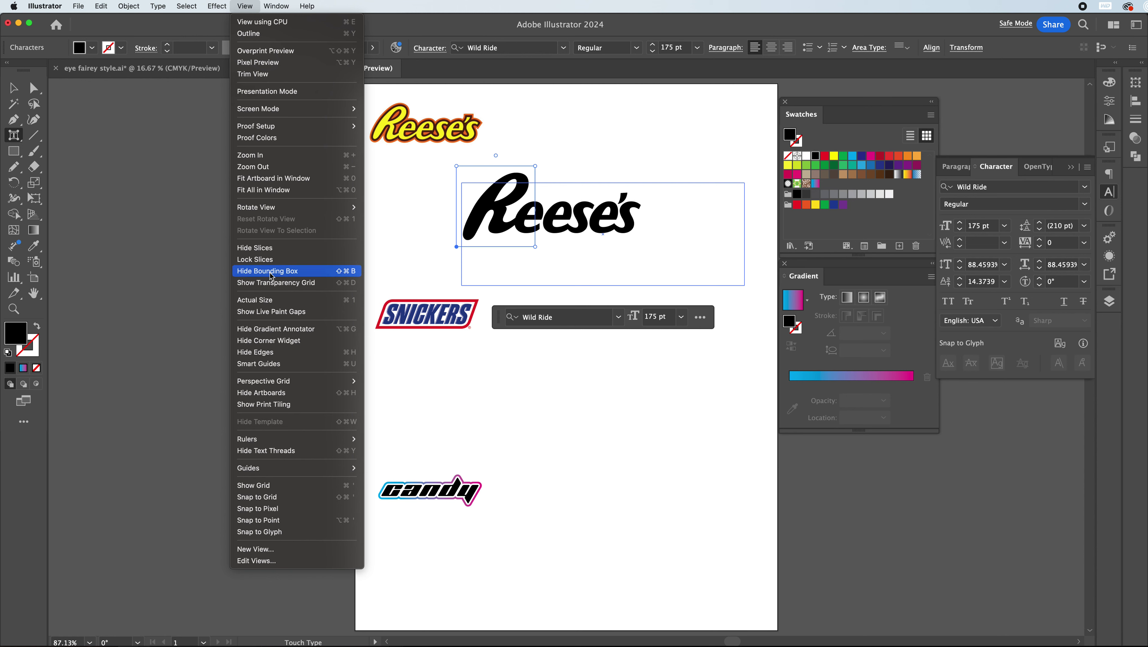
mouse_move(290, 386)
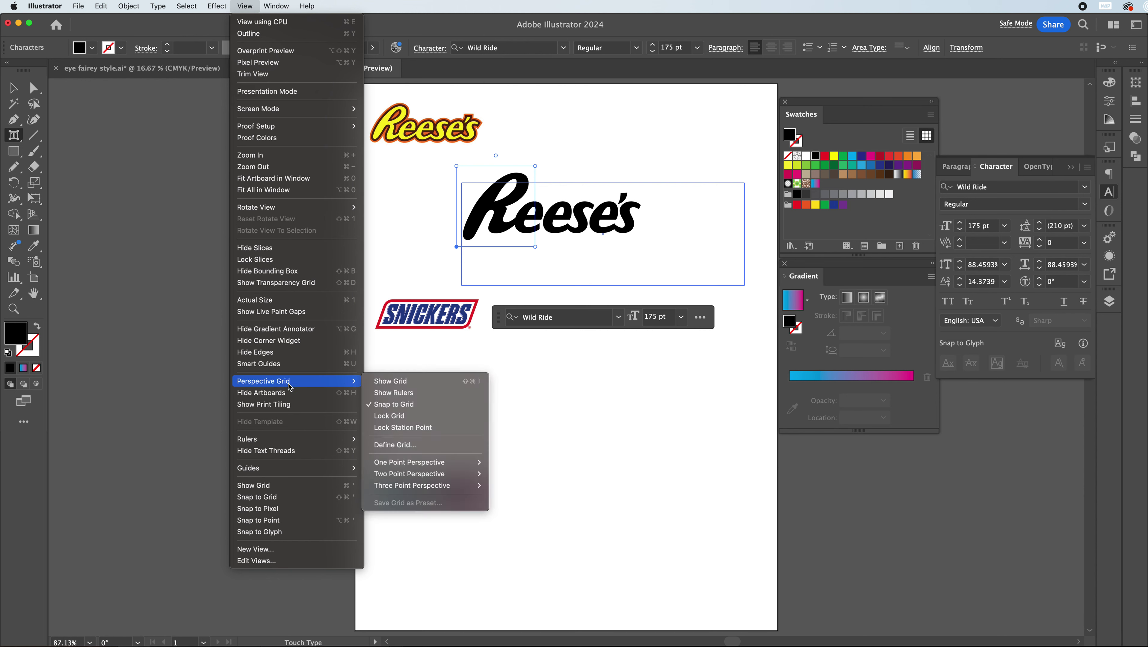
mouse_move(278, 439)
click(388, 438)
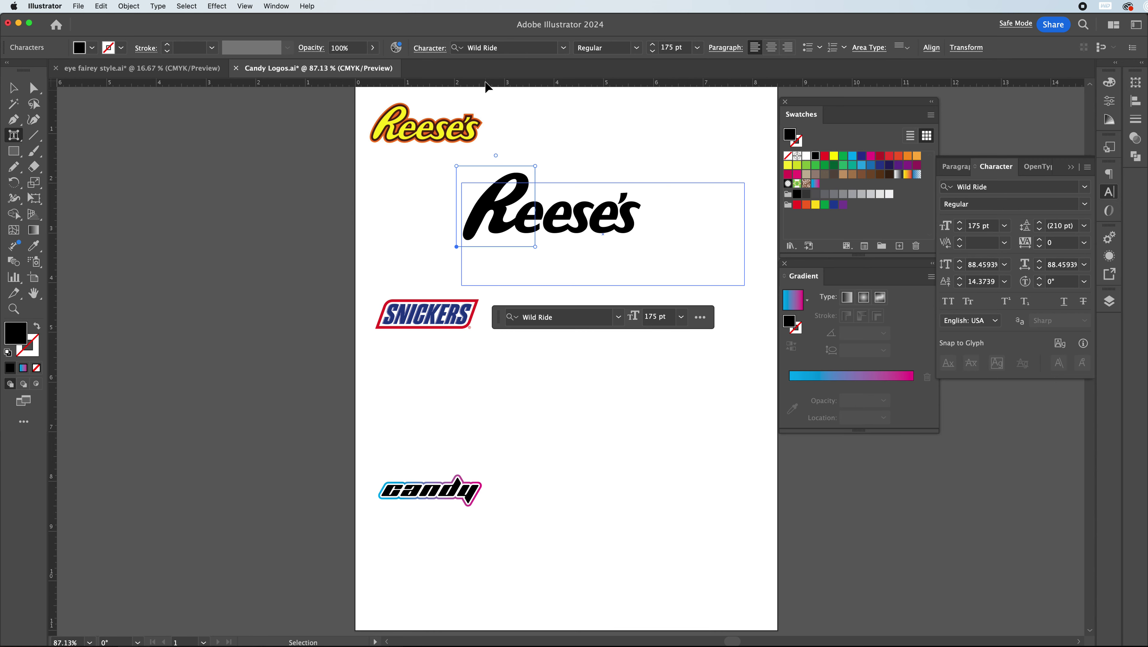
drag(487, 86, 493, 320)
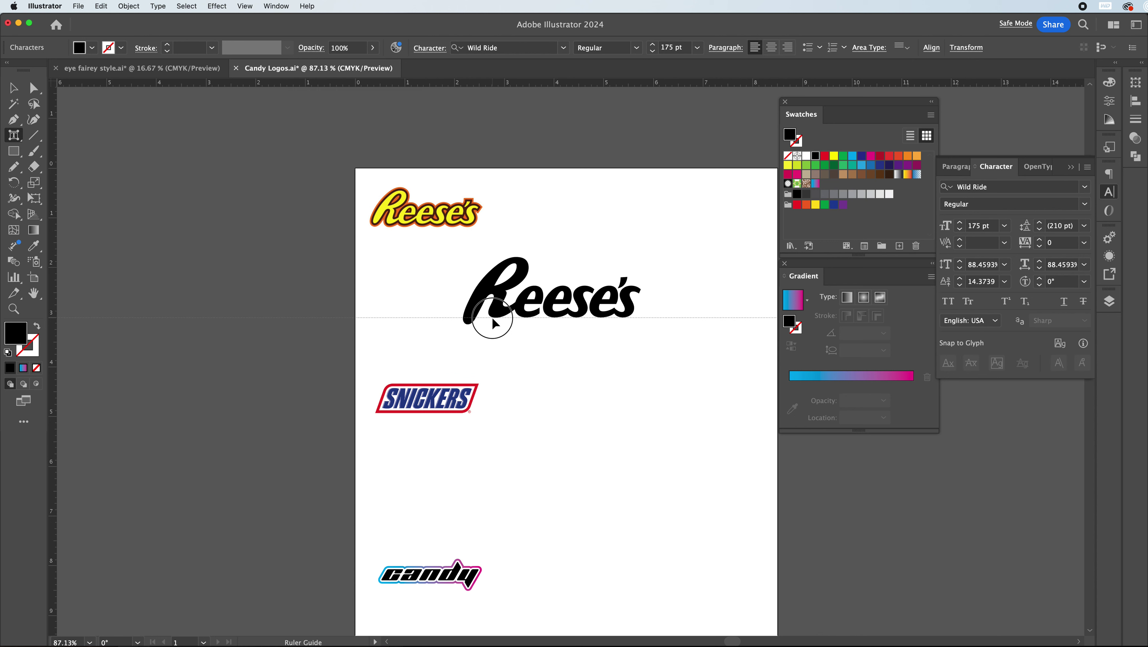
drag(494, 322, 505, 324)
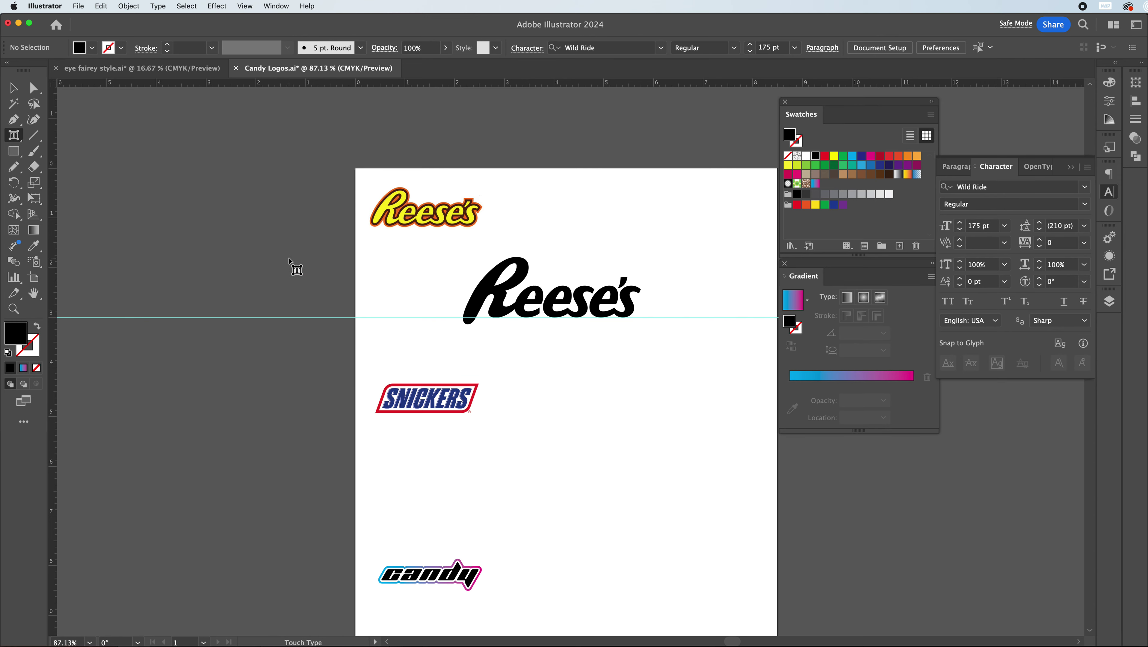
Reposition the large Reese's text so the bottoms of its lowercase letters rest on the horizontal guide
key(super+equal)
key(super+equal)
key(super+equal)
key(super+equal)
key(super+equal)
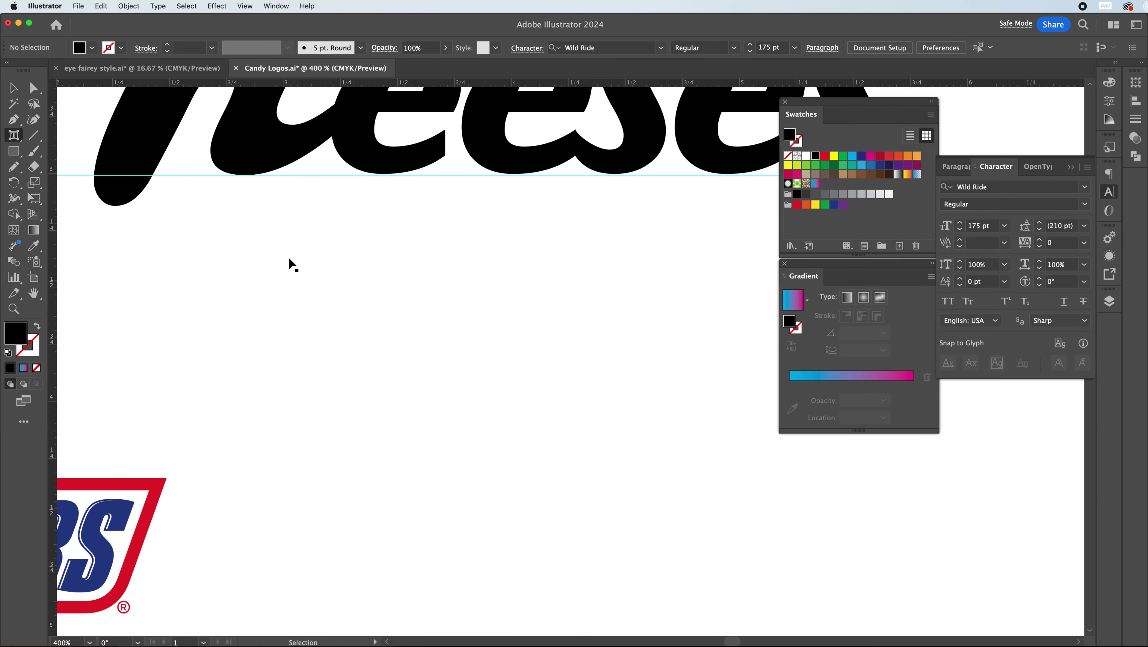
scroll(174, 213, down, 2)
scroll(174, 213, up, 2)
scroll(175, 213, up, 8)
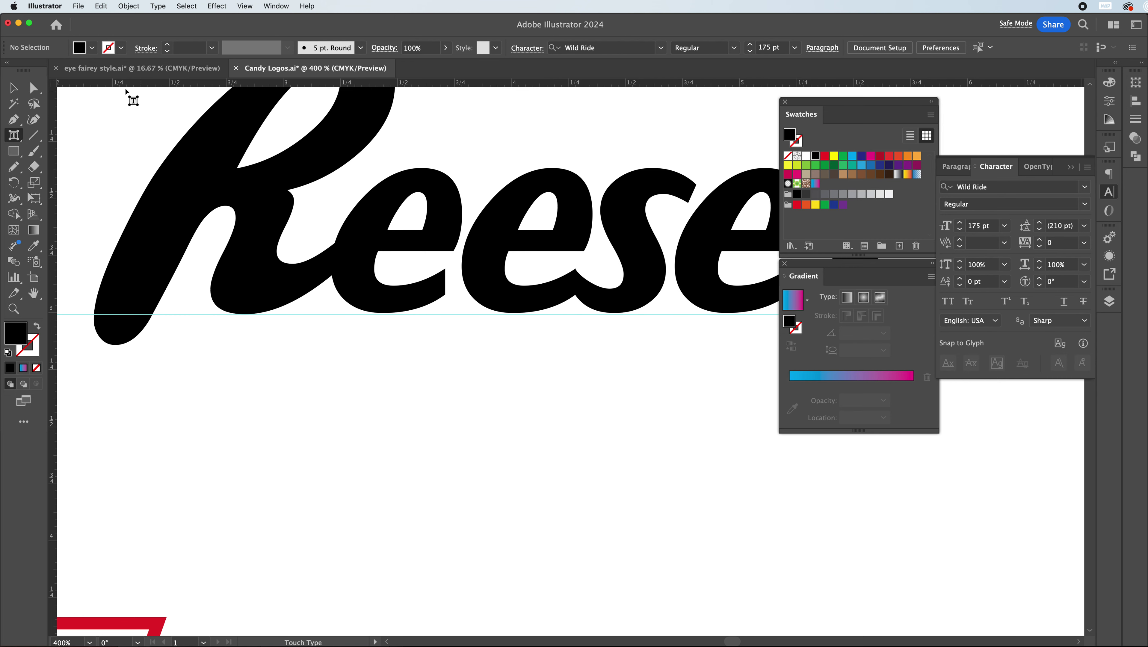
click(13, 87)
drag(558, 313, 560, 307)
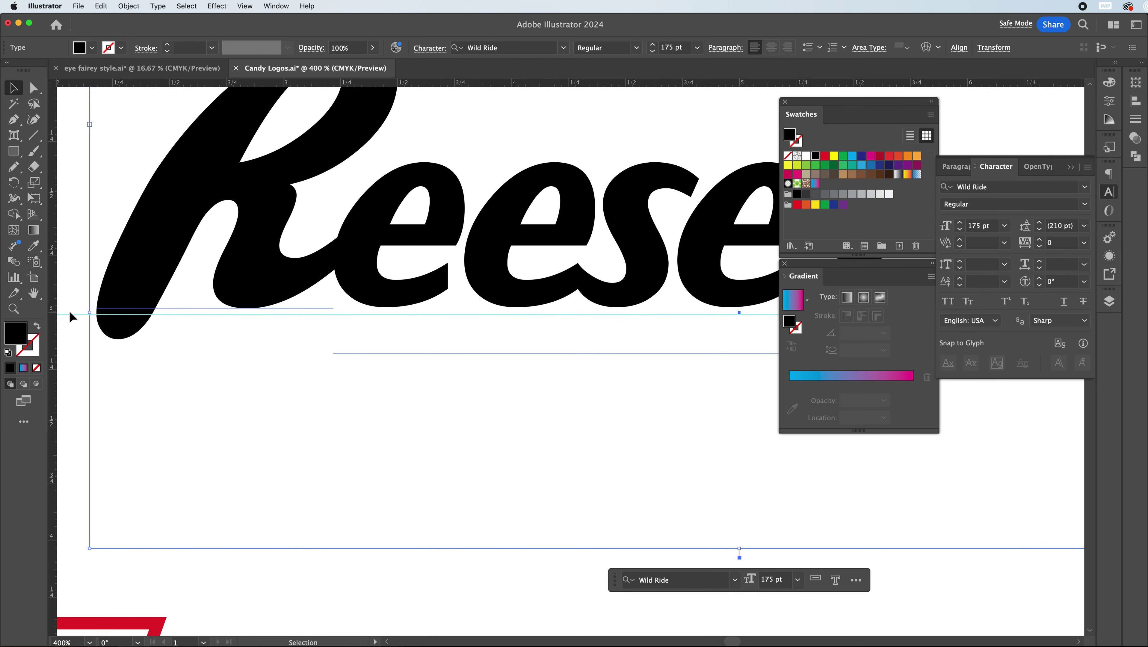
click(73, 319)
mouse_move(75, 313)
mouse_down()
mouse_move(83, 301)
mouse_move(89, 330)
mouse_up()
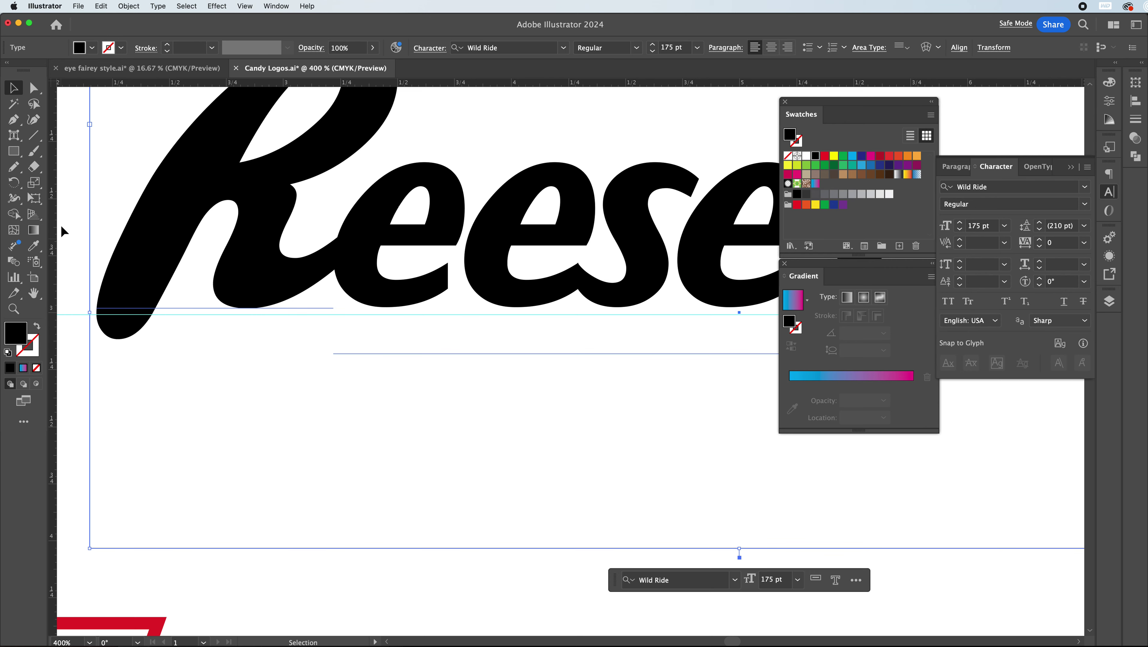
click(74, 254)
drag(482, 255, 482, 257)
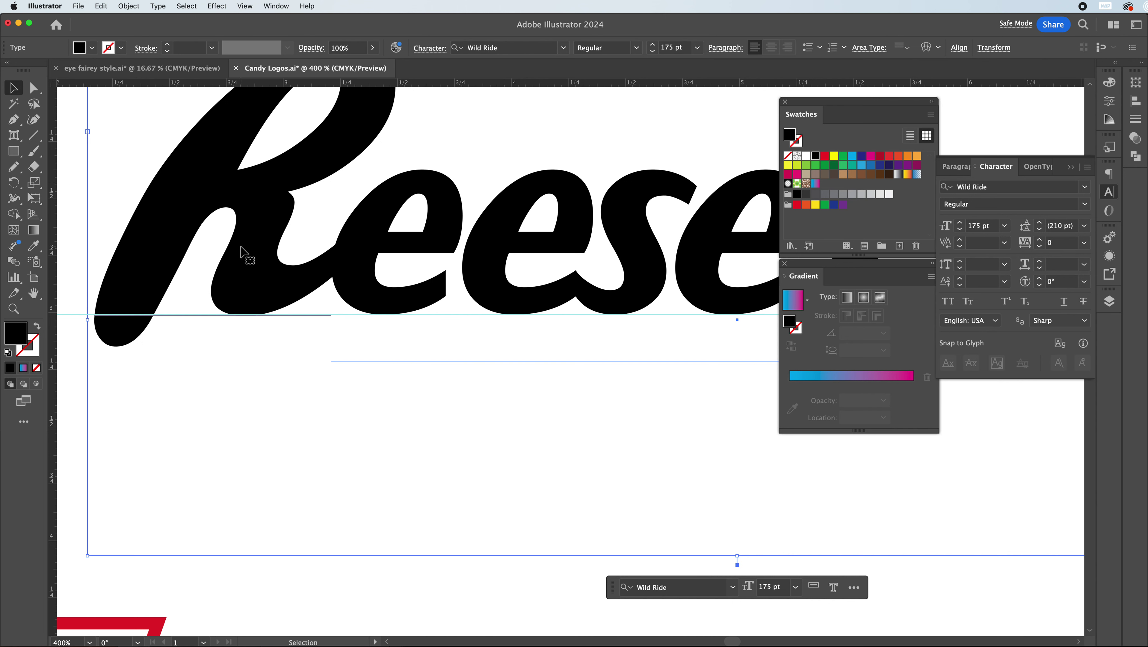
Fine-tune the letter R's position with the Touch Type tool, bringing its baseline shift to about 14.66 pt so its leg rests on the guide
click(14, 135)
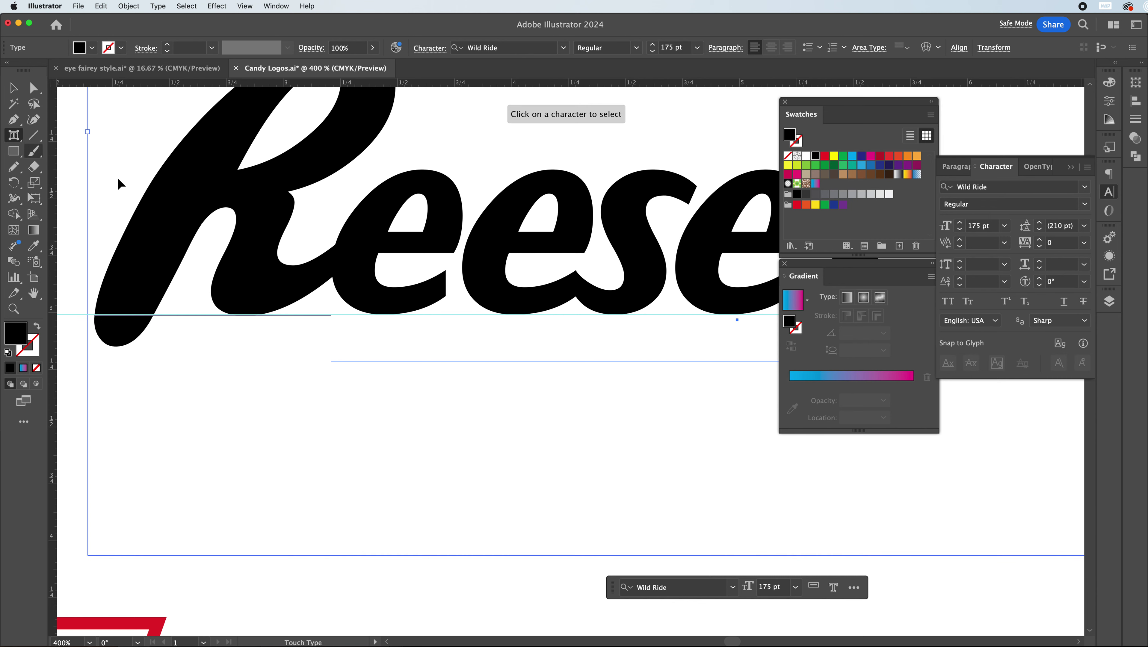
click(257, 233)
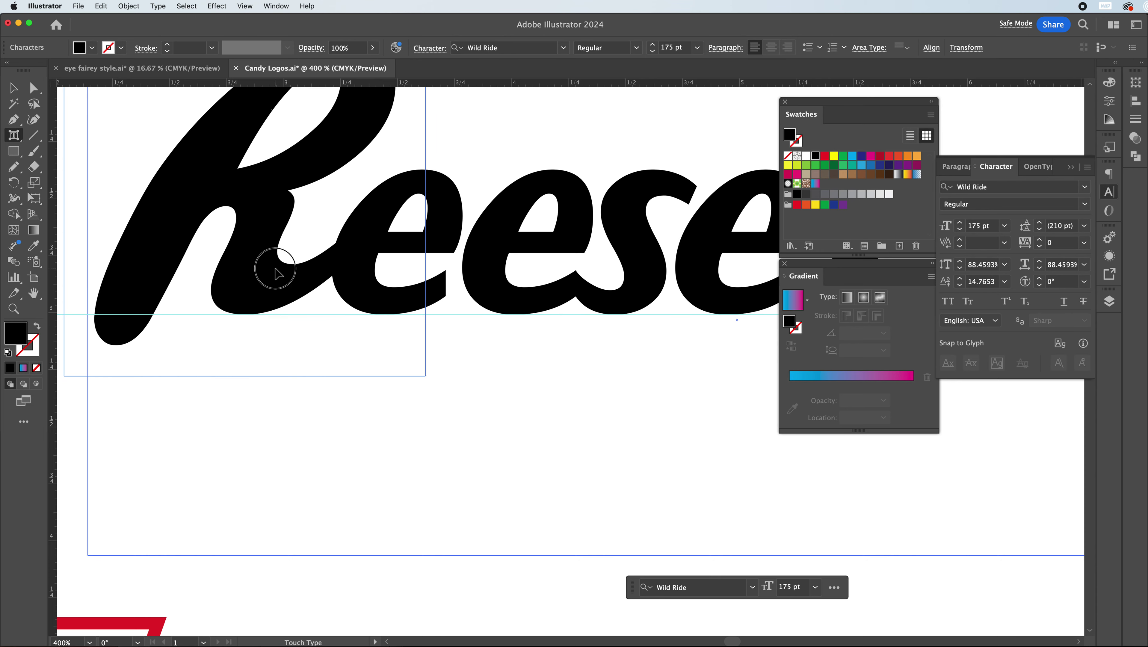
mouse_move(262, 269)
mouse_down()
mouse_move(242, 271)
mouse_move(256, 272)
mouse_up()
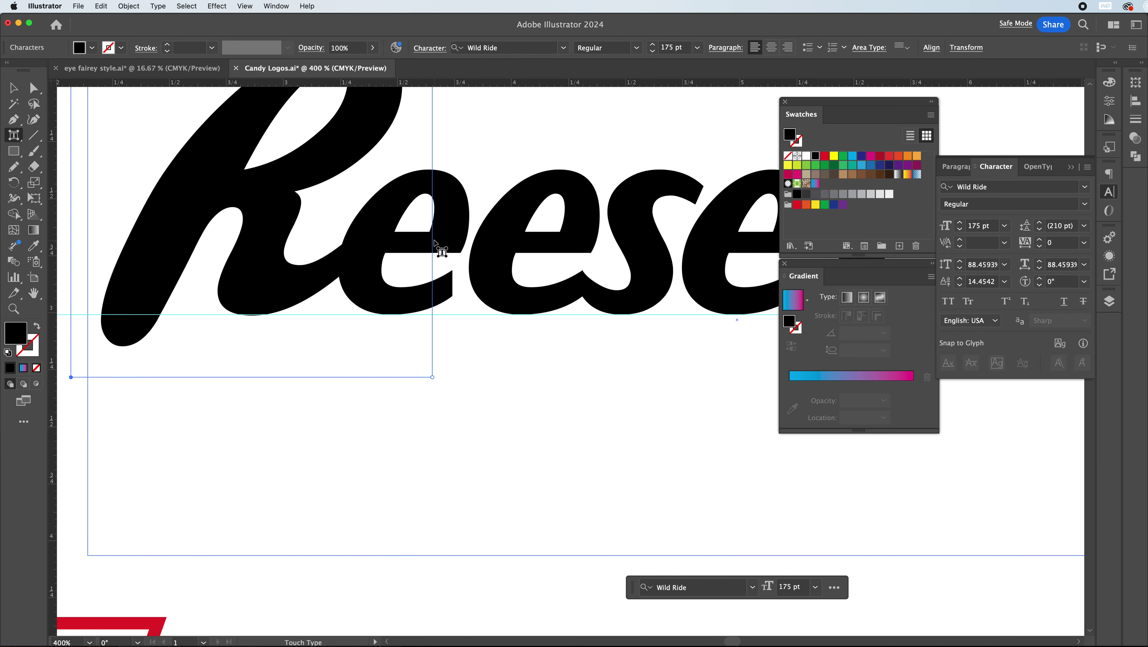
click(14, 213)
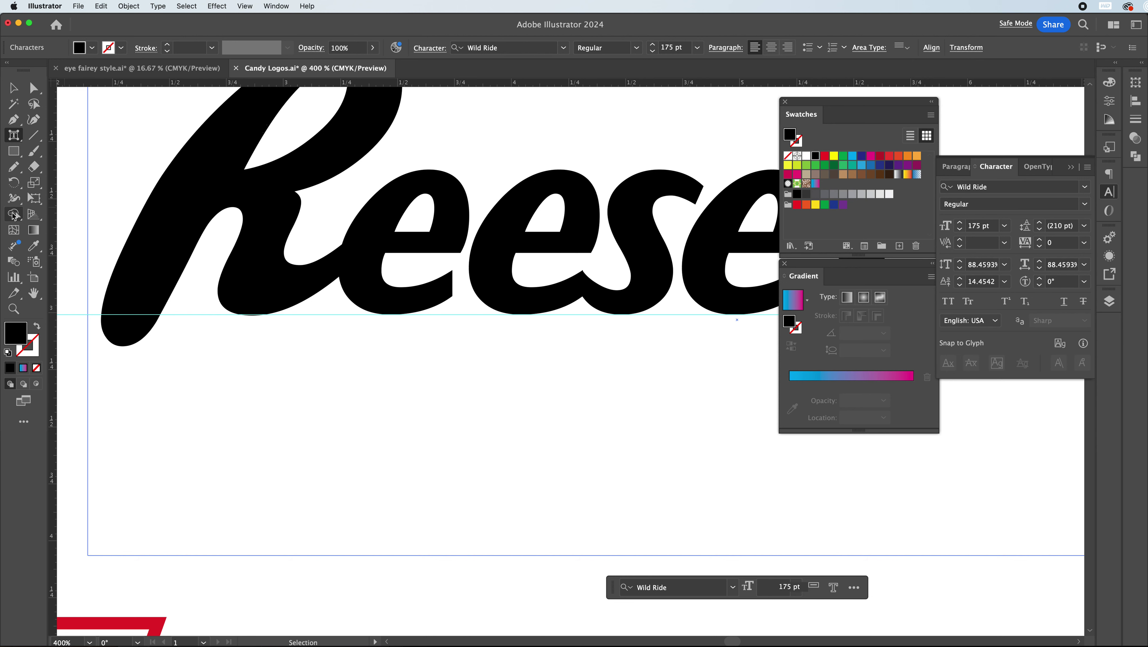
click(14, 134)
click(191, 181)
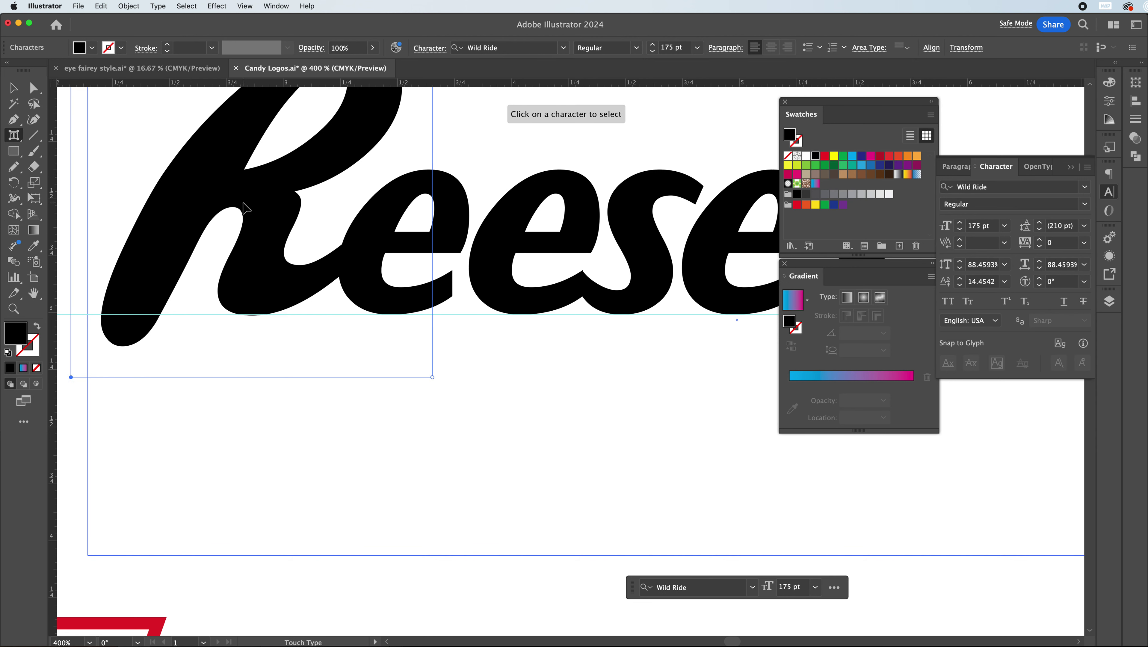
drag(264, 205, 264, 203)
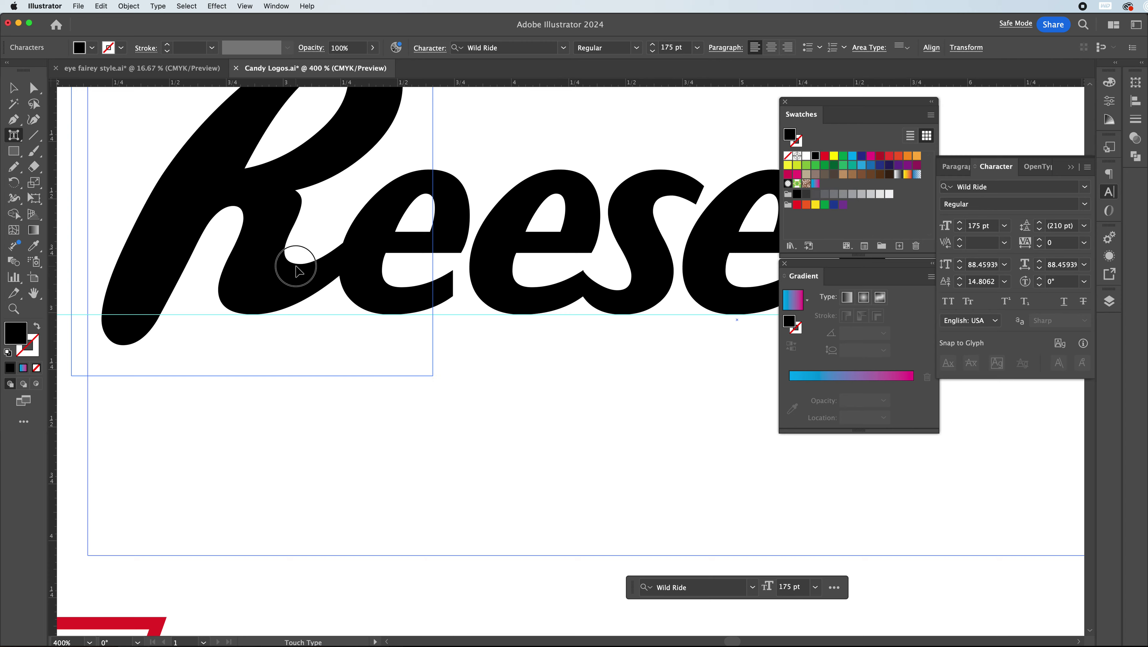
mouse_move(295, 259)
mouse_down()
mouse_move(264, 272)
mouse_move(251, 264)
mouse_move(279, 266)
mouse_up()
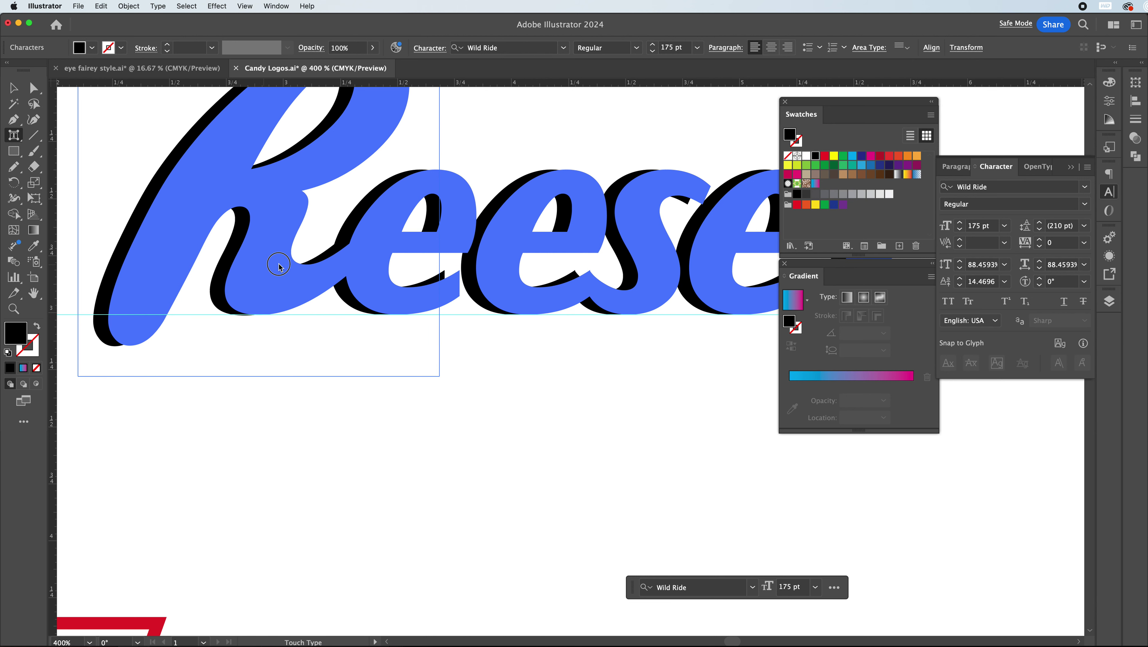
drag(279, 266, 279, 267)
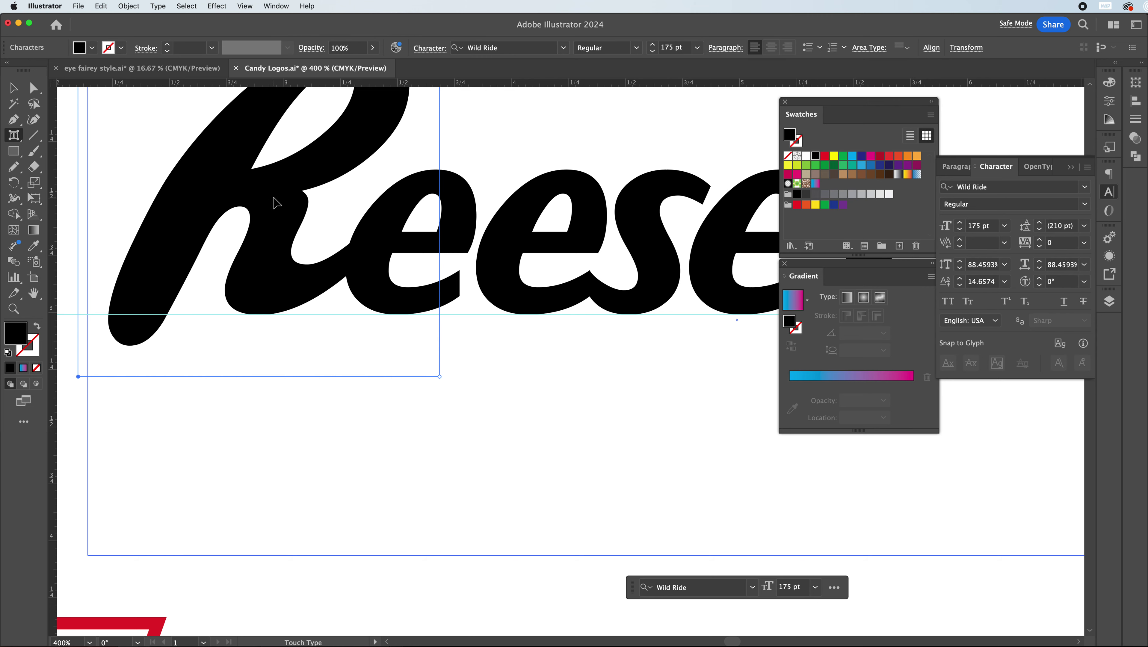
Convert the whole Reese's text object to outlines
scroll(321, 206, up, 5)
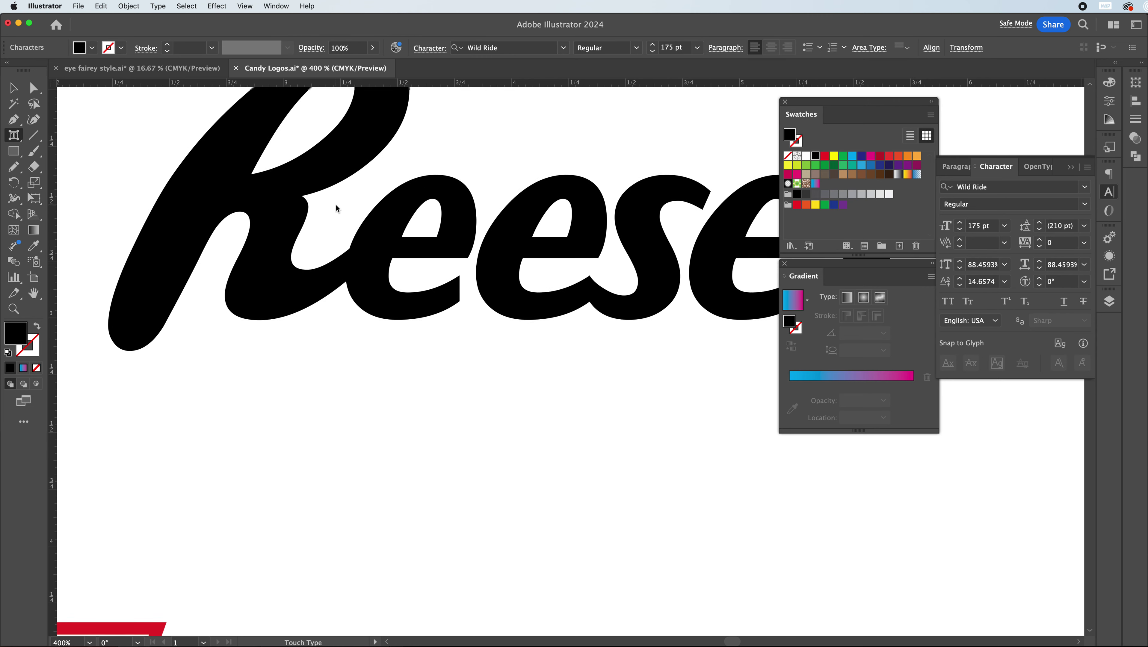
scroll(343, 213, down, 1)
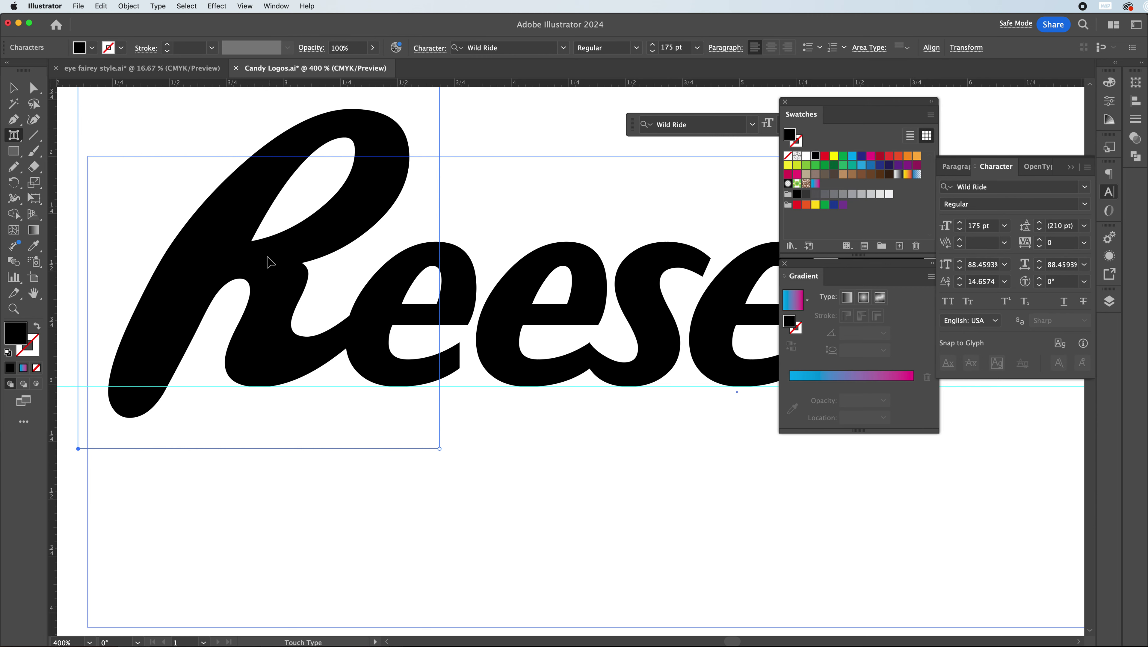
key(super+minus)
key(super+minus)
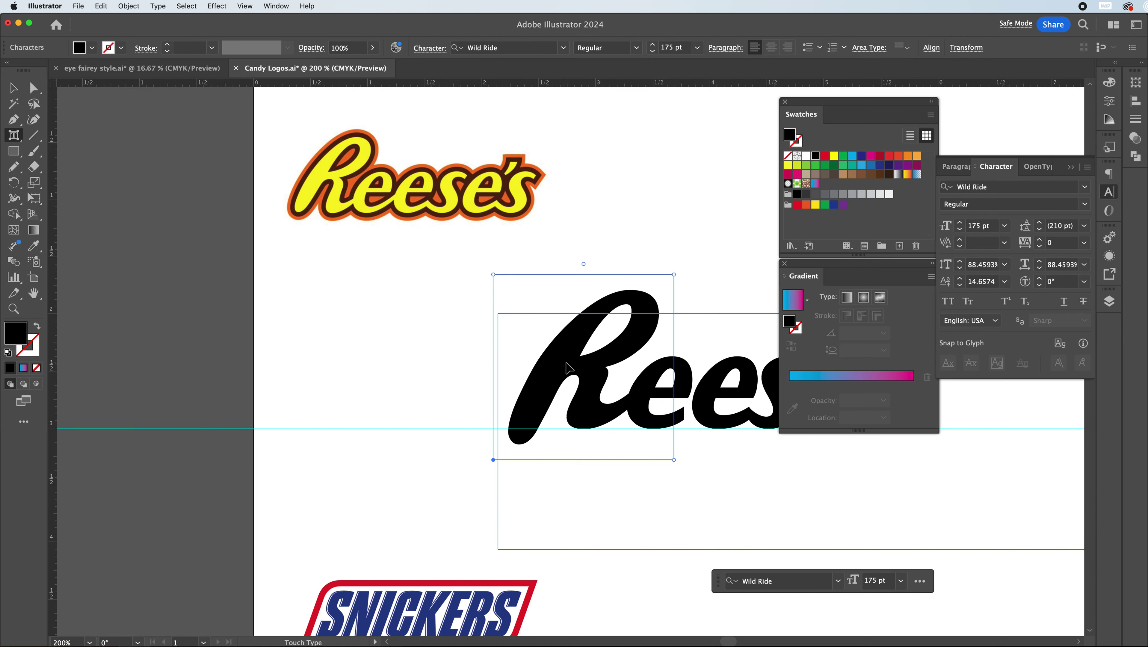
drag(727, 641, 731, 641)
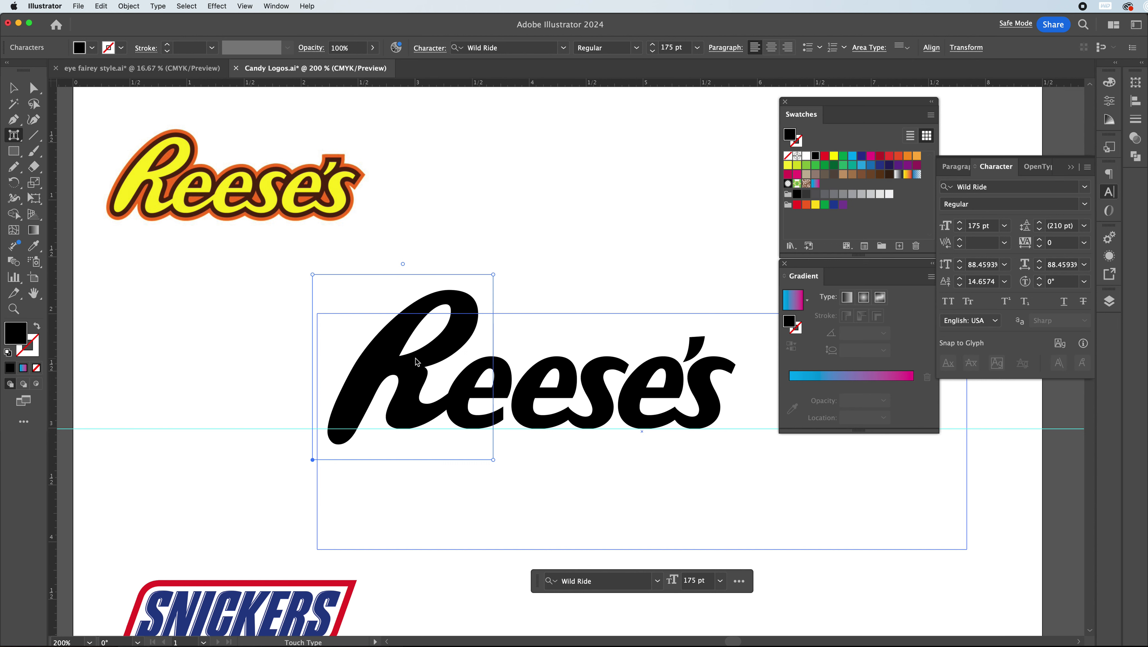
click(532, 360)
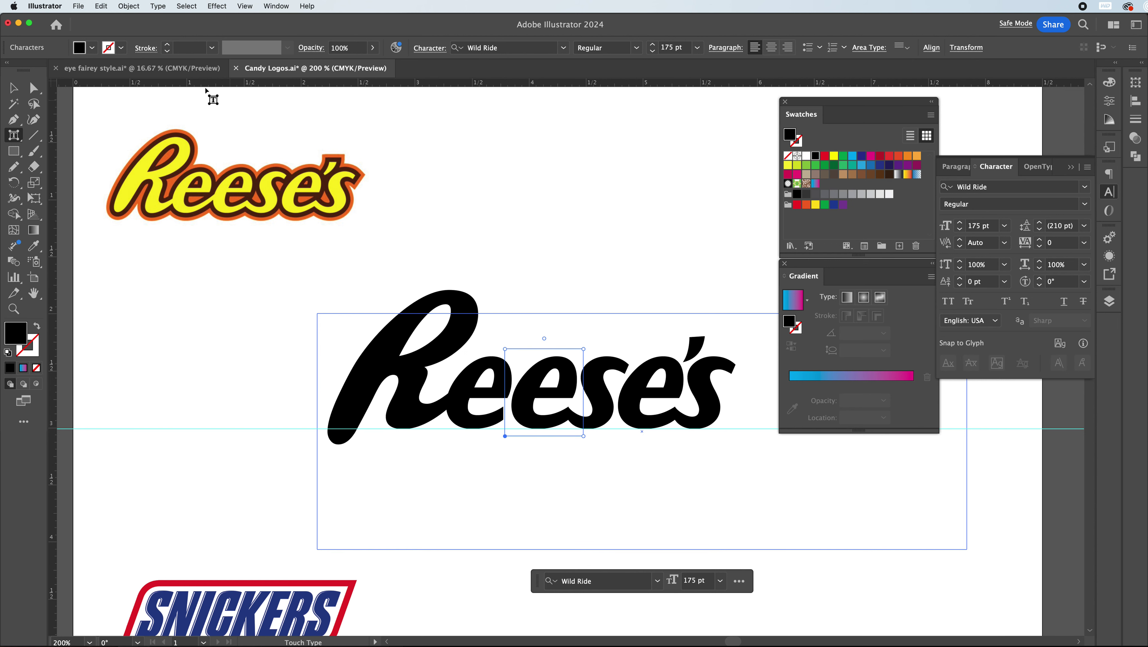
click(13, 87)
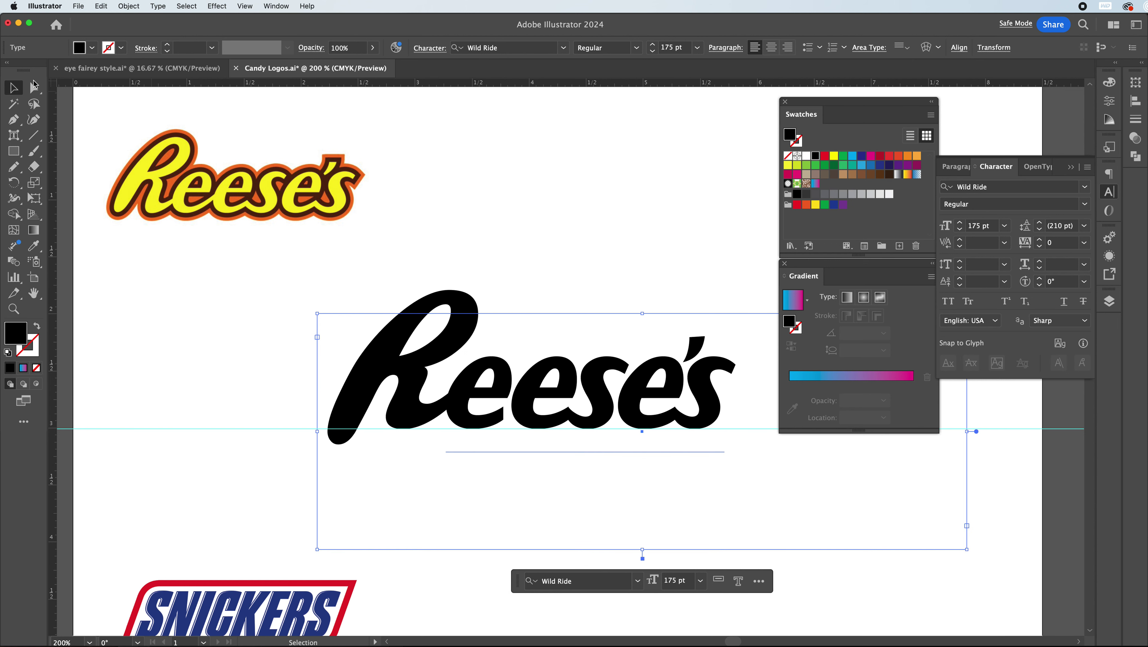
click(158, 6)
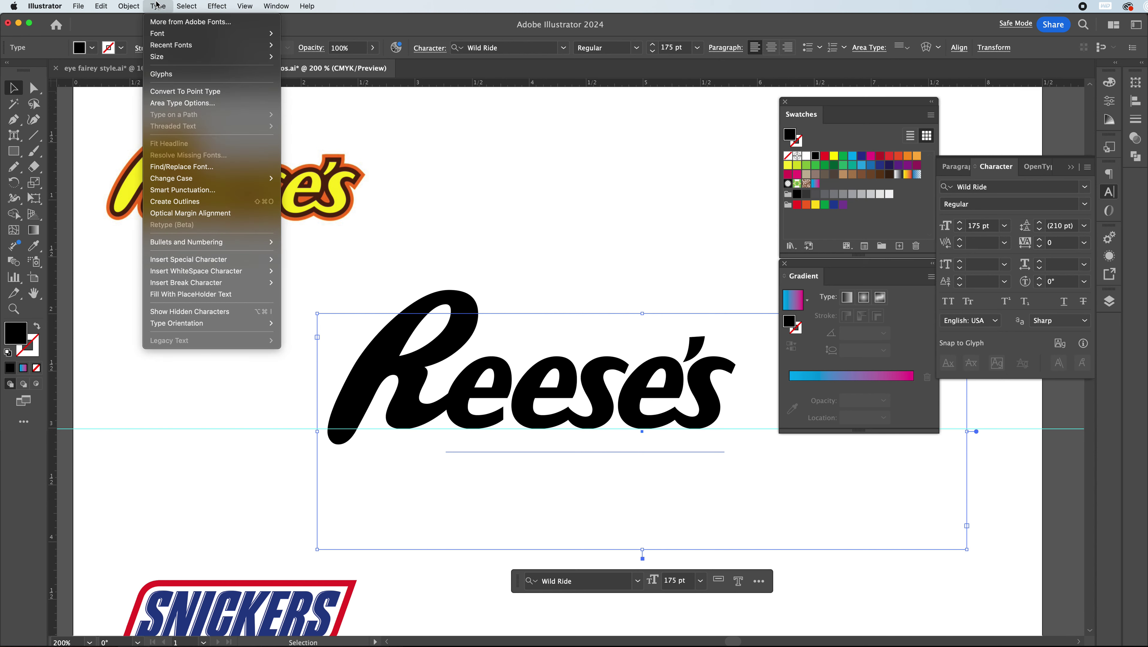
click(204, 204)
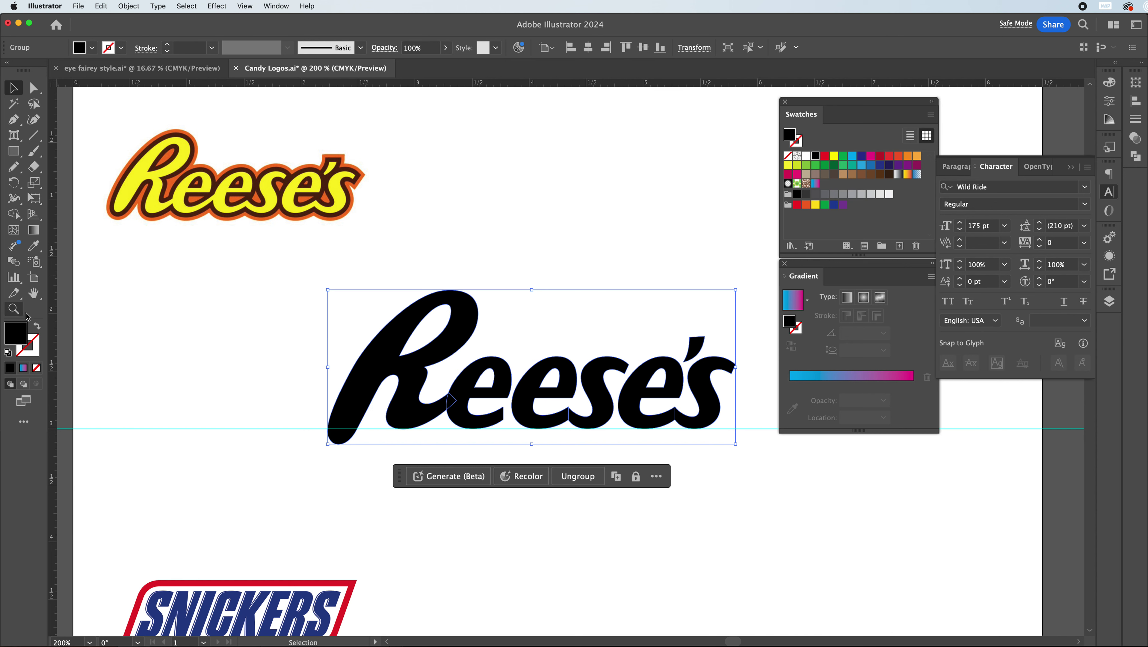
click(33, 295)
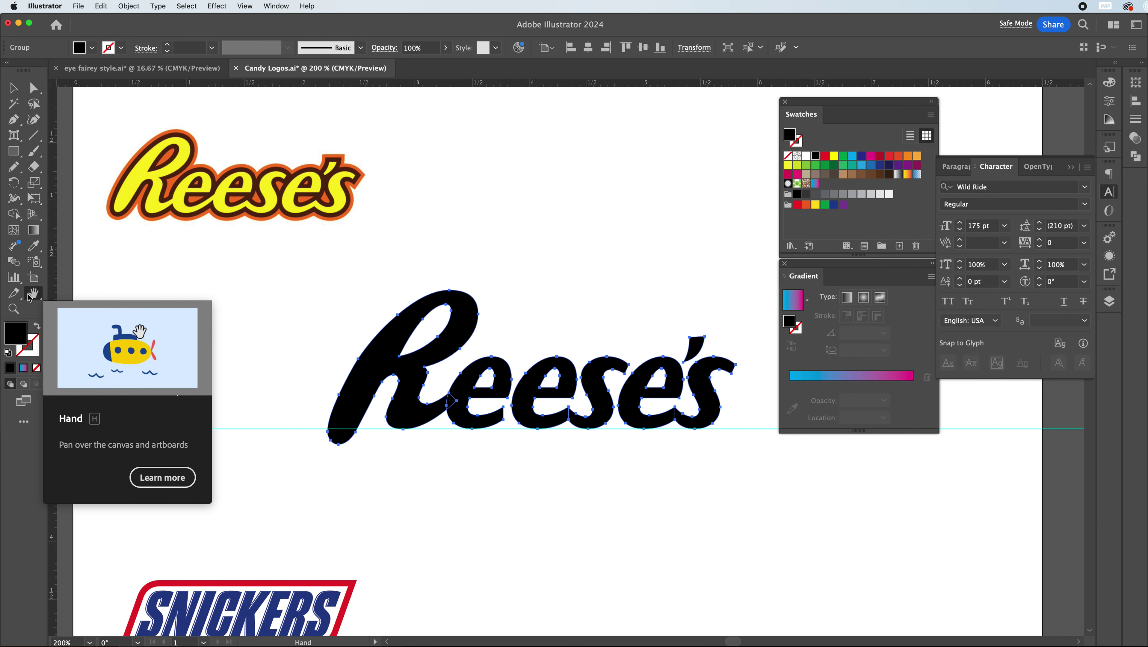
key(super+equal)
key(super+equal)
key(super+equal)
key(super+minus)
key(super+minus)
key(super+minus)
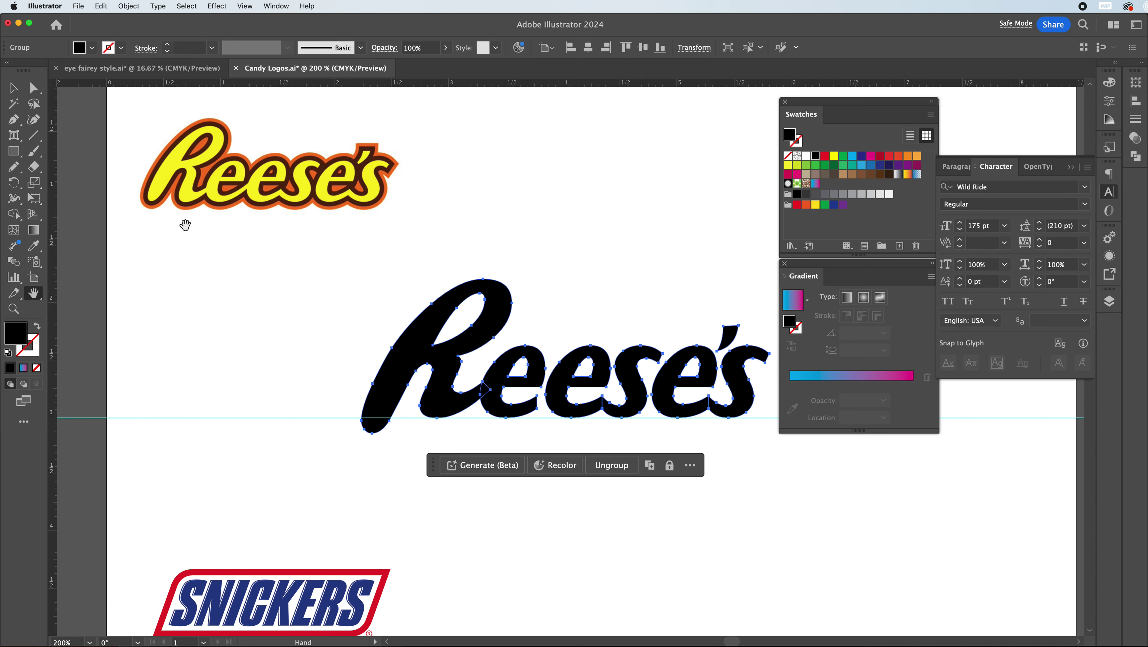
Move the two end anchor points of the first e's tail up and right so the tail joins the second e
click(33, 293)
key(super+equal)
key(super+equal)
key(super+equal)
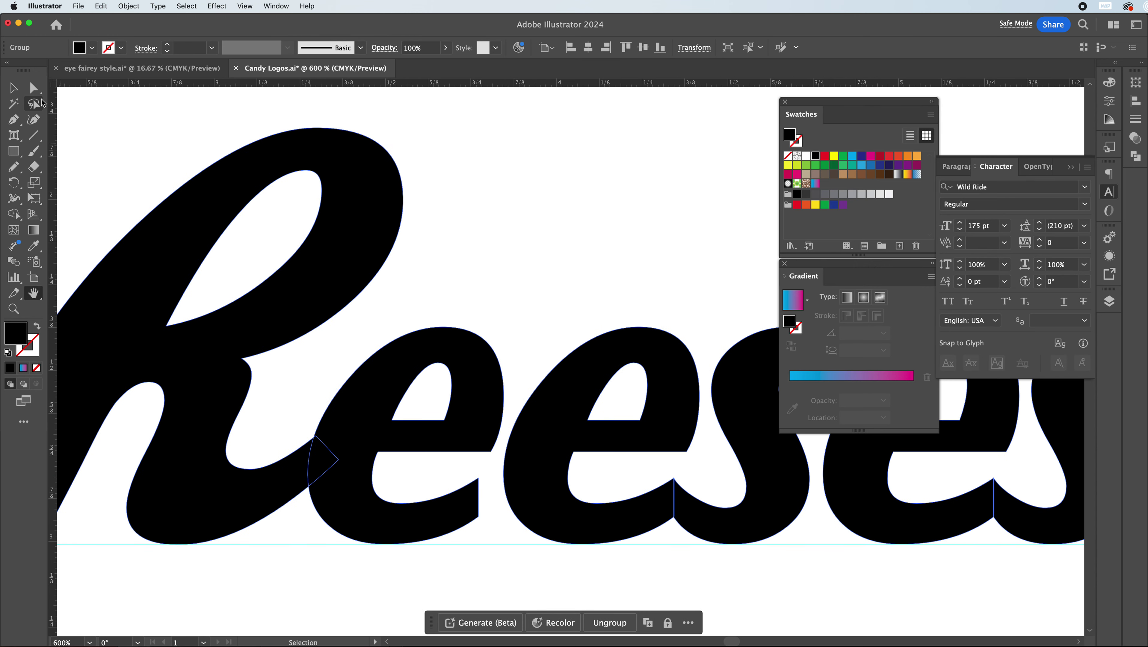
click(33, 90)
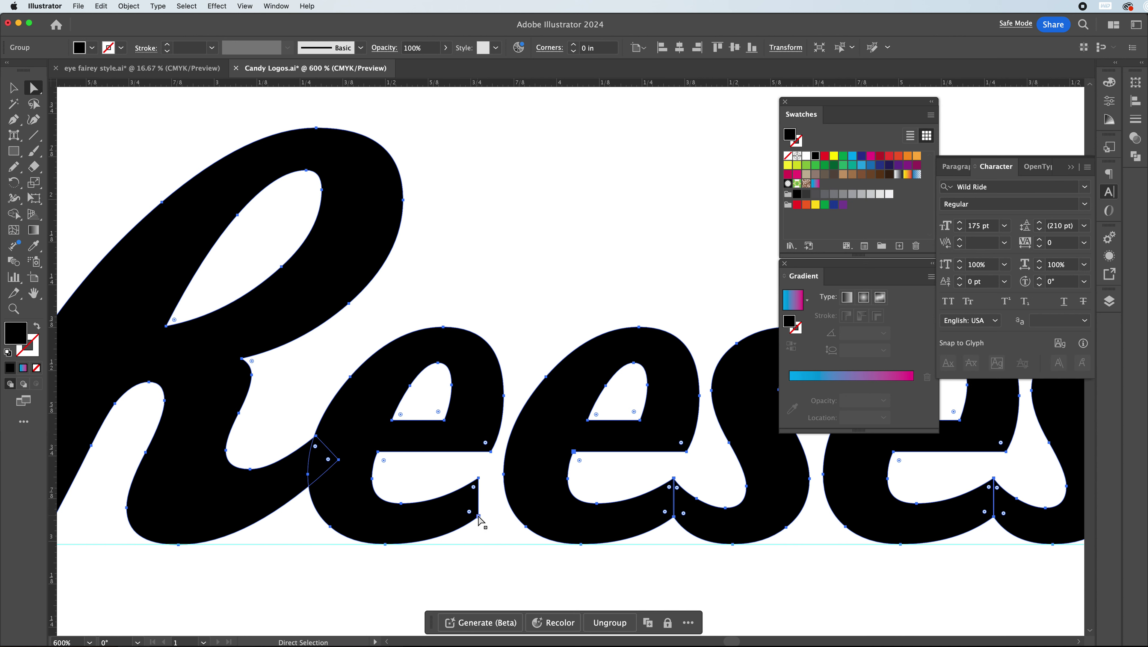
click(479, 516)
drag(479, 516, 510, 458)
click(506, 484)
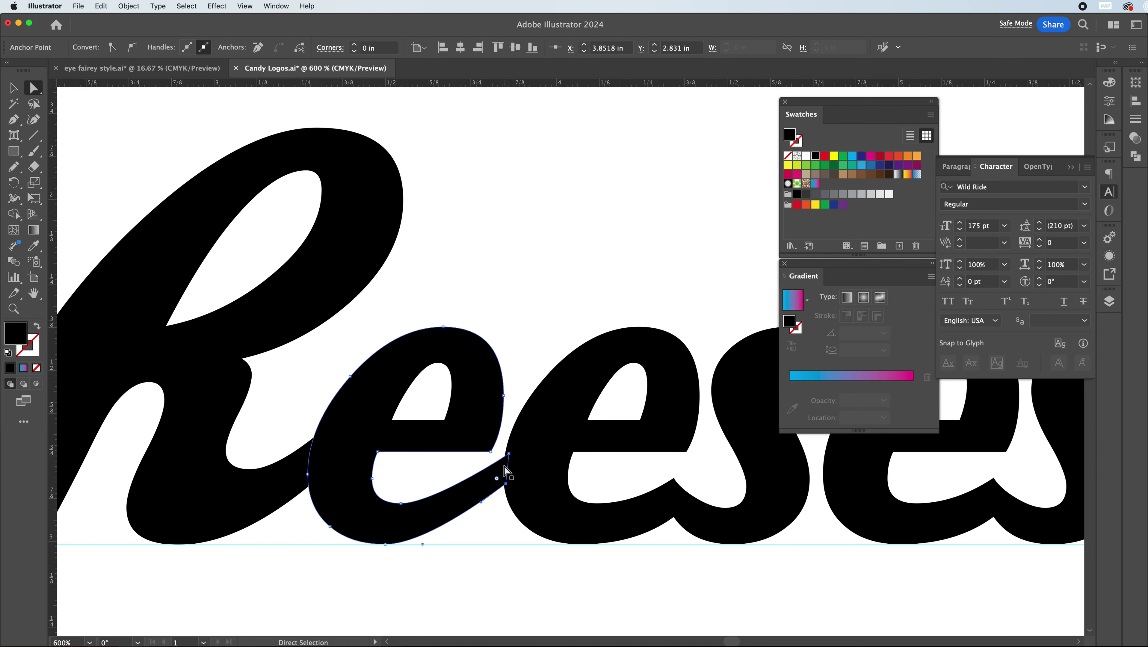
click(480, 475)
key(super+minus)
key(super+minus)
key(super+minus)
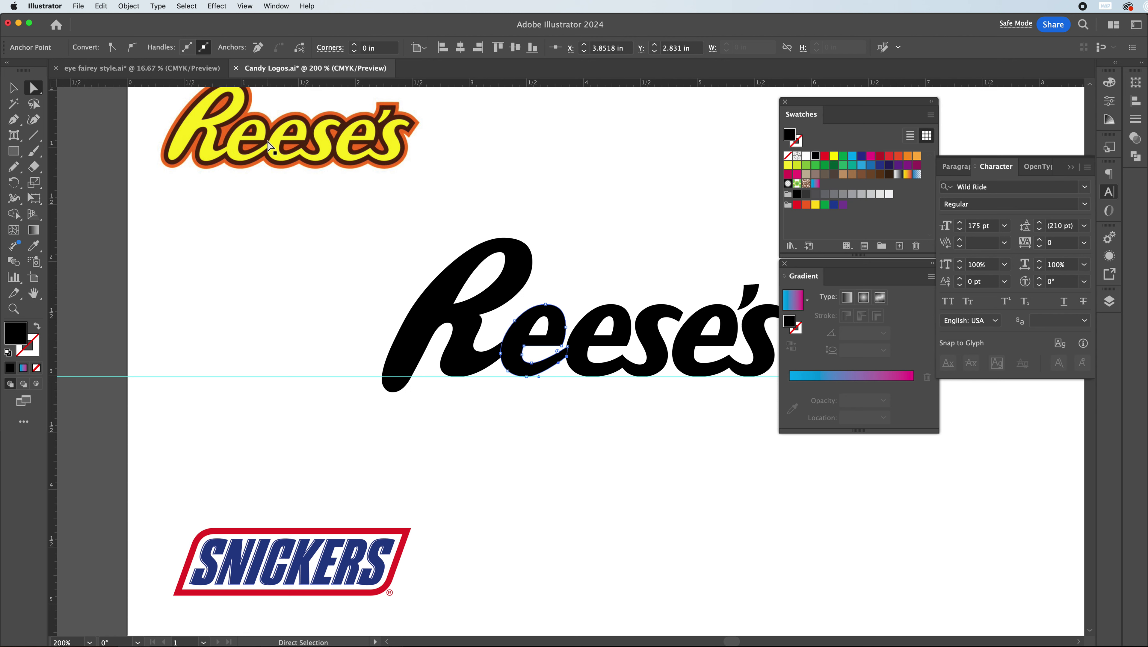
click(563, 292)
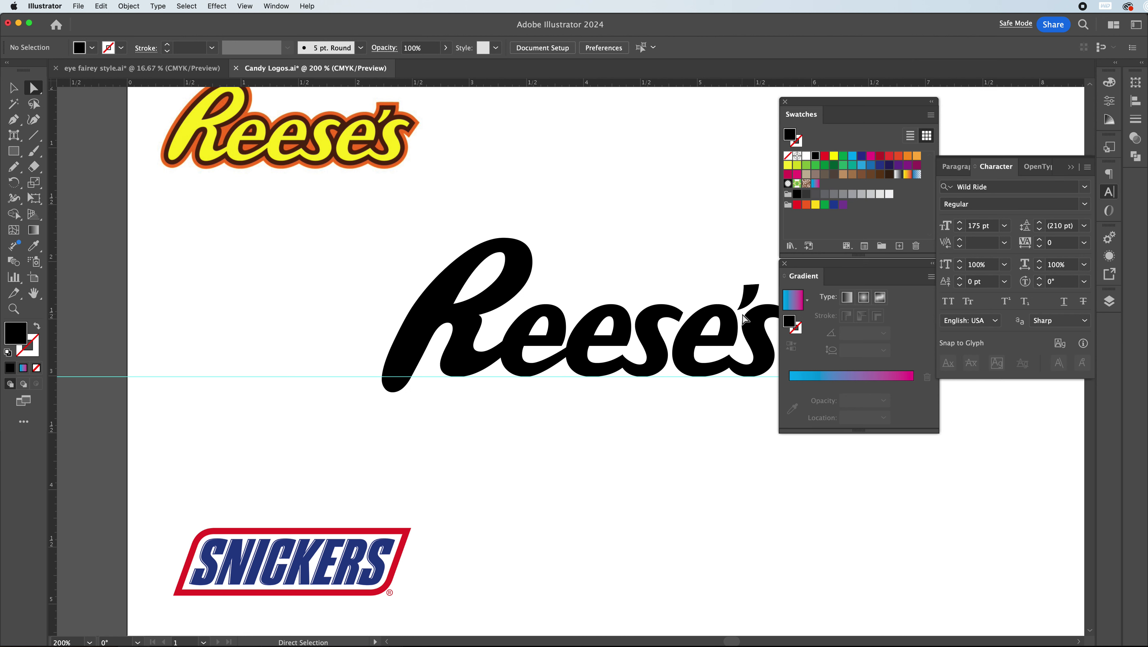
Select the apostrophe outline and compare its shape with the apostrophe in the colored reference logo
click(745, 302)
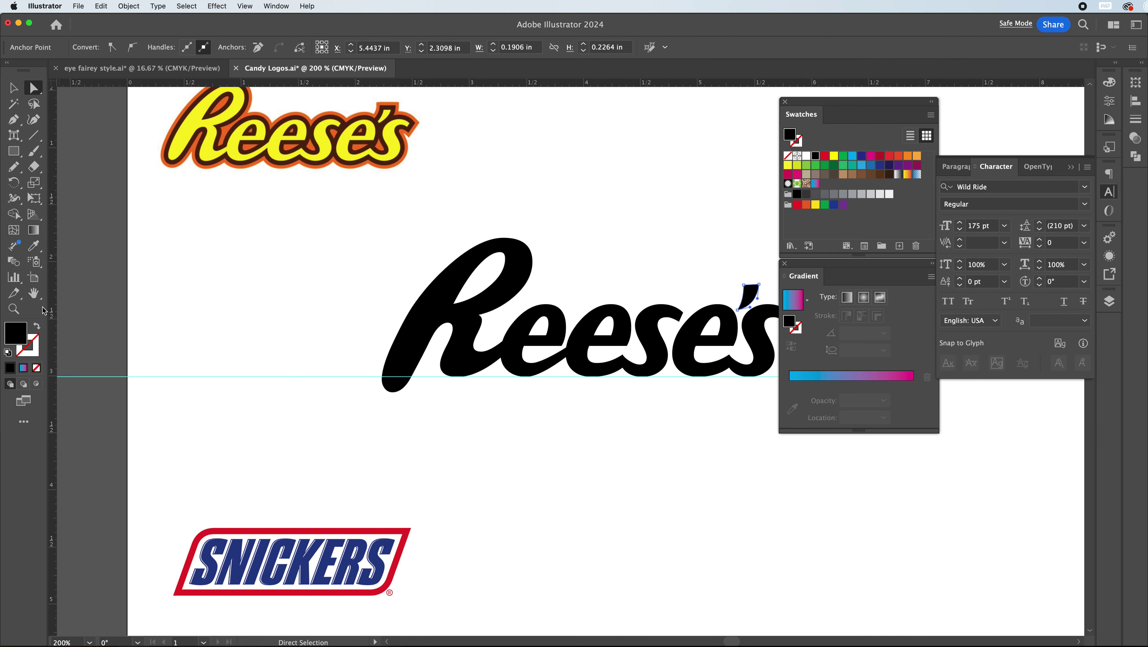
key(h)
key(z)
click(736, 298)
click(582, 356)
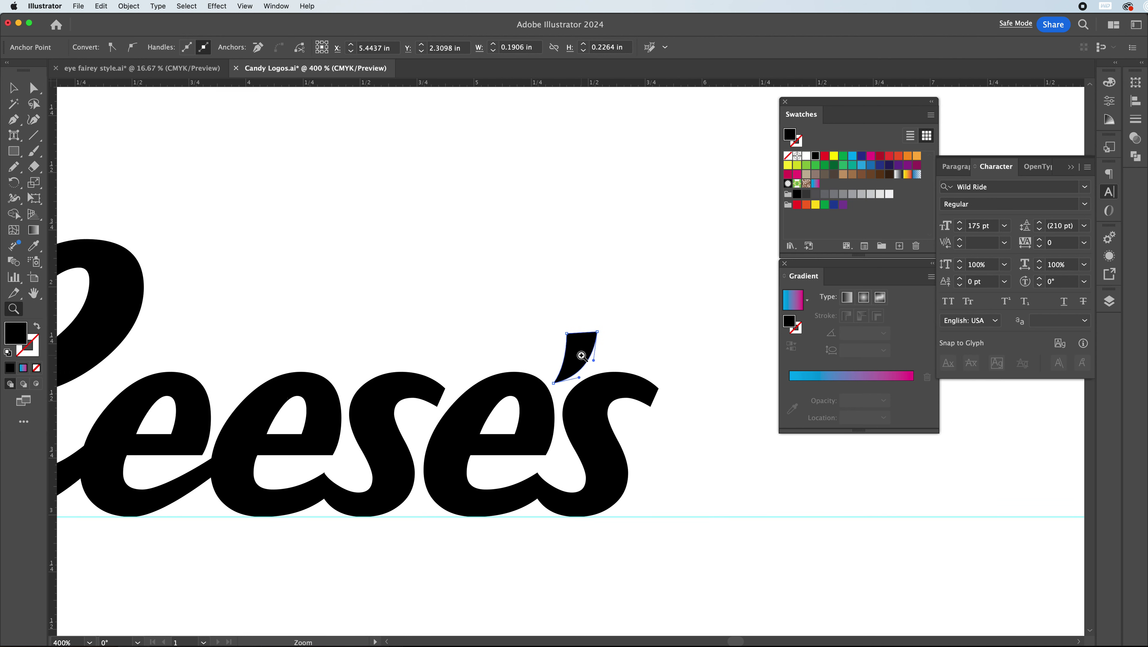
scroll(738, 622, left, 15)
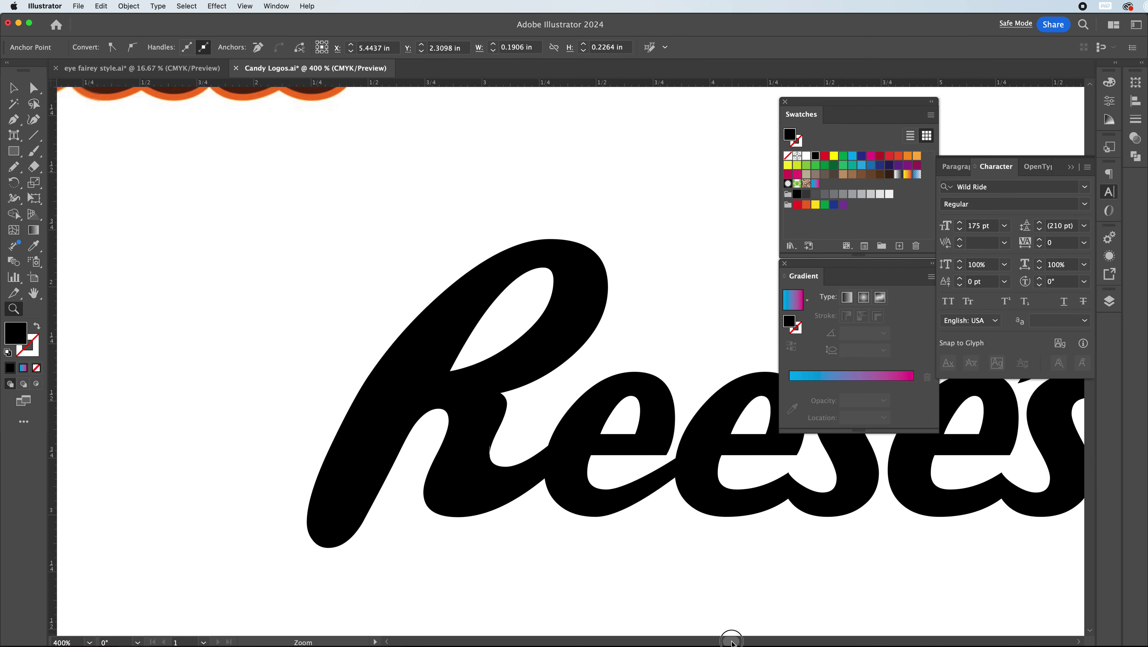
scroll(571, 462, up, 8)
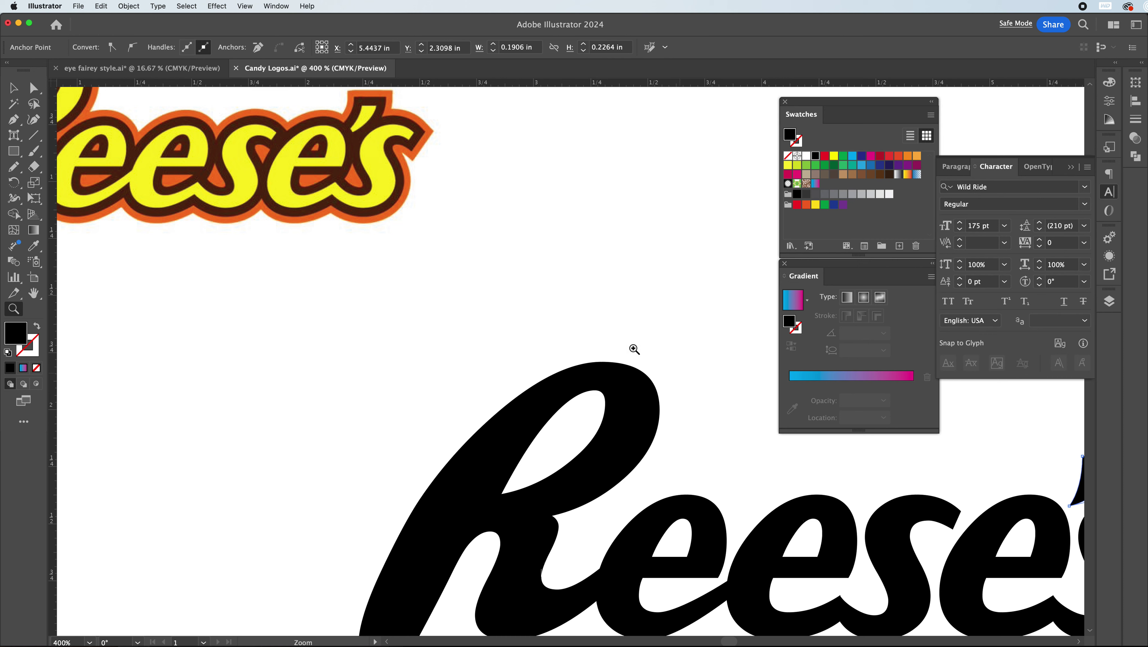
scroll(729, 641, right, 3)
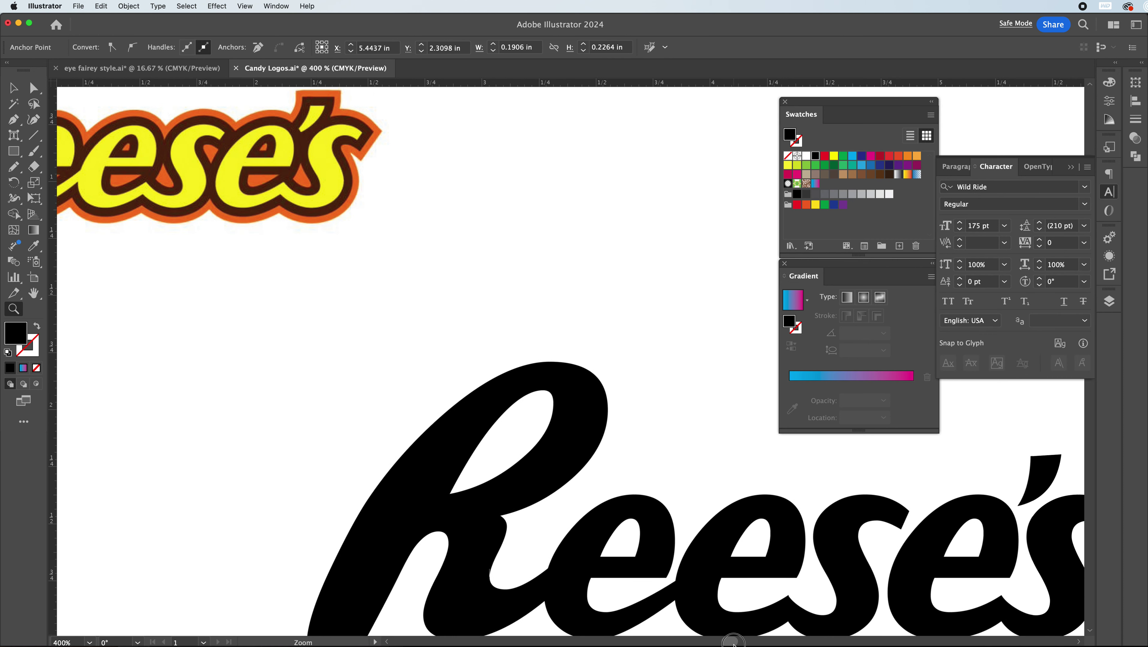
scroll(732, 641, right, 10)
scroll(732, 640, left, 5)
scroll(655, 567, up, 2)
scroll(655, 566, down, 2)
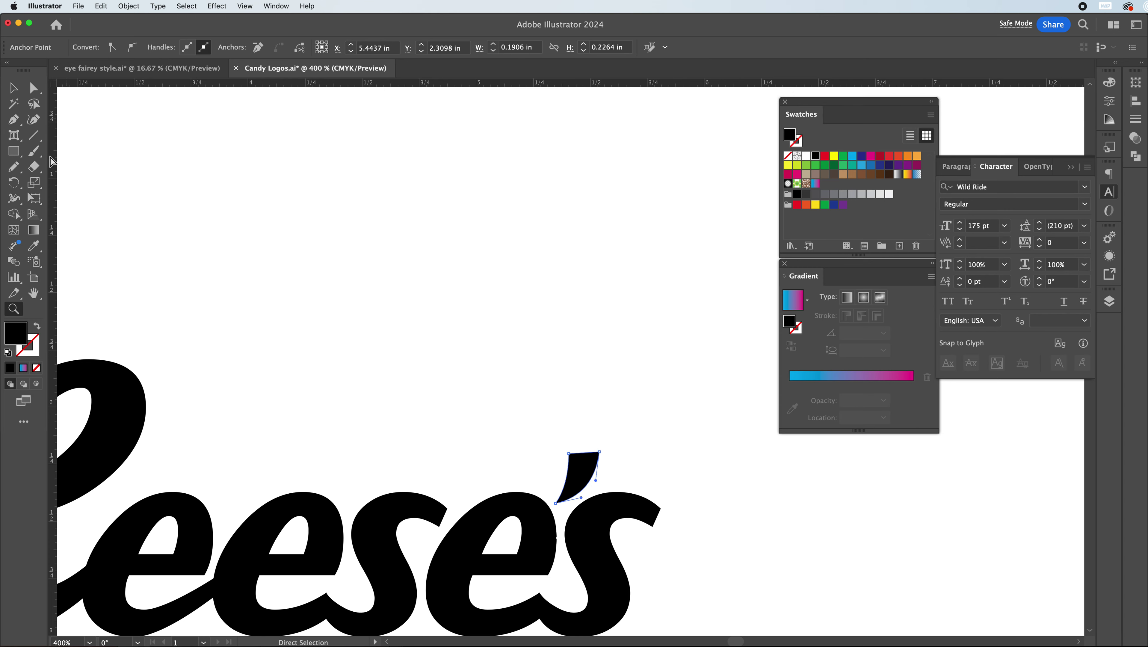
Slice across the apostrophe near its pointed lower tip with the Knife tool
scroll(64, 174, down, 6)
click(14, 119)
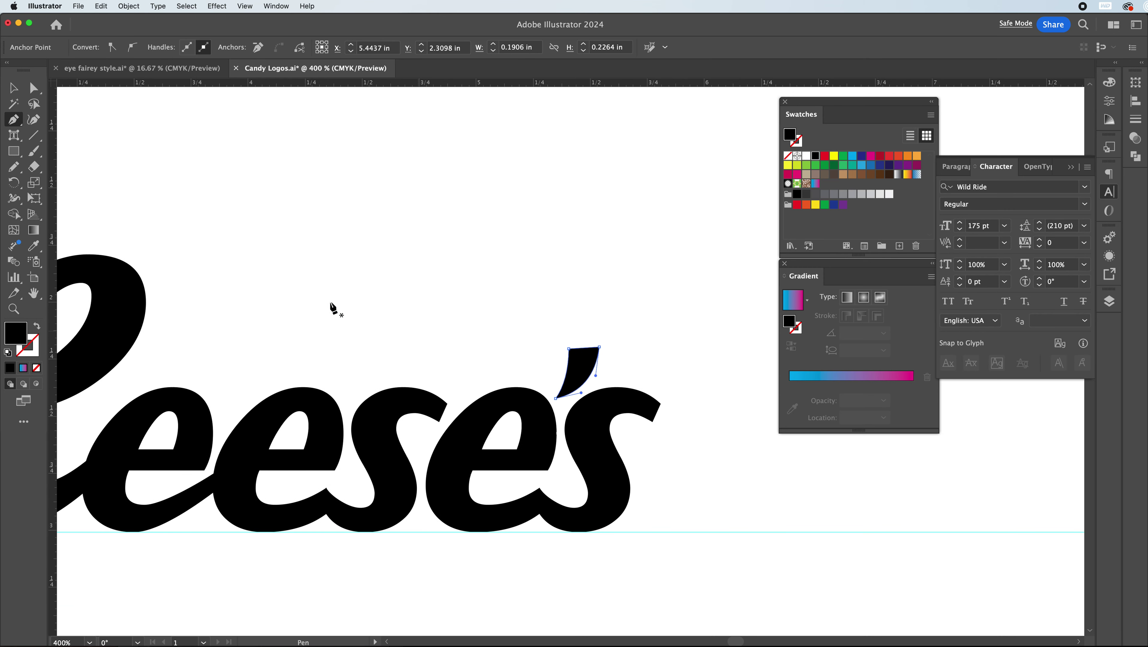
click(38, 155)
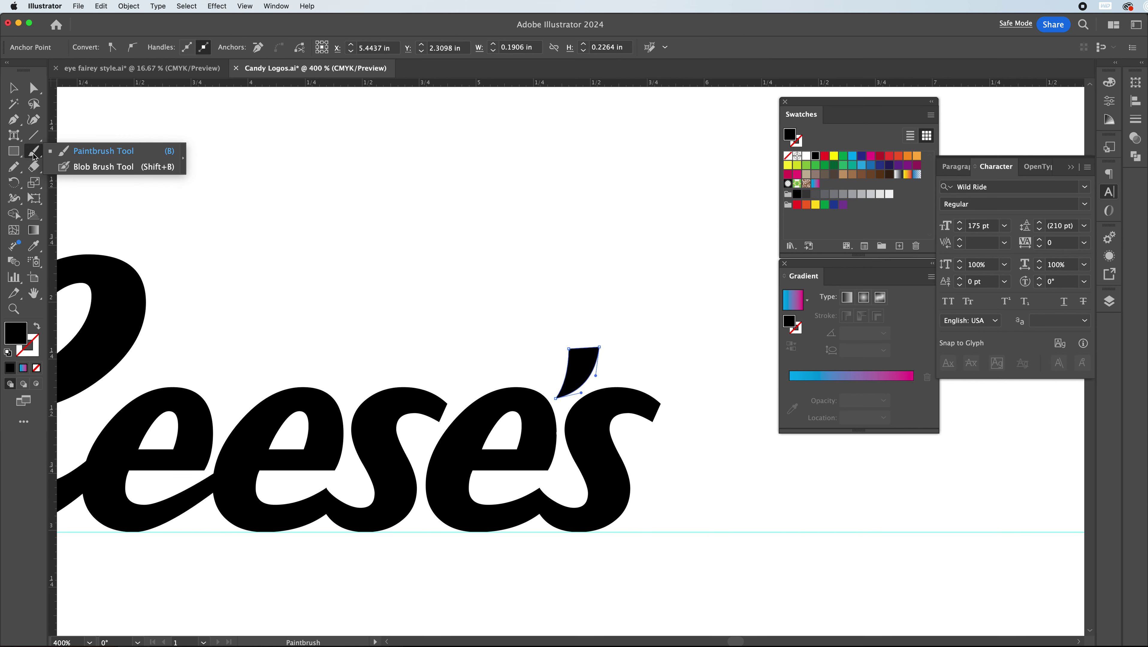
click(14, 167)
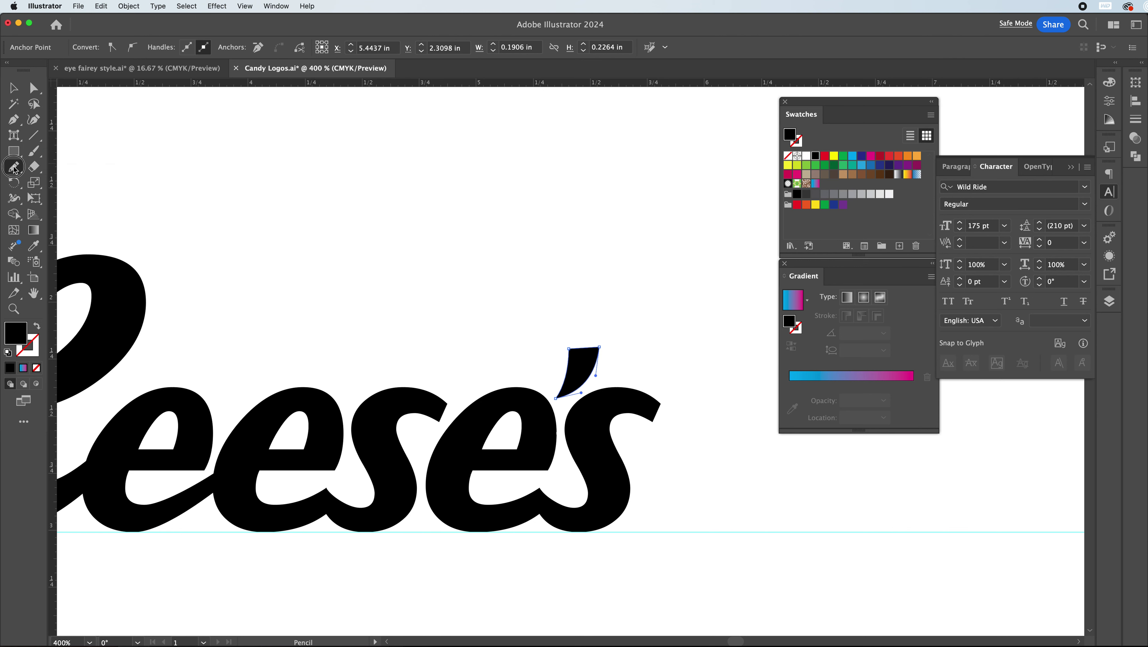
click(36, 168)
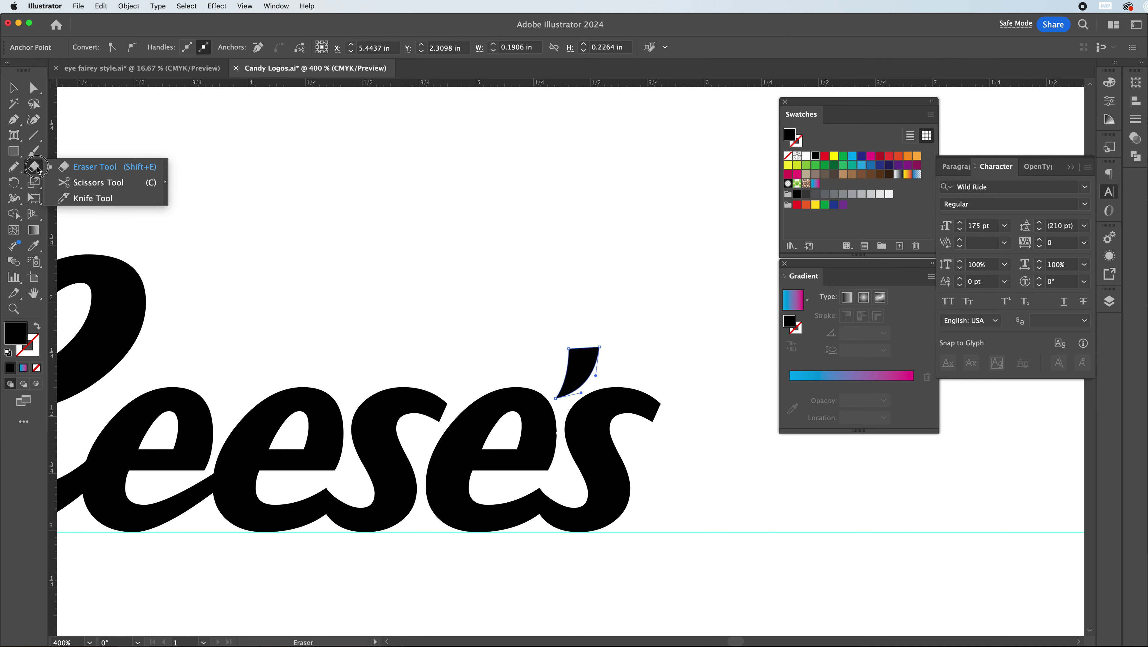
click(90, 198)
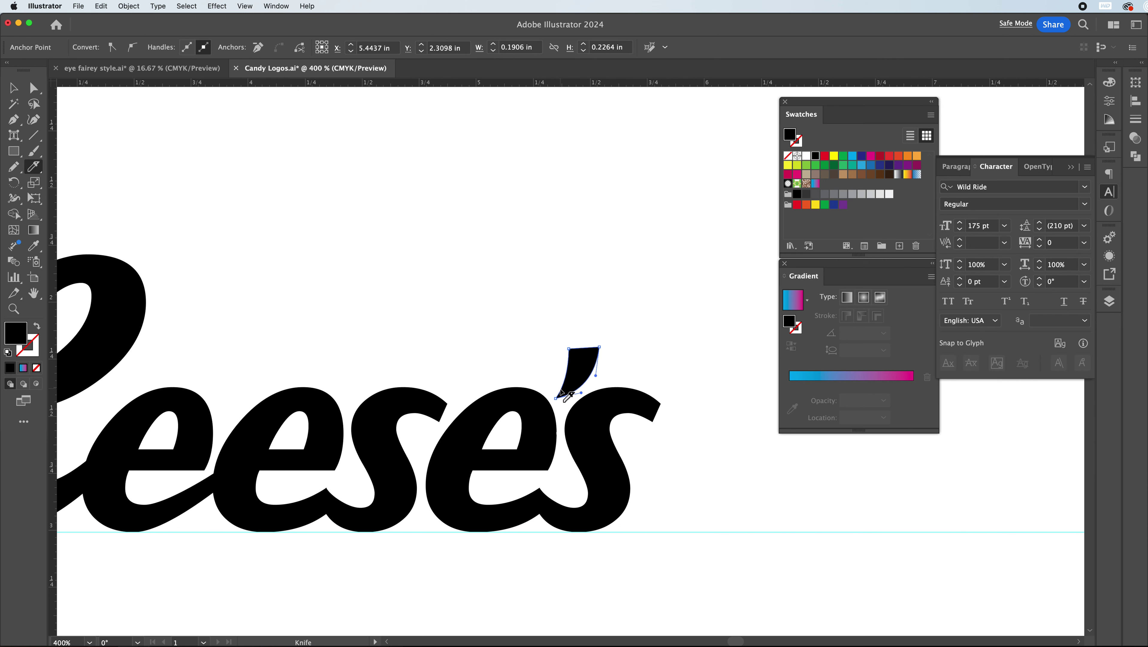
drag(558, 393, 573, 405)
click(33, 88)
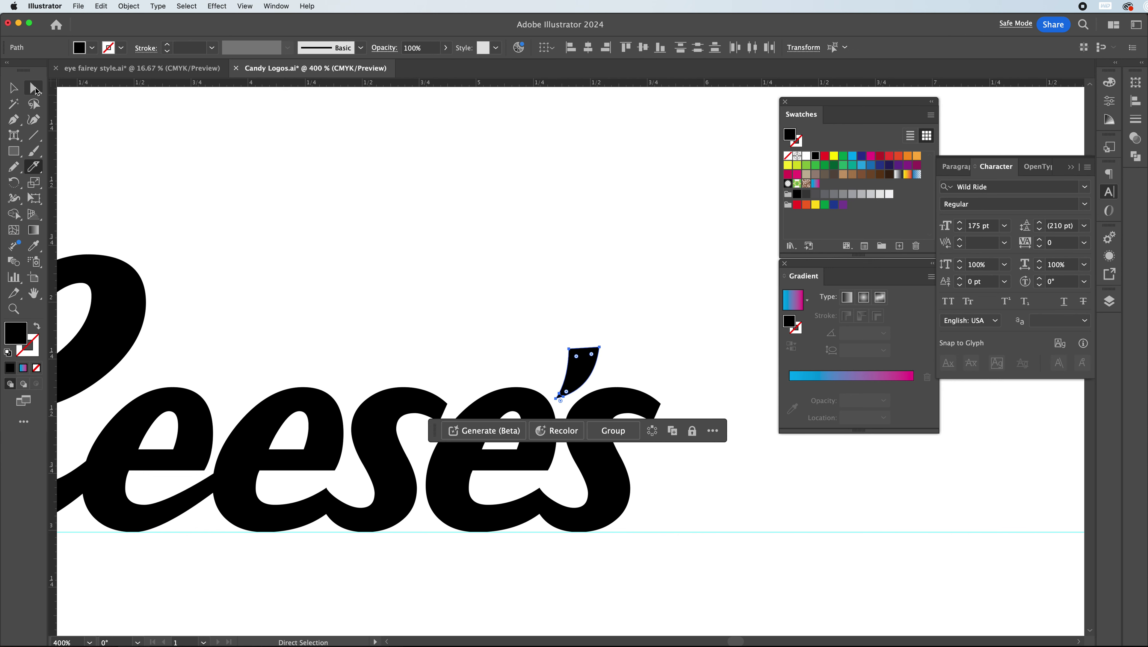
Undo the Knife tool cut so the apostrophe is one whole shape with its tip
click(558, 394)
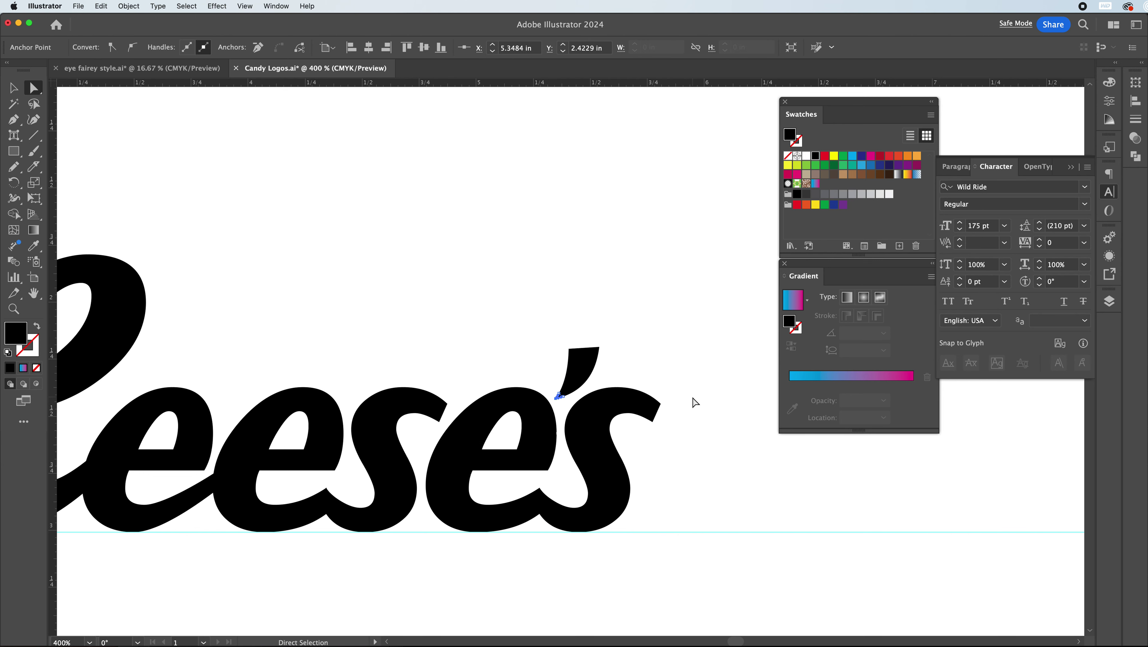
click(684, 400)
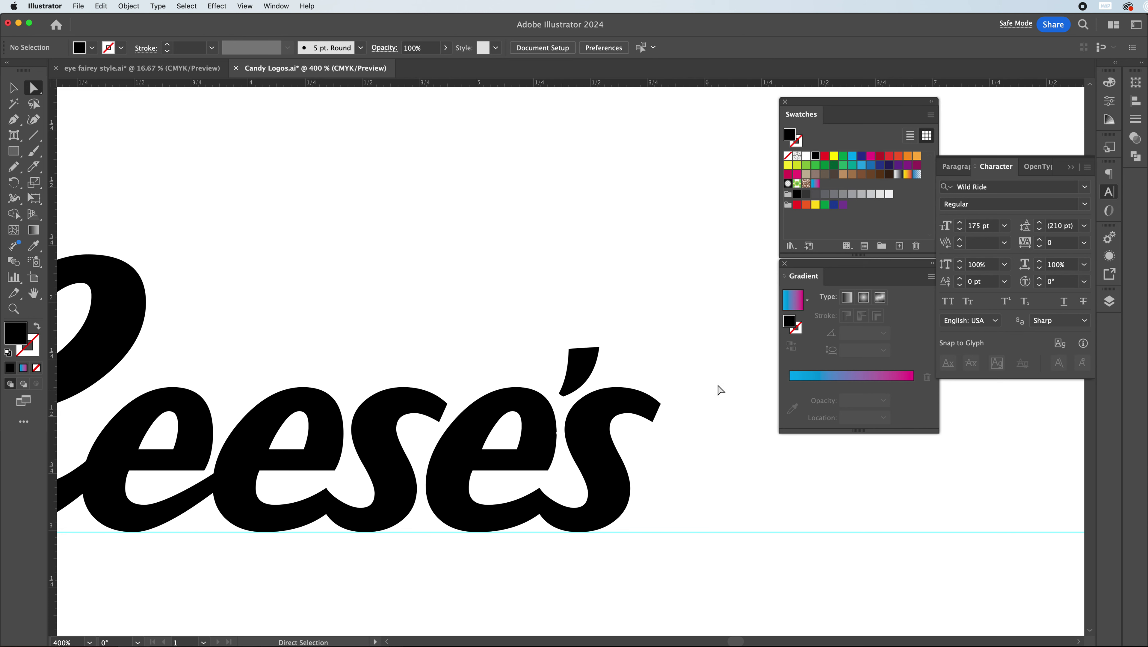
key(super+z)
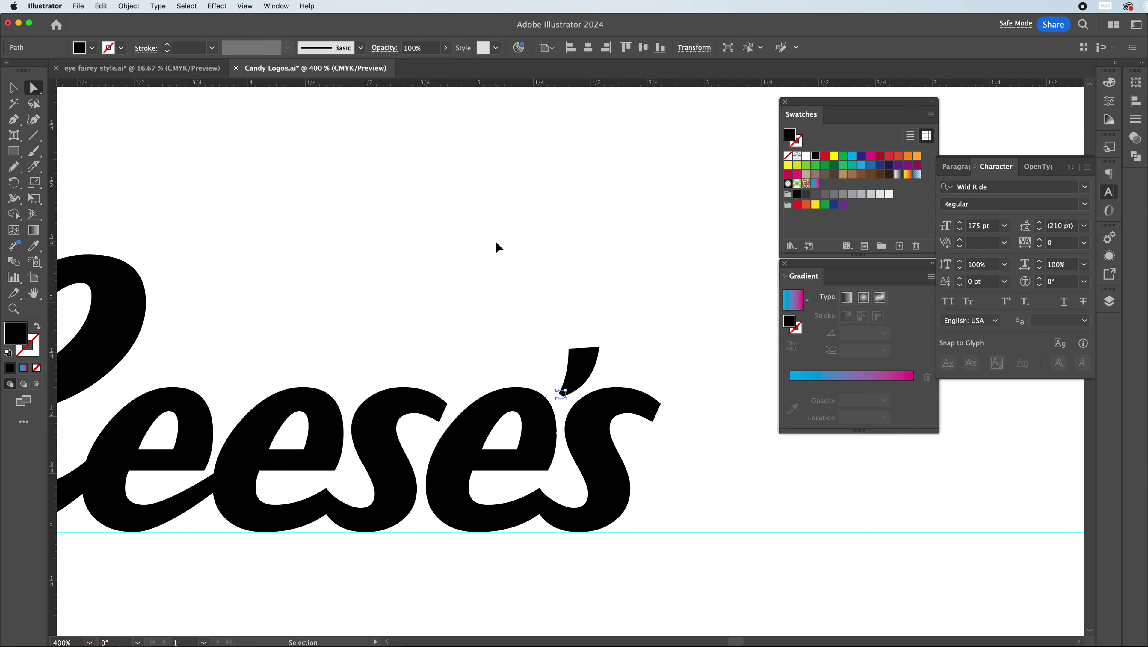
key(super+z)
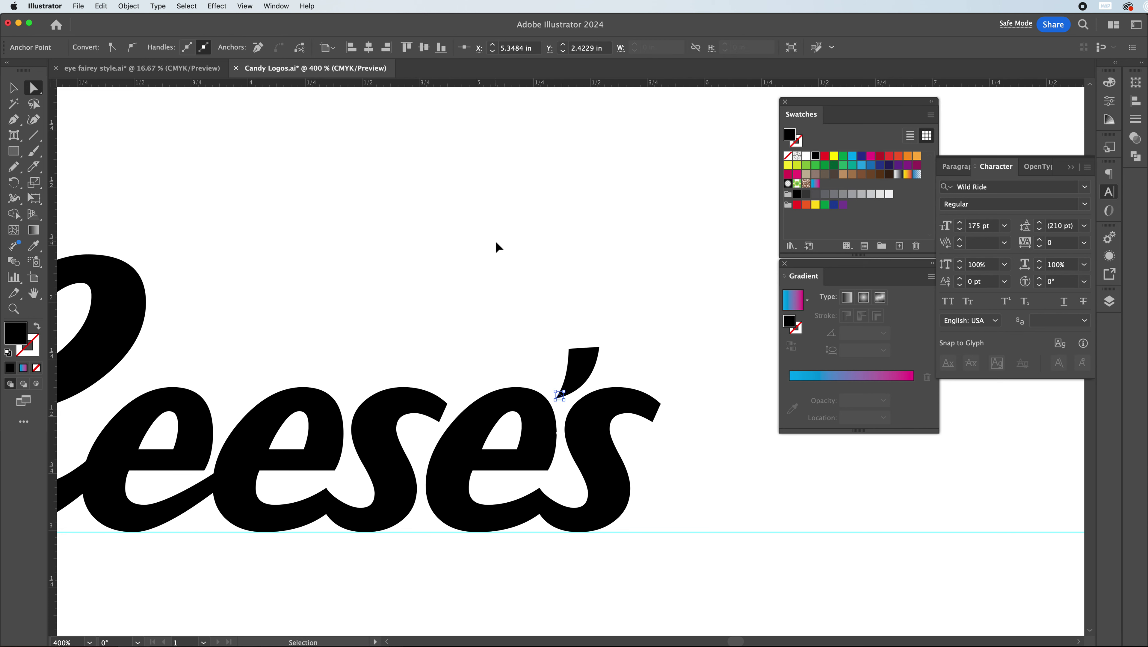
key(super+z)
key(super+z)
key(super+shift+z)
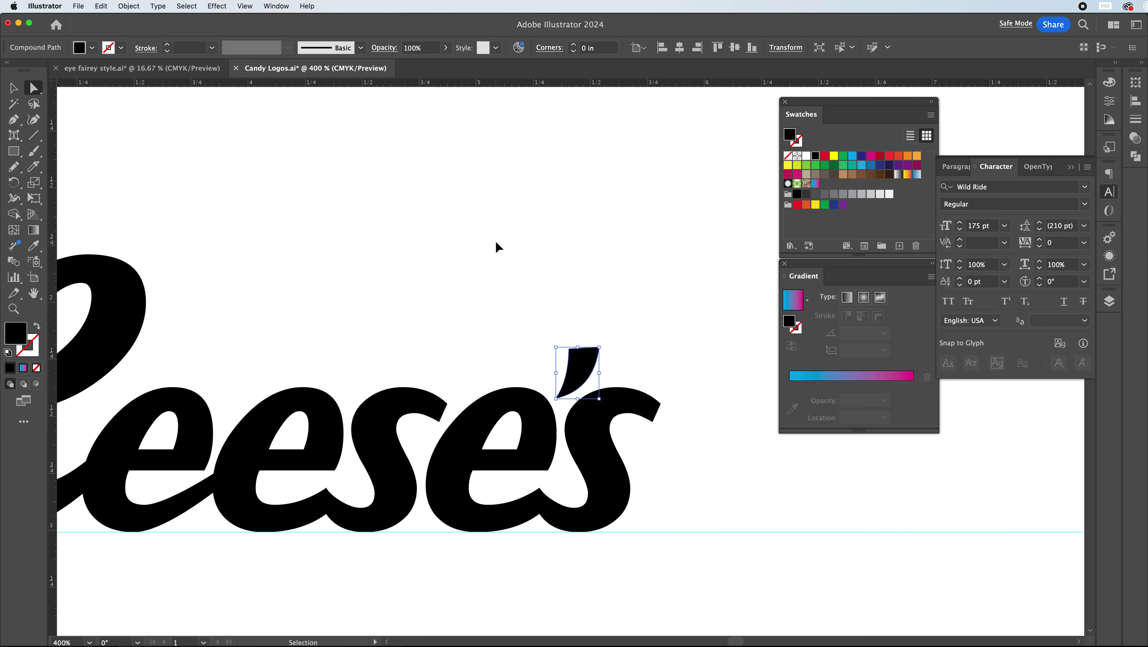
Try to cut off the apostrophe's pointed lower tip with the Scissors tool at two points on its outline
key(super+equal)
key(super+equal)
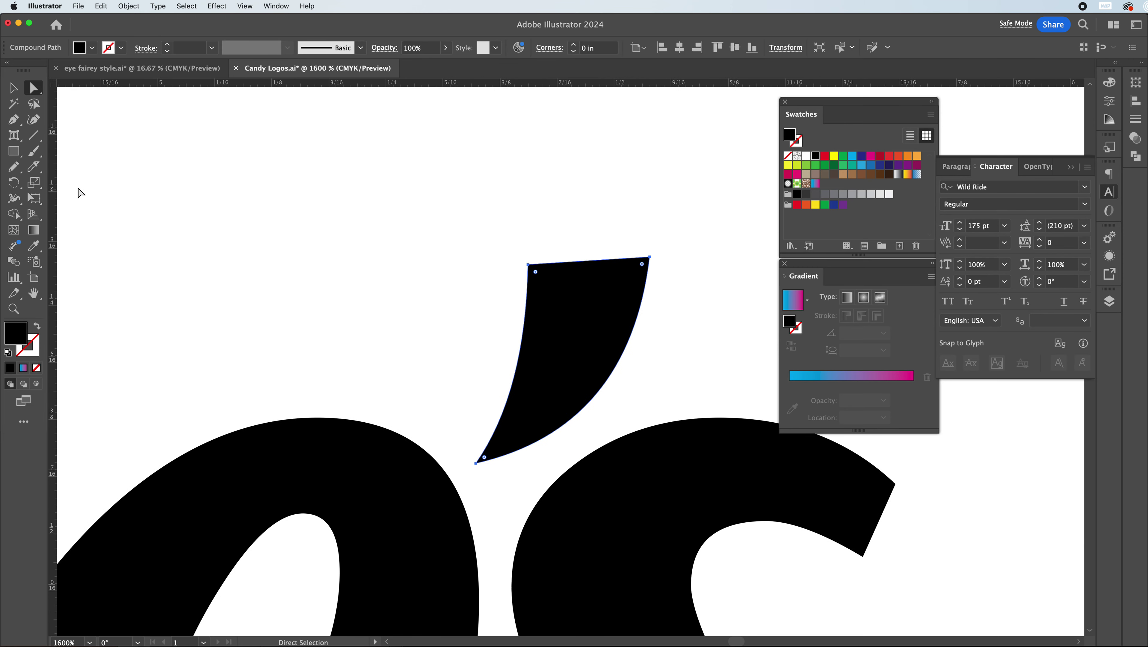
drag(36, 171, 98, 186)
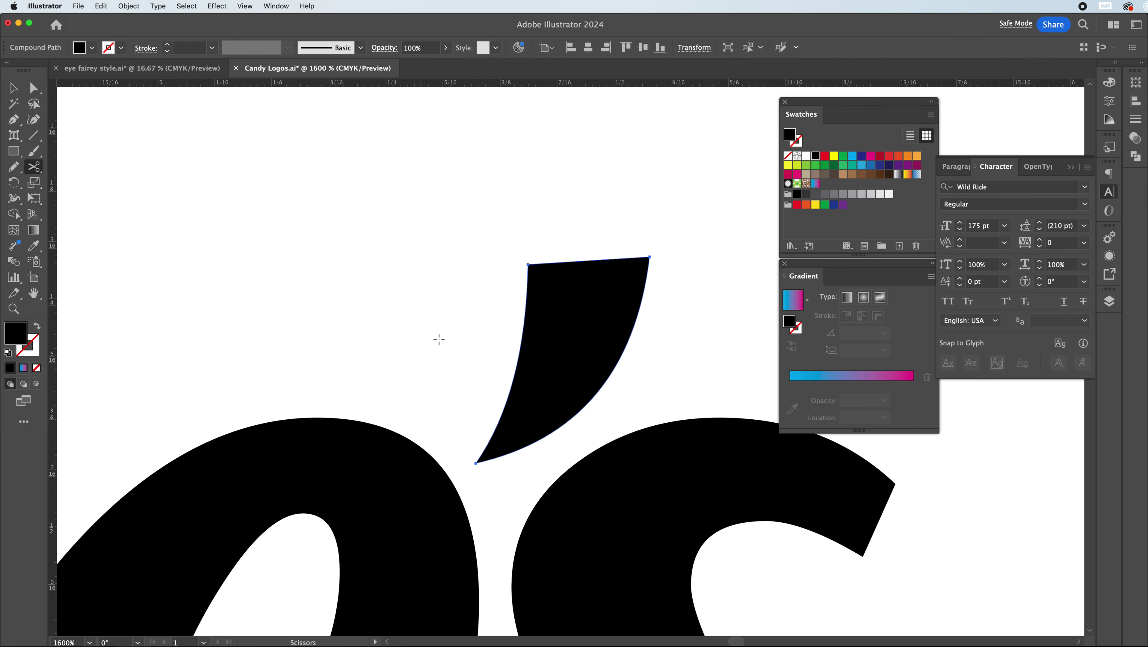
click(484, 444)
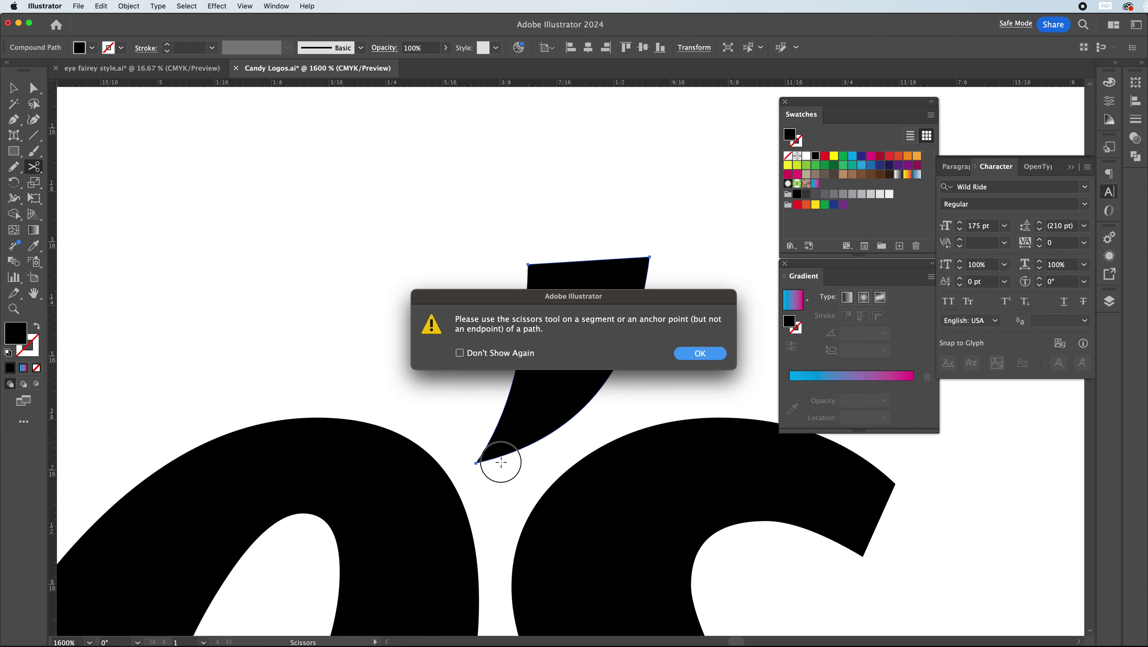
click(690, 354)
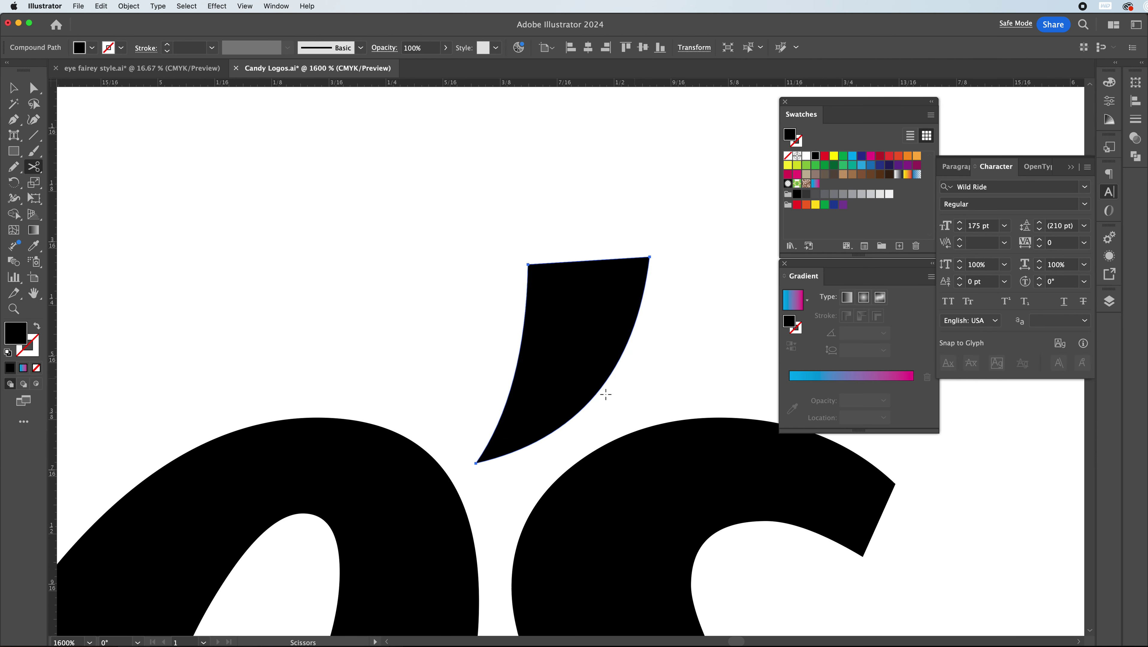
click(487, 448)
click(488, 460)
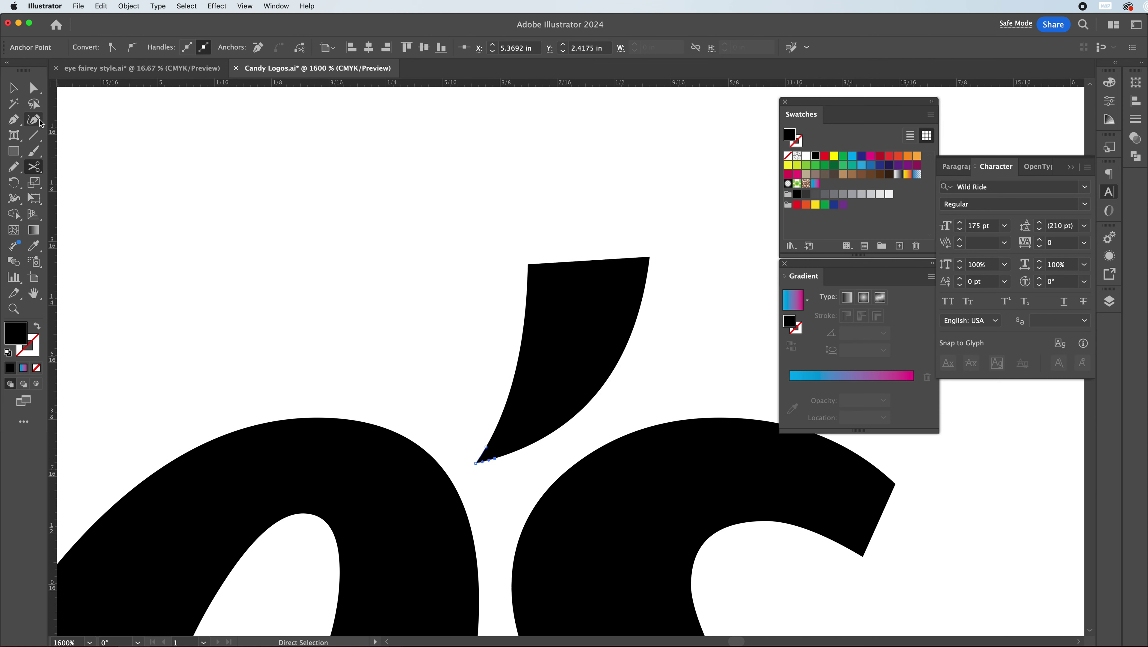
click(13, 119)
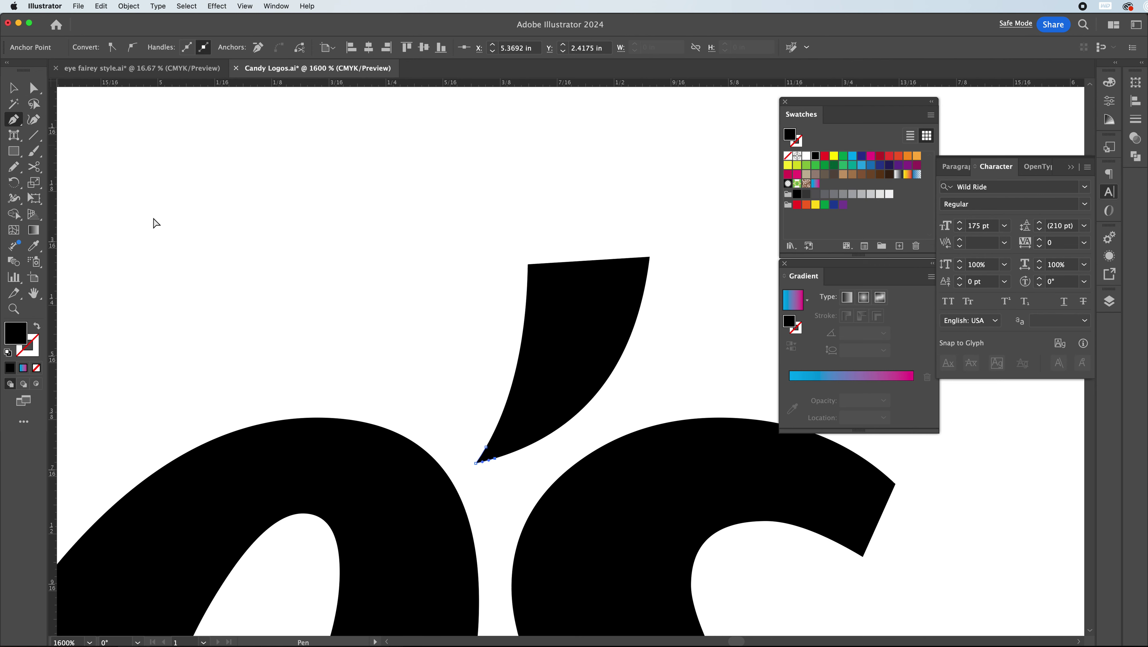
click(476, 463)
key(super+z)
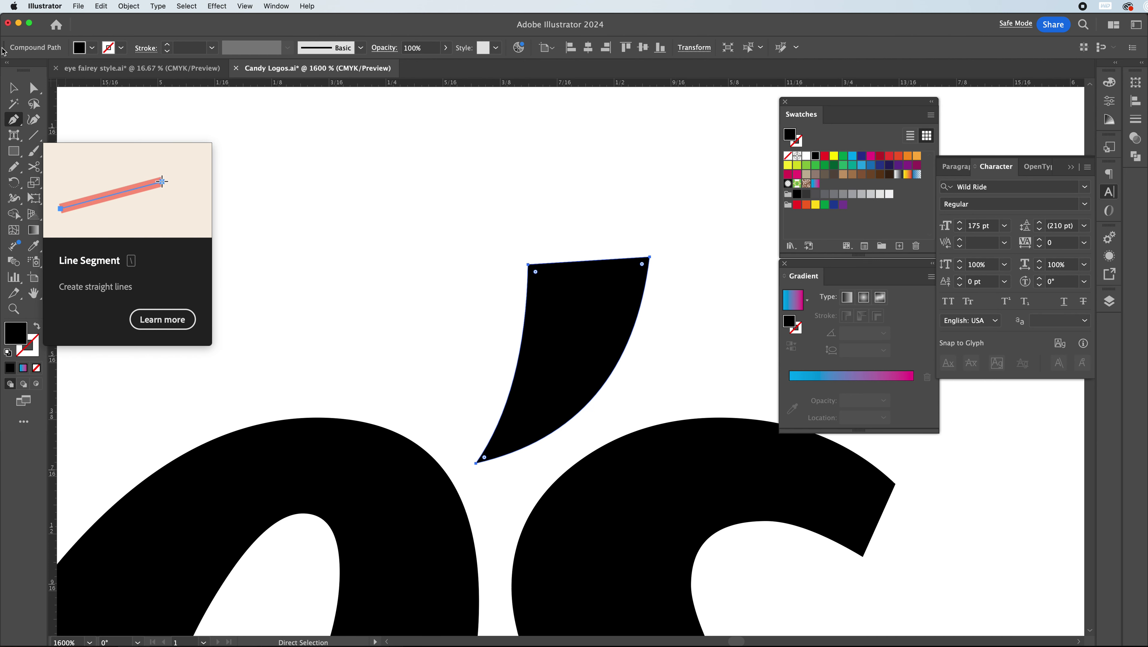
Draw a short curved Pen path across the apostrophe's lower tip and give it a black stroke with no fill
click(13, 120)
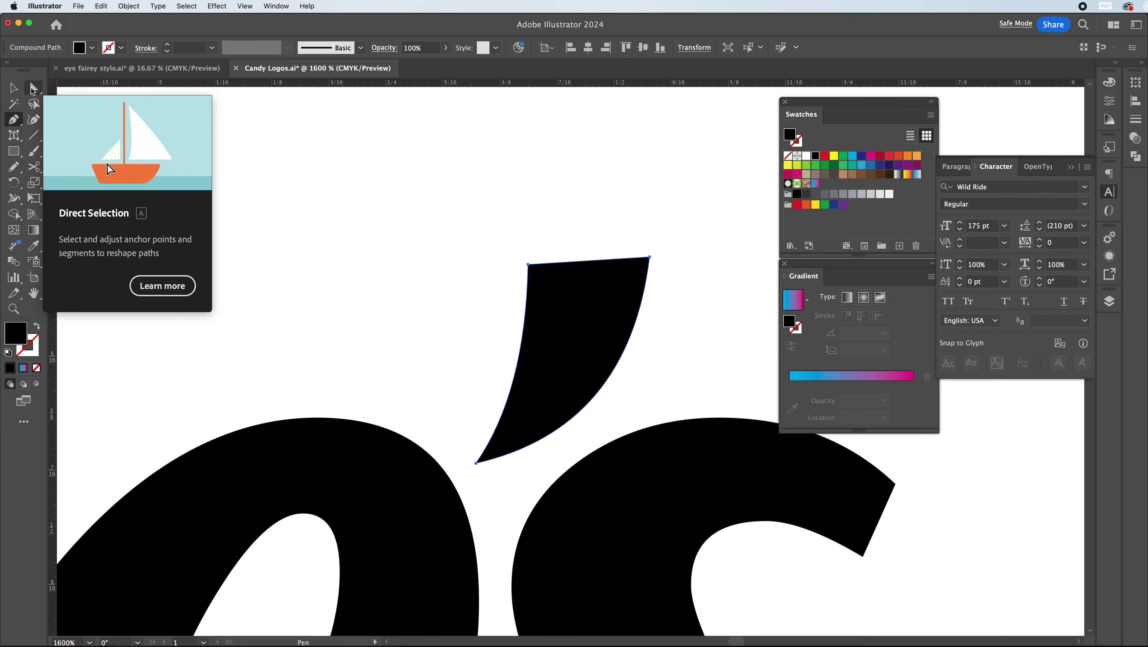
click(34, 135)
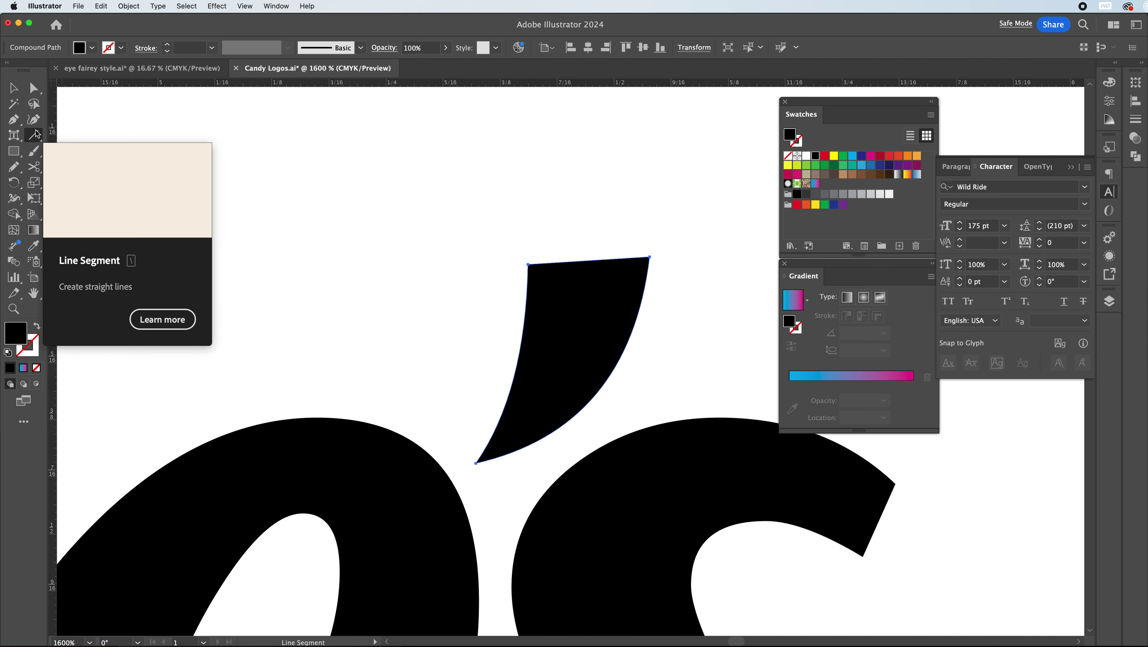
key(p)
click(479, 440)
drag(499, 465, 504, 477)
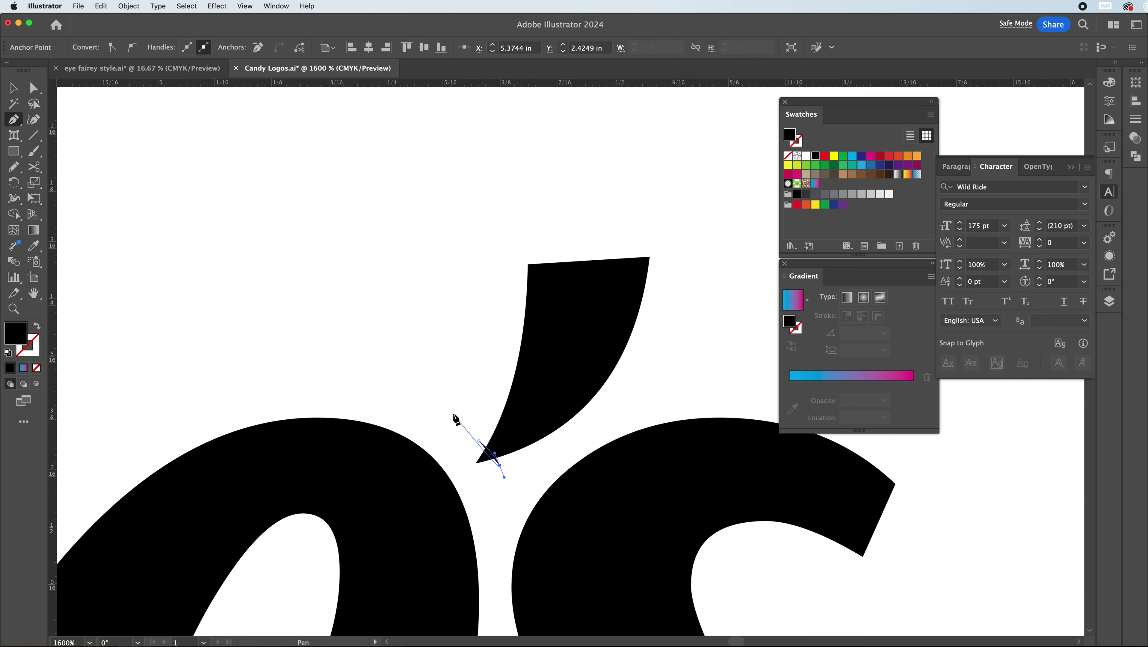
click(37, 327)
click(13, 88)
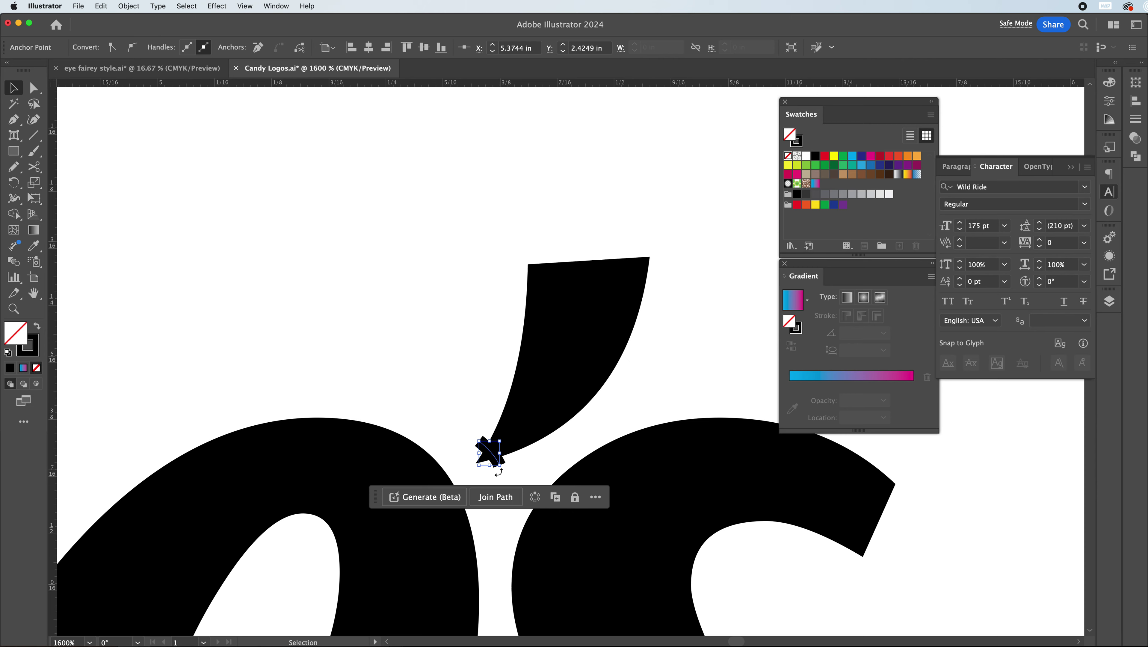
Remove the apostrophe's tip beyond the curved path with the Shape Builder tool and delete the leftover path
key(super+a)
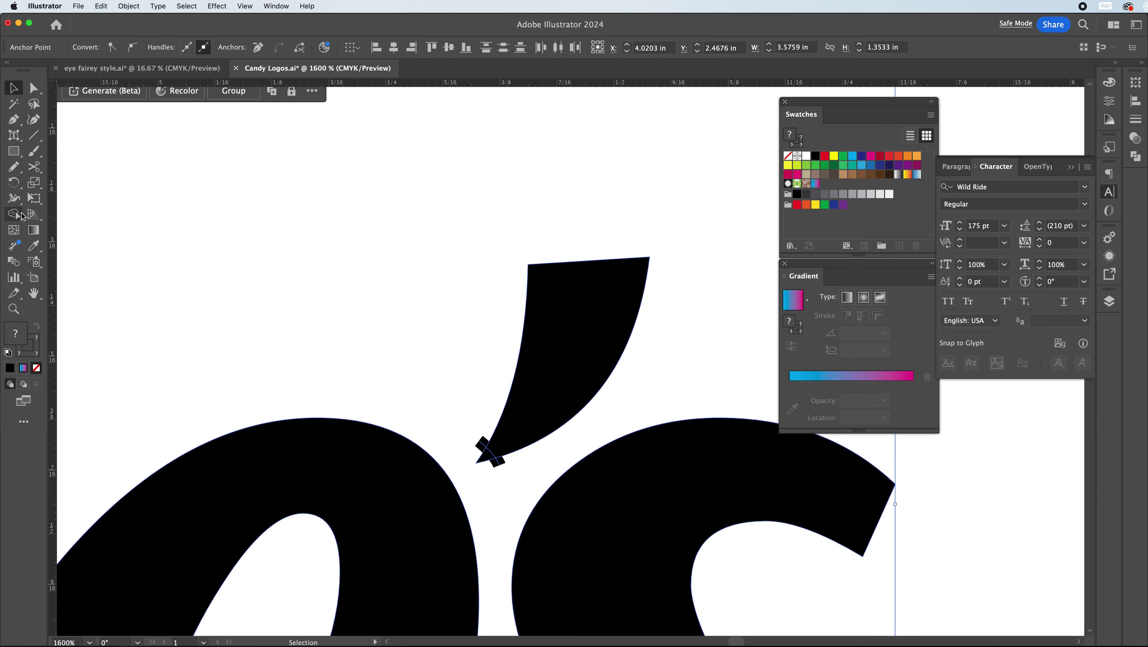
click(24, 216)
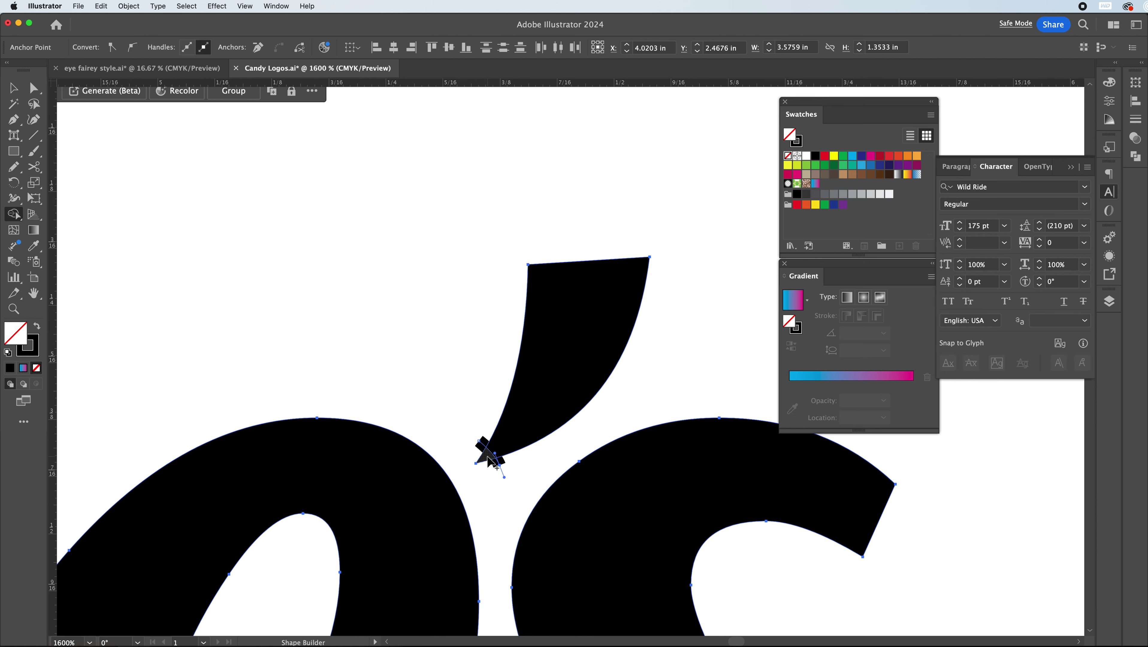
key(shift+super+a)
key(super+a)
click(488, 455)
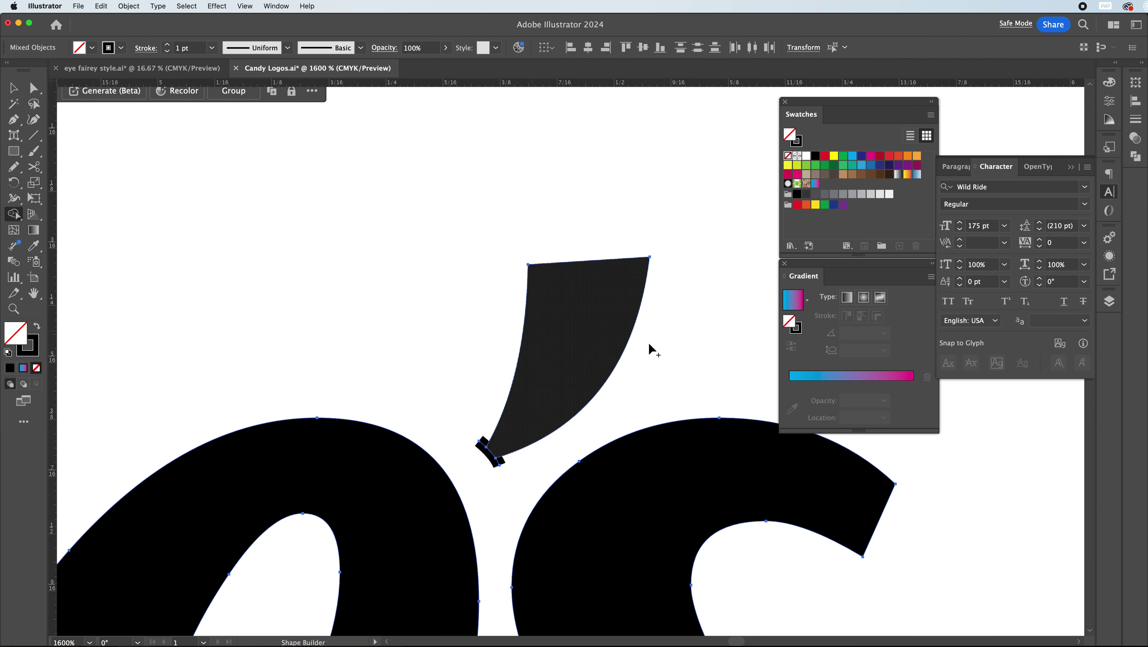
key(v)
key(shift+super+a)
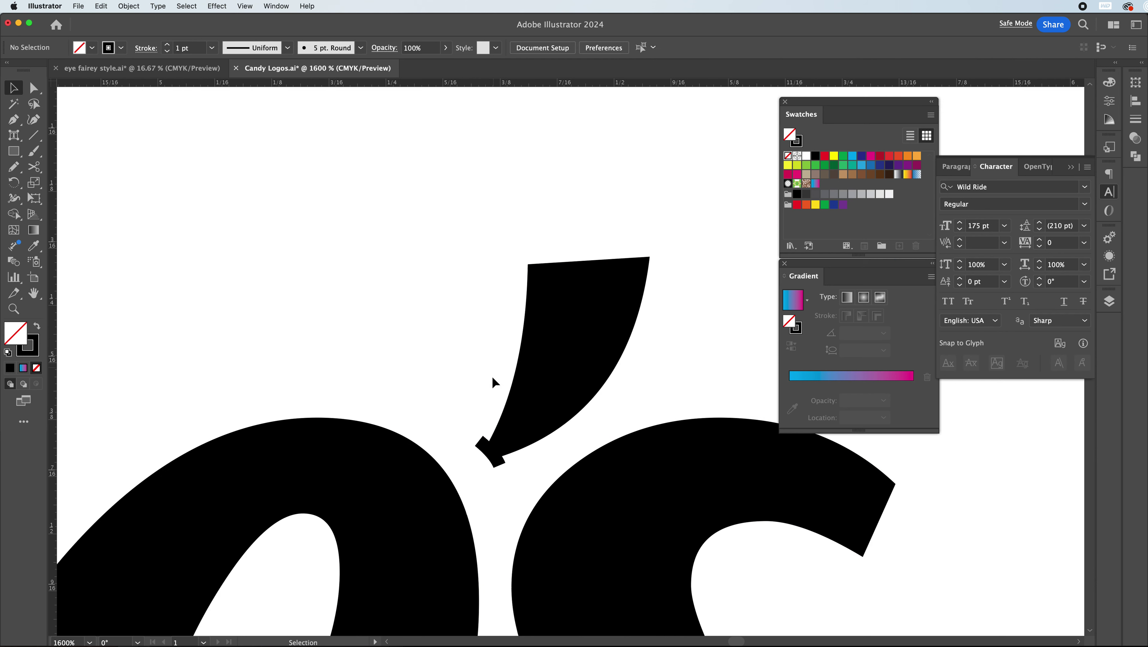
click(477, 444)
key(Delete)
scroll(573, 438, down, 6)
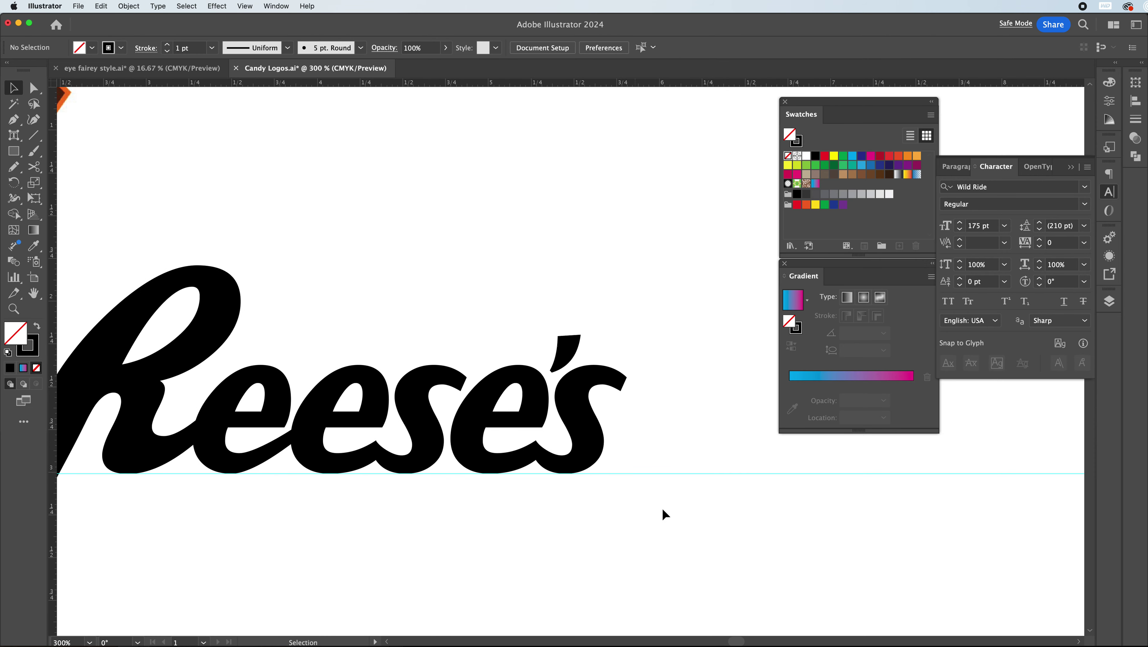
Select the R outline for anchor-point editing around the foot of its main stem
drag(738, 640, 734, 638)
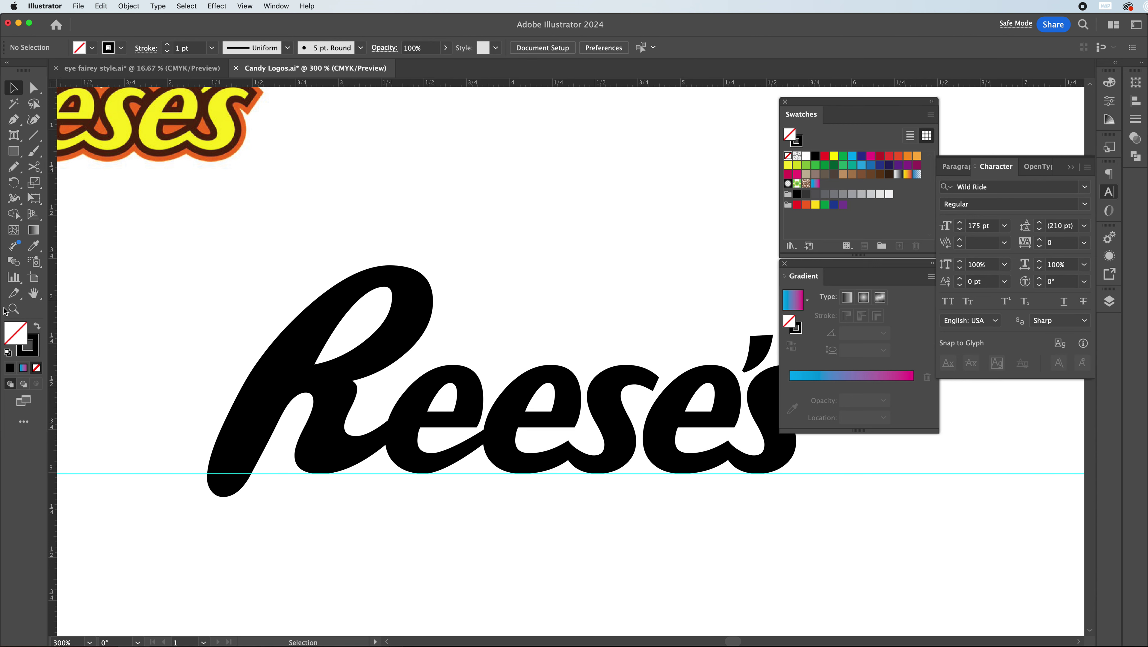
click(14, 309)
click(199, 480)
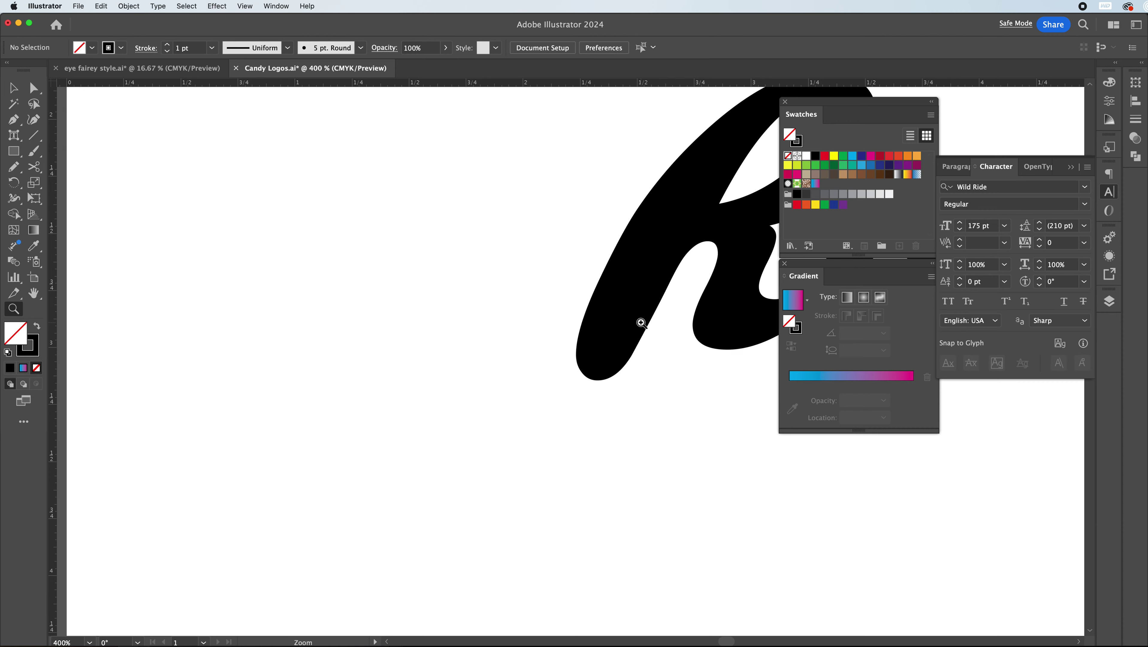
scroll(640, 321, right, 3)
click(14, 88)
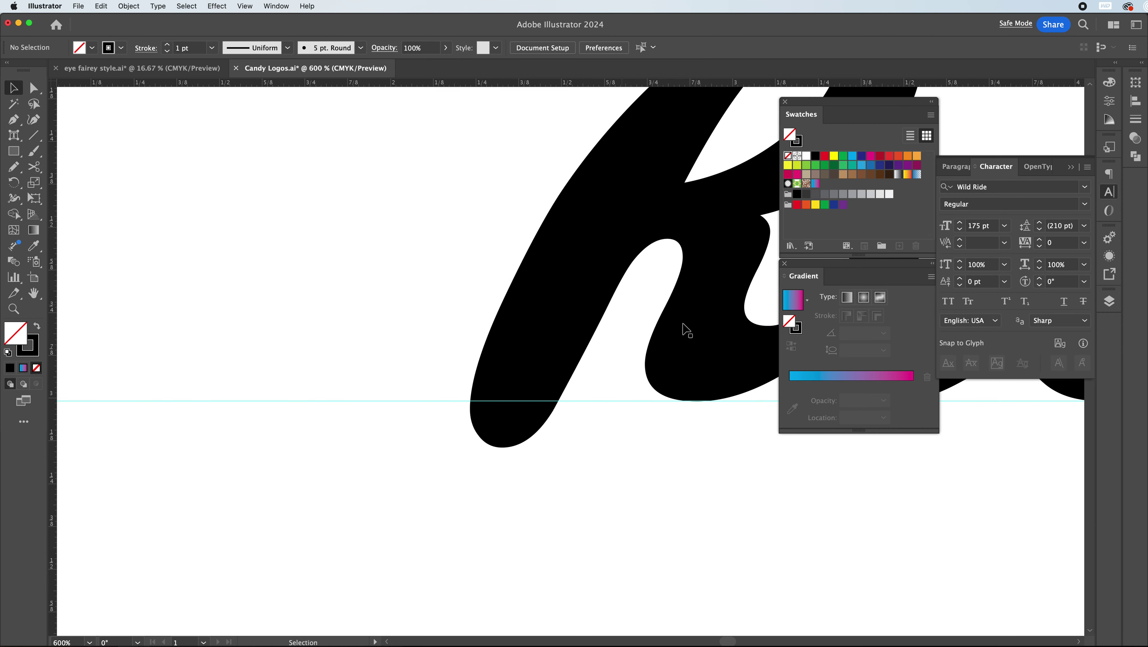
click(523, 385)
key(a)
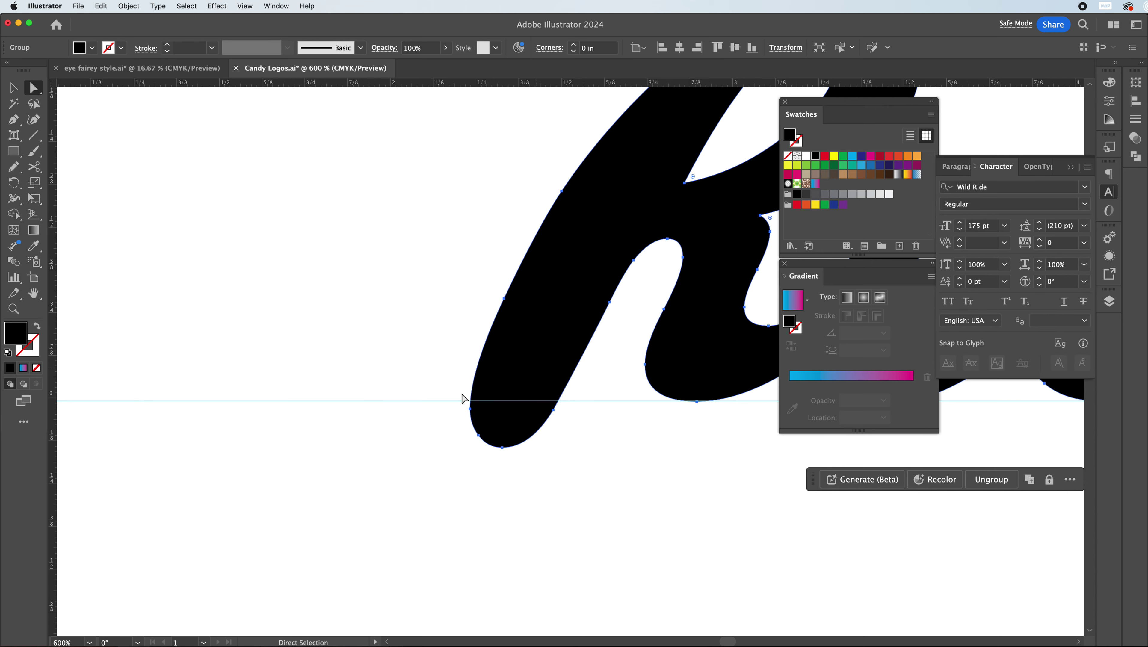
Move the four anchor points at the foot of the R's stem up and right so the foot rests on the baseline guide
click(470, 409)
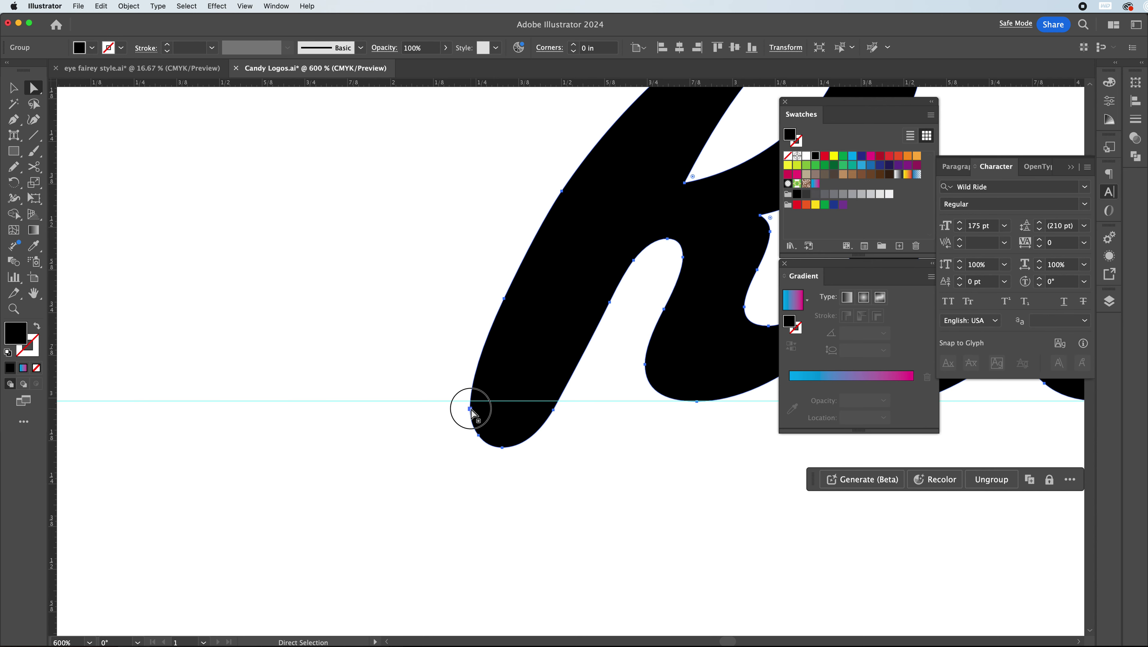
shift+click(554, 410)
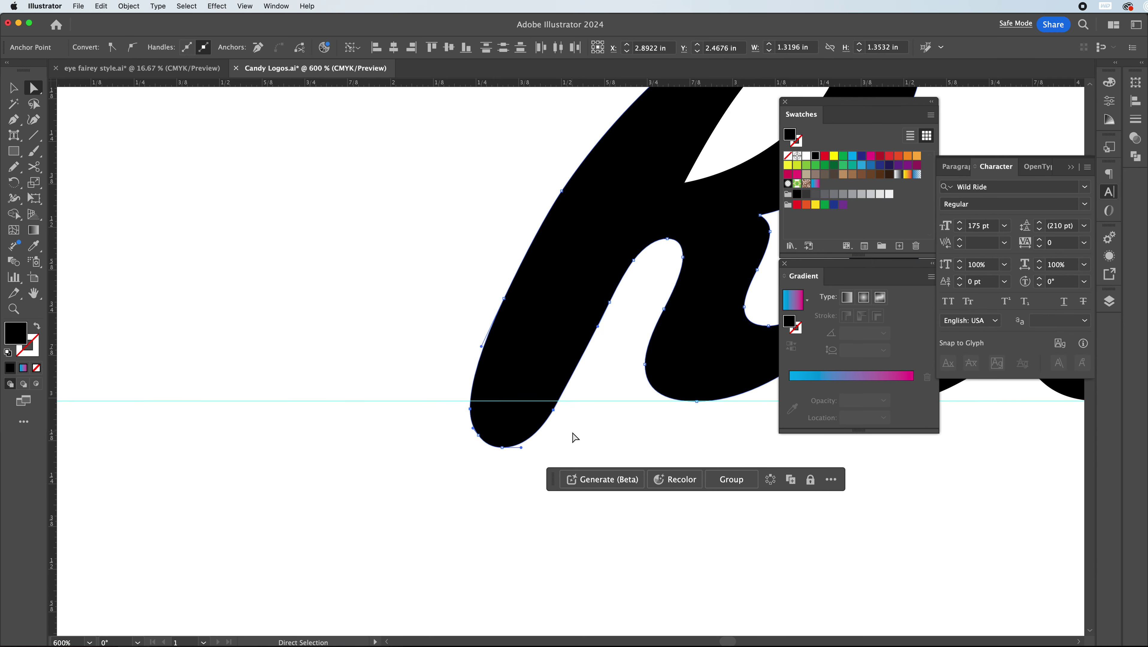
click(449, 416)
click(478, 435)
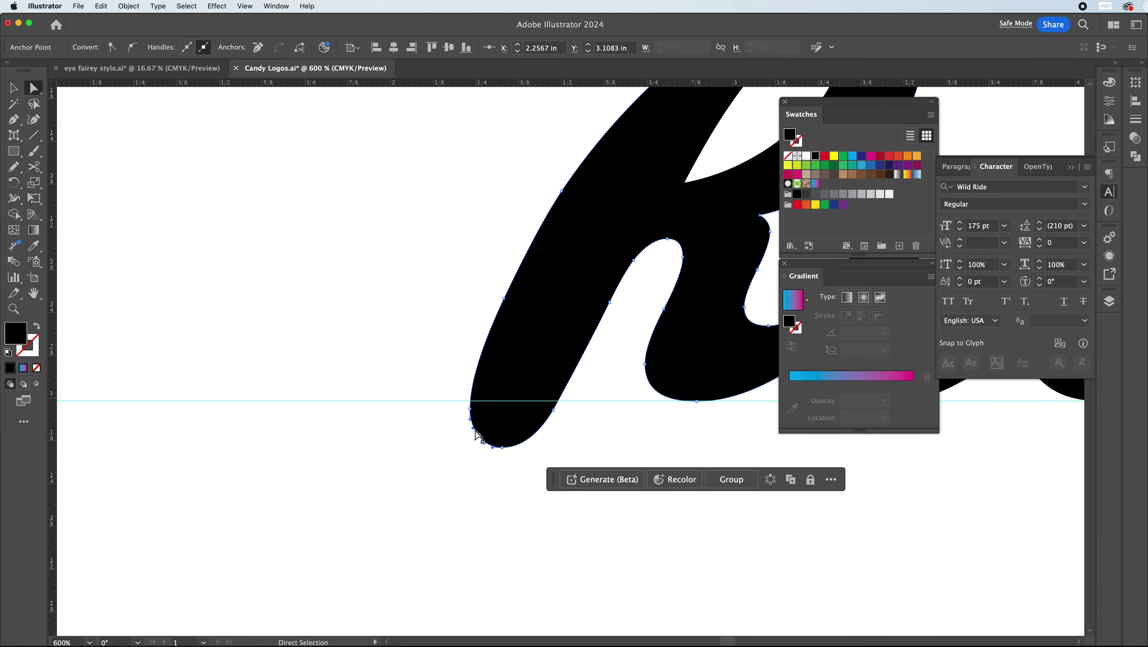
click(470, 409)
click(501, 448)
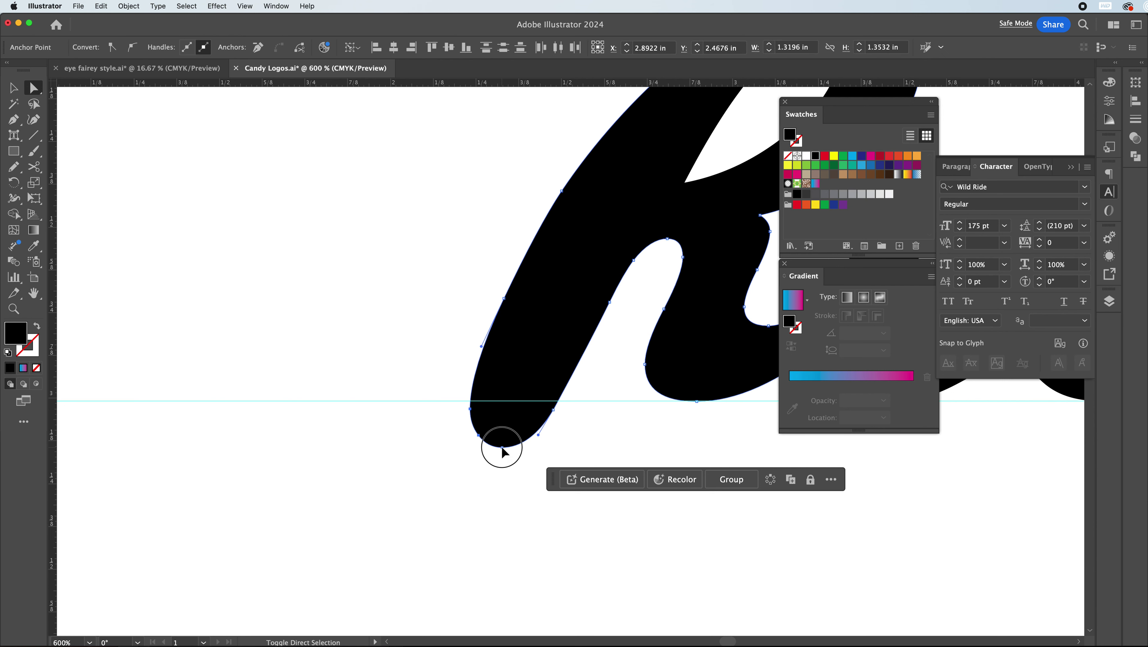
click(554, 410)
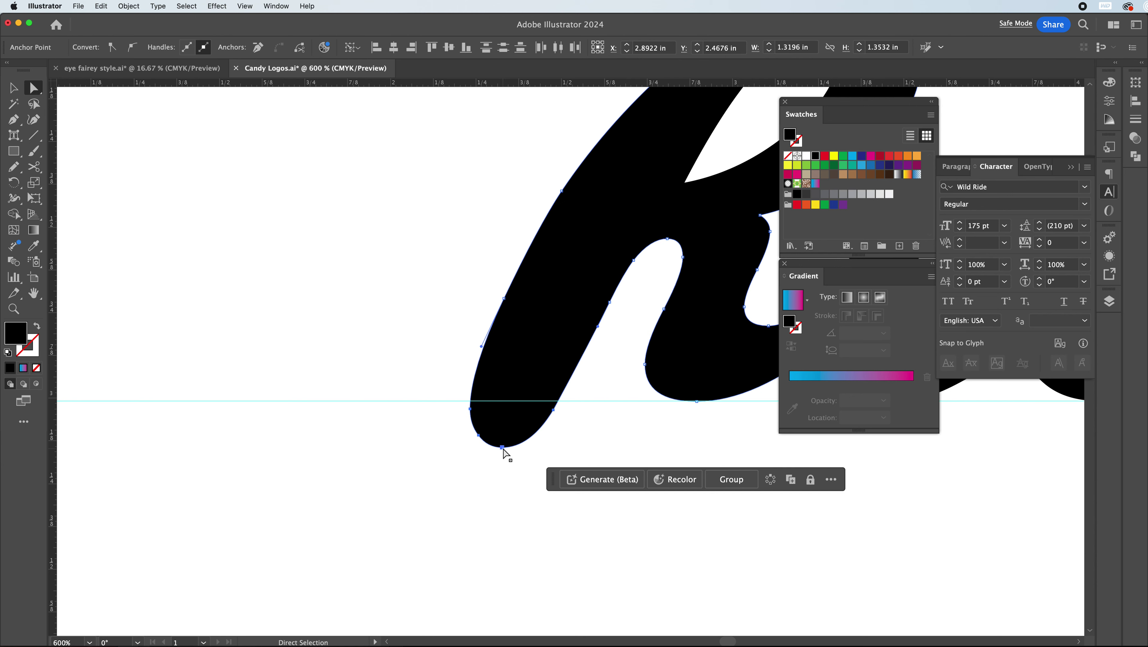
drag(502, 448, 518, 407)
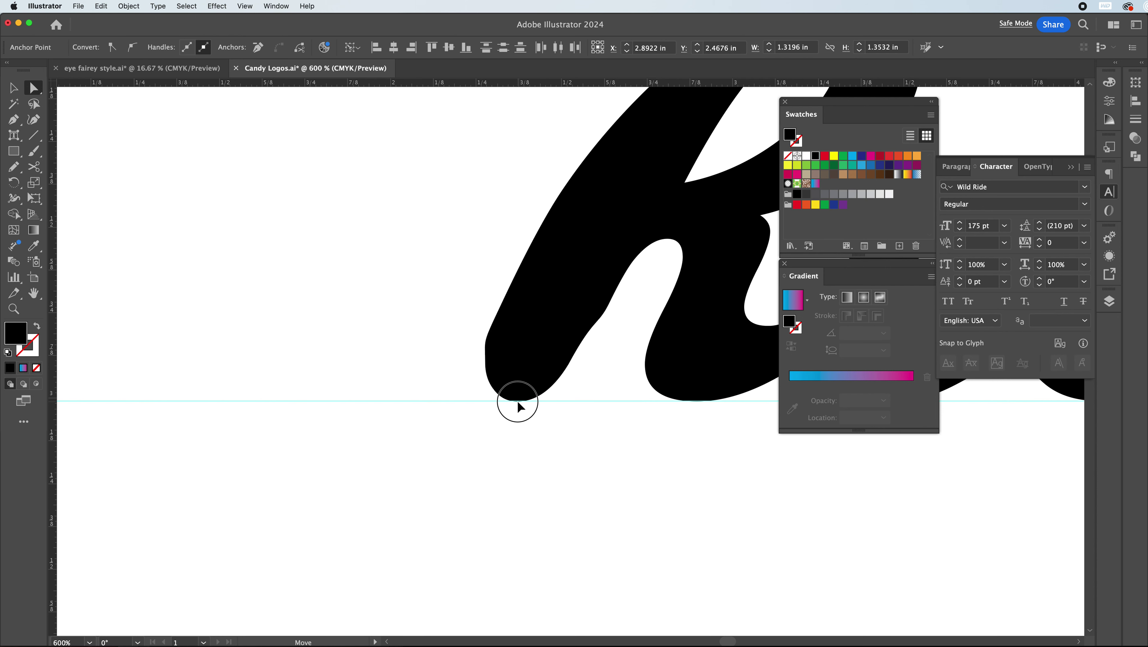
drag(517, 403, 525, 403)
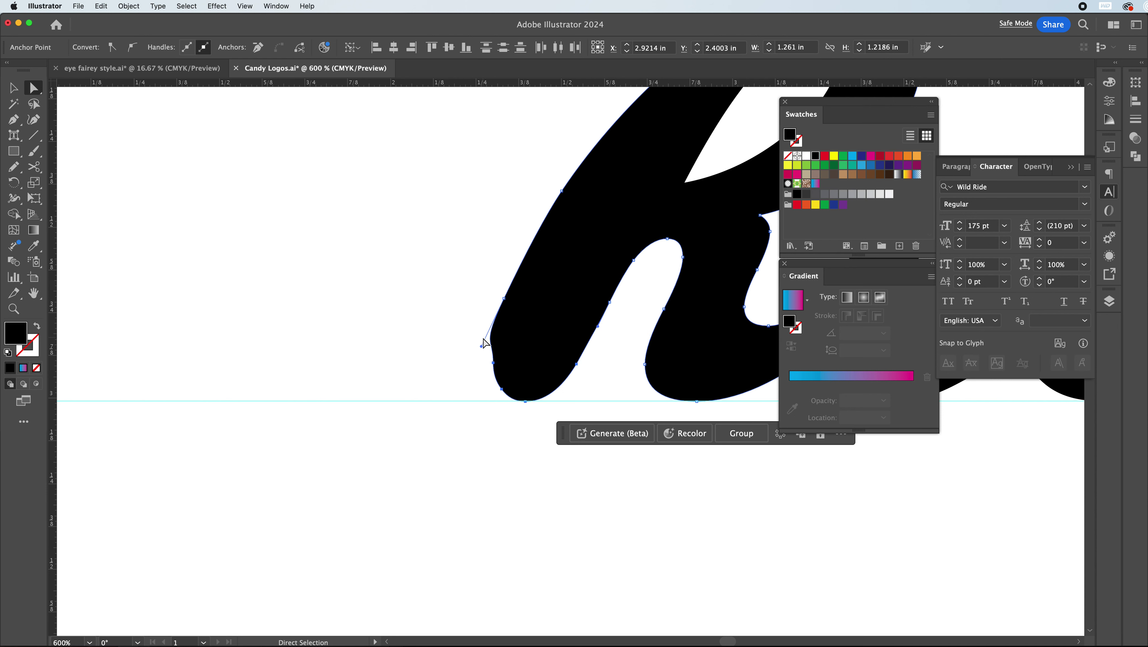
Shorten the lower handle of the left-edge anchor above the R's foot to smooth the stem's curve
drag(481, 348, 492, 326)
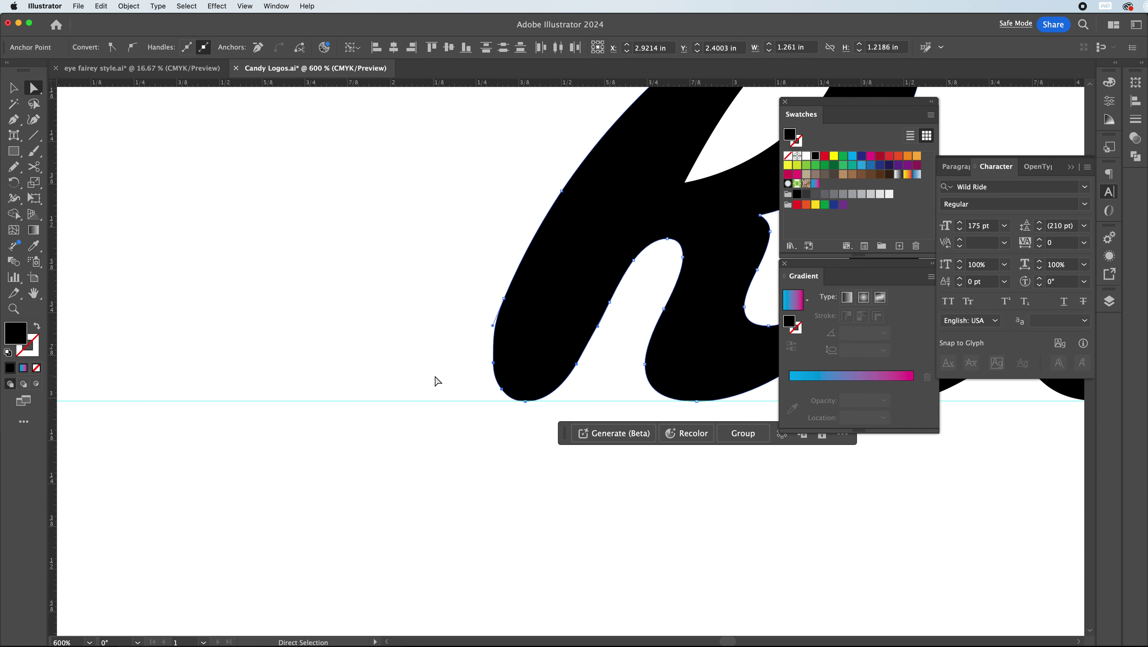
click(443, 340)
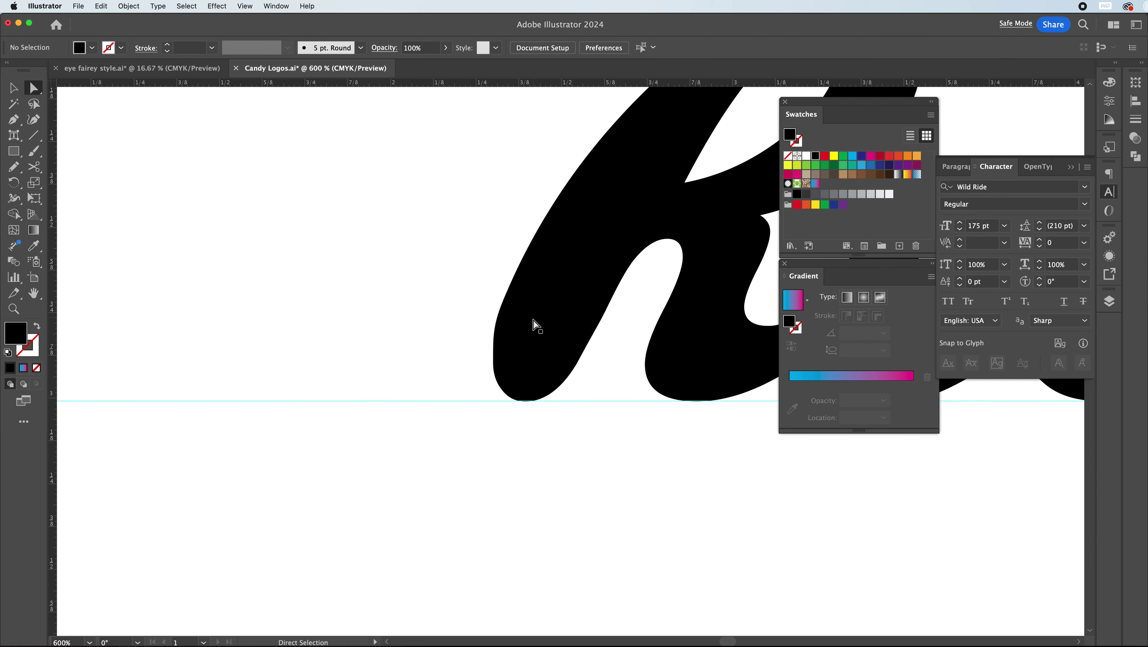
click(498, 370)
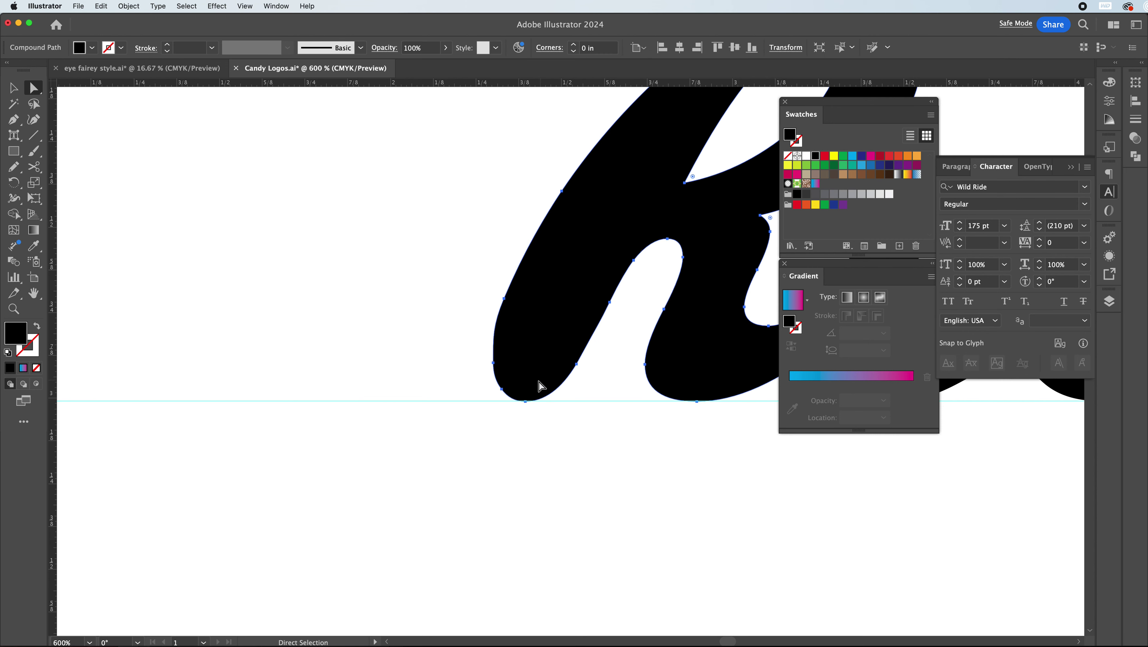
Smooth the outline around the foot of the R's main stem with the Smooth tool, then deselect the lettering
click(18, 171)
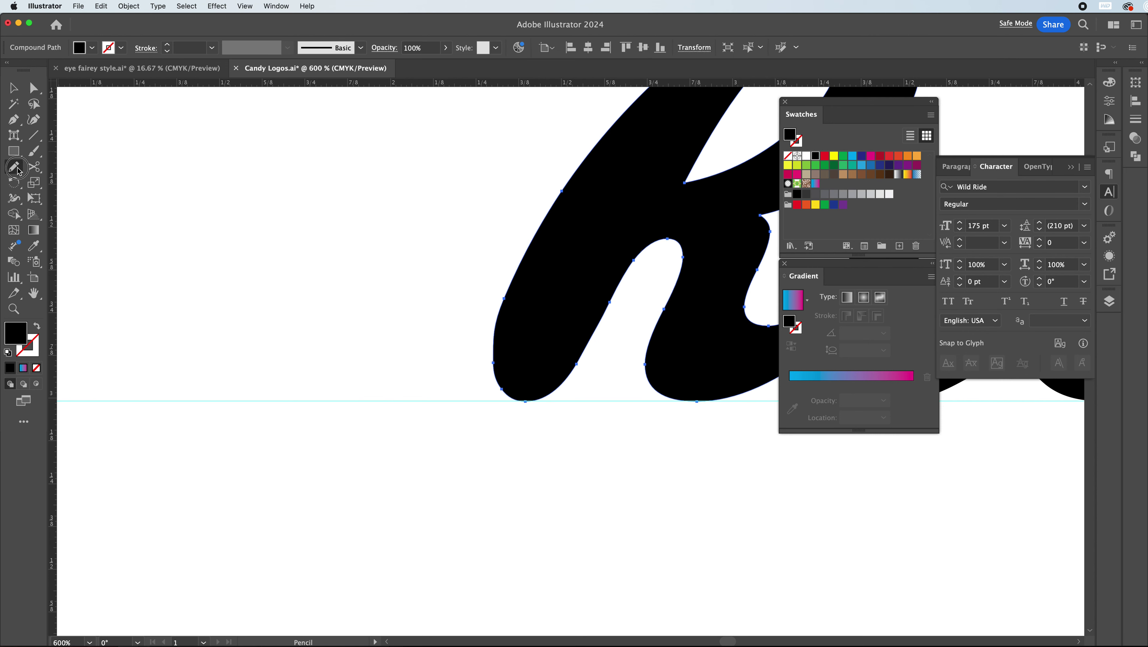
click(75, 198)
mouse_move(499, 317)
mouse_down()
mouse_move(487, 354)
mouse_move(495, 375)
mouse_move(514, 397)
mouse_move(541, 390)
mouse_up()
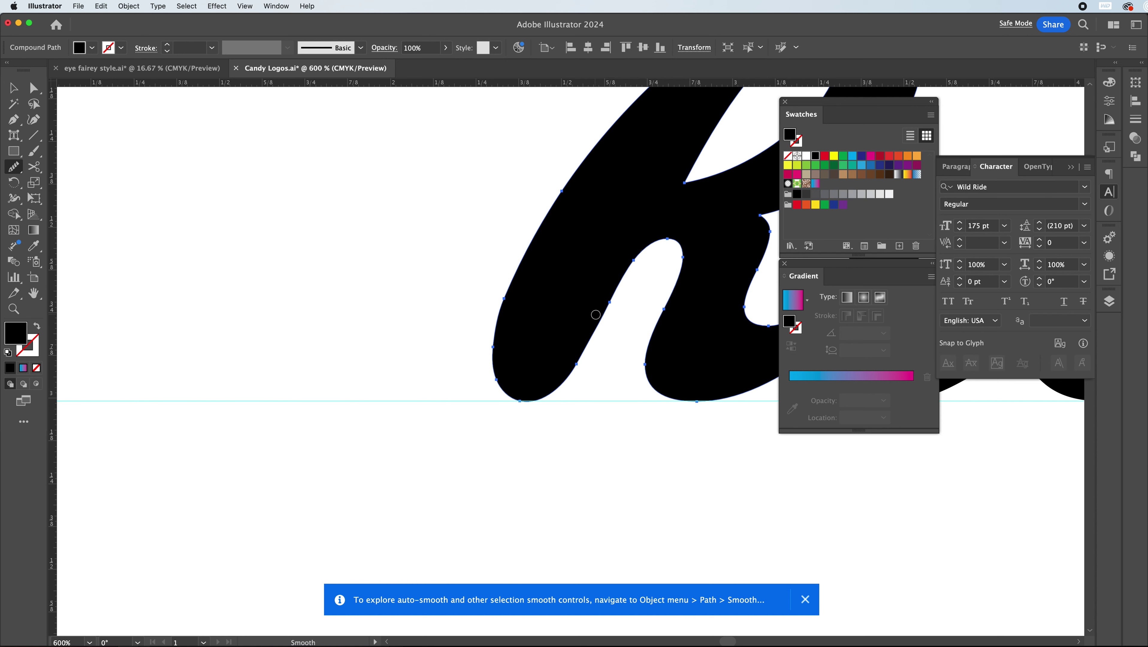
mouse_move(553, 300)
mouse_down()
mouse_move(496, 320)
mouse_move(494, 359)
mouse_move(507, 393)
mouse_move(537, 399)
mouse_move(570, 370)
mouse_up()
key(super+minus)
key(super+minus)
key(super+minus)
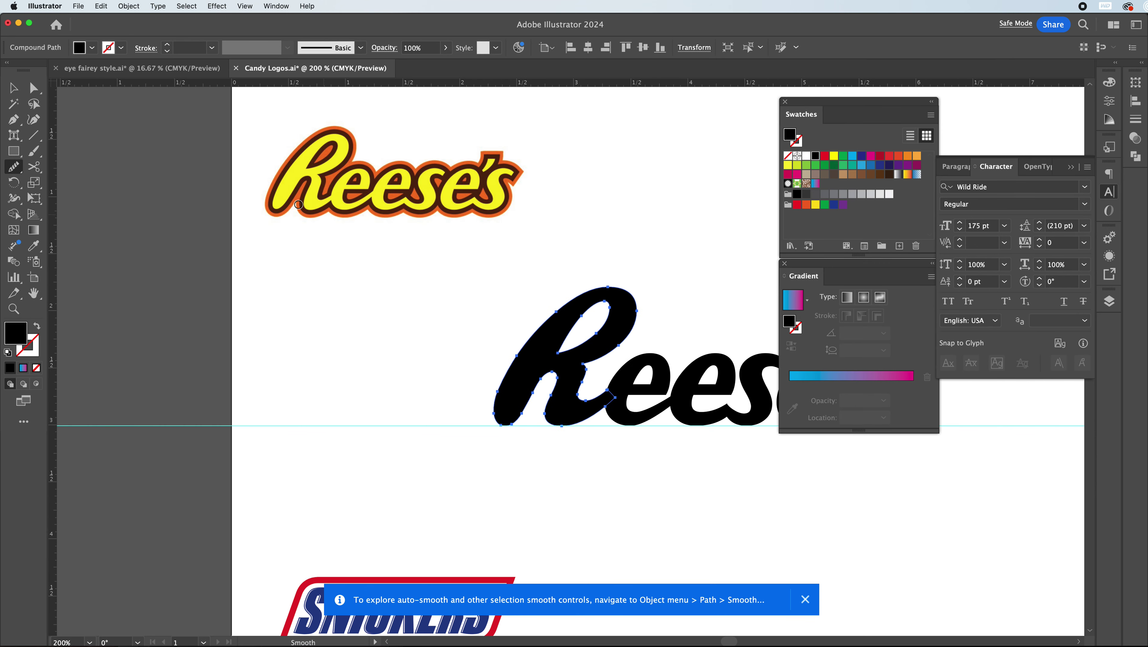
click(13, 88)
click(854, 484)
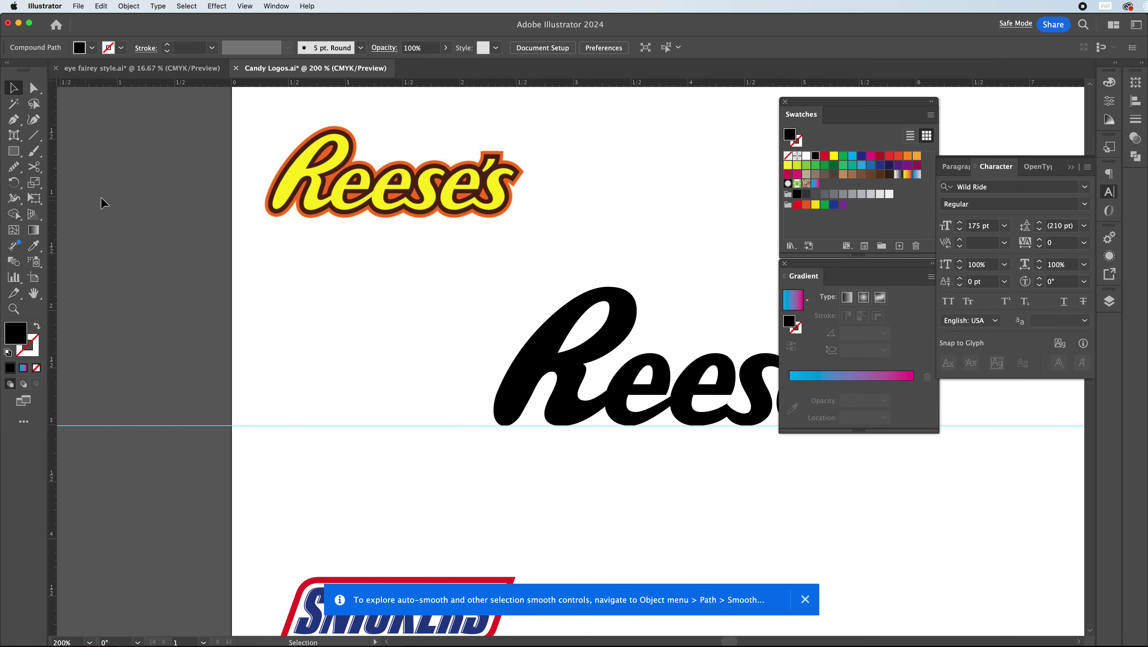
Recolor the black Reese's lettering group with the yellow fill sampled from the reference logo's R
drag(728, 640, 735, 640)
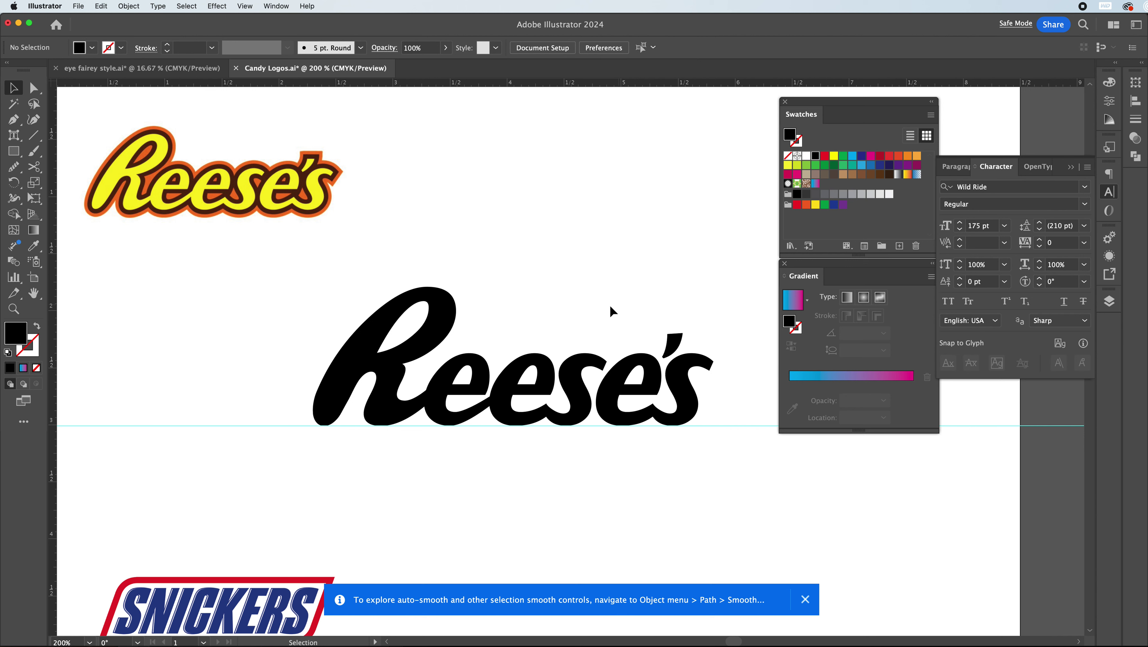
click(579, 374)
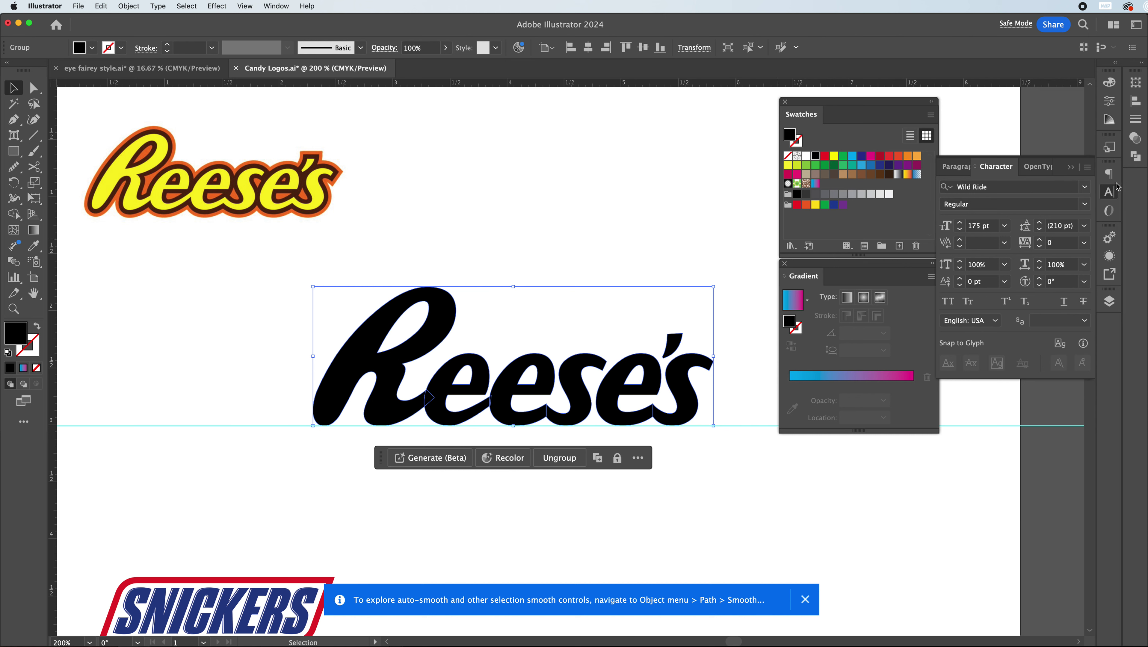
click(1109, 256)
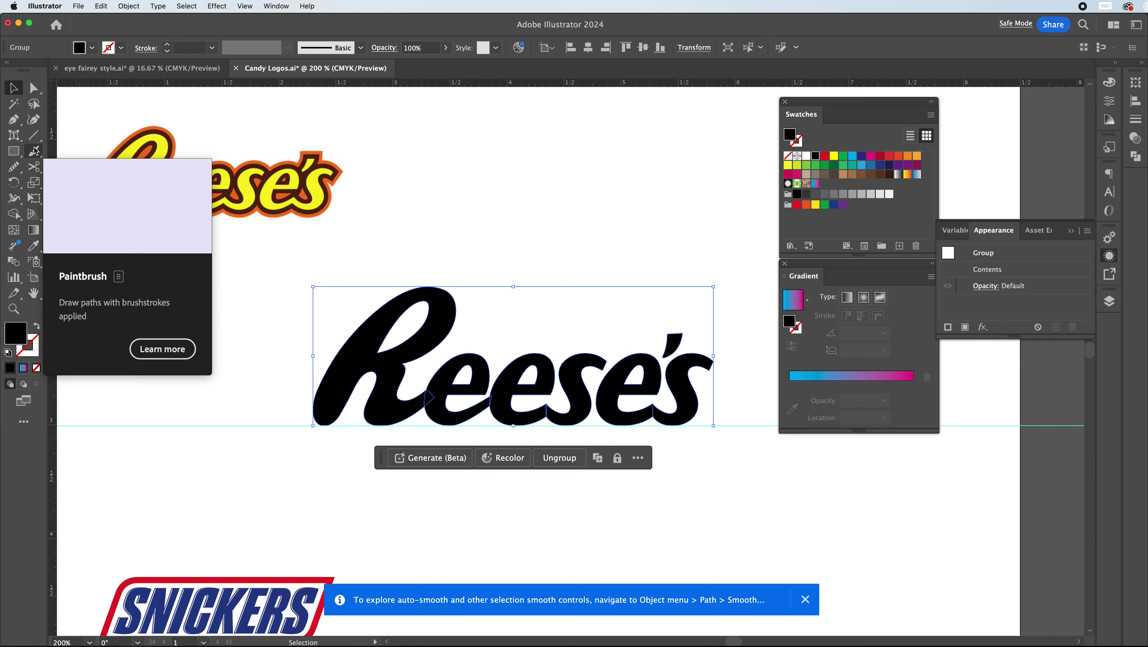
click(34, 246)
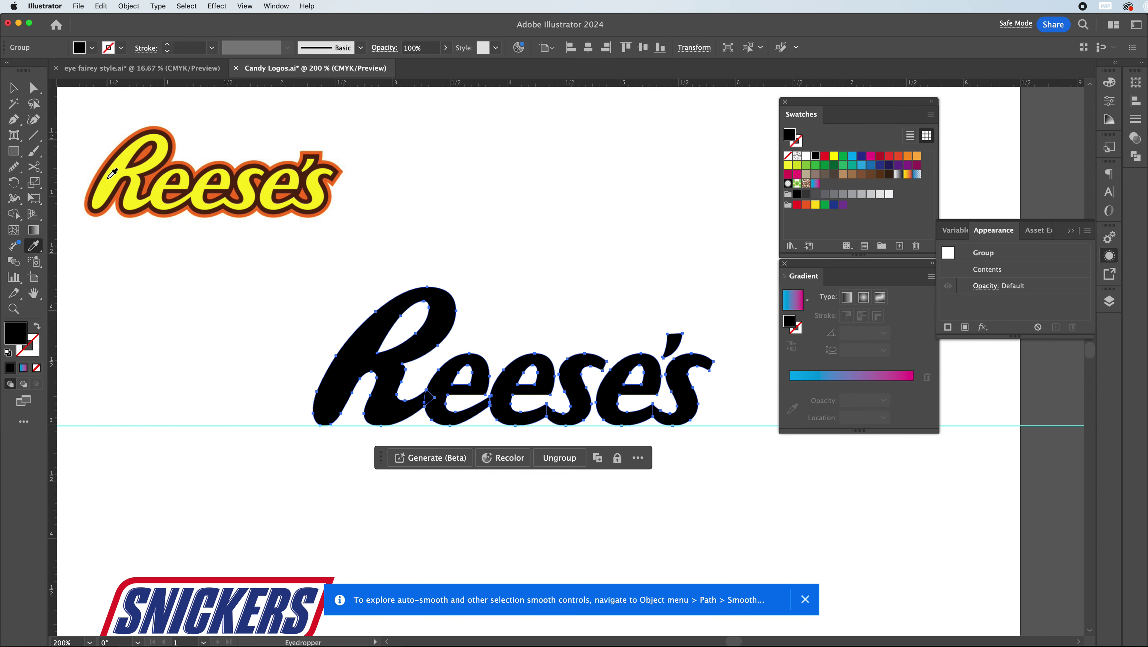
click(107, 178)
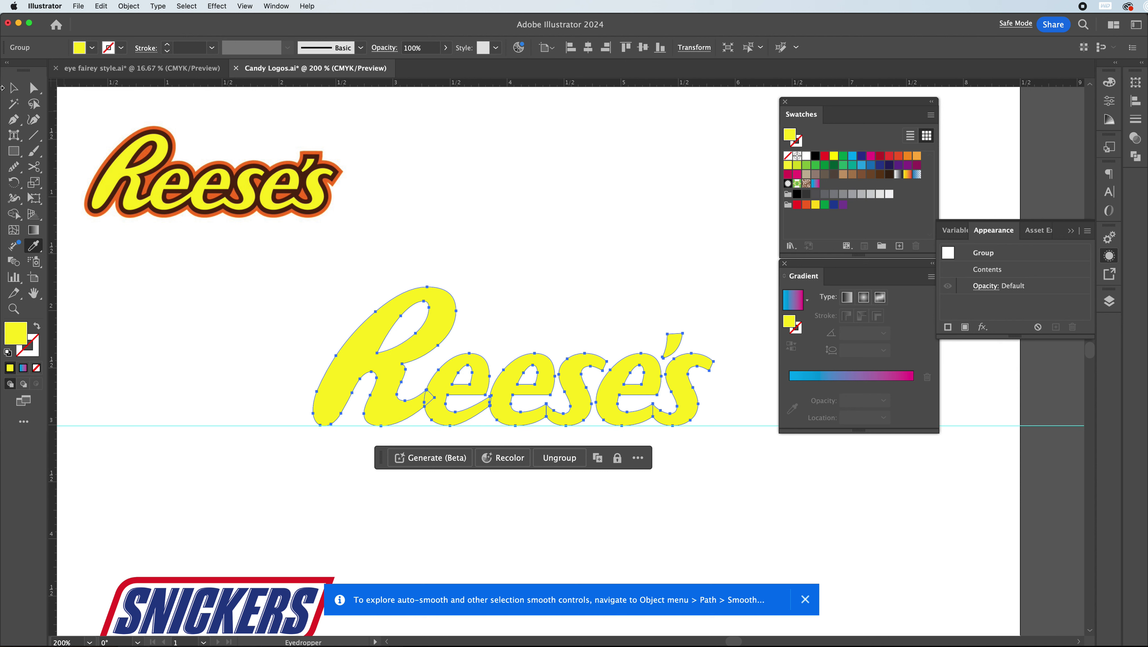
Add a dark brown 5 pt stroke to the lettering group's appearance
click(13, 88)
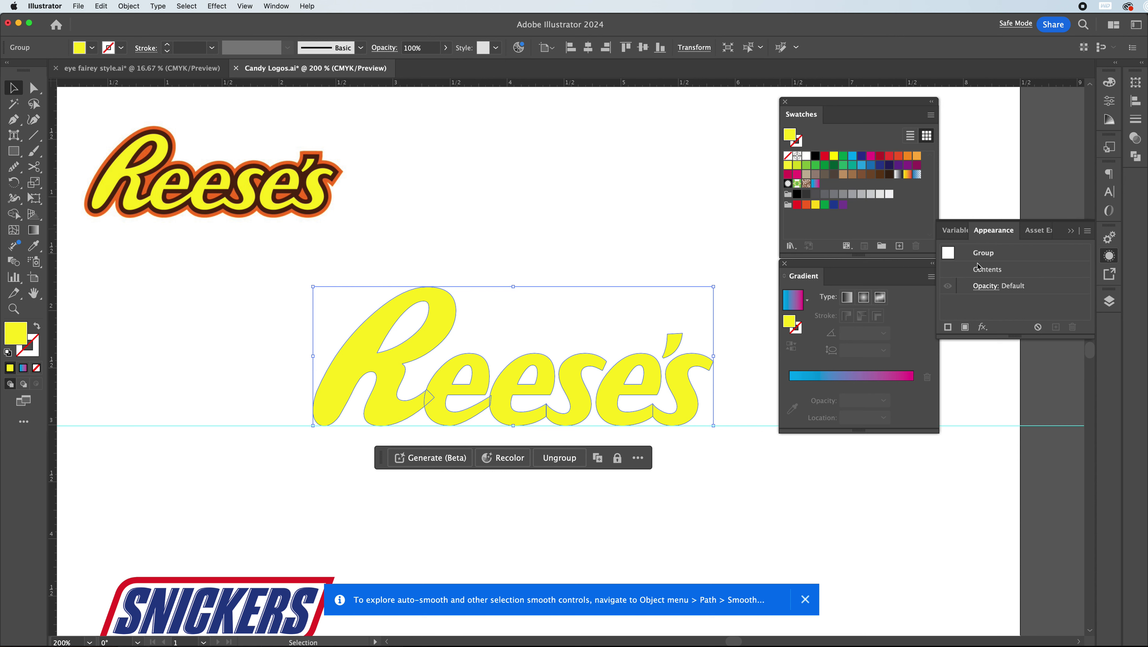
click(947, 327)
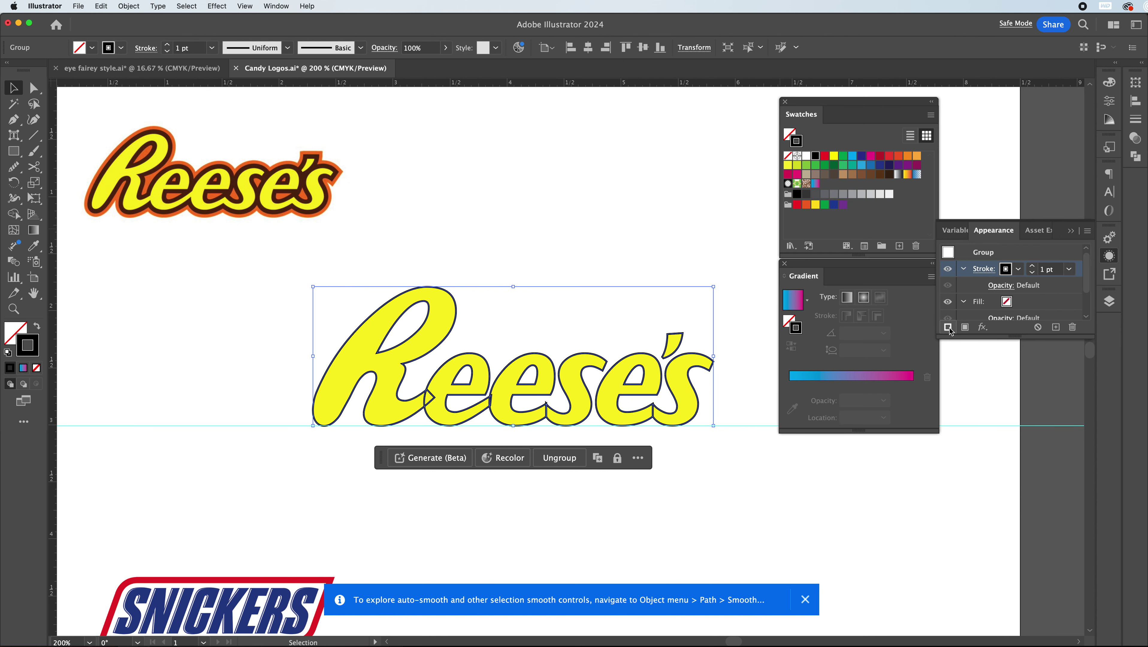
click(1008, 270)
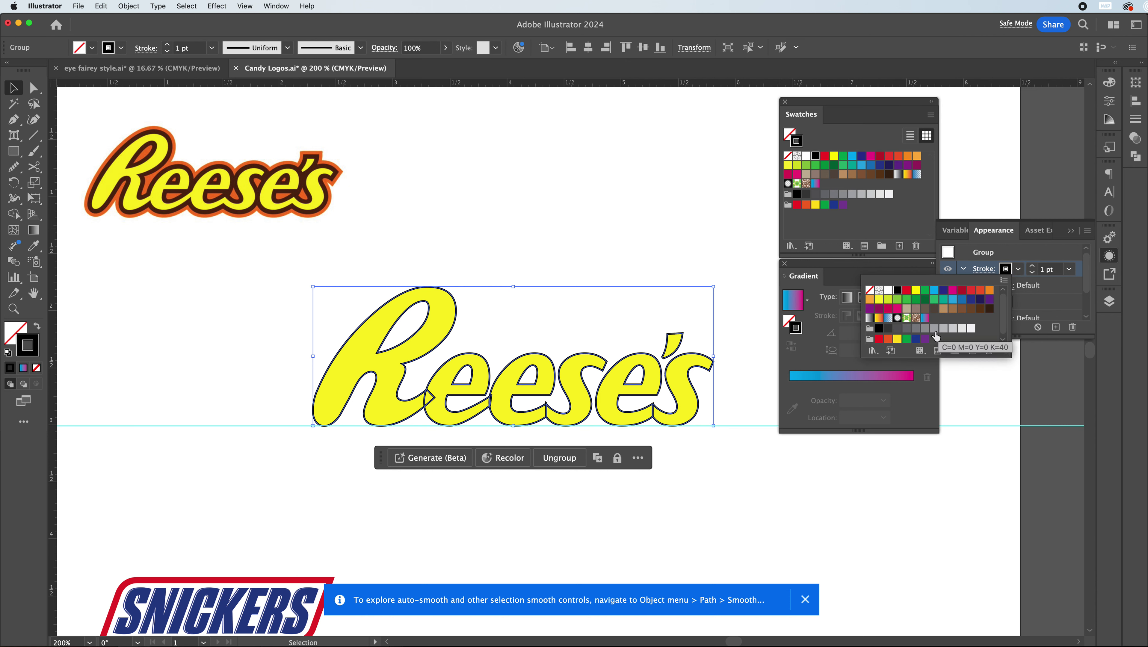
drag(1005, 357, 1014, 382)
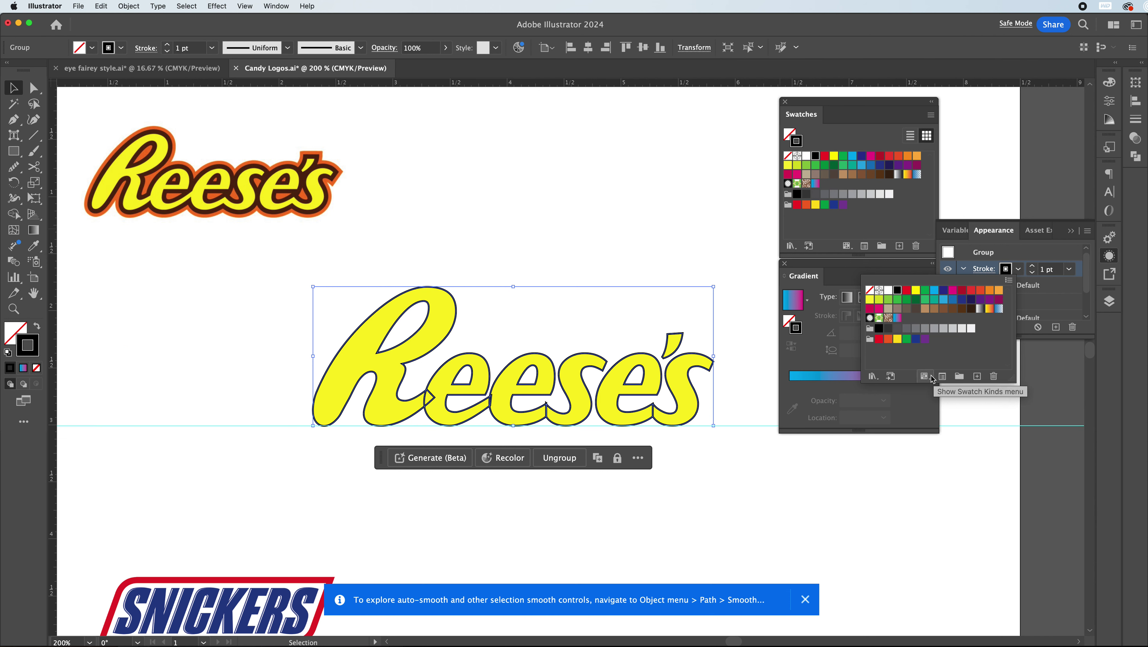
click(962, 311)
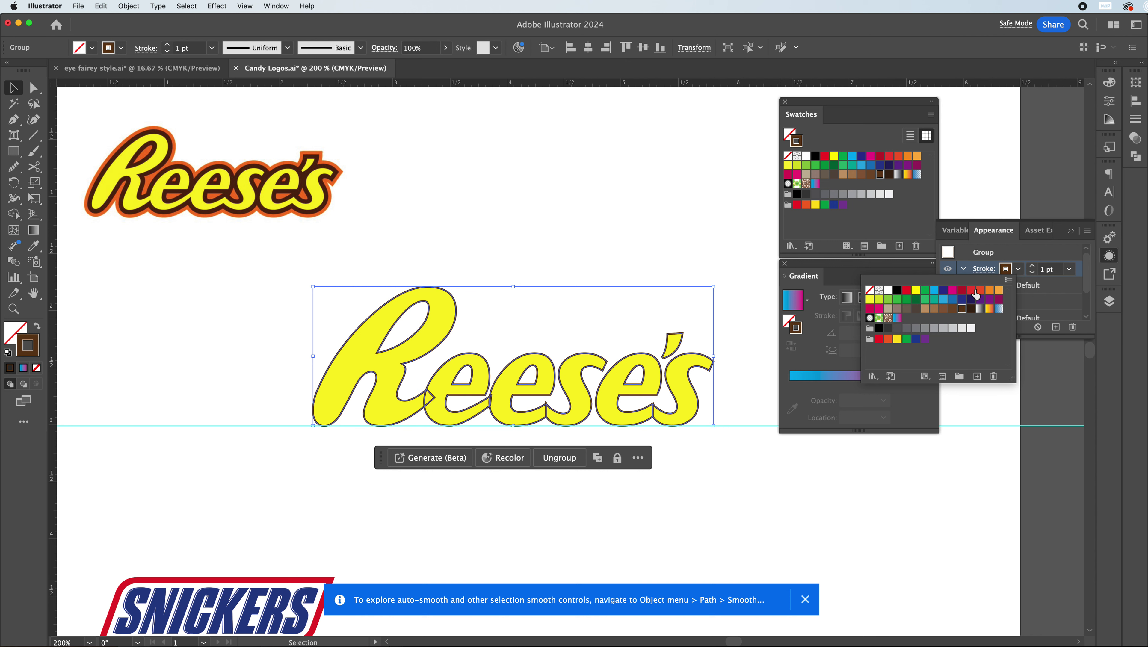
click(1032, 270)
click(1032, 267)
click(1032, 267)
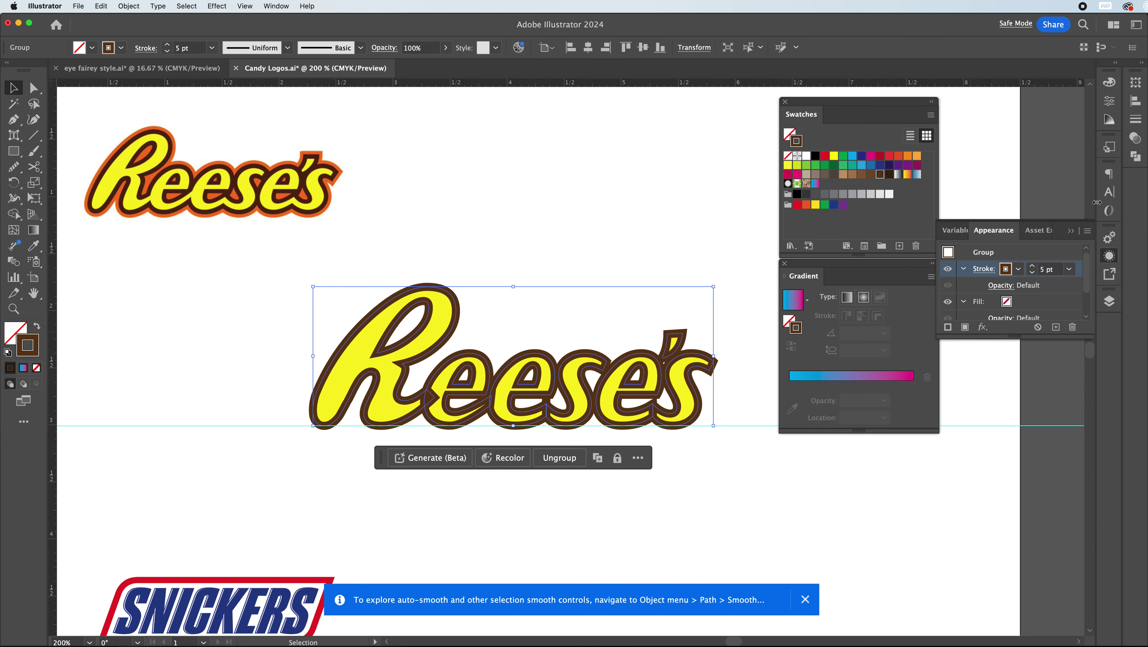
Move the brown stroke below Contents in the lettering group's appearance so it outlines the word from behind the yellow letters
click(1134, 125)
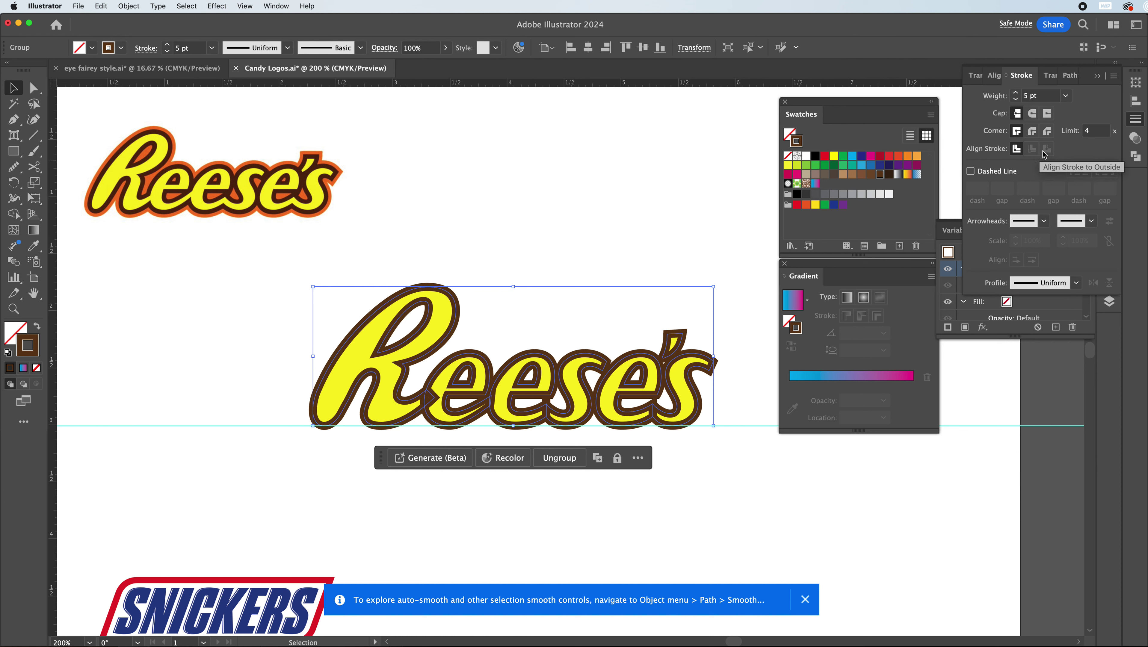
click(1035, 293)
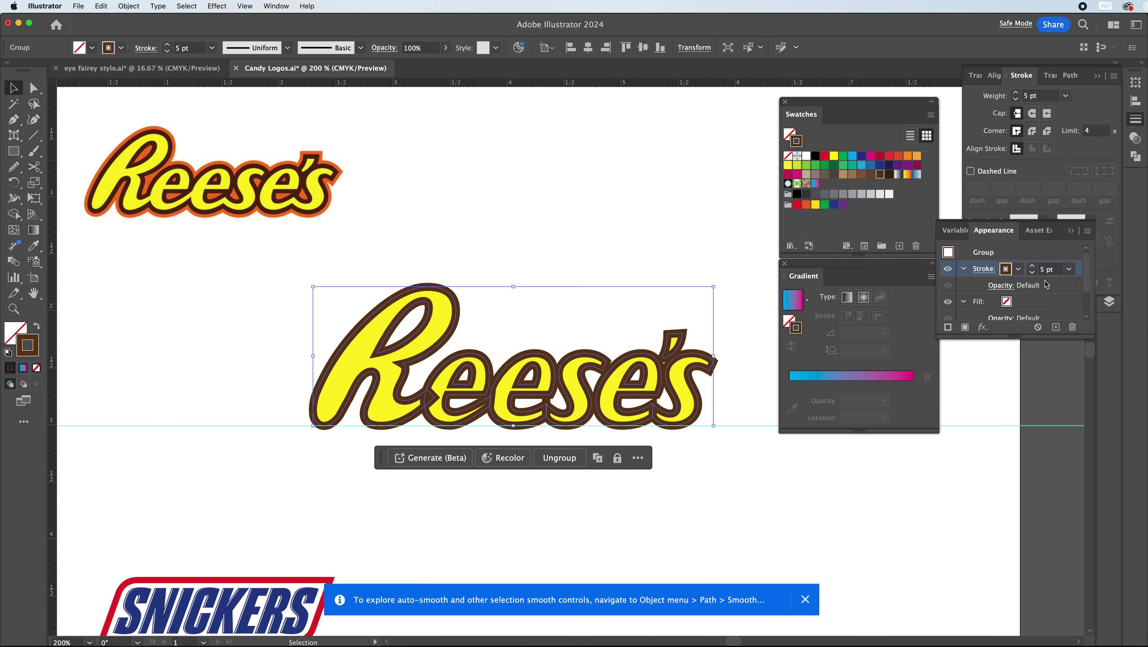
click(1068, 269)
click(1068, 269)
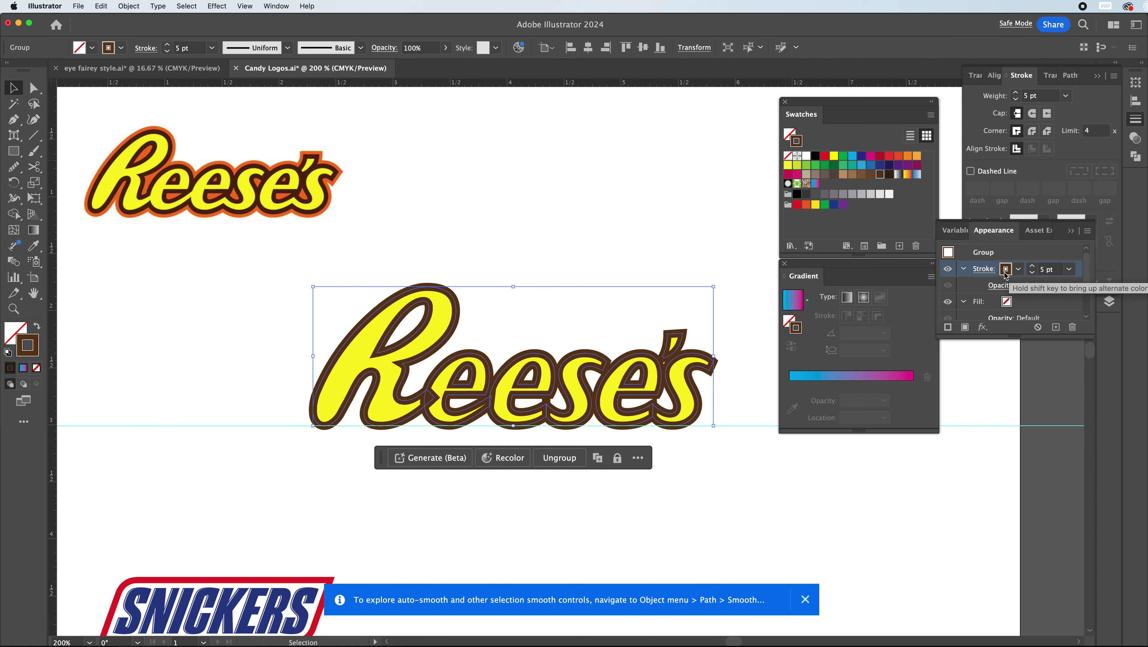
click(988, 272)
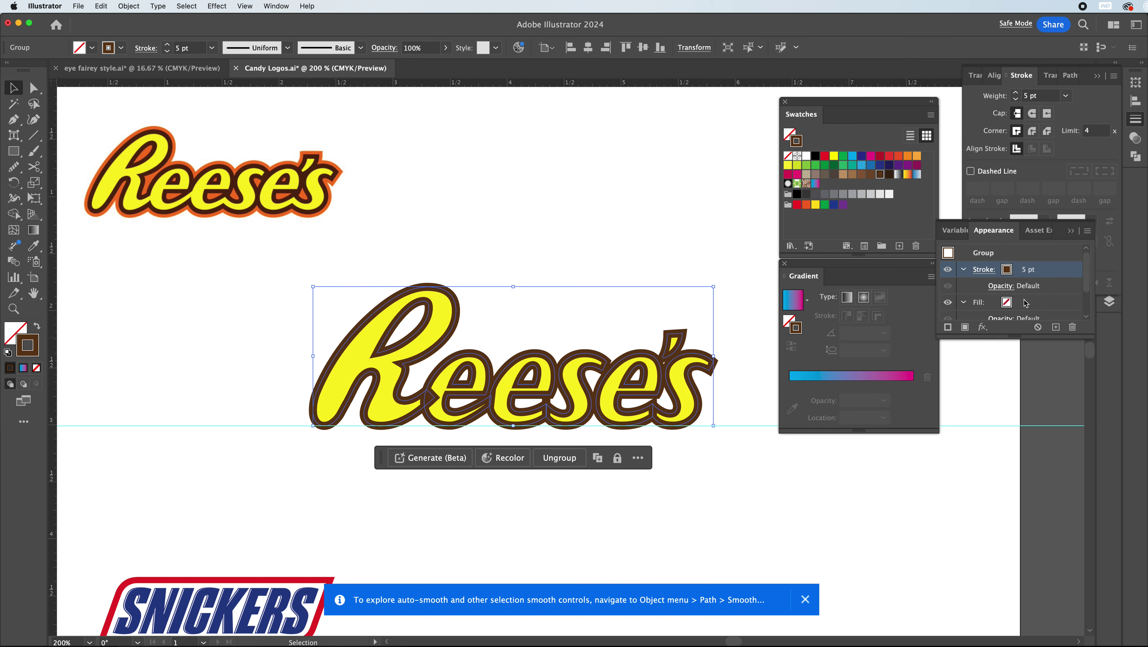
scroll(1065, 276, down, 2)
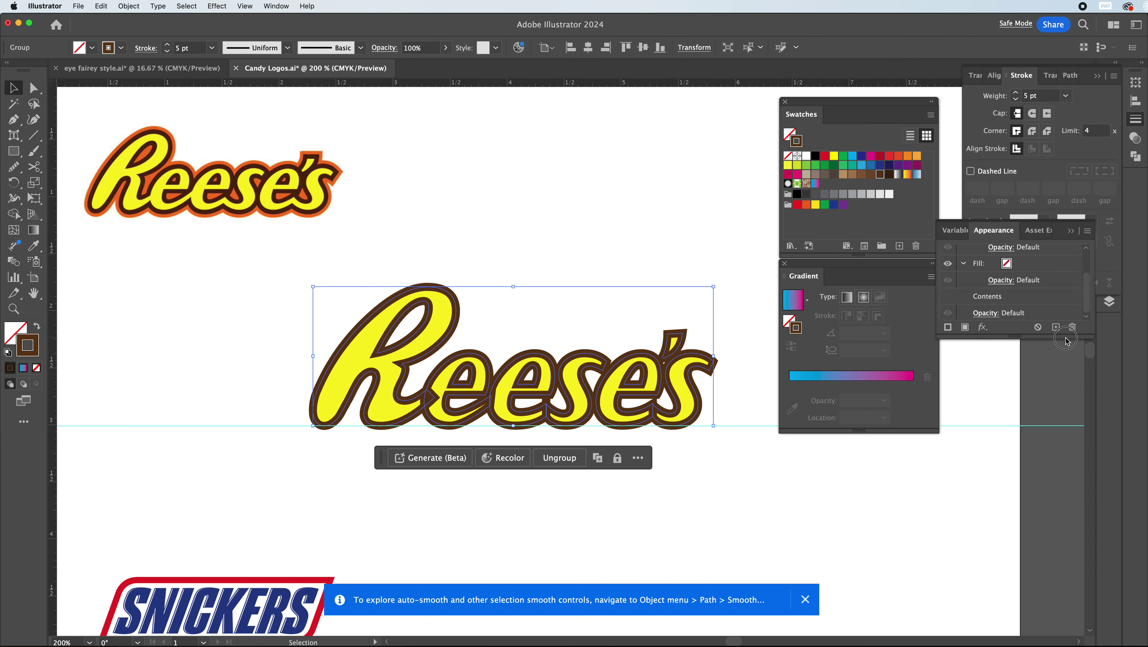
drag(1060, 264, 1023, 301)
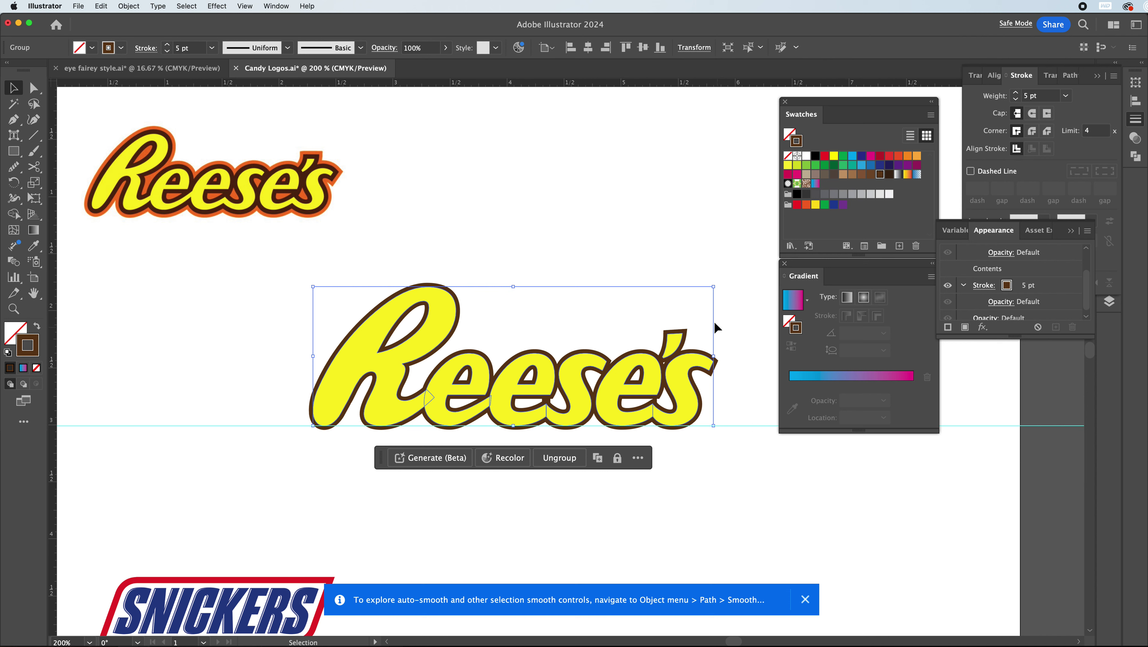
click(617, 237)
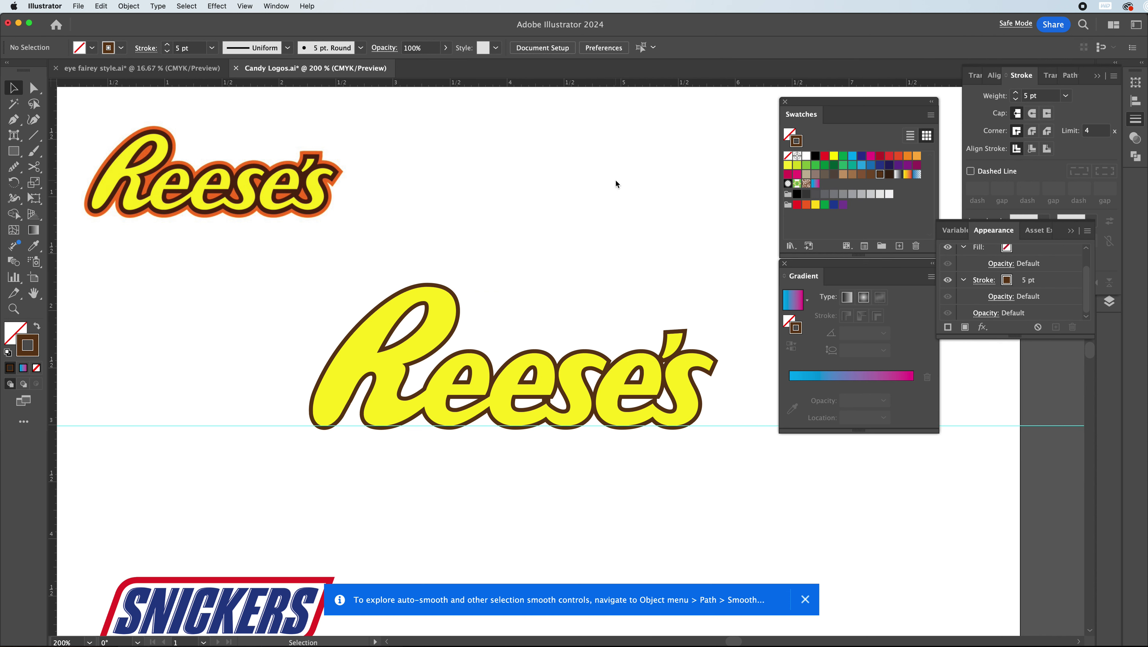
Enlarge the appearance list for the lettering group and examine the fill and stroke attributes of its contents
click(587, 375)
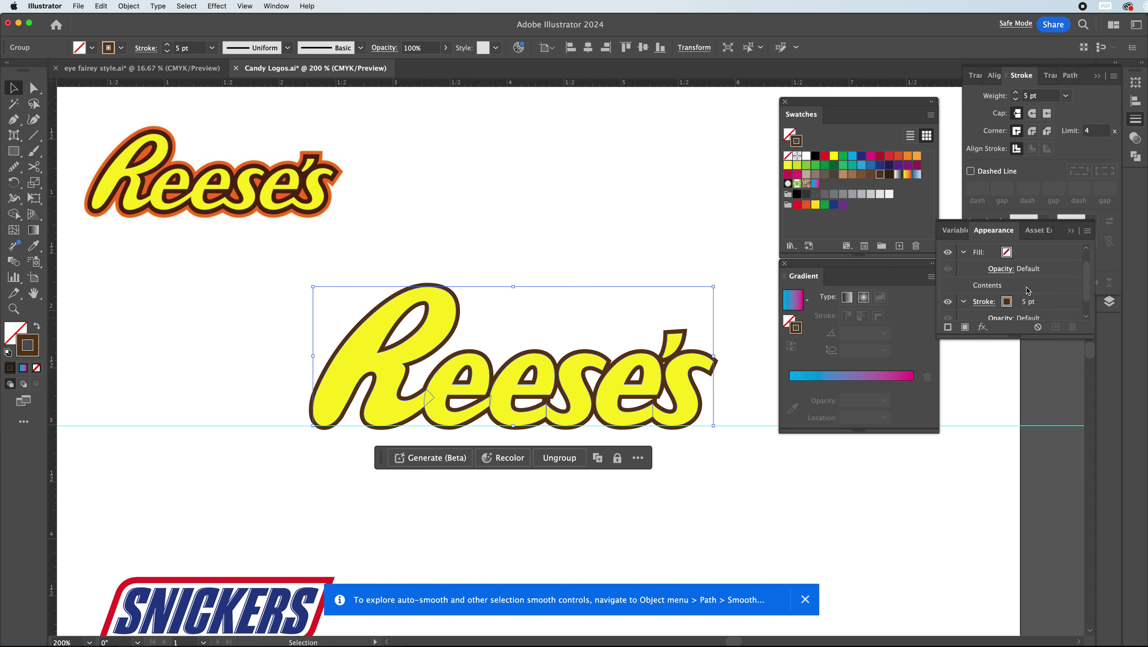
mouse_move(1013, 336)
mouse_down()
mouse_move(1013, 432)
mouse_move(1012, 416)
mouse_up()
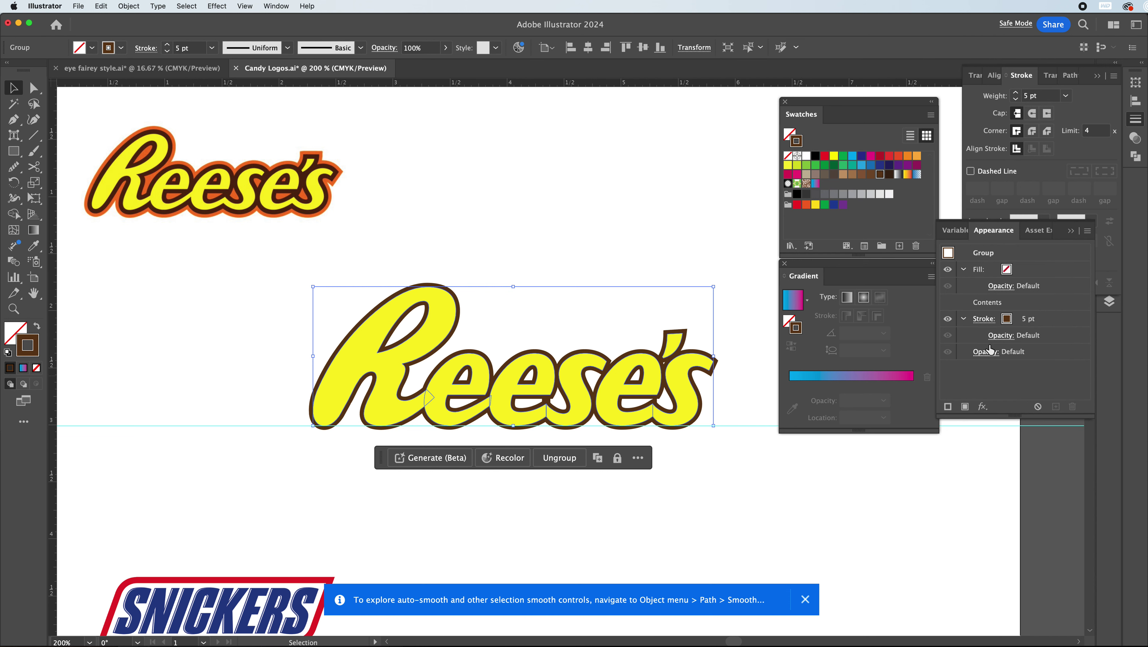
double_click(986, 304)
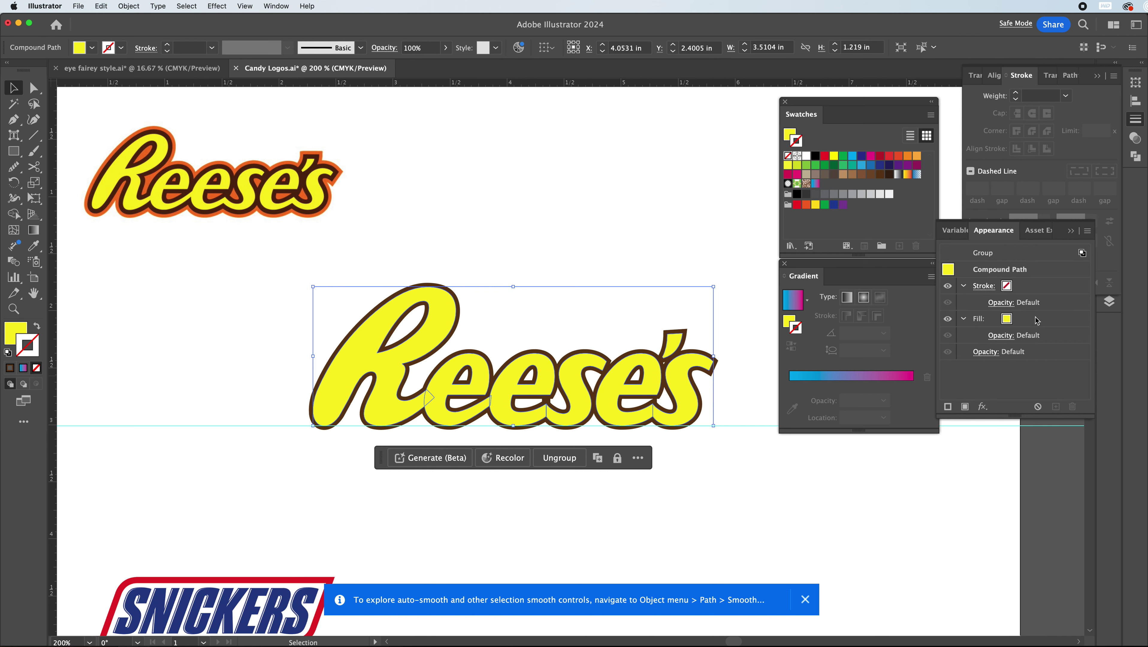
mouse_move(1037, 320)
mouse_down()
mouse_move(1029, 272)
mouse_move(1030, 322)
mouse_up()
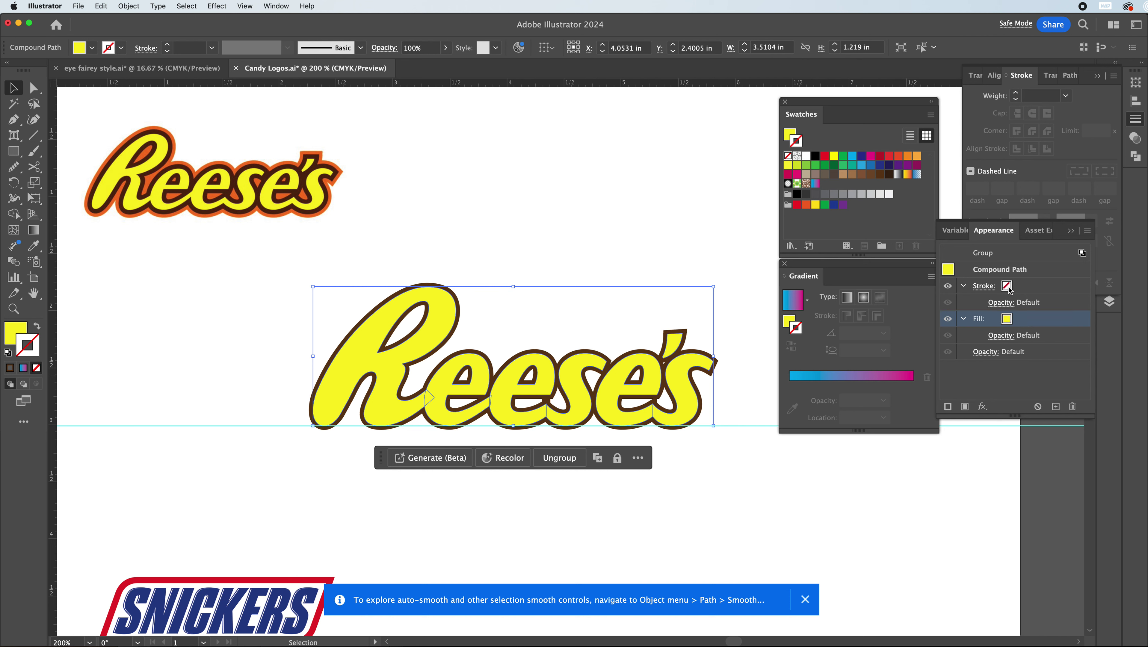
click(978, 254)
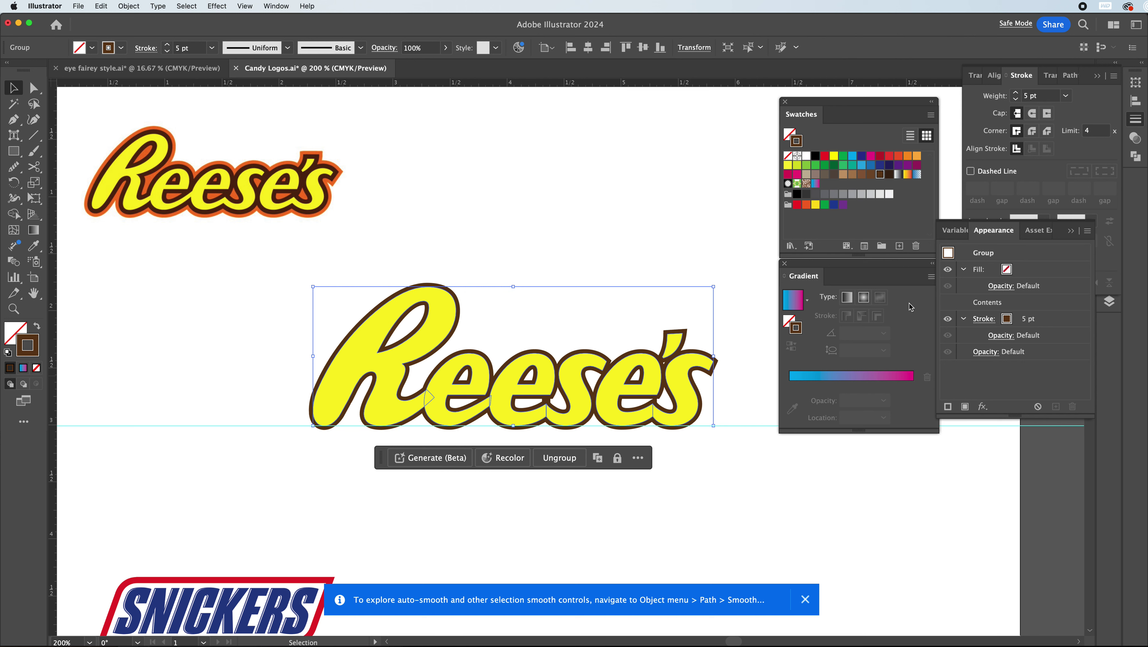
Set the weight of the brown stroke behind the lettering to 8 pt and deselect the group
click(1023, 321)
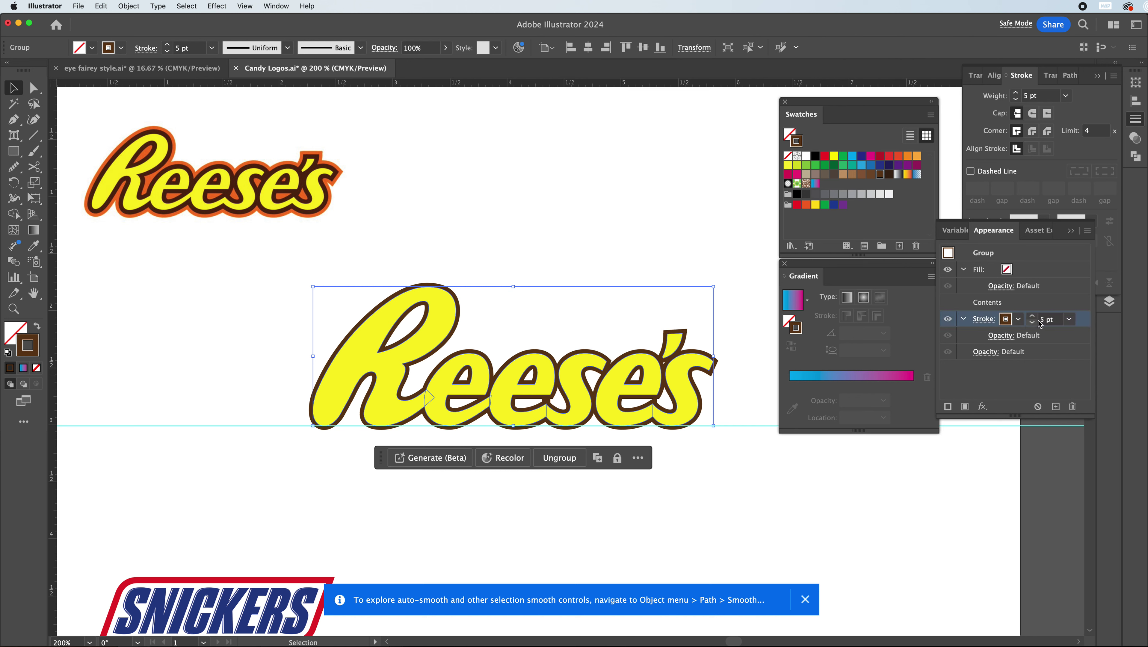
click(1033, 317)
click(1032, 316)
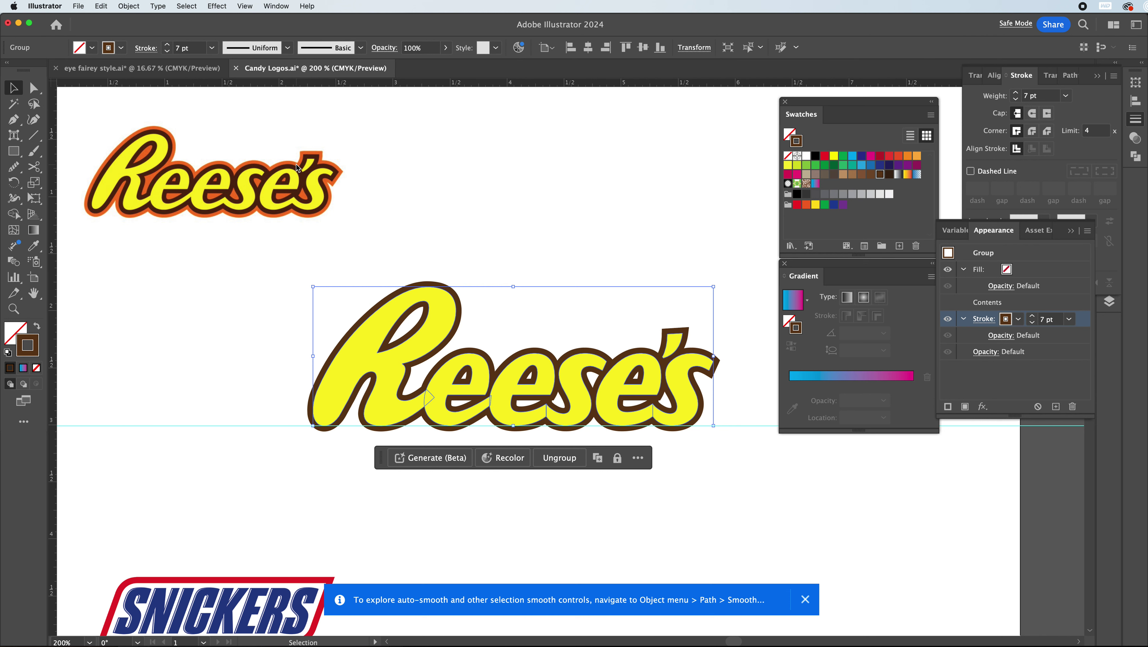
click(570, 228)
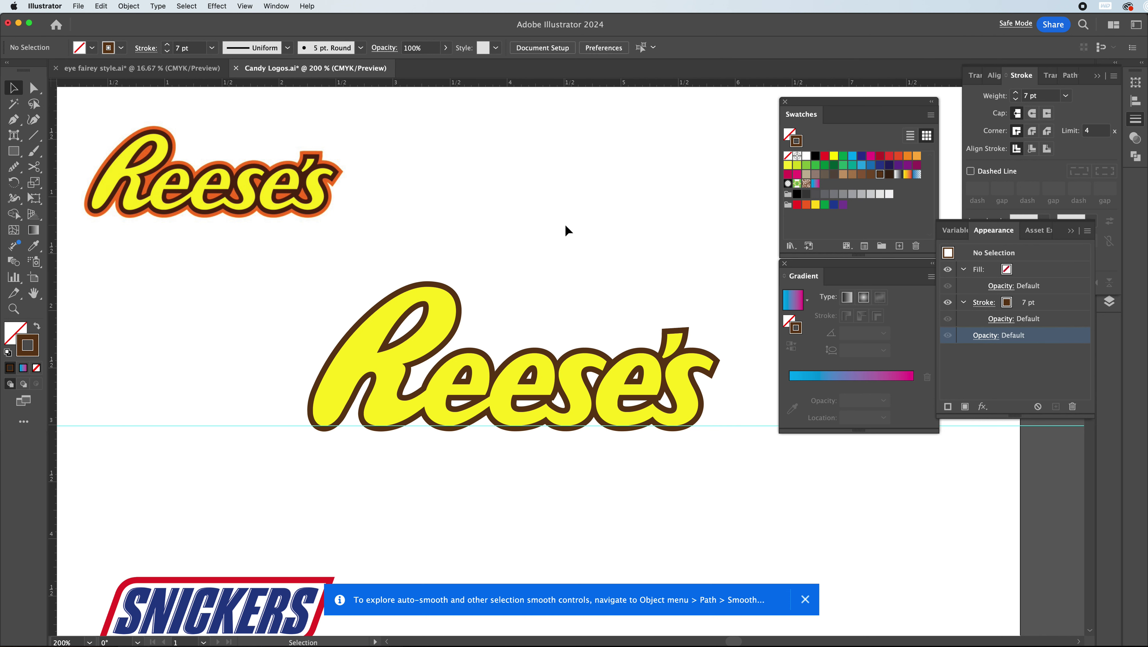
click(539, 388)
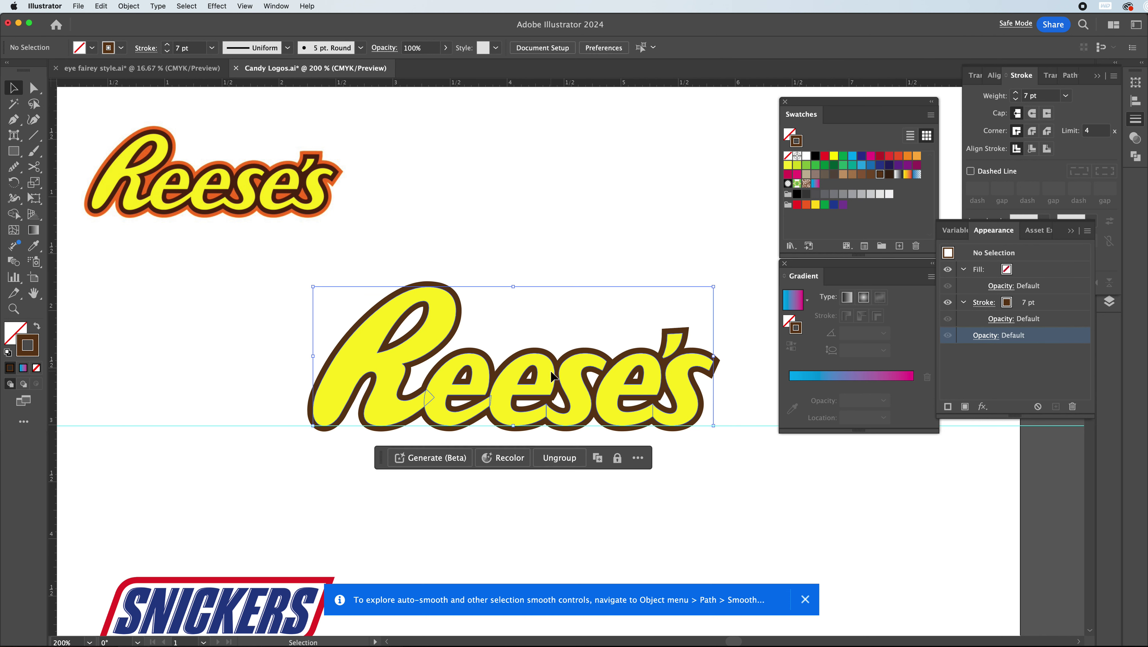
click(1025, 322)
key(Up)
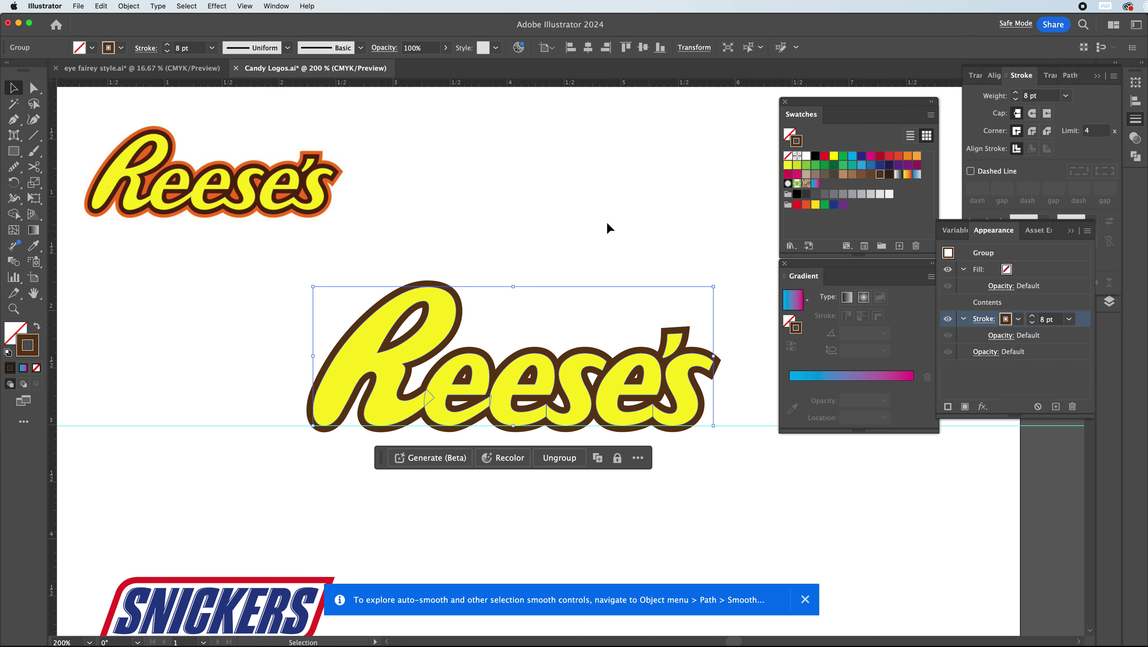
click(534, 203)
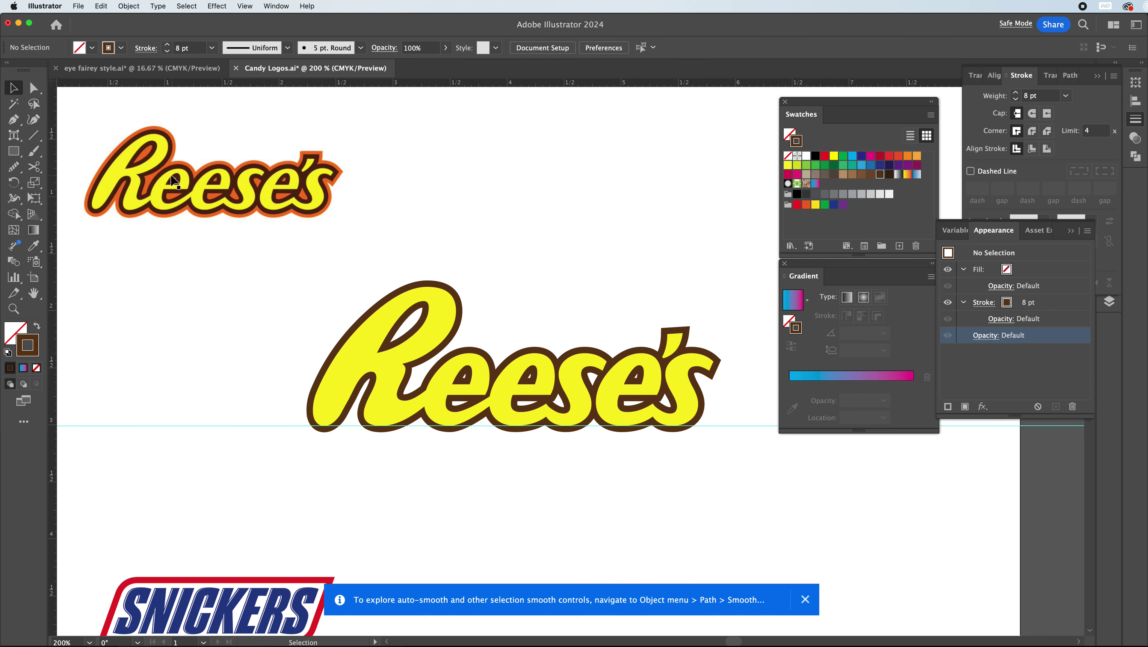
Try to add a second stroke in orange beneath the brown one without the lettering group selected
click(1036, 305)
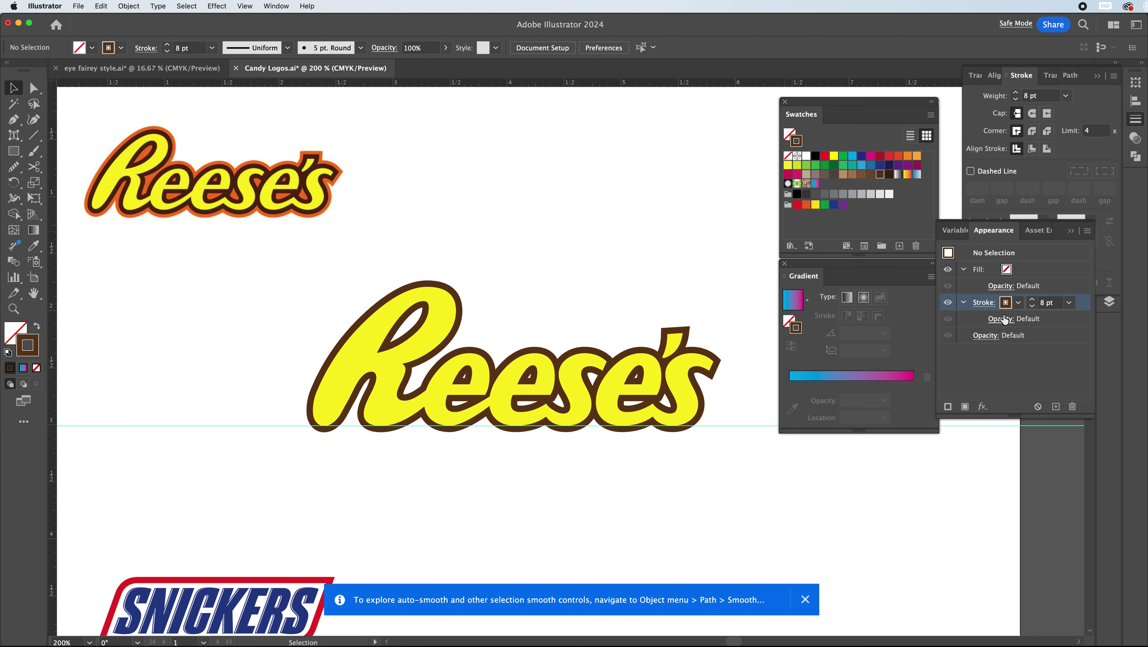
click(947, 407)
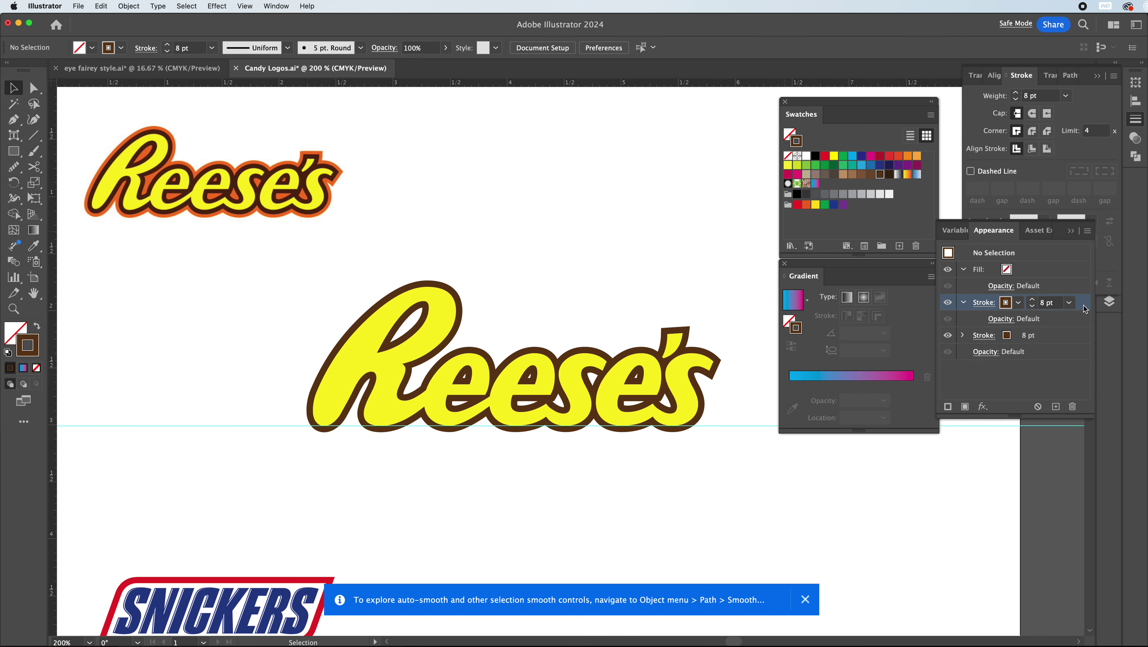
click(1004, 304)
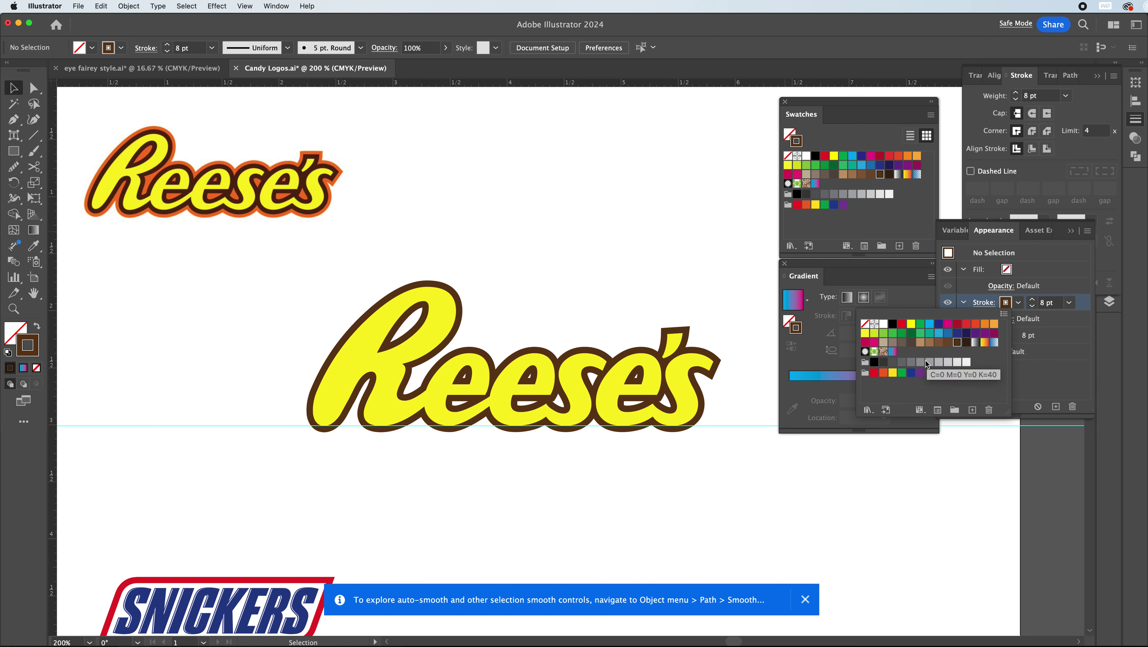
click(985, 326)
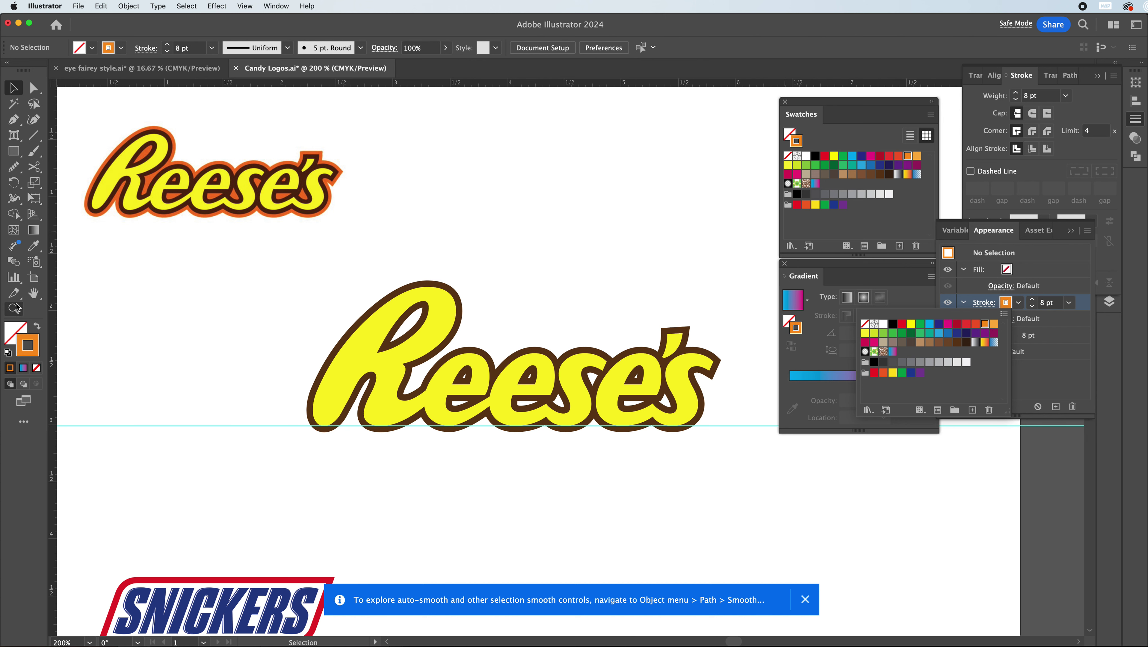
click(32, 247)
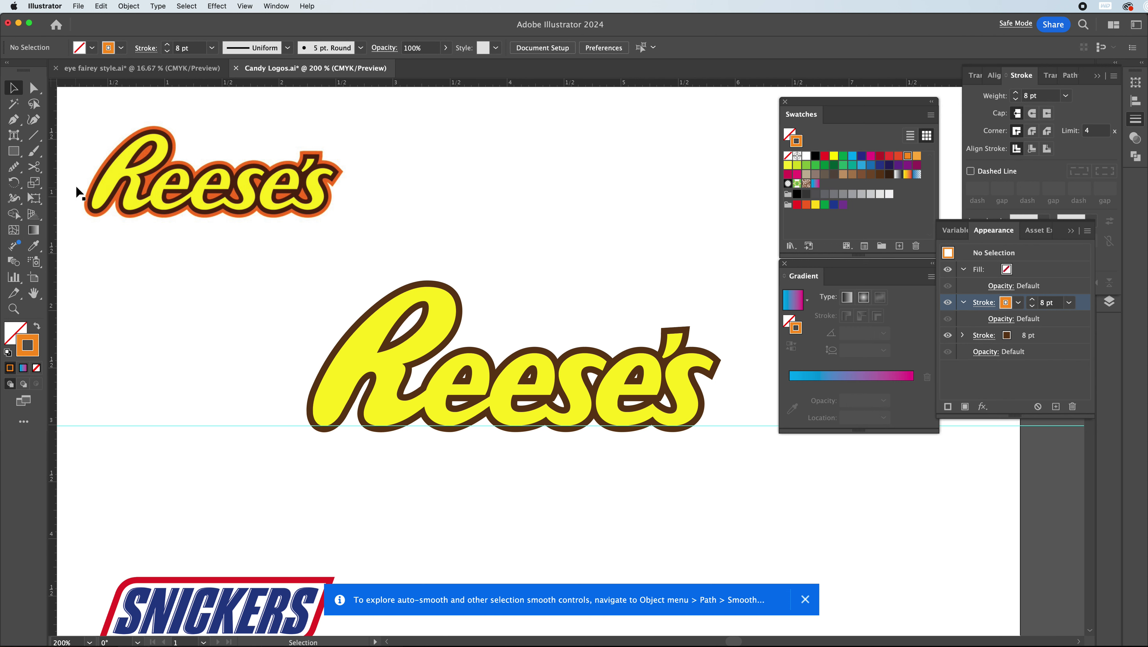
click(152, 184)
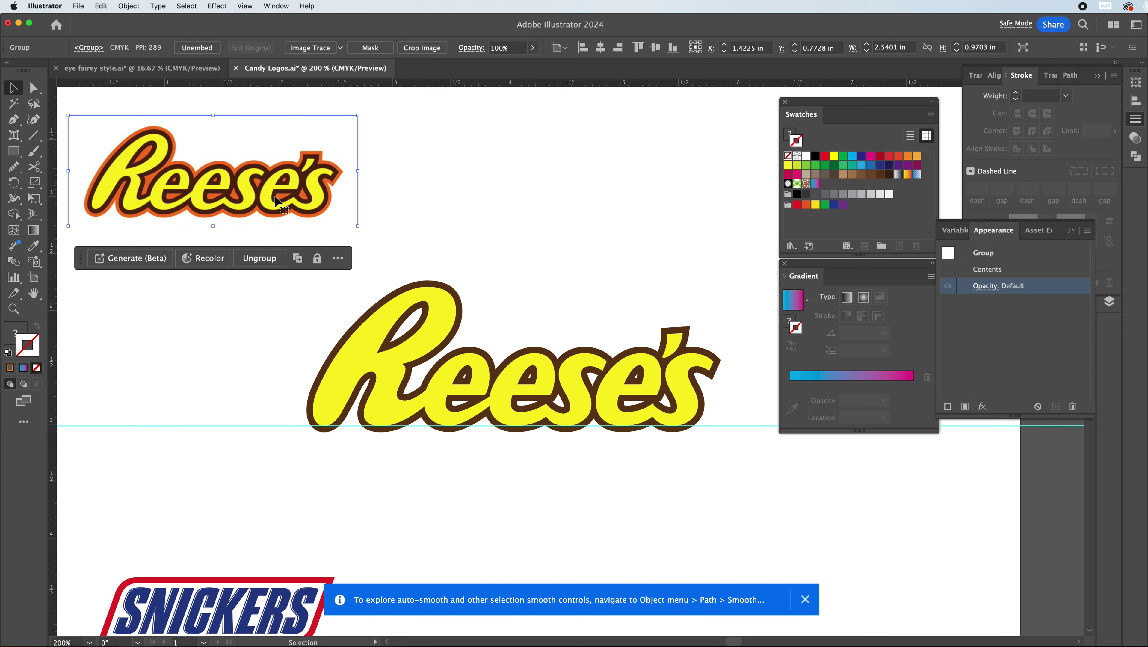
click(649, 351)
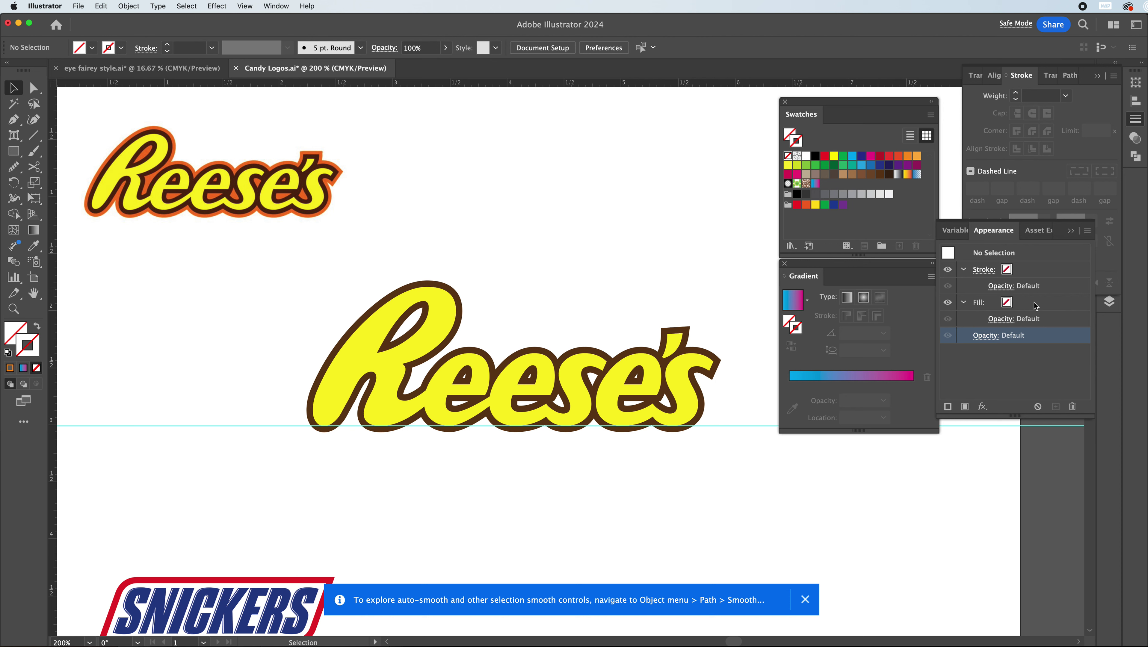
Try adding another stroke to the lettering group's appearance, undo it, and deselect the group
click(431, 316)
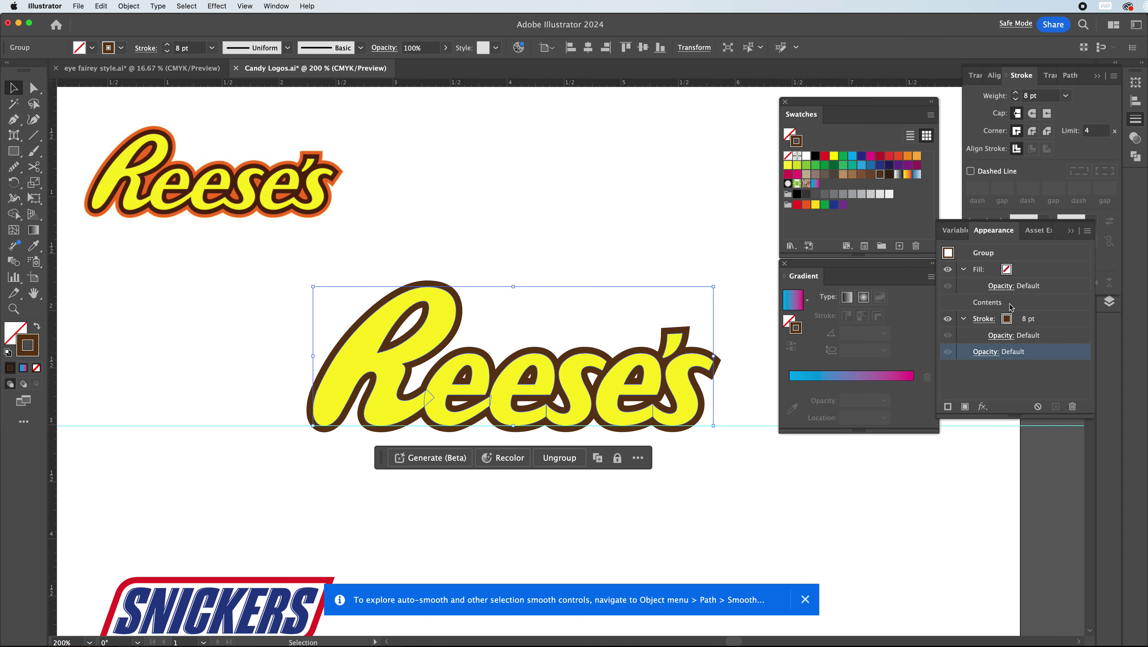
click(947, 407)
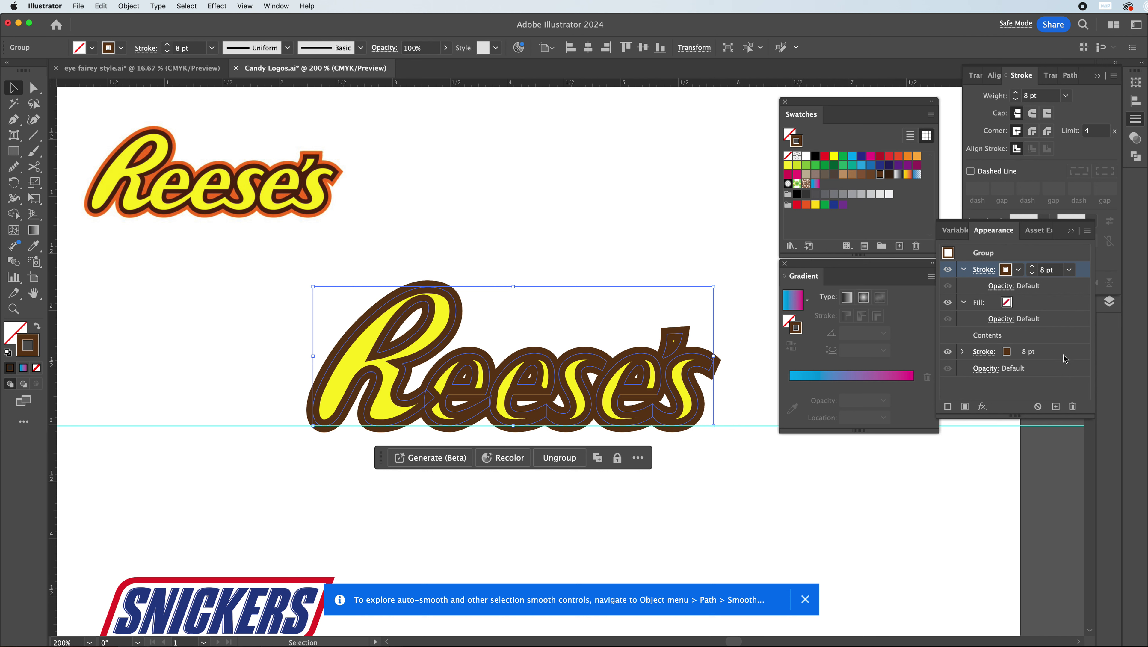
click(563, 234)
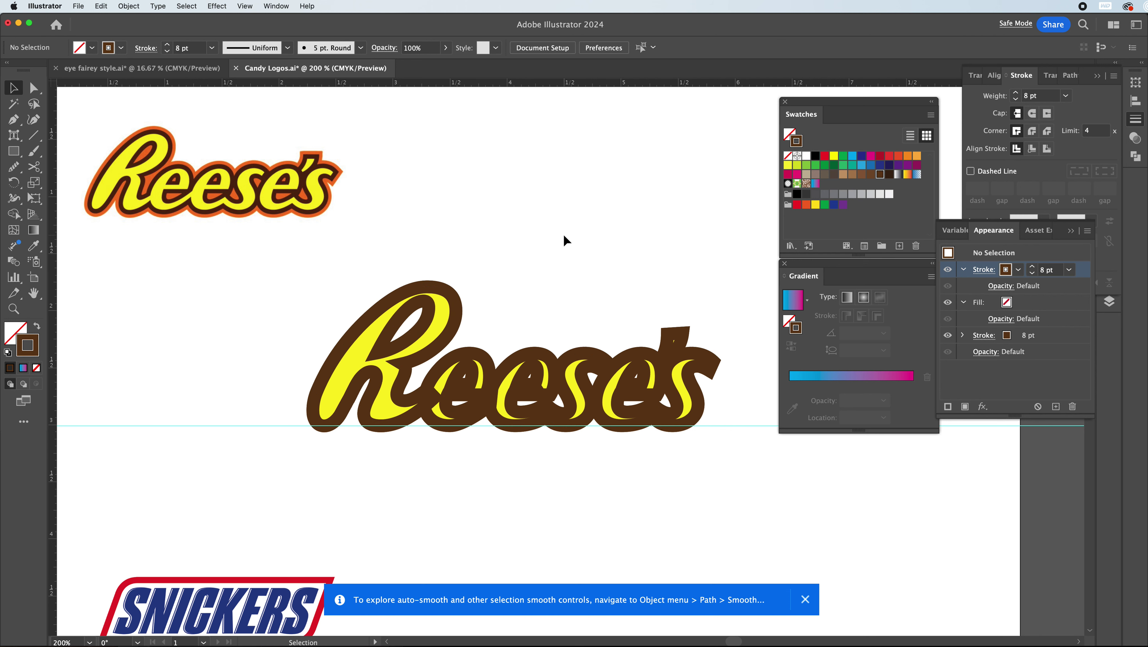
key(super+z)
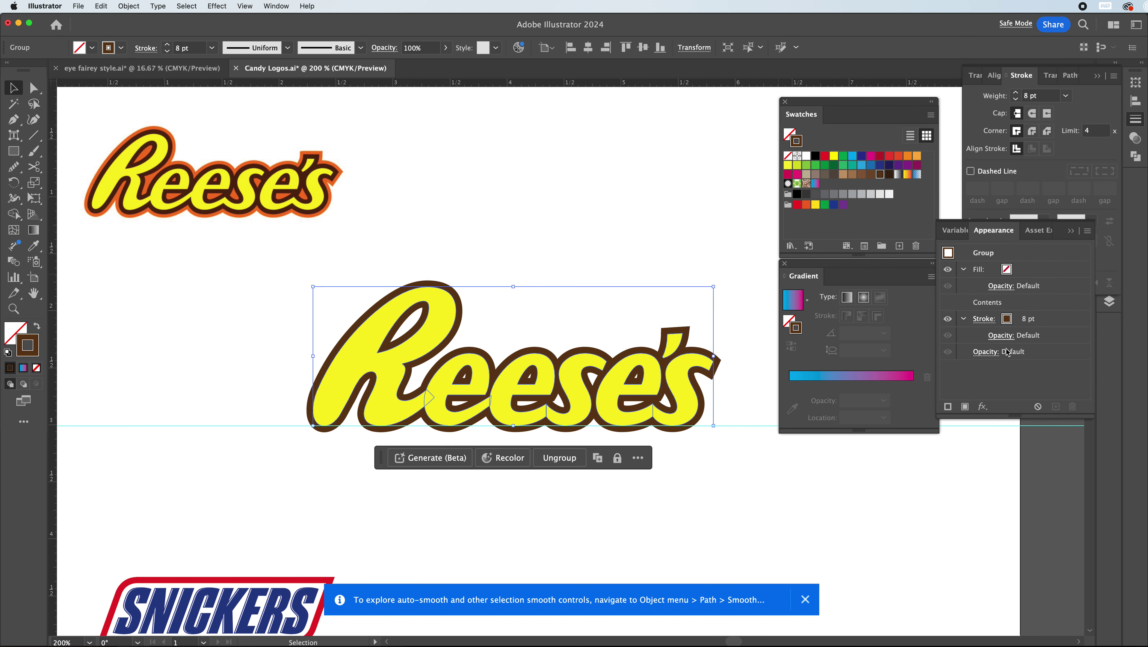
click(497, 238)
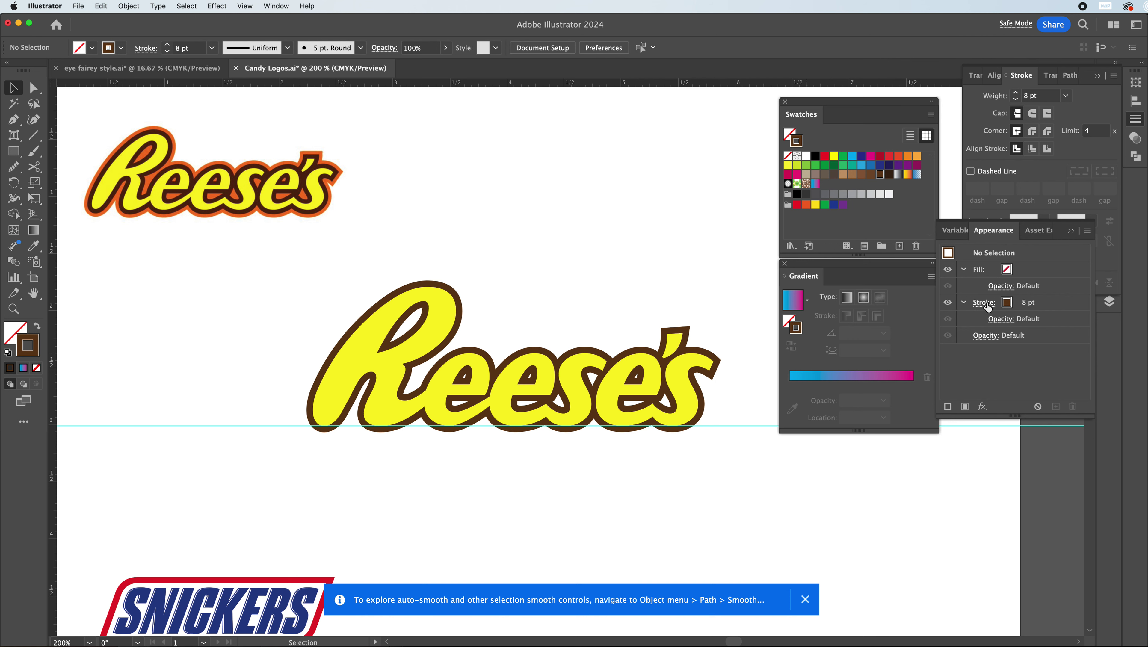
Examine the stroke and fill attributes inside the lettering group's contents, and return to the group-level appearance
click(589, 364)
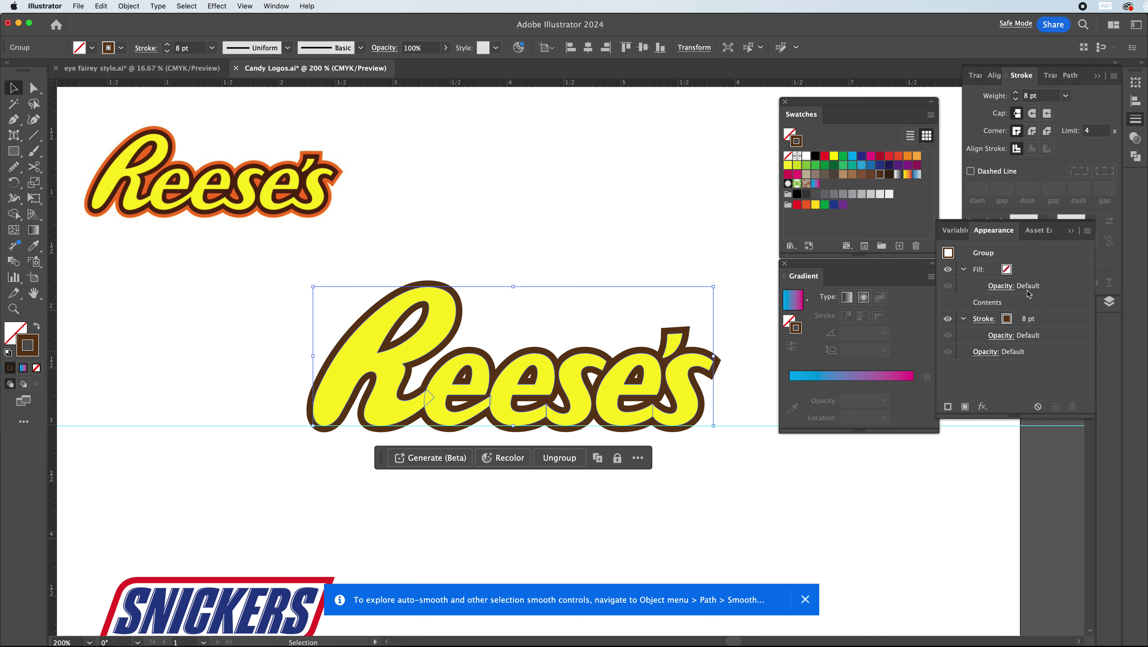
double_click(1012, 302)
drag(1040, 285, 1033, 336)
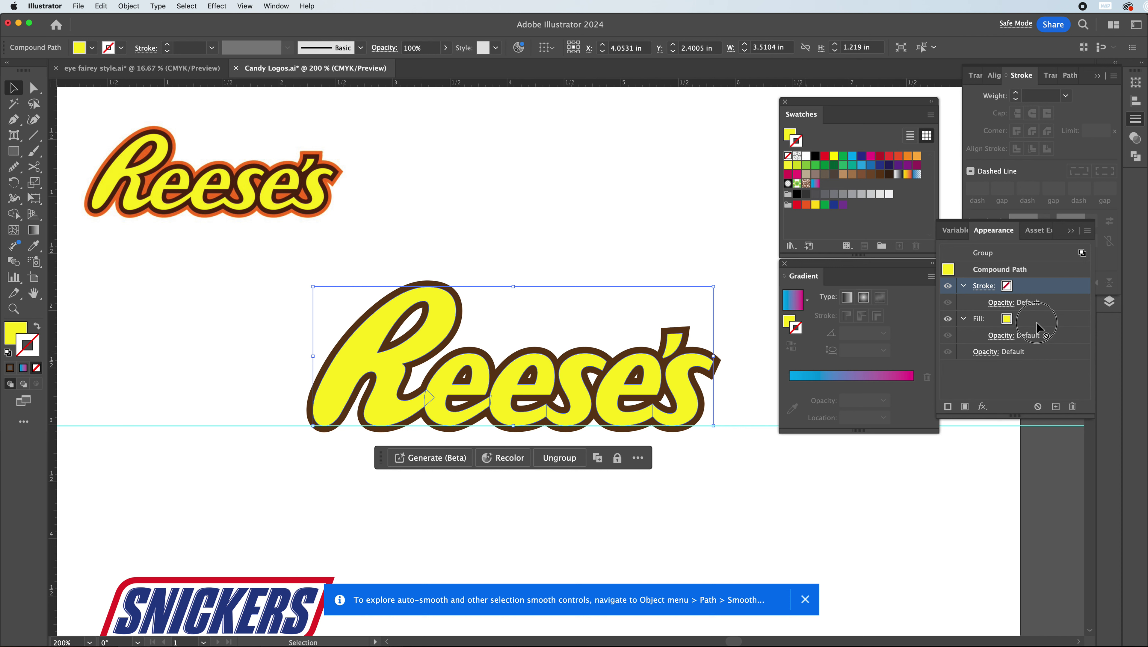
drag(1030, 291, 1030, 290)
click(1008, 256)
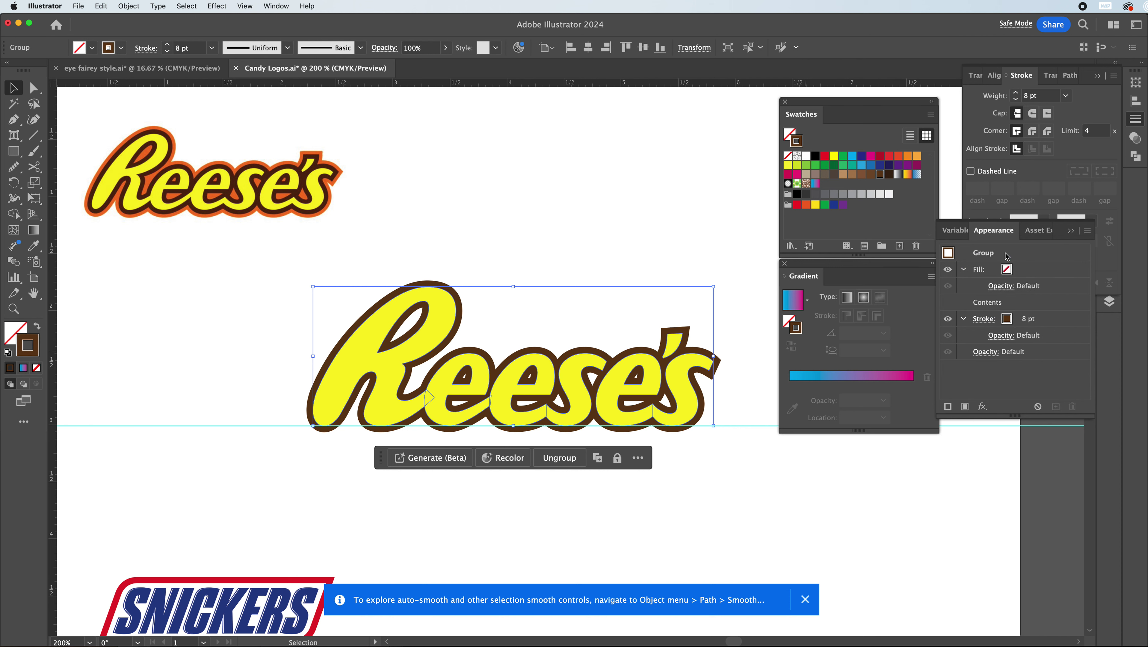
Add a second stroke below the brown one in the lettering group's appearance and color it orange, C=0 M=50 Y=100 K=0
click(1049, 319)
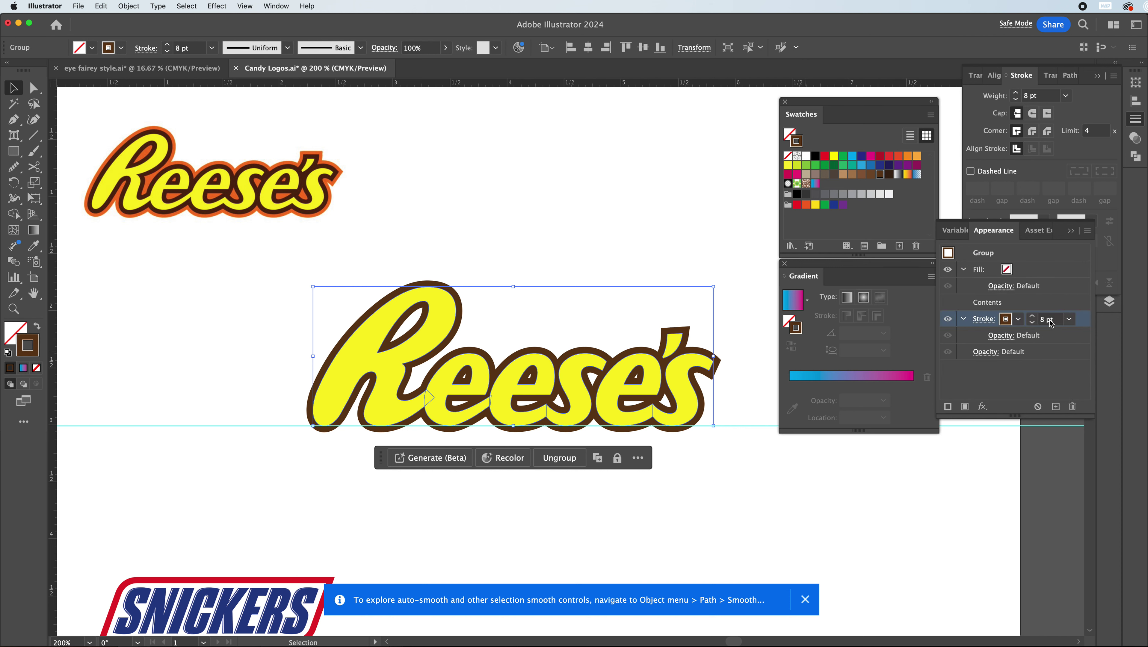
drag(1009, 318, 404, 306)
click(948, 406)
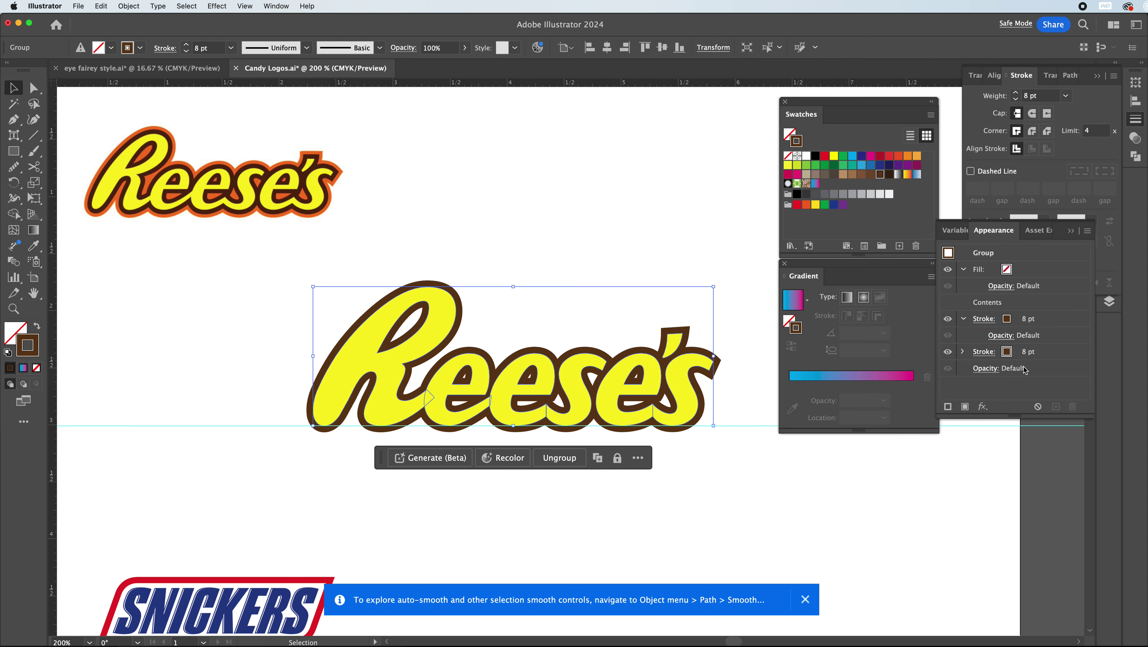
click(1006, 352)
click(1007, 353)
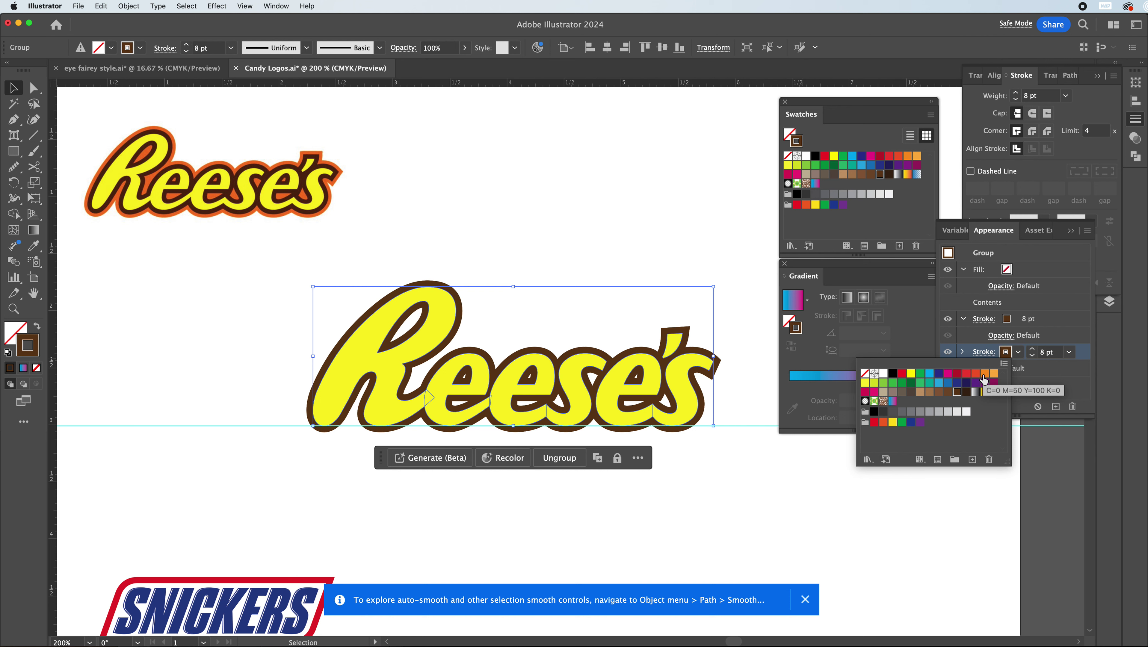
click(984, 377)
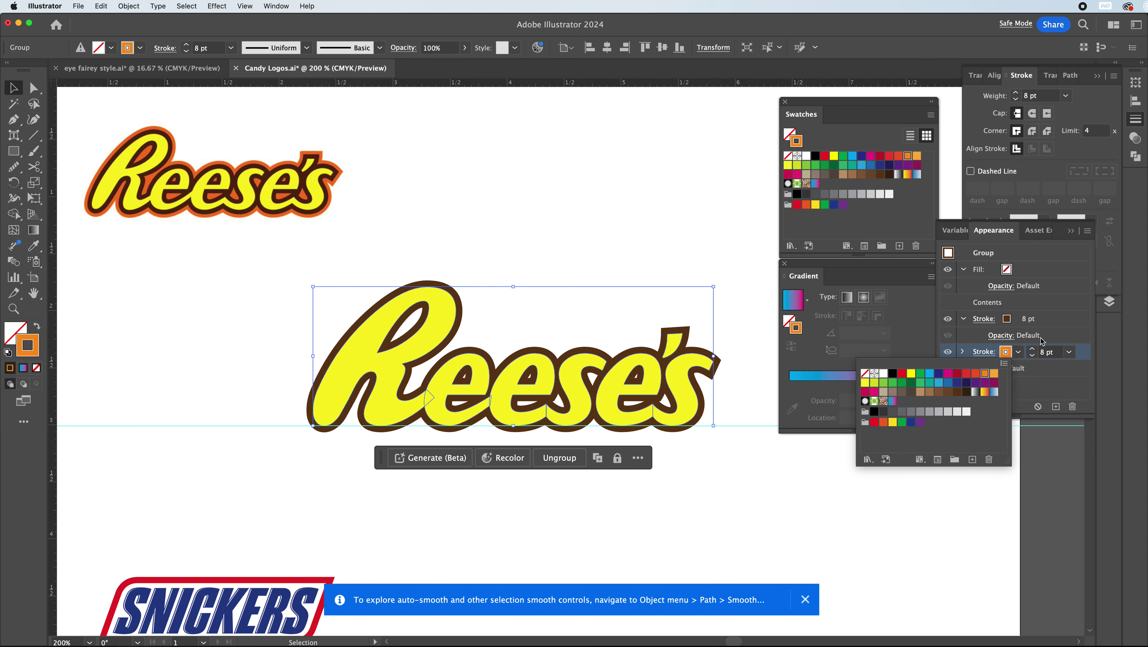
Increase the weight of the orange stroke behind the lettering to 19 pt
click(1032, 349)
click(1032, 349)
click(1032, 348)
click(1032, 349)
click(1032, 349)
click(1033, 349)
click(1033, 350)
click(1033, 350)
click(1033, 350)
click(1033, 350)
click(1033, 349)
click(1033, 349)
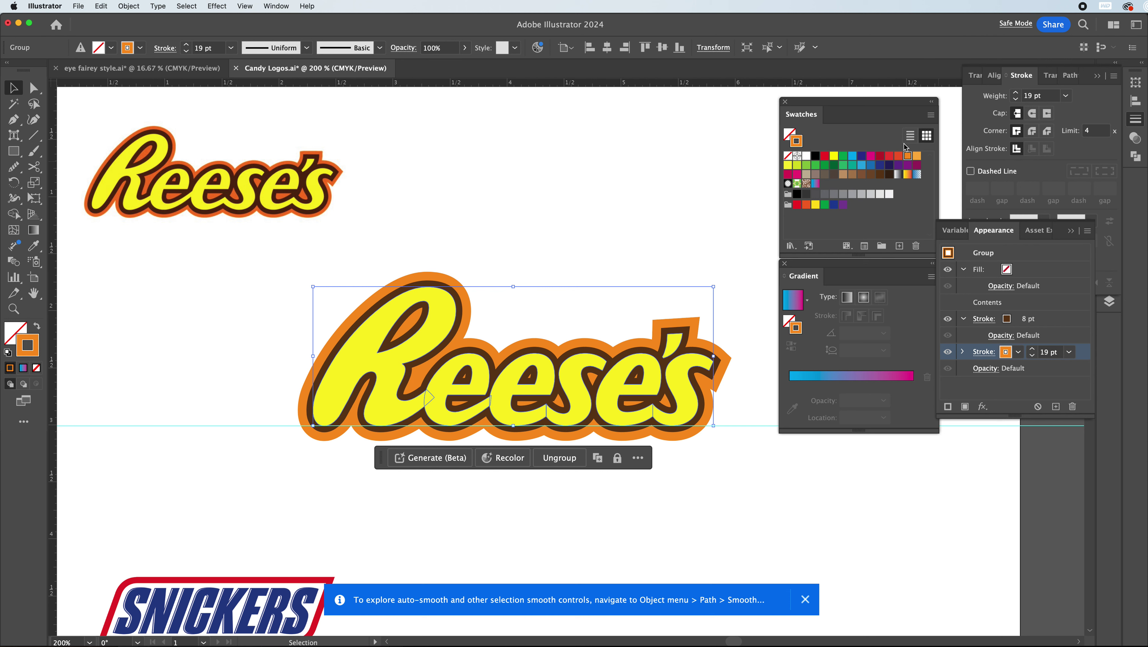
Recolor the 19 pt outer stroke with a red-orange swatch, shift its hue slightly toward orange, and deselect the group
click(899, 157)
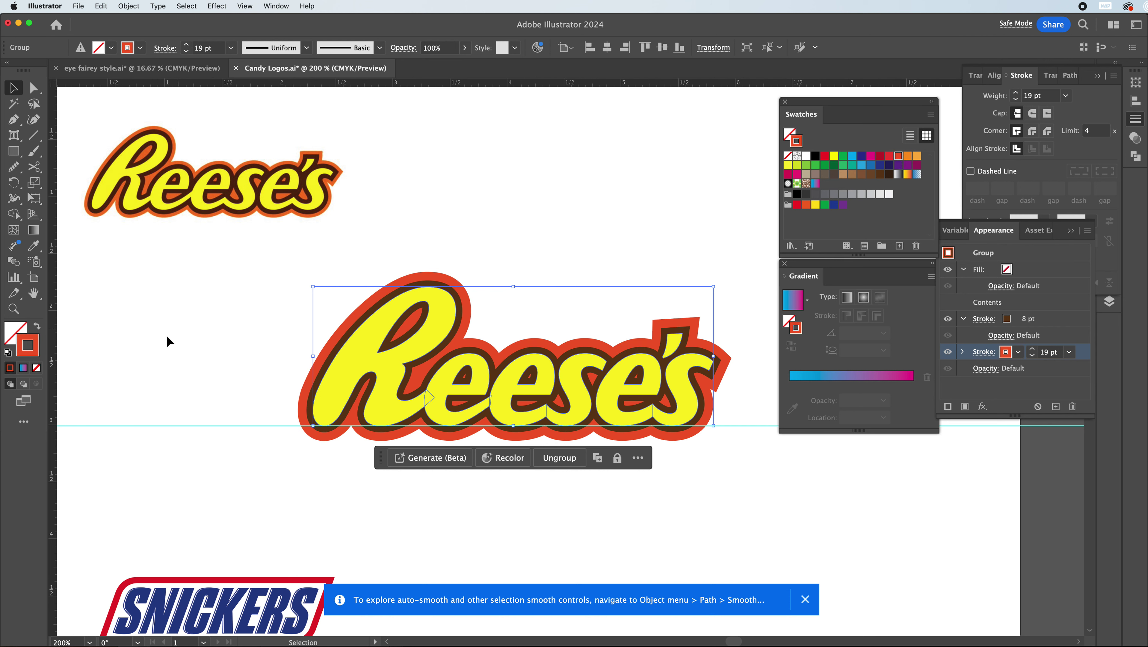
double_click(27, 353)
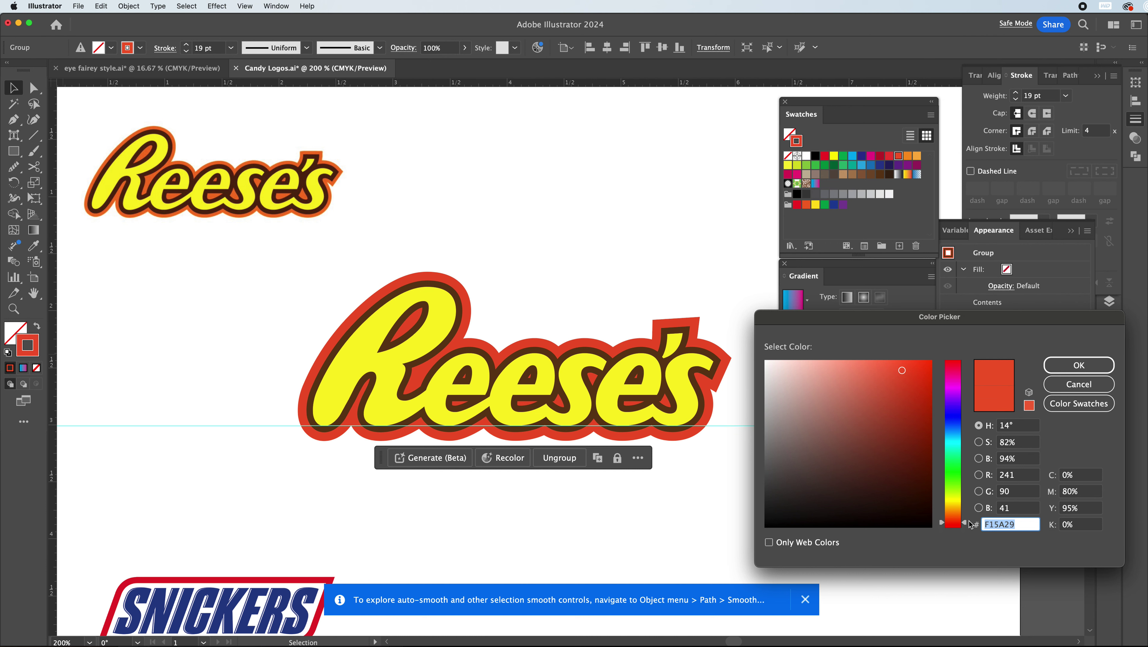
drag(966, 525, 966, 517)
click(1078, 366)
click(372, 247)
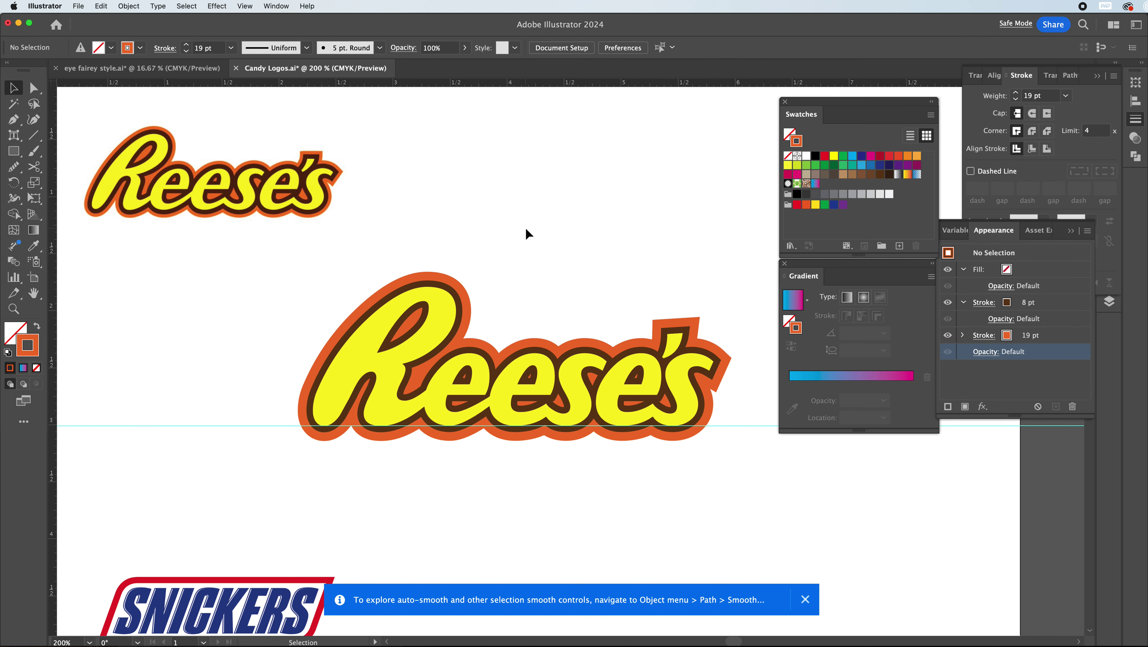
Compare the finished Reese's lettering and its outlines with the reference logo
scroll(525, 228, down, 2)
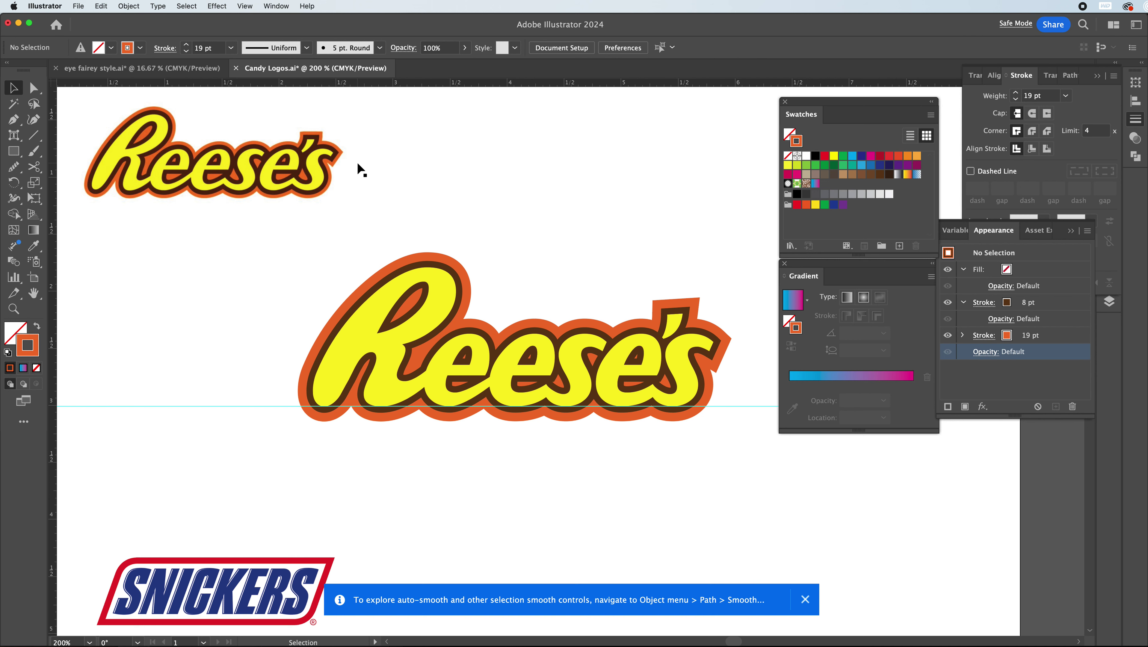
scroll(433, 273, down, 3)
scroll(433, 274, up, 2)
scroll(434, 280, up, 2)
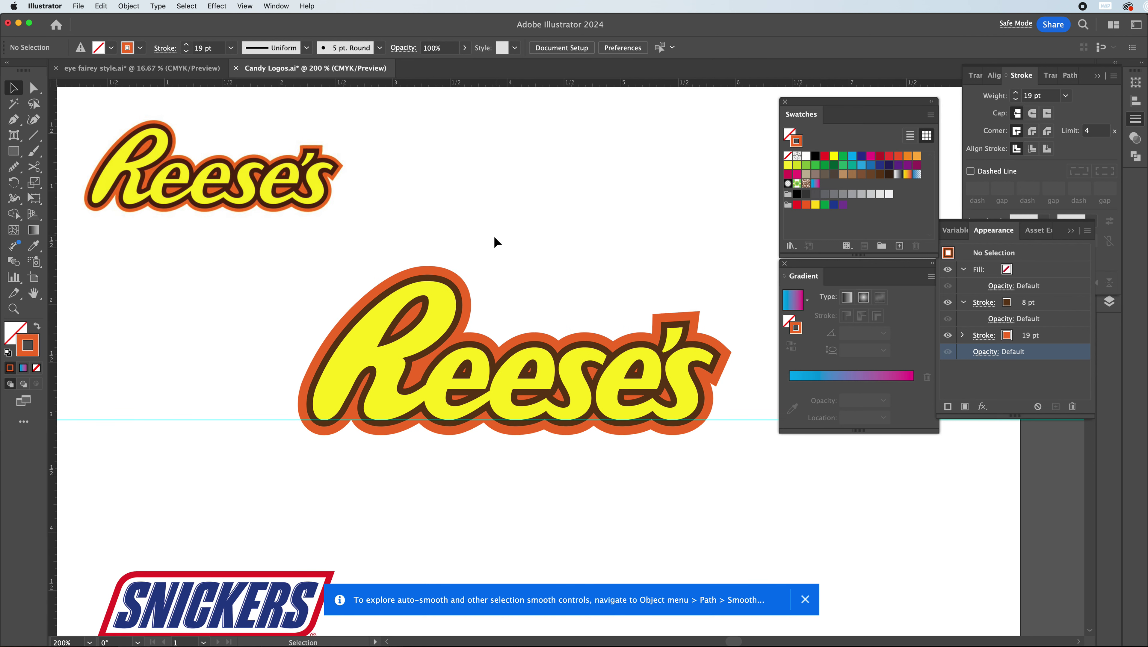
scroll(480, 238, down, 2)
scroll(435, 227, down, 6)
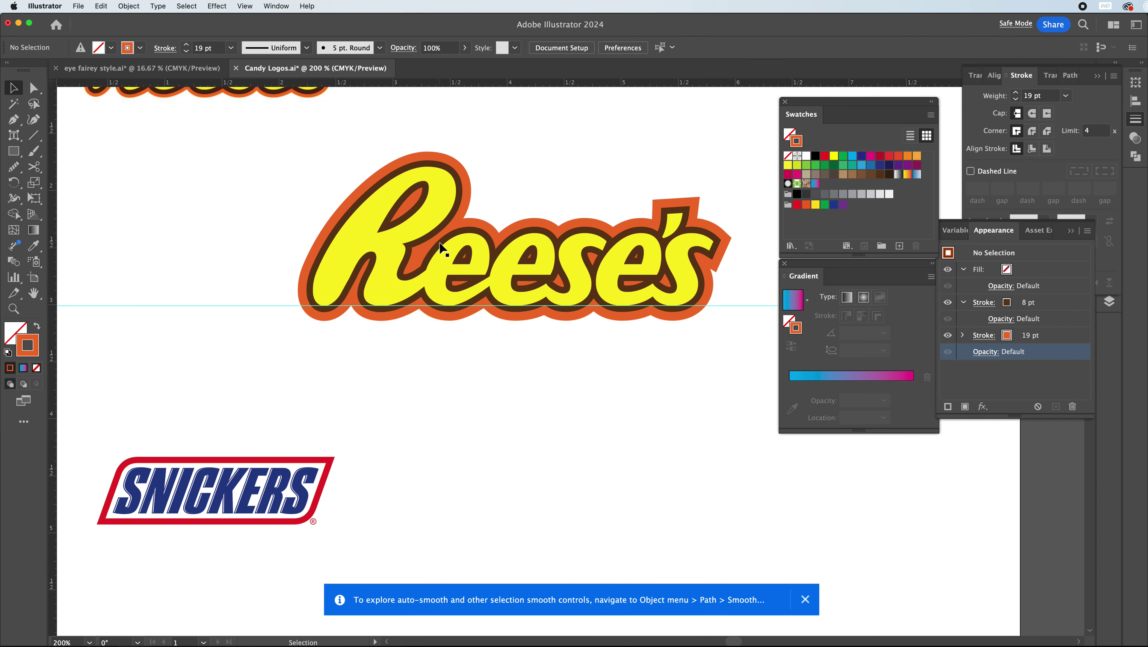
scroll(440, 243, up, 6)
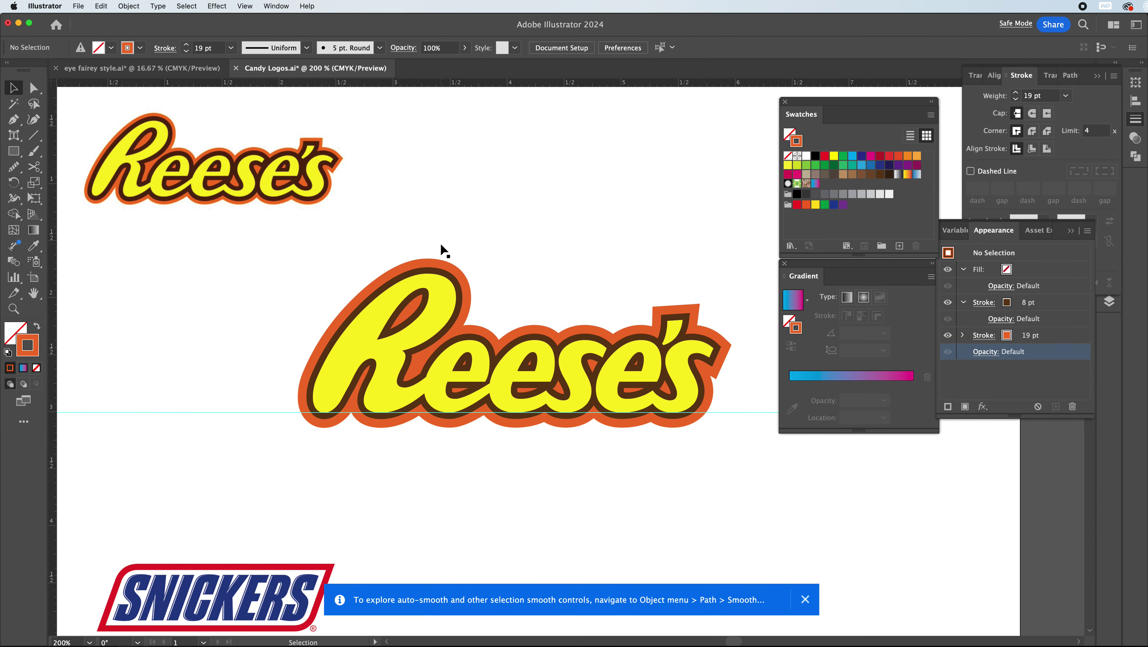
scroll(440, 242, down, 3)
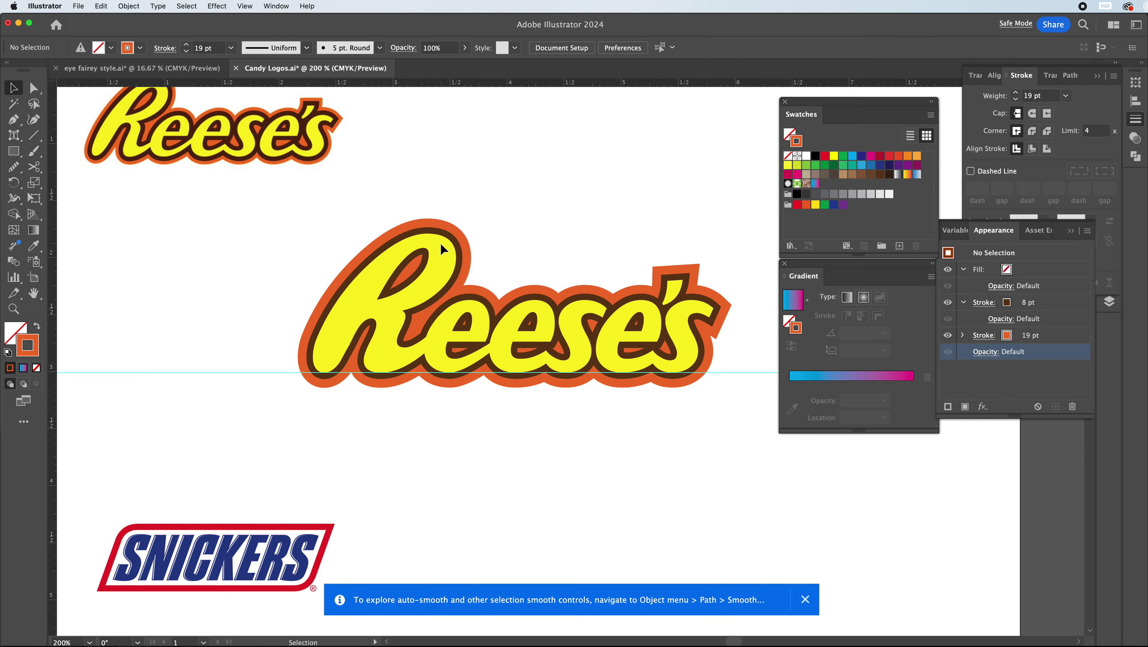
scroll(440, 243, up, 3)
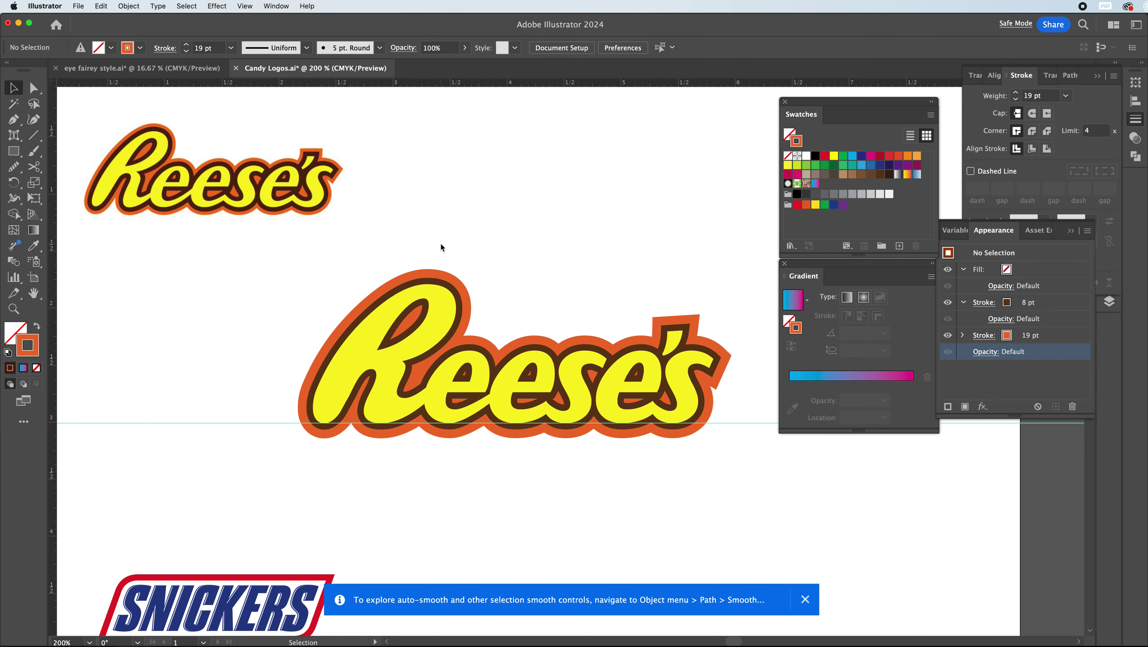
Create a wide area text frame below the Snickers reference logo with the Type tool
scroll(440, 244, down, 8)
scroll(440, 243, down, 8)
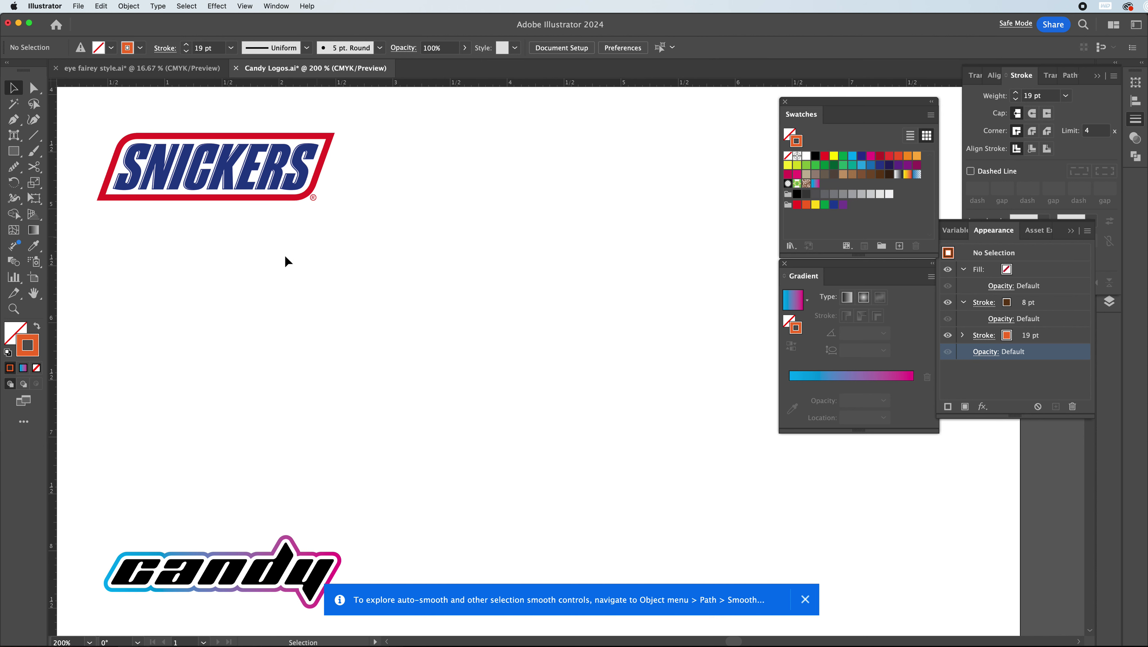
click(17, 124)
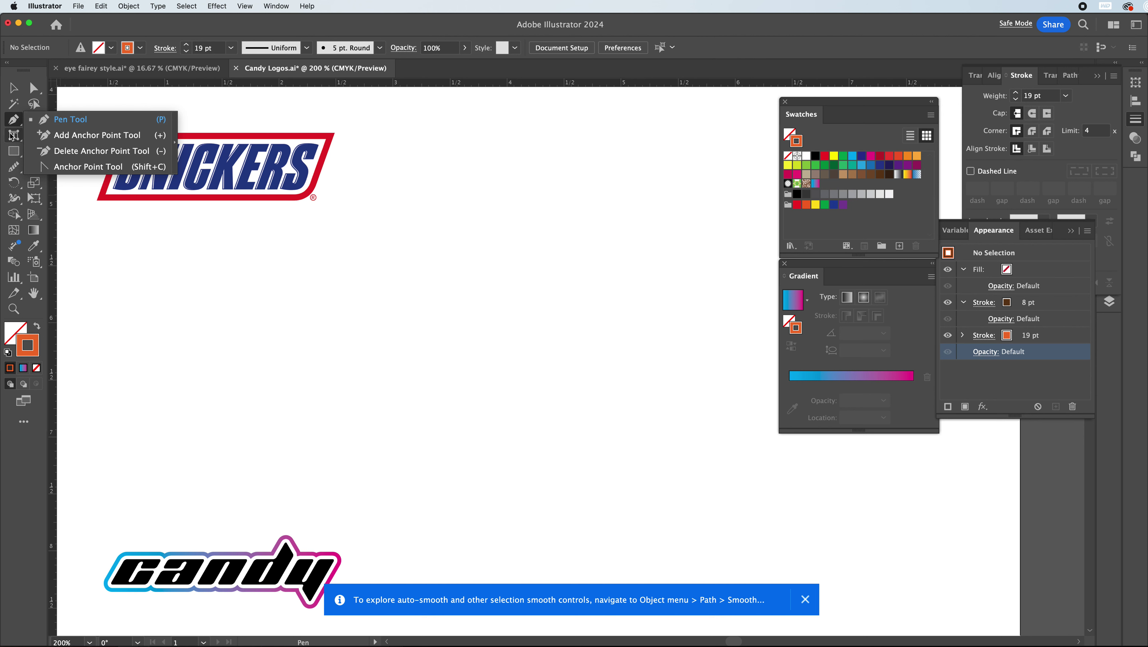
click(11, 135)
click(75, 135)
drag(194, 266, 731, 442)
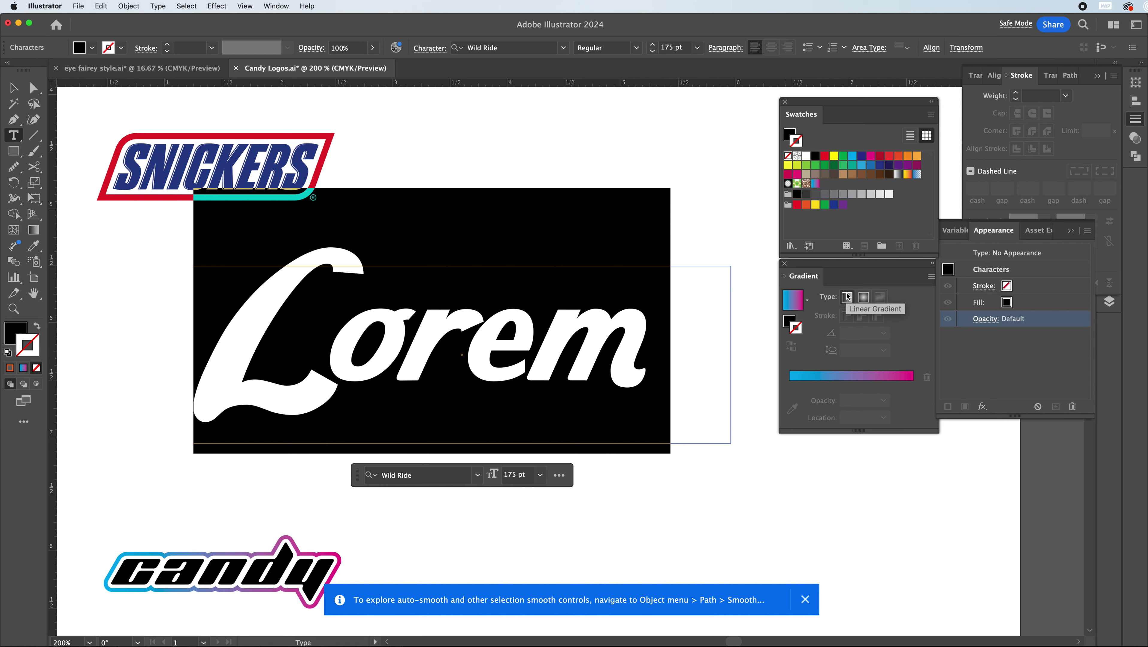
Replace the placeholder text with the Snickers name in Wild Ride at 175 pt, correcting the misspelled letters
text(Snciker)
key(BackSpace)
key(BackSpace)
key(BackSpace)
key(BackSpace)
key(BackSpace)
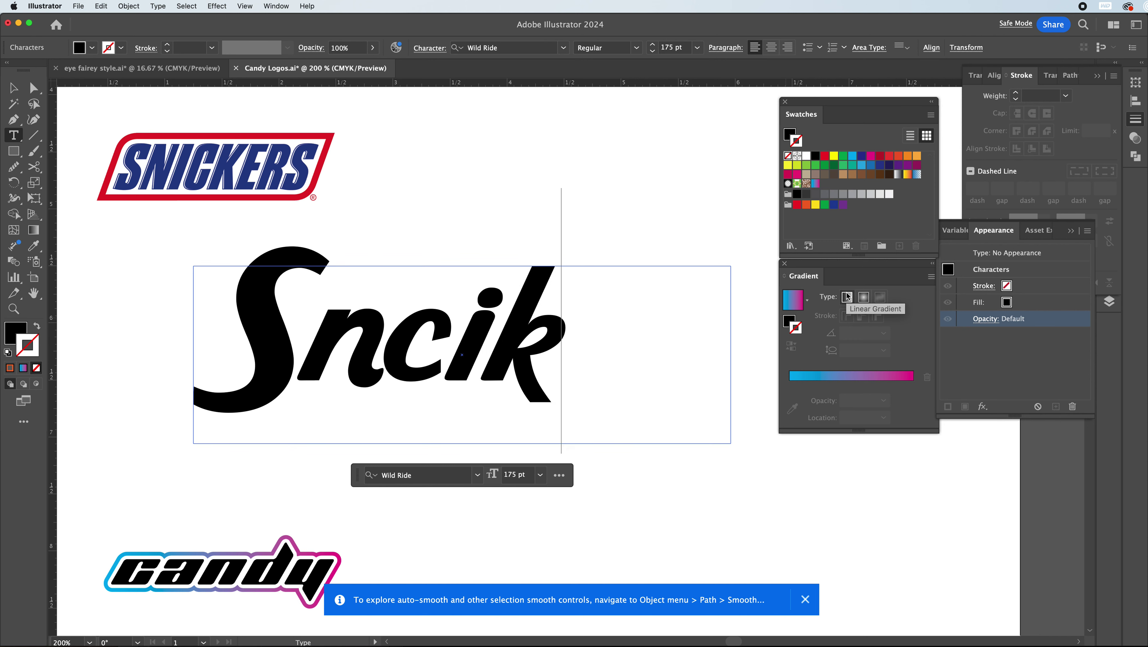
text(o)
key(BackSpace)
text(icke)
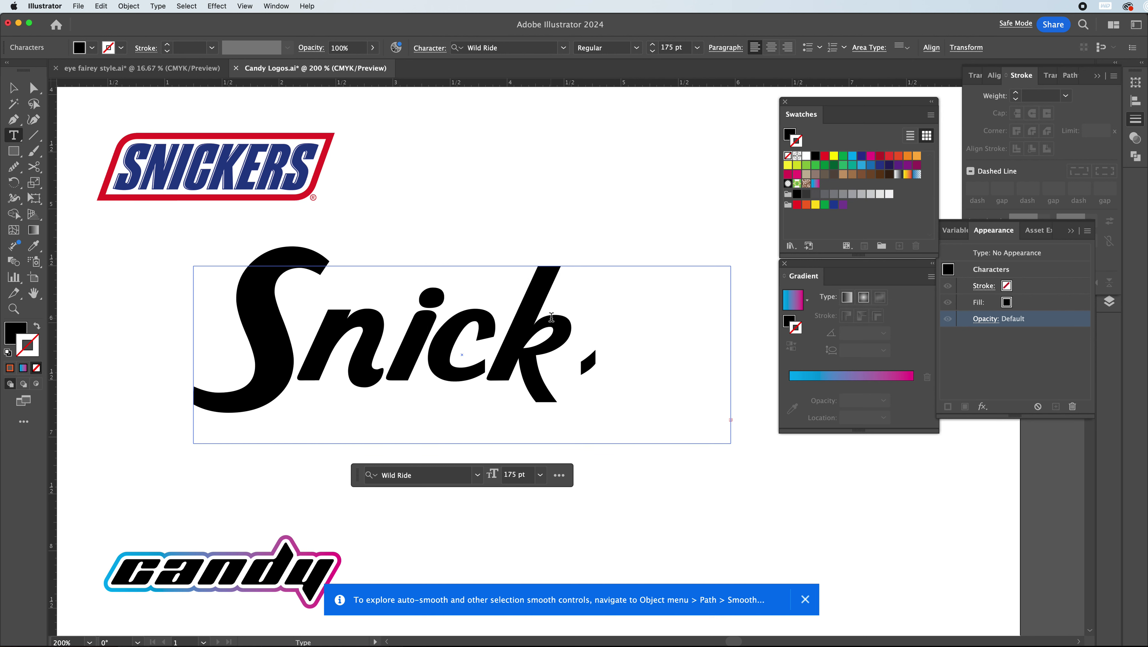
Change the font of the whole Snickers text to Snickers Normal
double_click(551, 318)
click(551, 317)
double_click(469, 305)
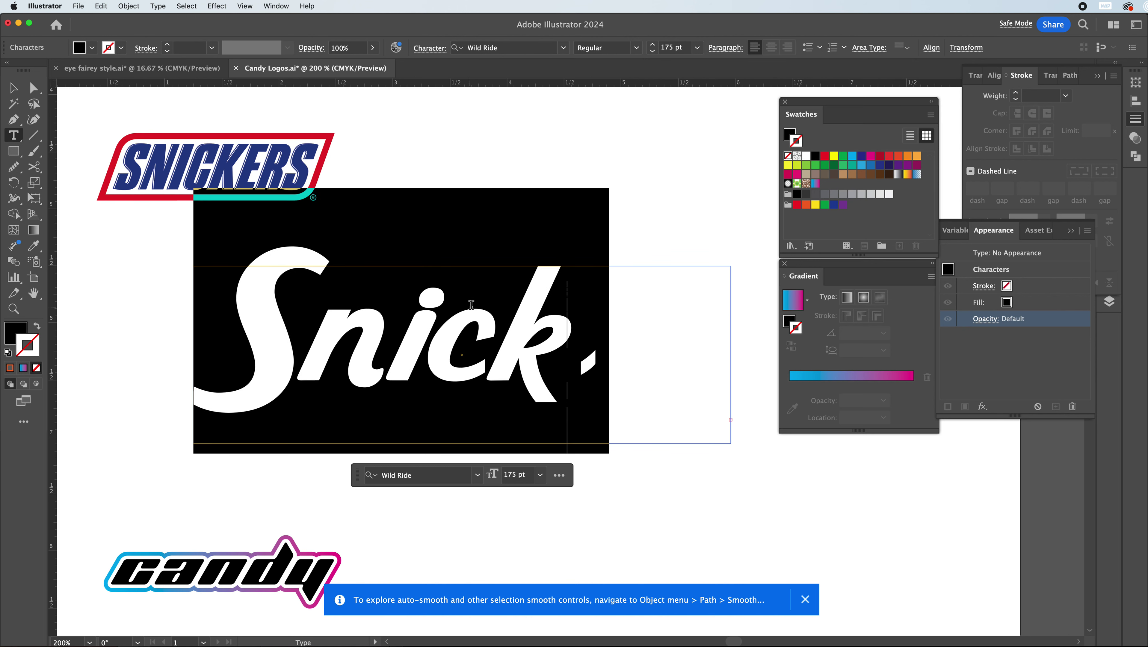
click(563, 48)
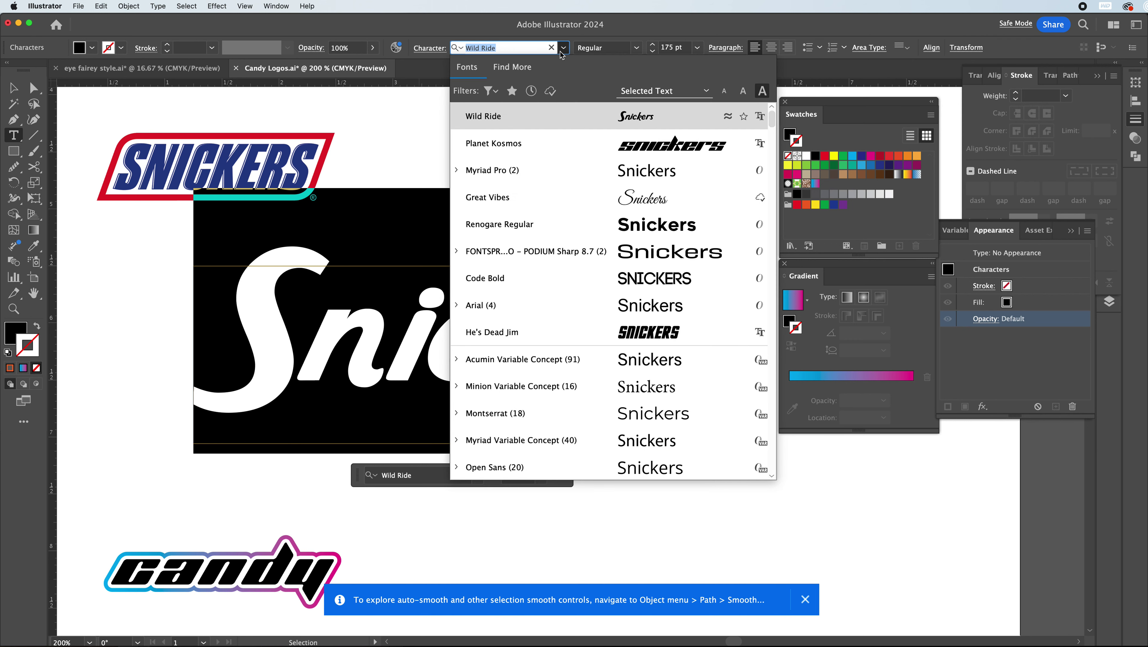
text(sni)
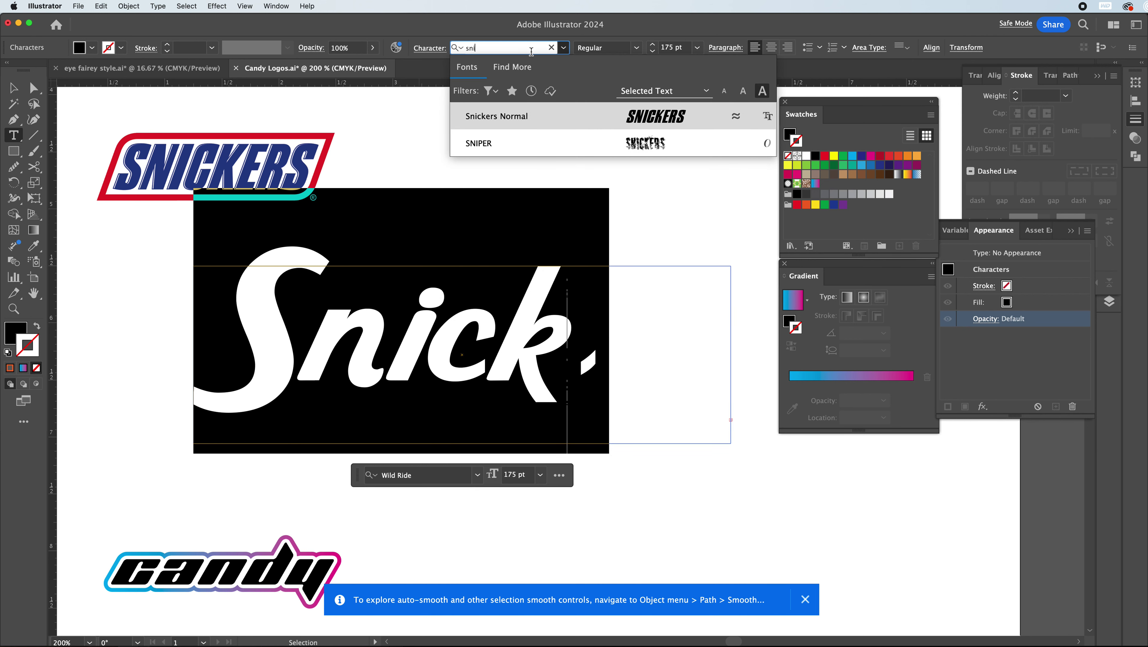
click(548, 118)
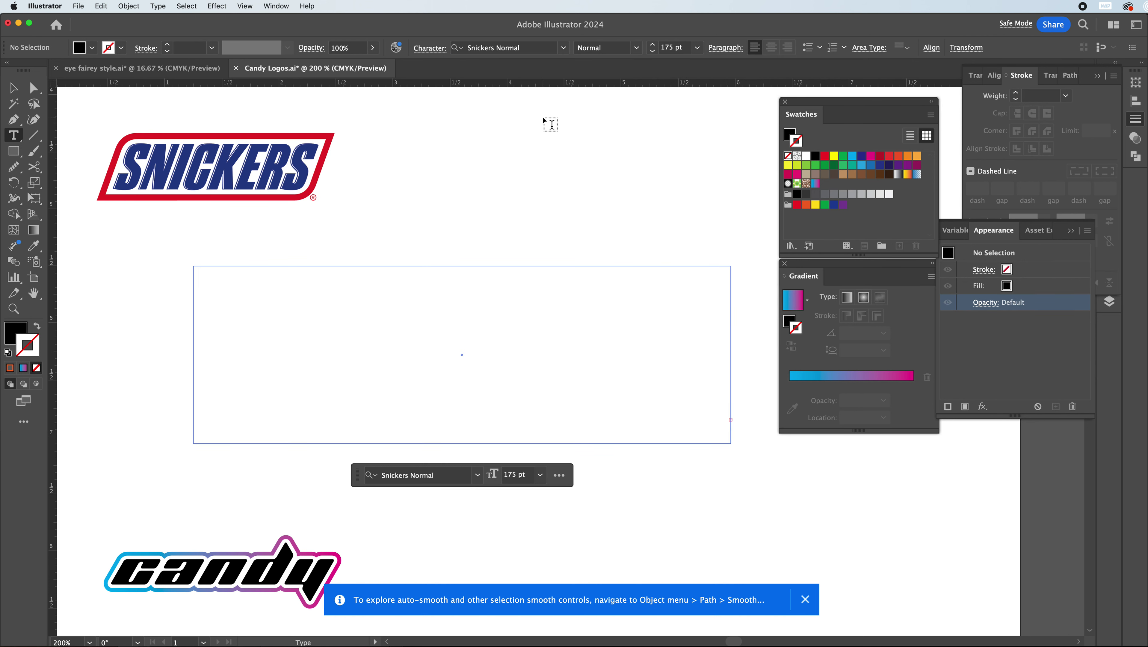
Enlarge the Snickers text frame toward its lower-left corner and reduce the font size to 117 pt using the Character settings
click(15, 90)
drag(193, 444, 85, 490)
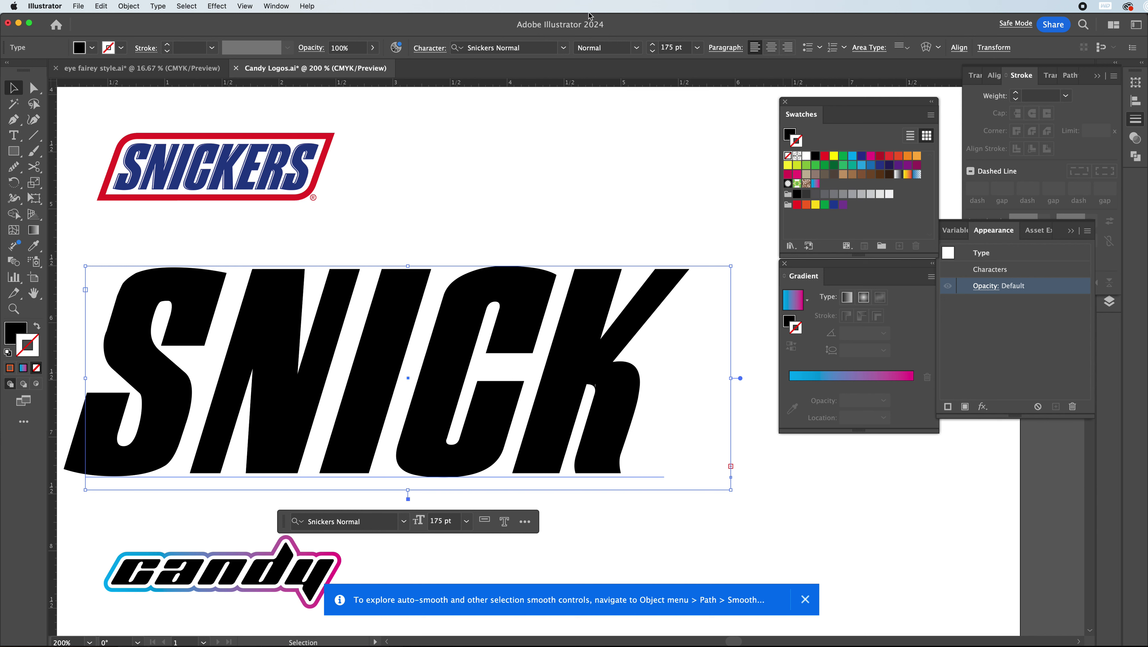
click(285, 6)
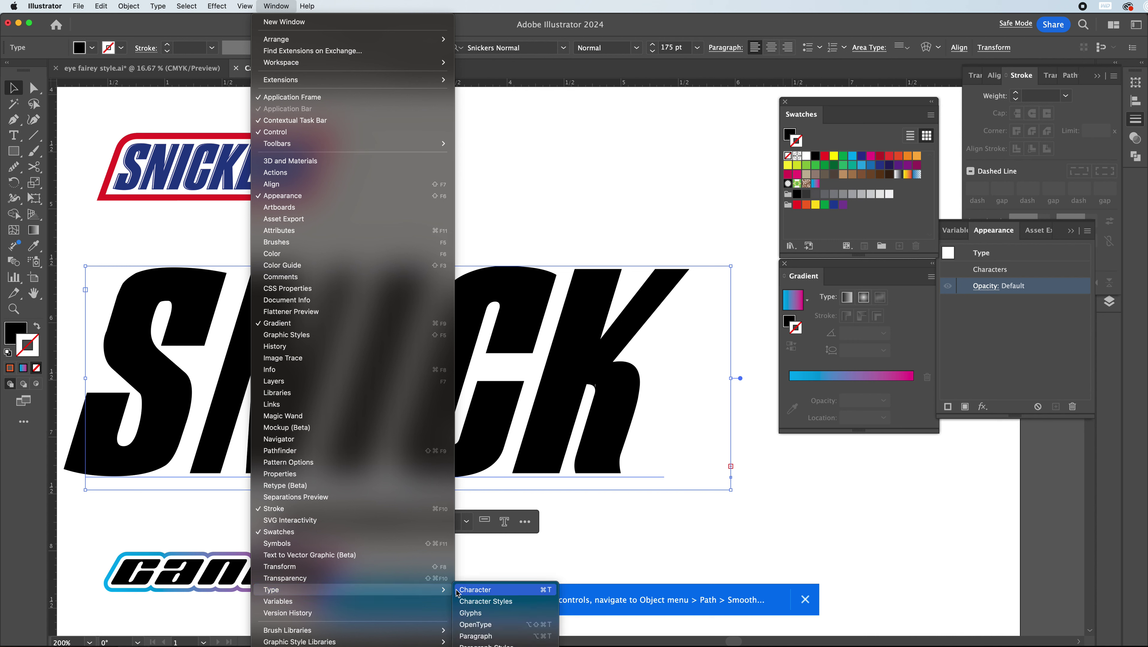
click(458, 589)
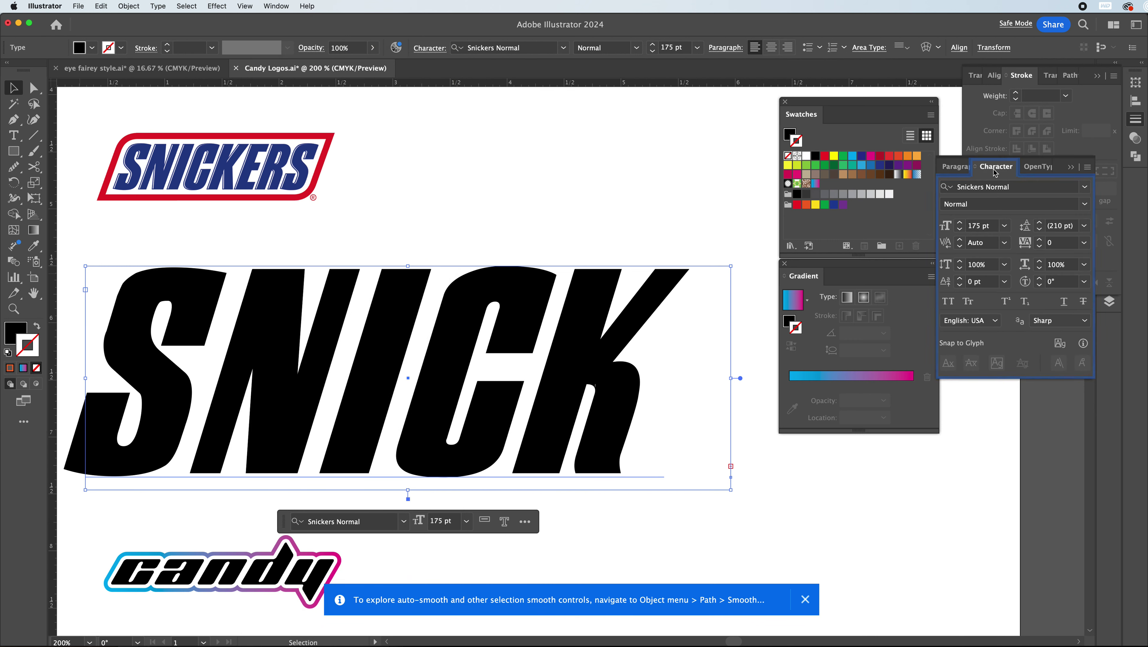
mouse_move(1065, 166)
mouse_down()
mouse_move(1051, 358)
mouse_move(1065, 397)
mouse_up()
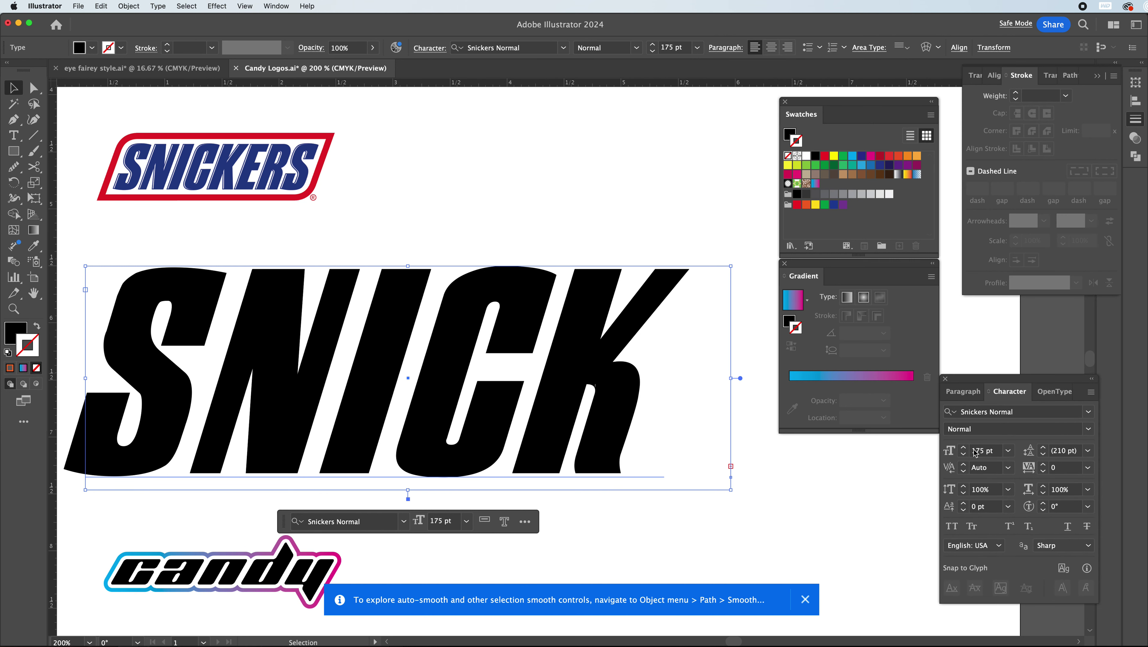
click(965, 456)
click(964, 455)
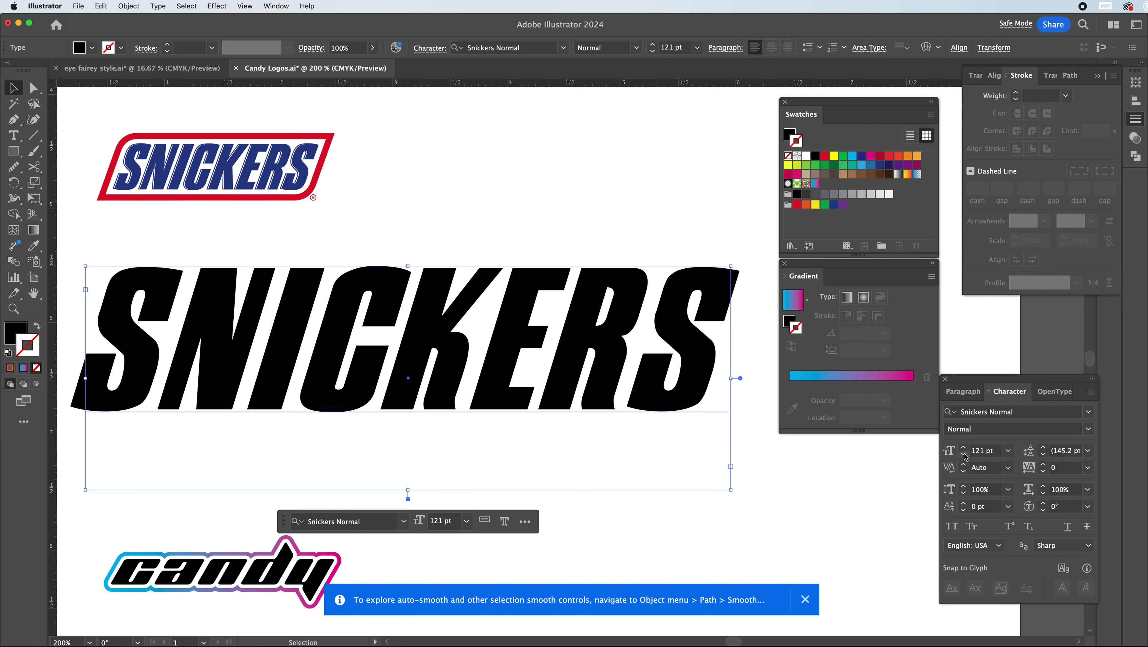
click(964, 455)
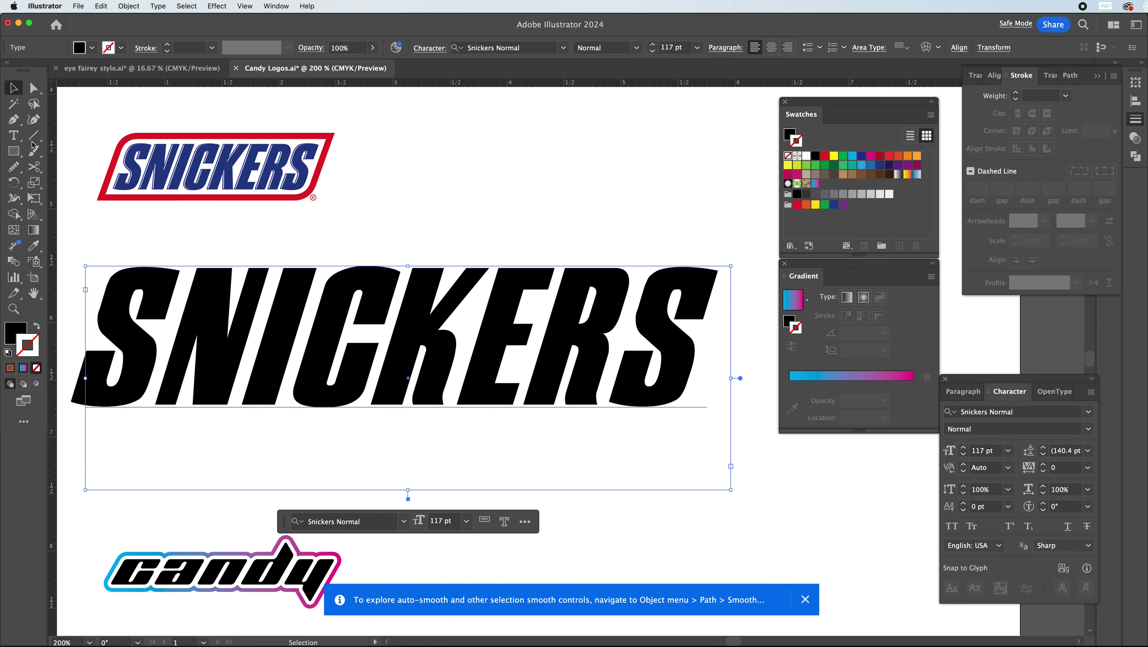
Shift the Snickers text slightly right and fill it with the blue sampled from the reference logo's lettering
click(162, 281)
drag(162, 282, 181, 282)
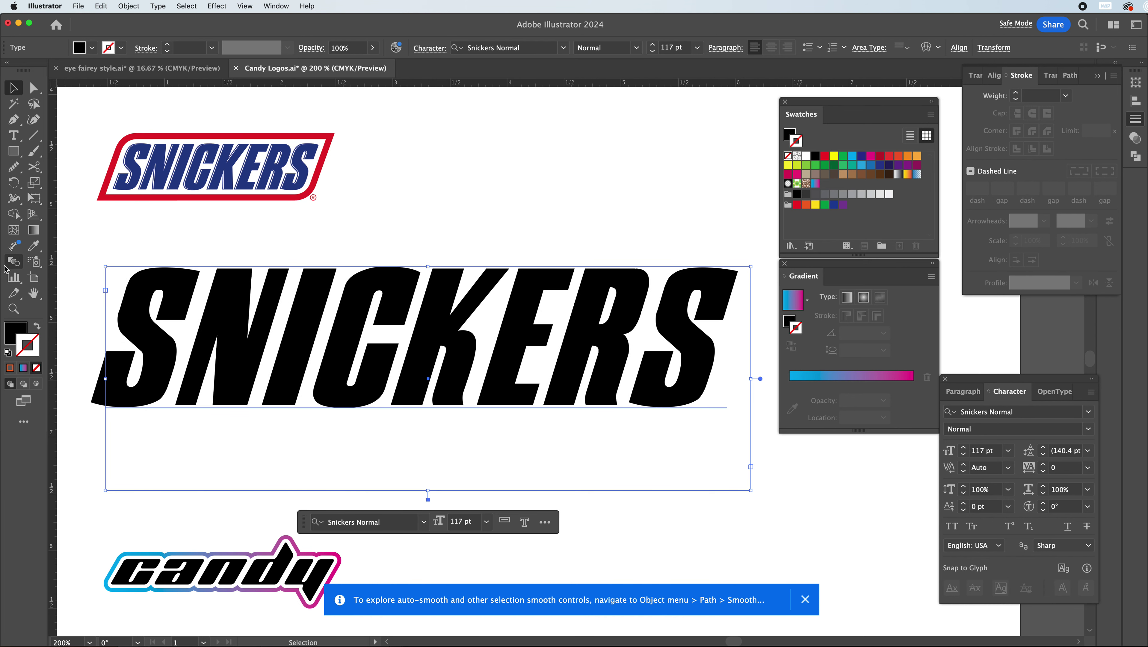
click(33, 245)
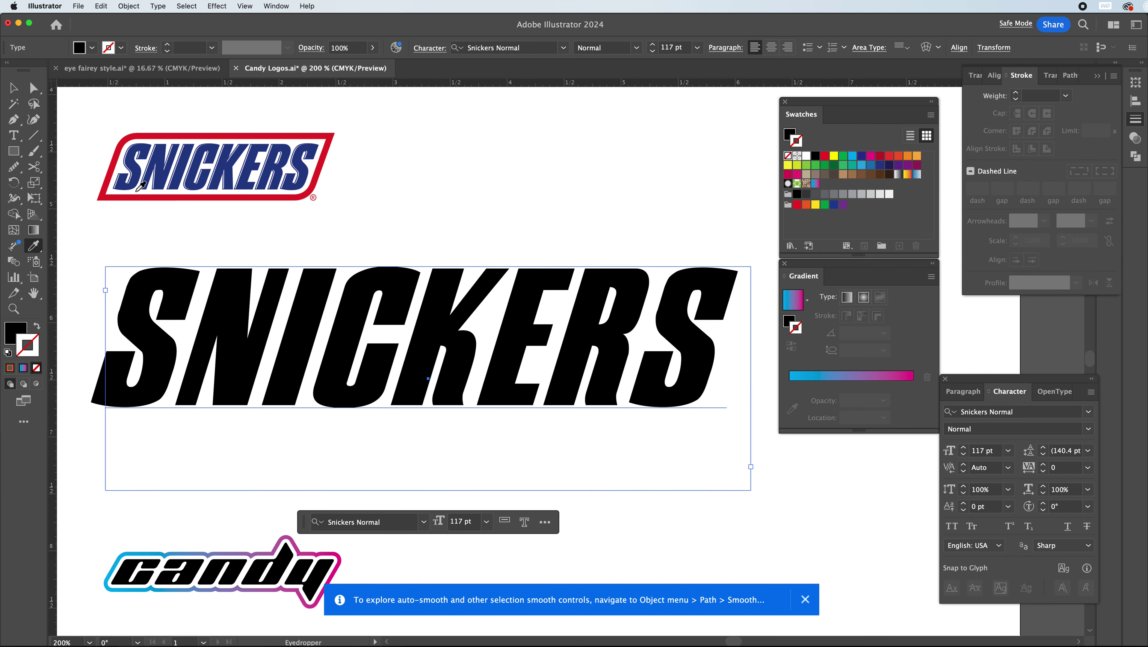
click(160, 179)
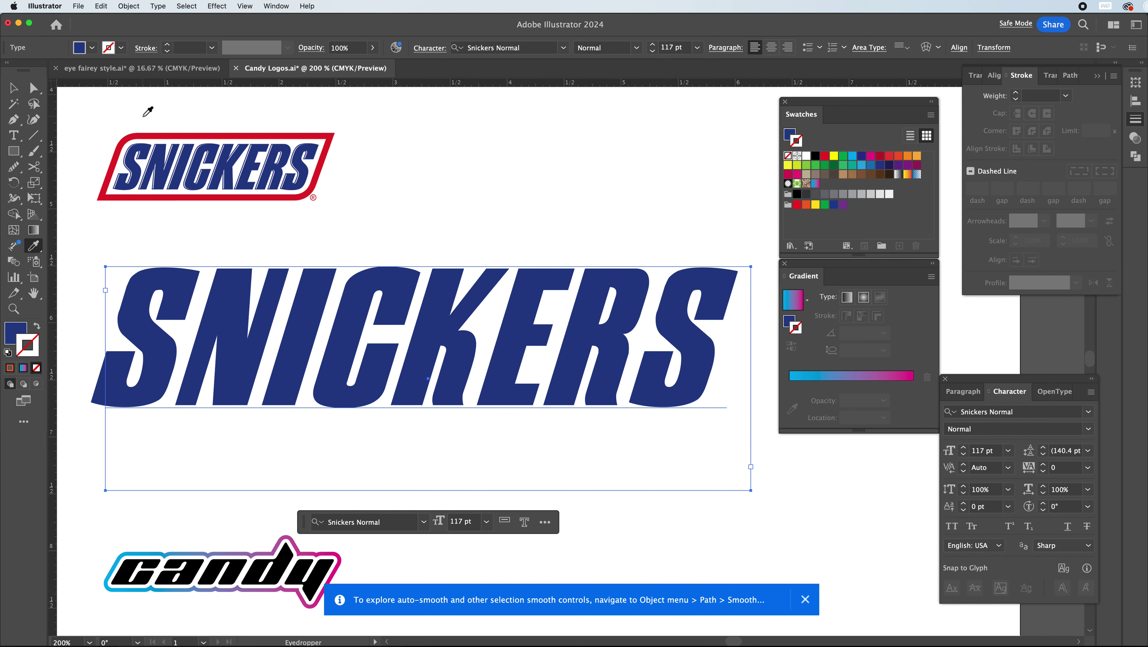
click(14, 88)
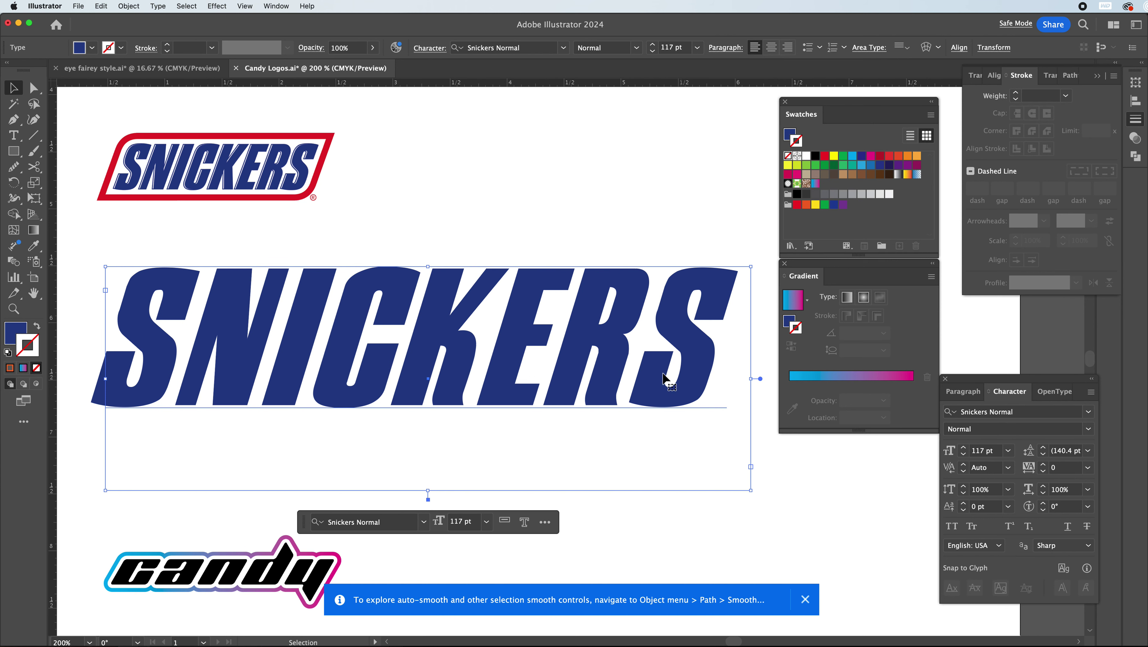
Select the whole Snickers word and set its tracking to 16
double_click(643, 368)
click(632, 367)
key(super+v)
scroll(692, 349, left, 5)
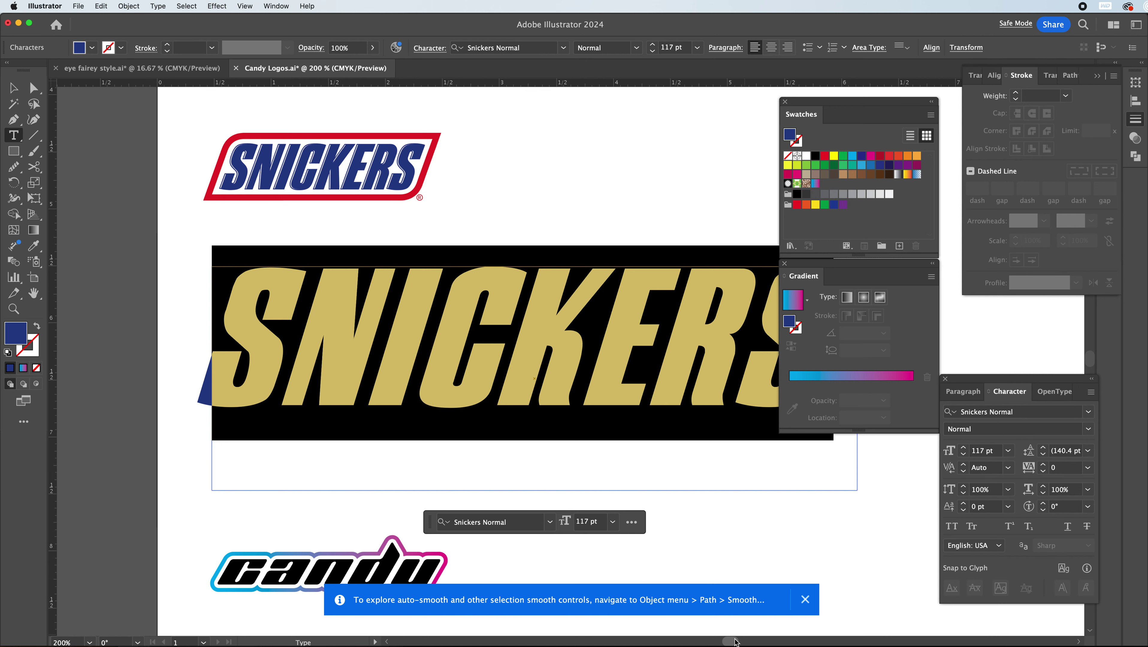
key(super+z)
scroll(735, 639, right, 8)
scroll(734, 639, left, 2)
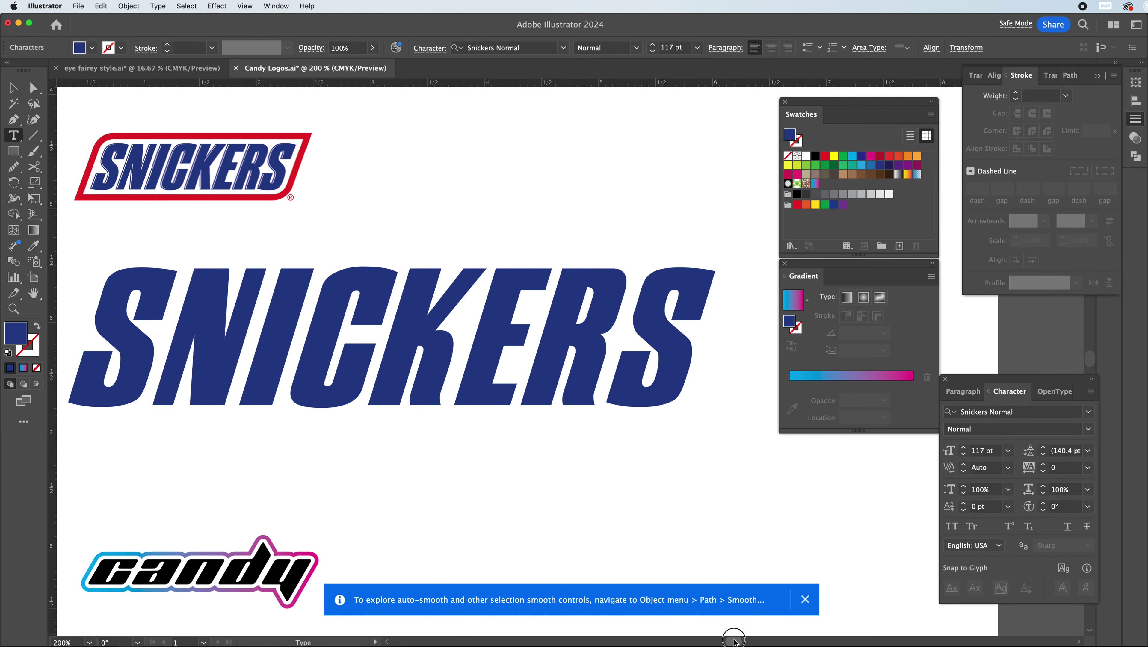
key(super+v)
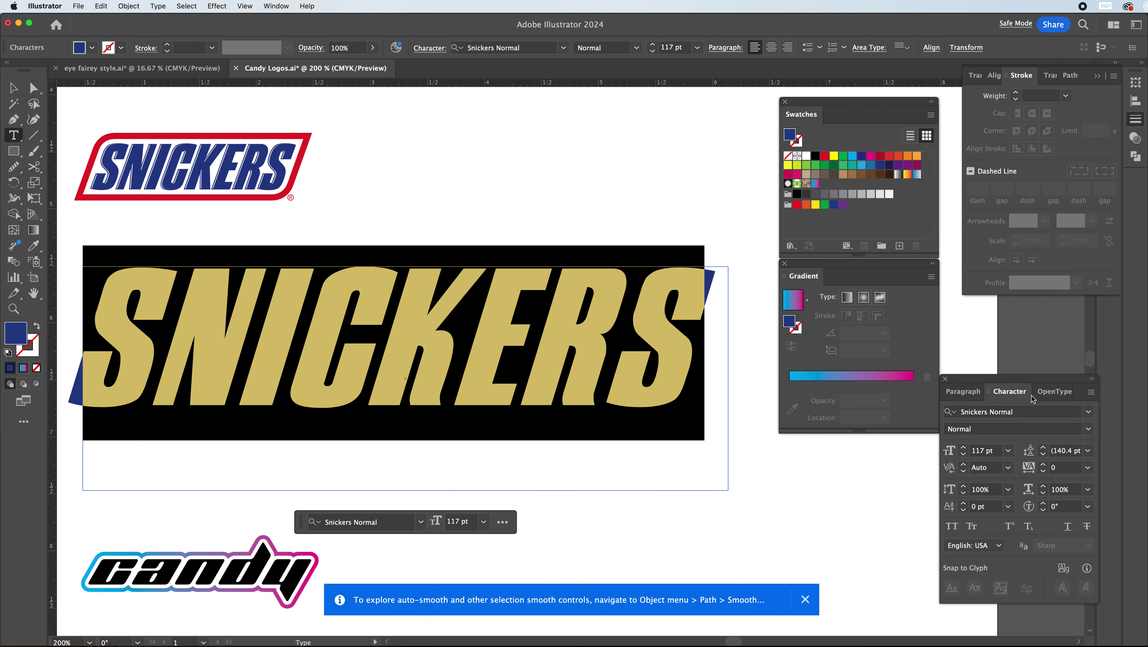
drag(1037, 379, 1037, 319)
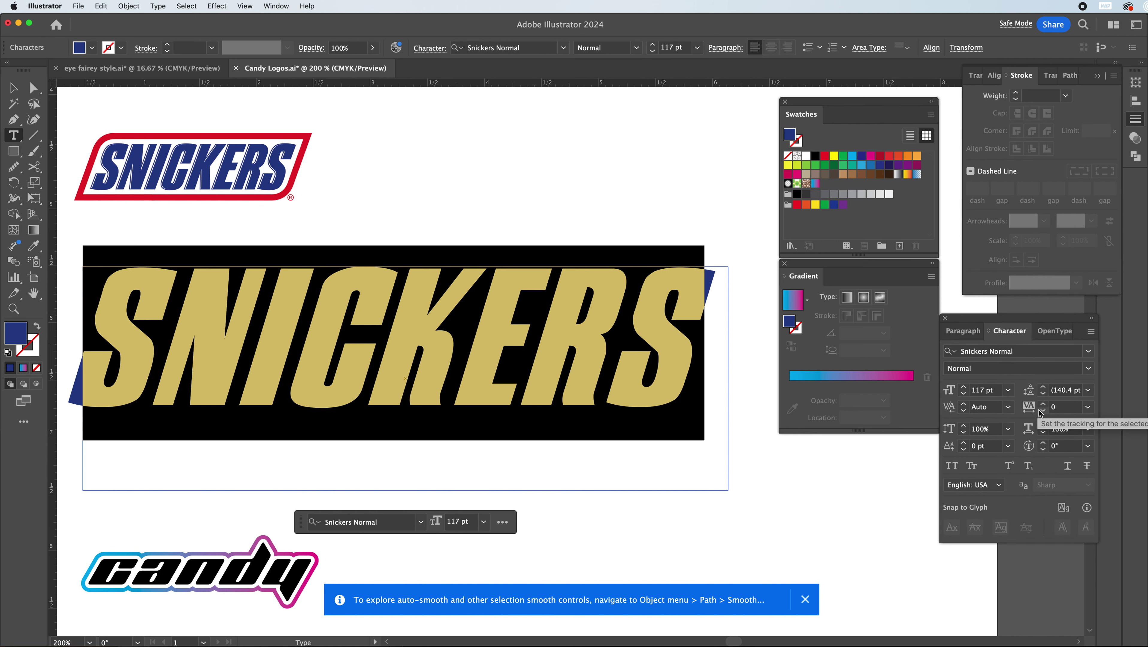
click(1043, 411)
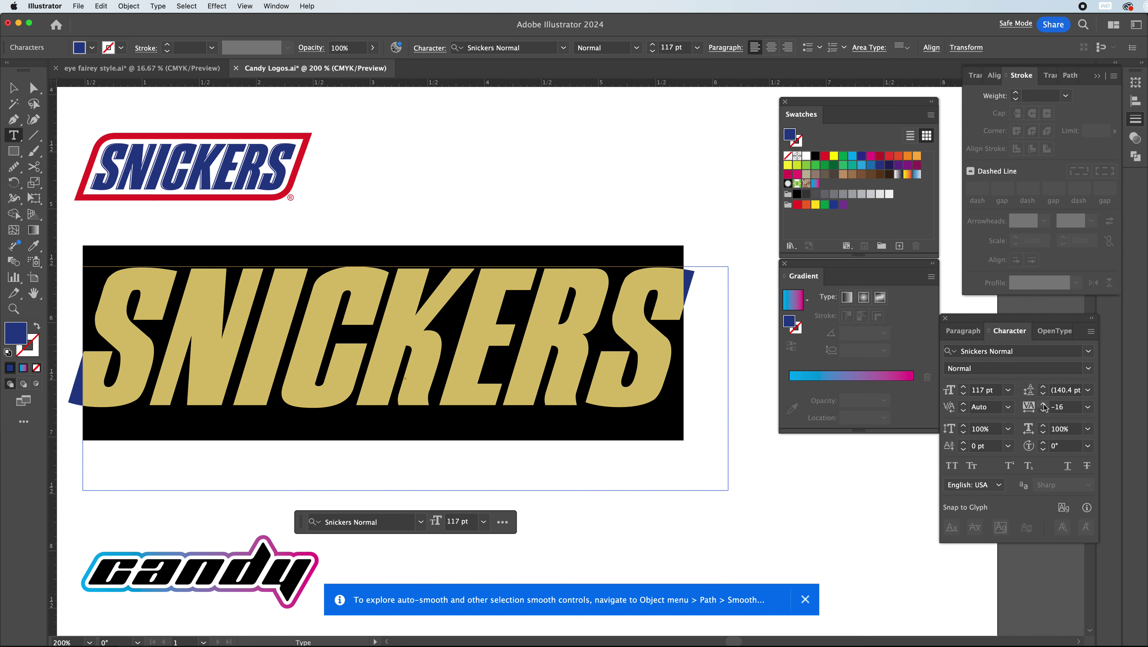
click(1044, 405)
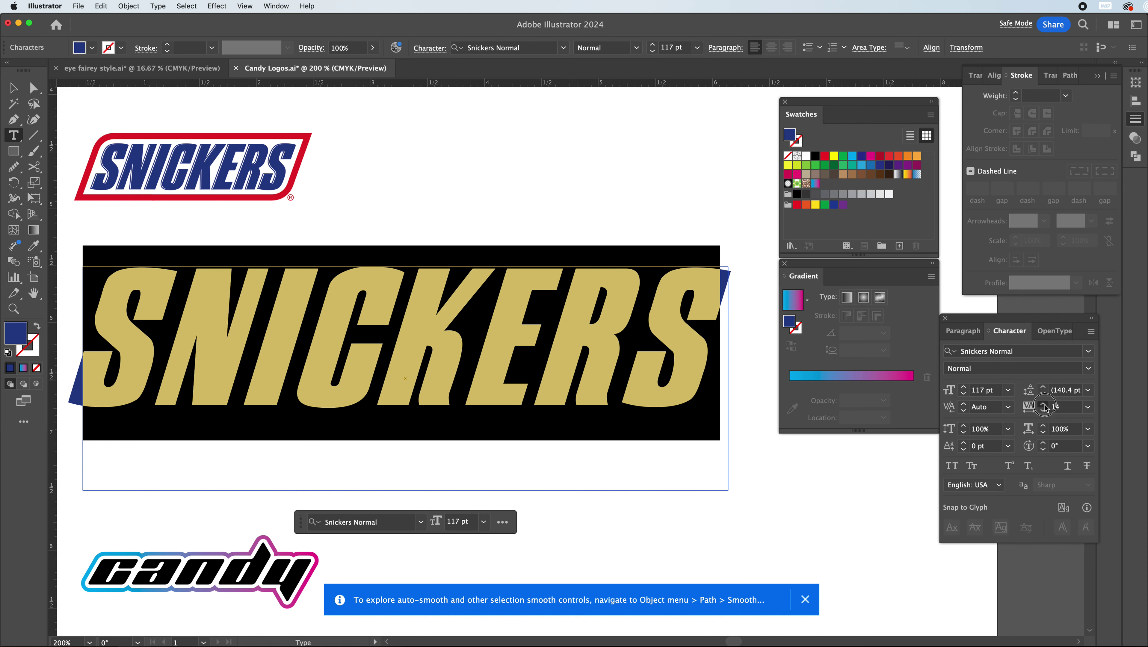
click(1044, 405)
click(1043, 411)
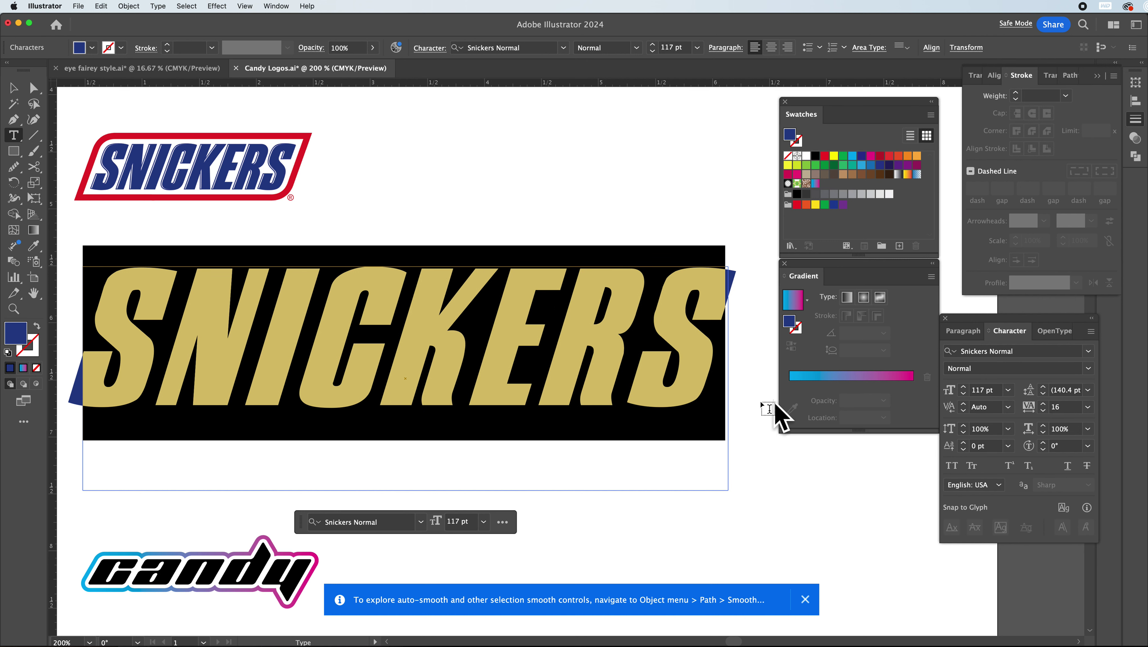
Try to adjust the kerning of the selected K and E, and of the K alone
drag(395, 345, 525, 340)
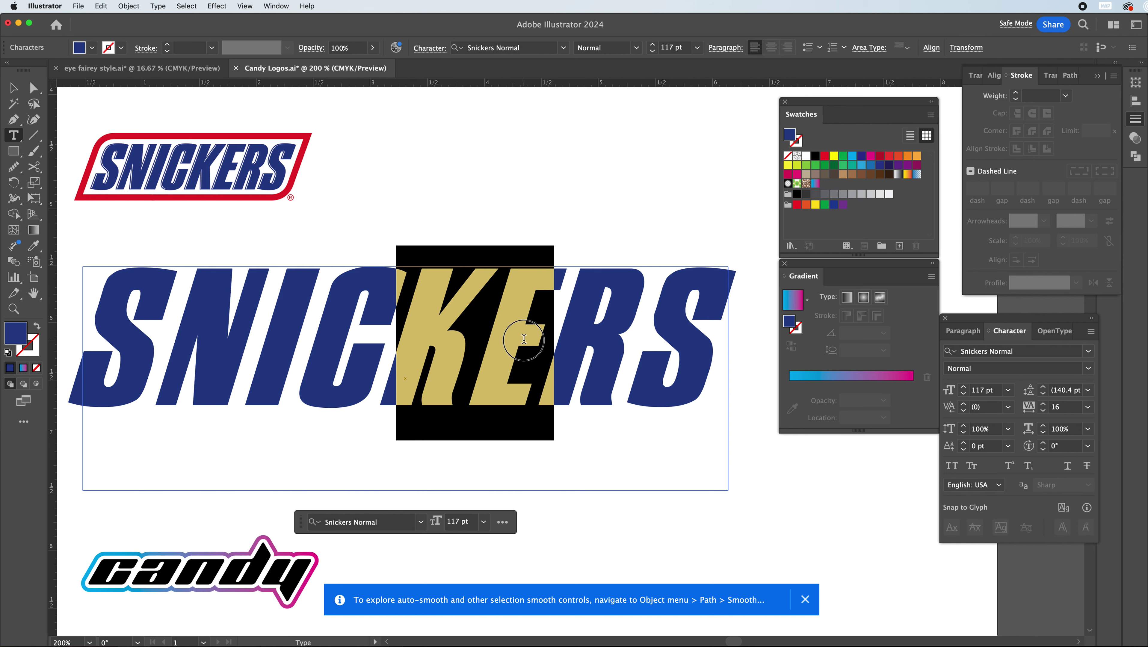
click(963, 411)
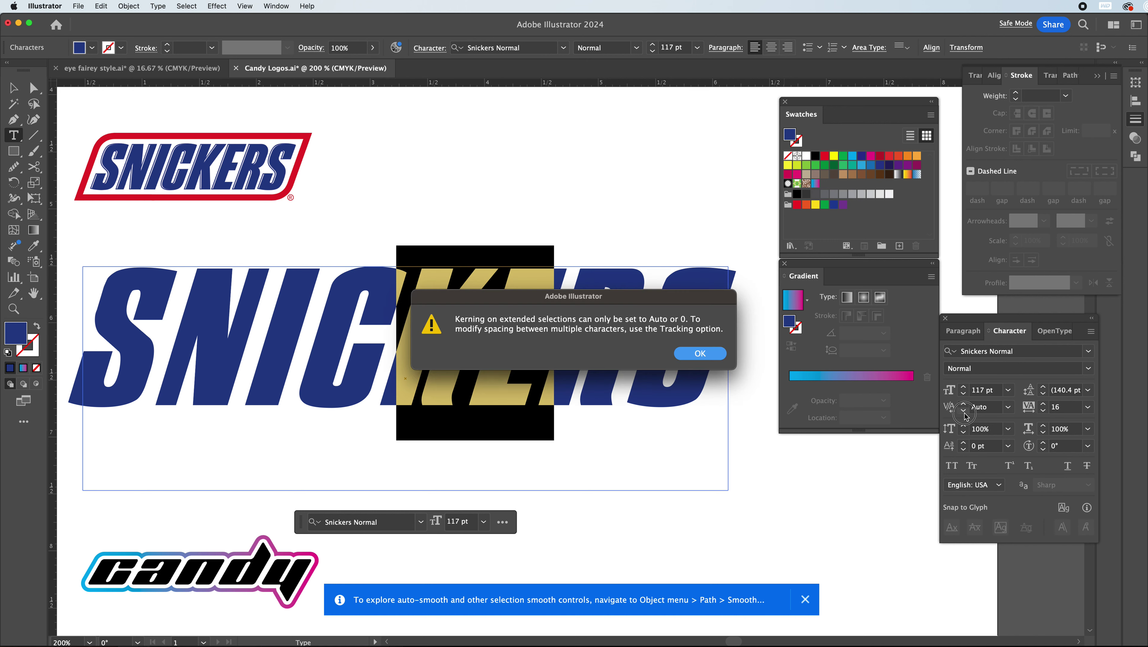
click(687, 354)
key(shift+Left)
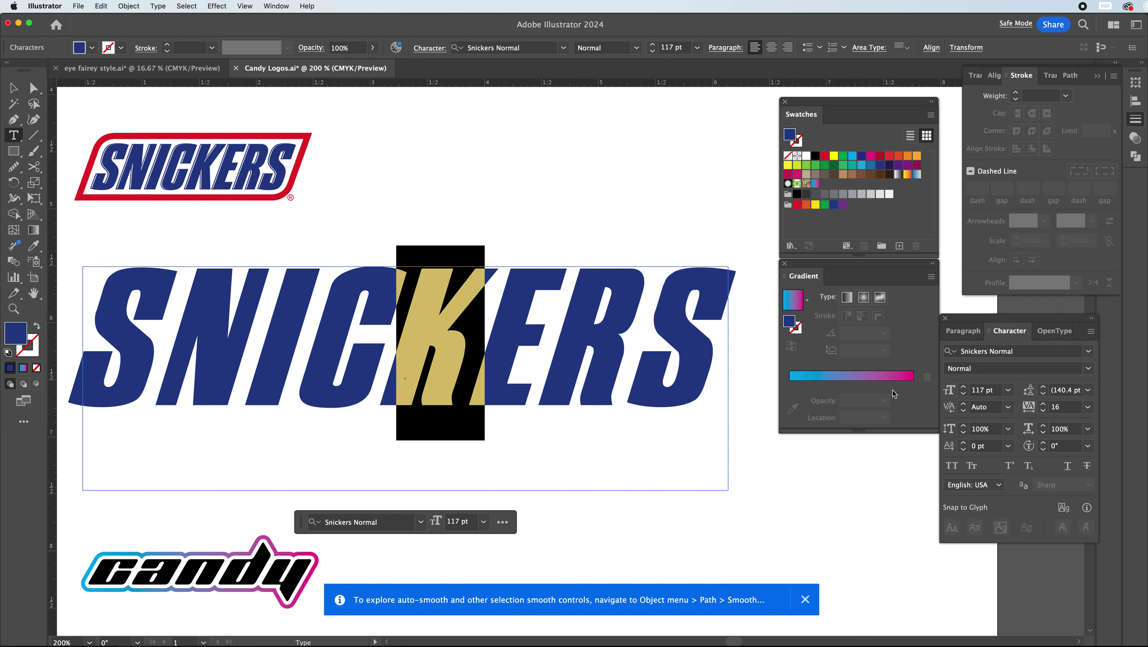
click(964, 411)
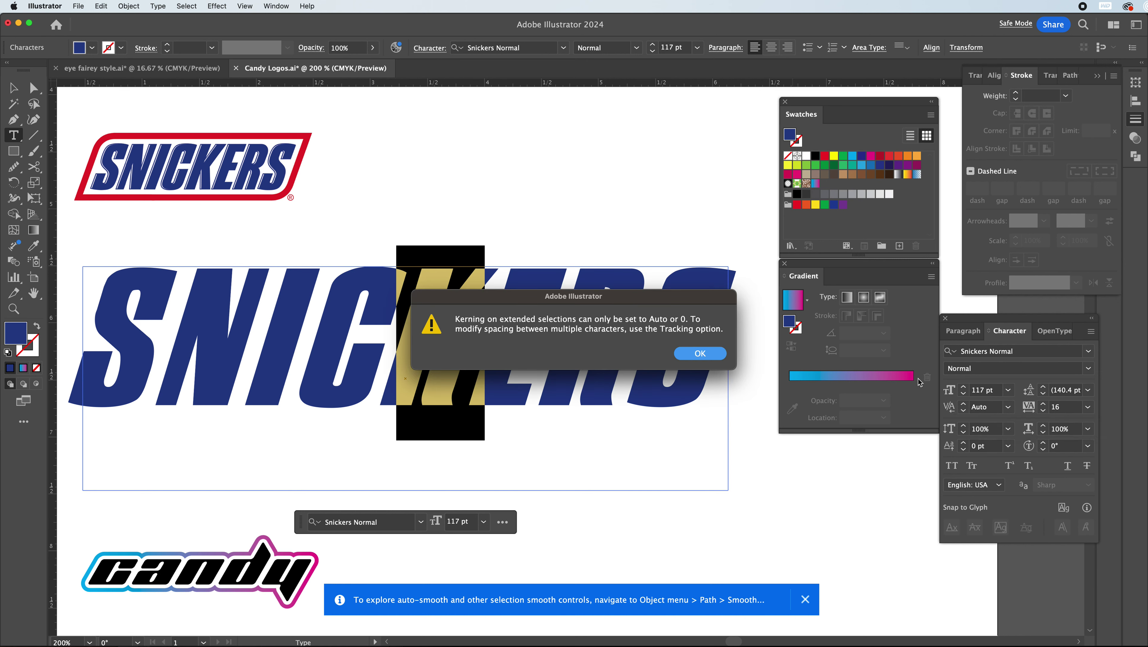
click(700, 354)
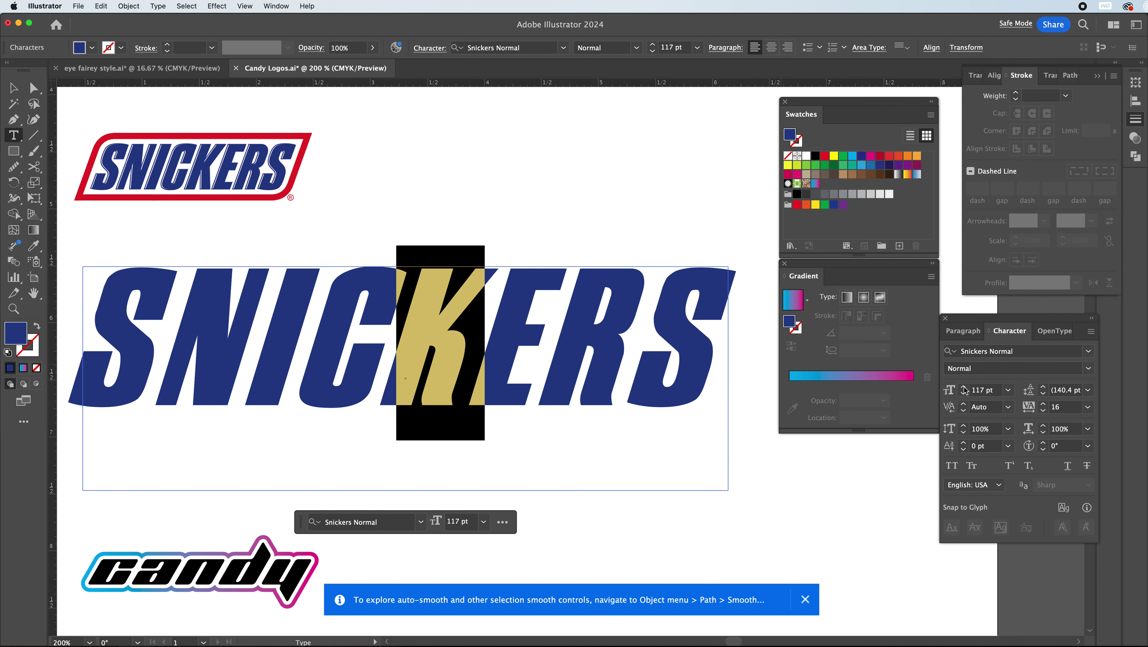
click(965, 407)
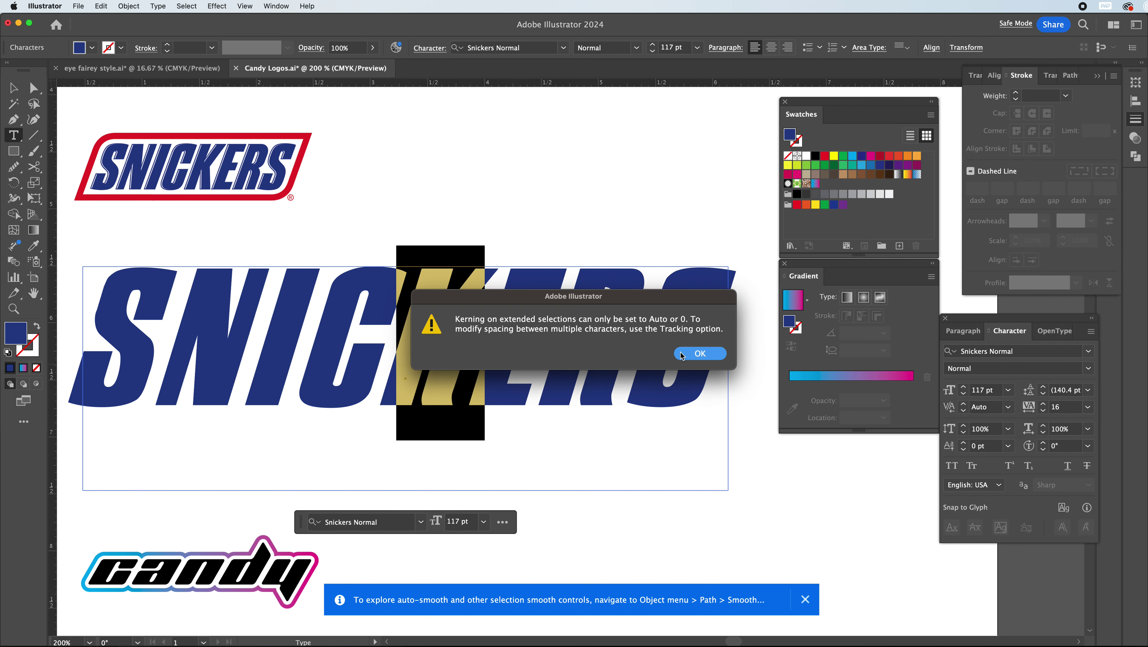
click(693, 360)
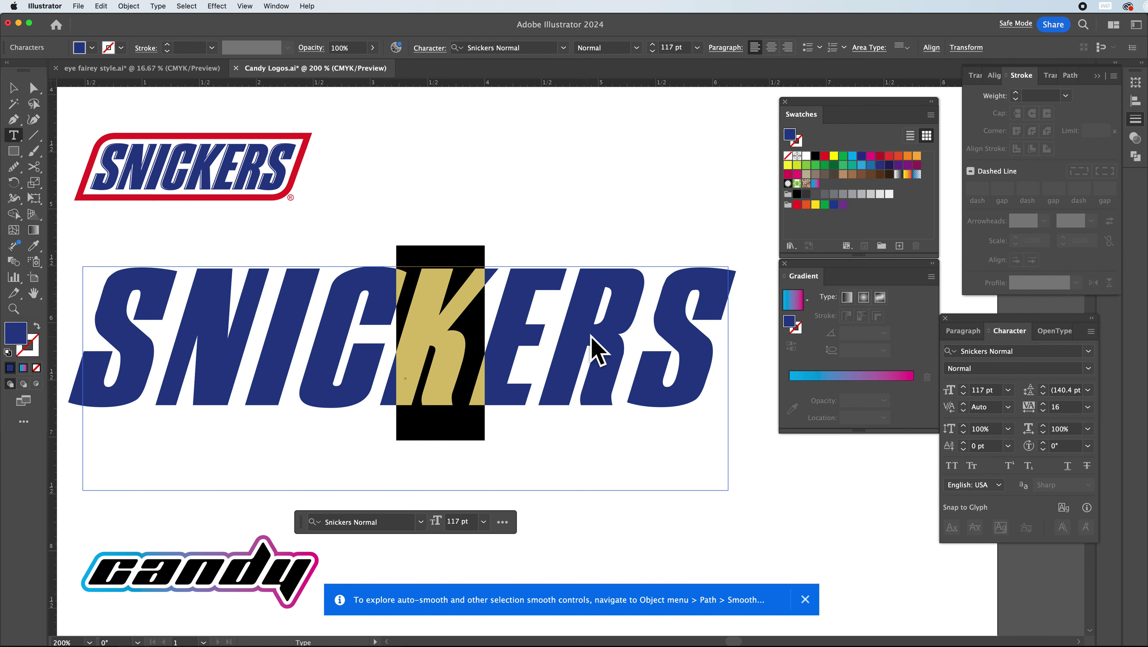
click(572, 317)
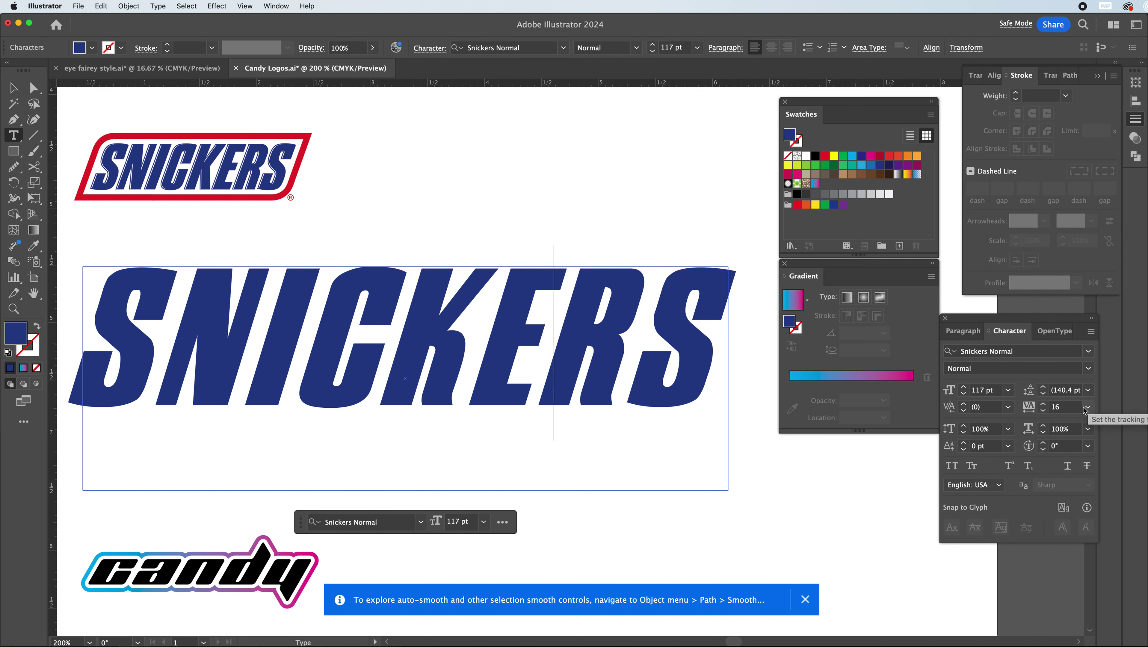
Select the whole Snickers text object and convert it to outlines
double_click(518, 331)
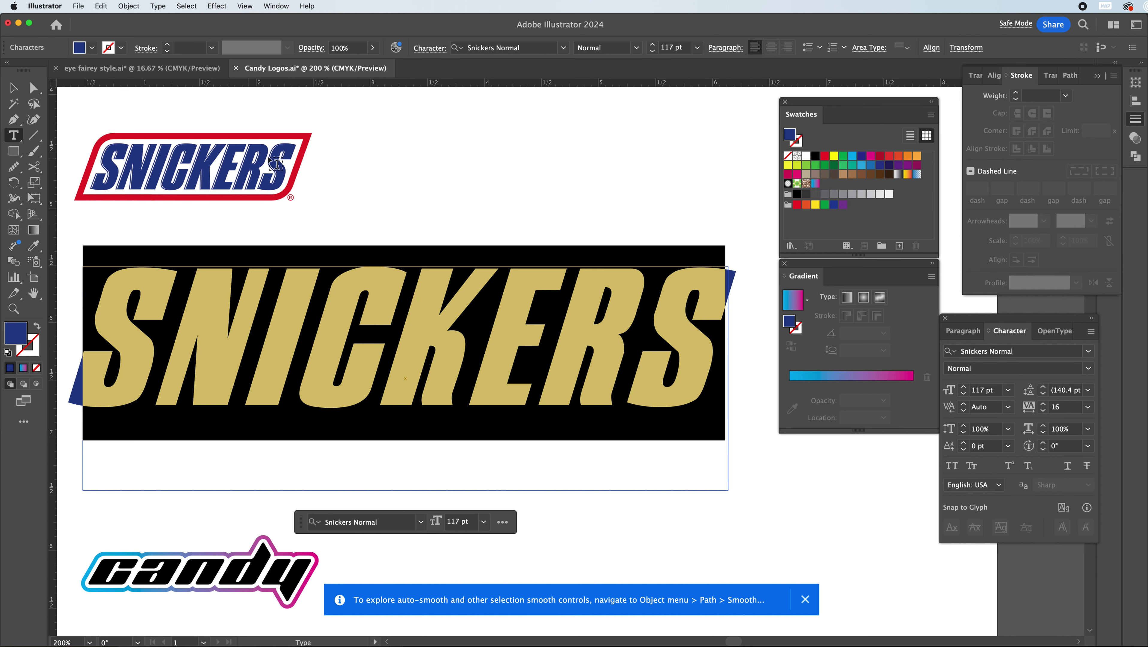
click(22, 84)
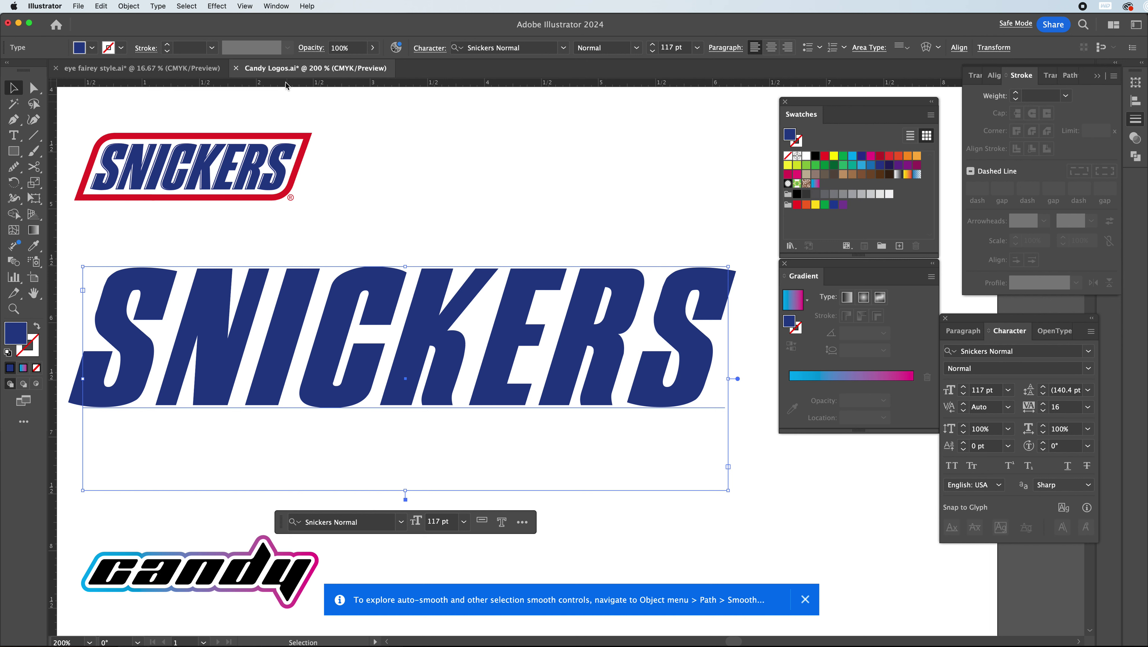
click(158, 6)
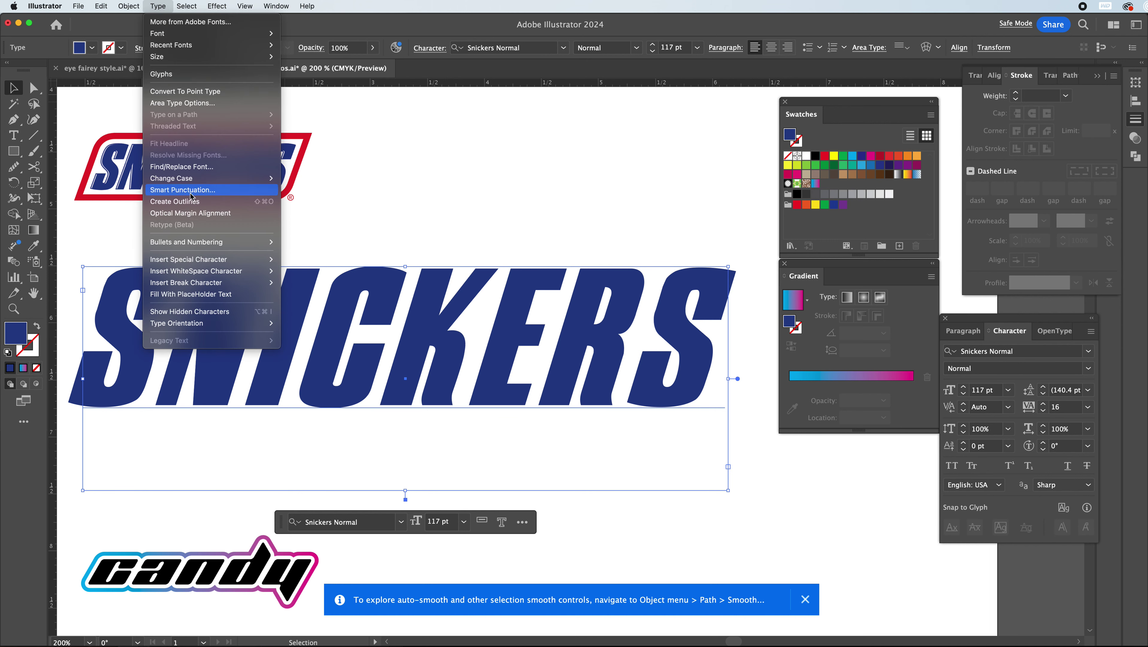
click(192, 203)
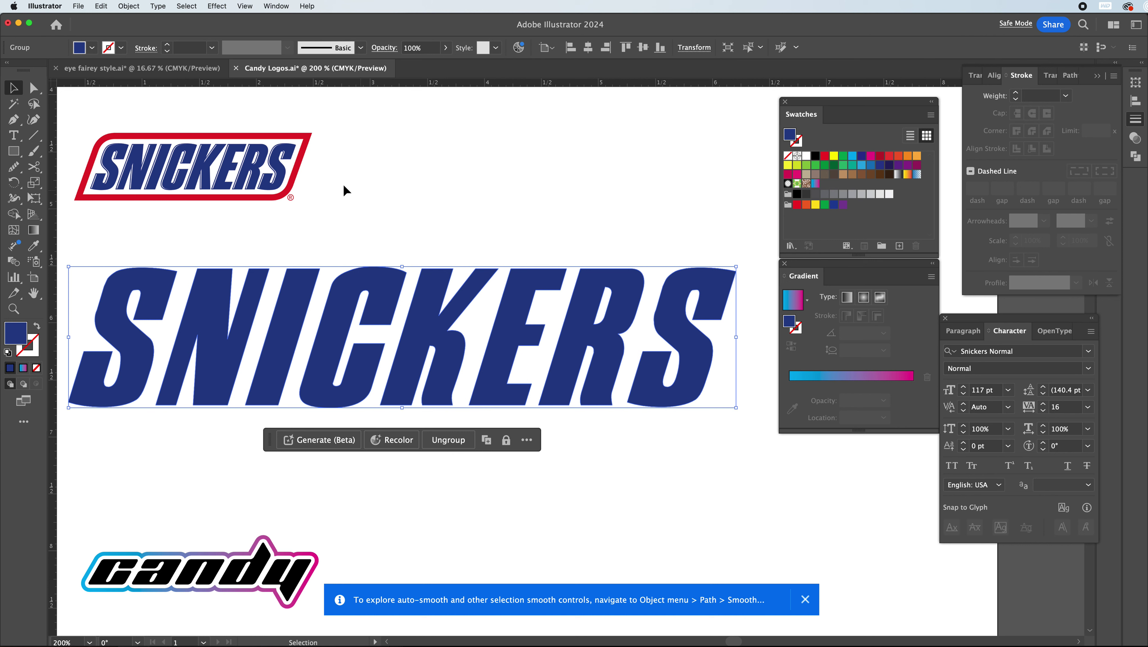
Shift the outer tip of the K's diagonal arm and the point where the arm meets the leg slightly right, toward the E
click(13, 119)
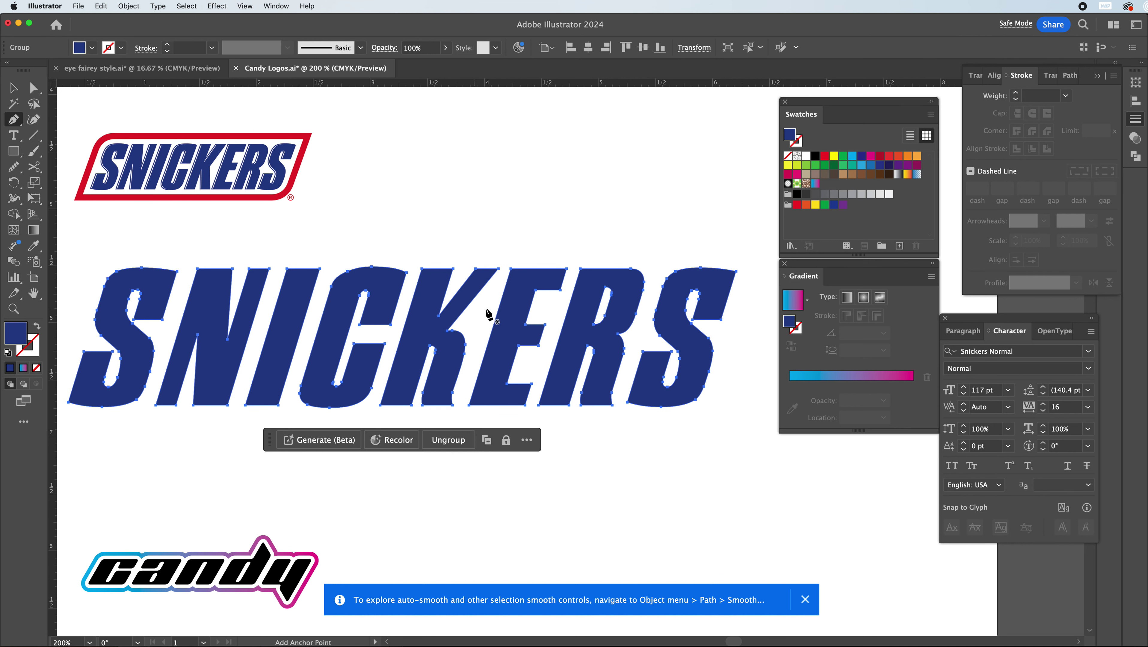
click(33, 88)
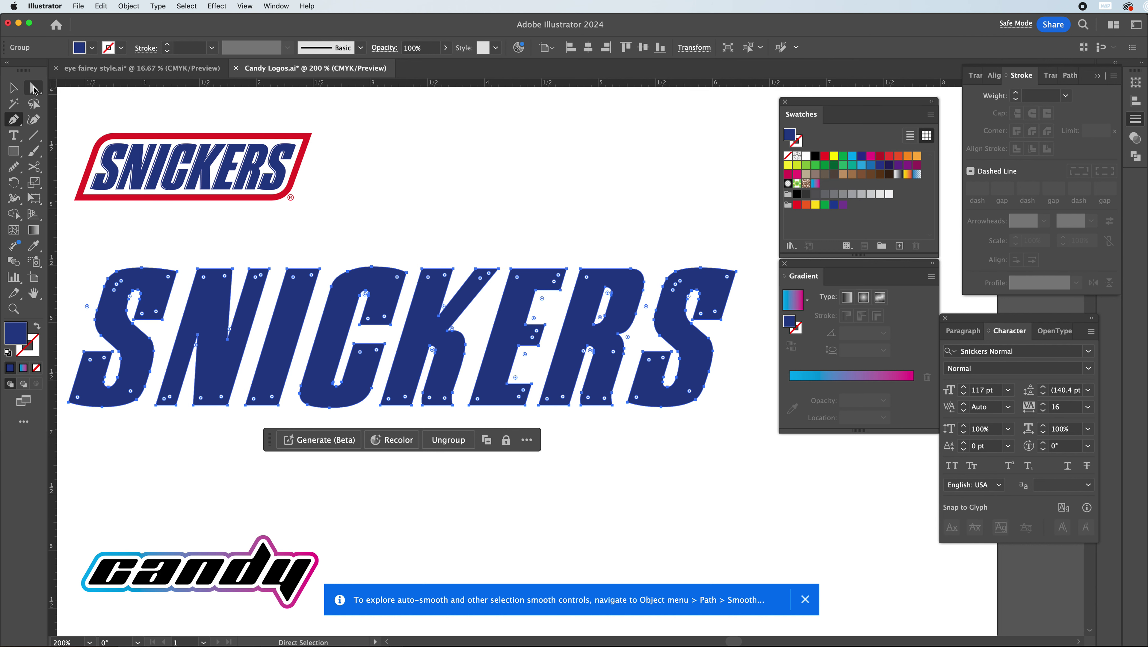
click(498, 271)
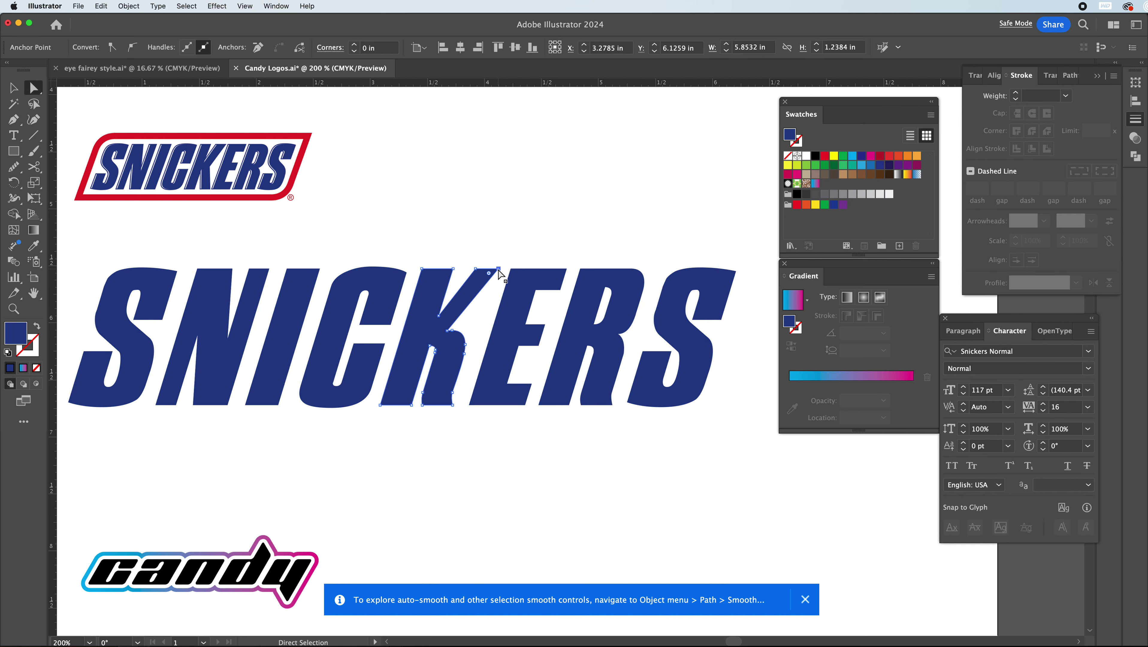
click(448, 331)
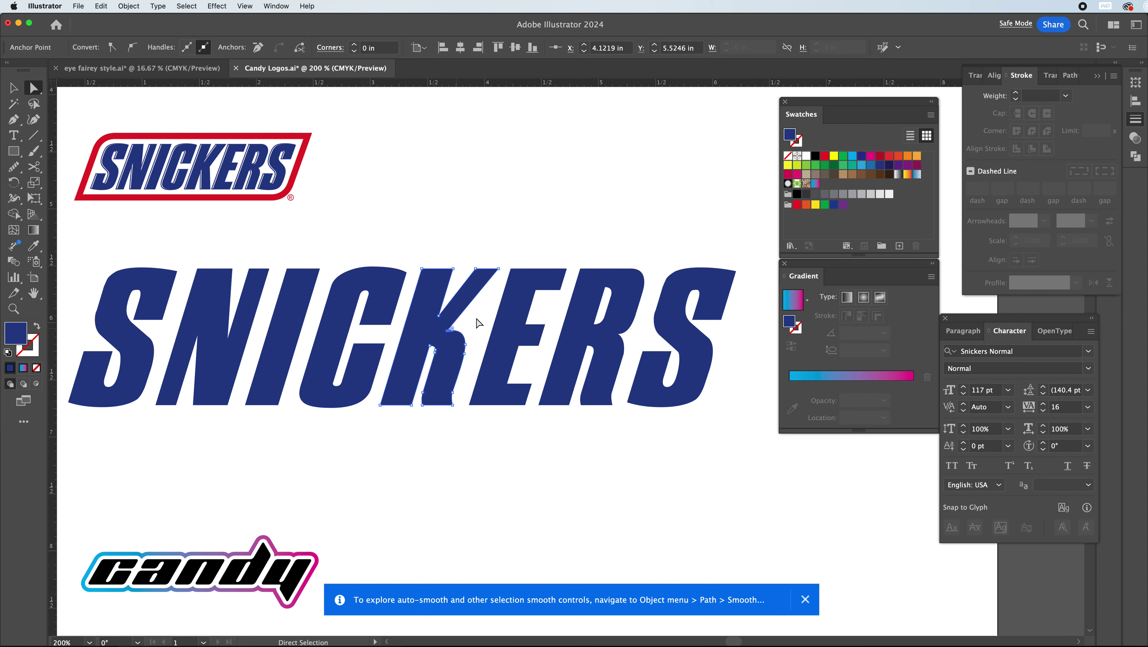
shift+click(498, 271)
mouse_move(498, 272)
mouse_down()
mouse_move(502, 261)
mouse_move(507, 271)
mouse_up()
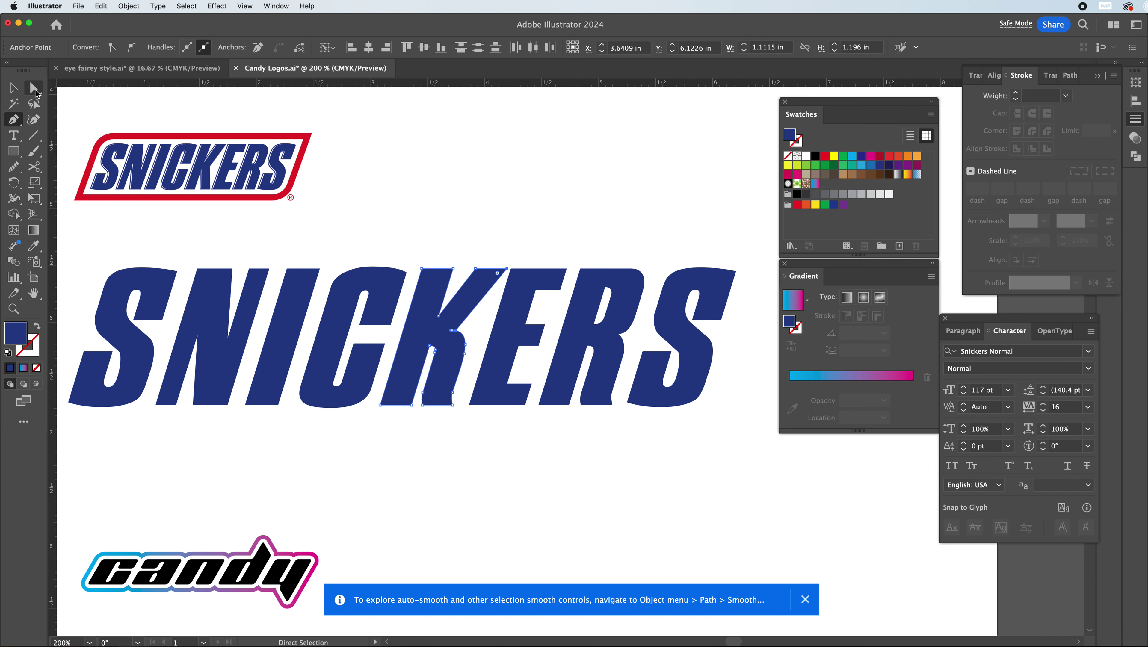
Remove the extra anchor points along both sides of the K's curved lower leg to simplify it into a straight-sided leg
drag(457, 422, 419, 389)
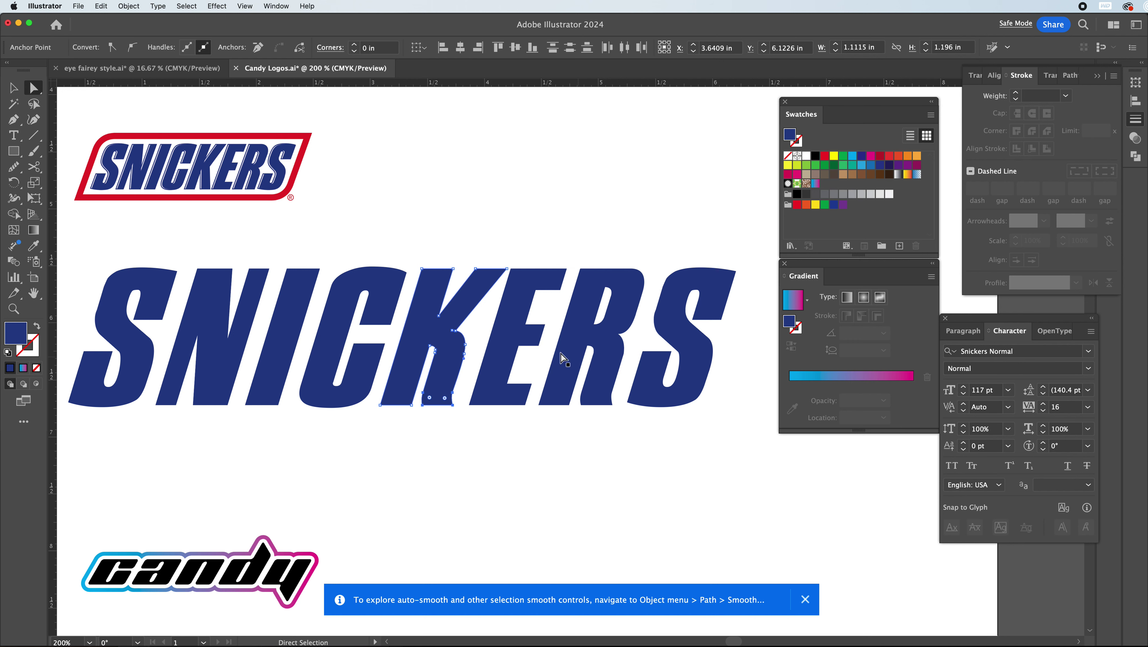
click(457, 389)
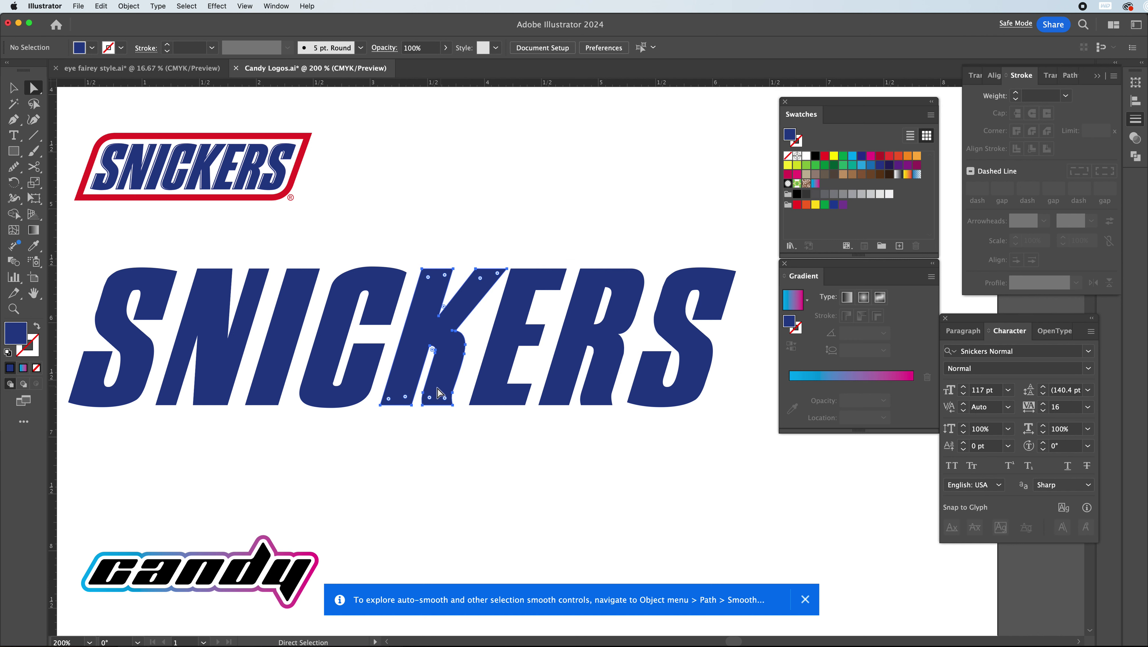
click(439, 392)
key(p)
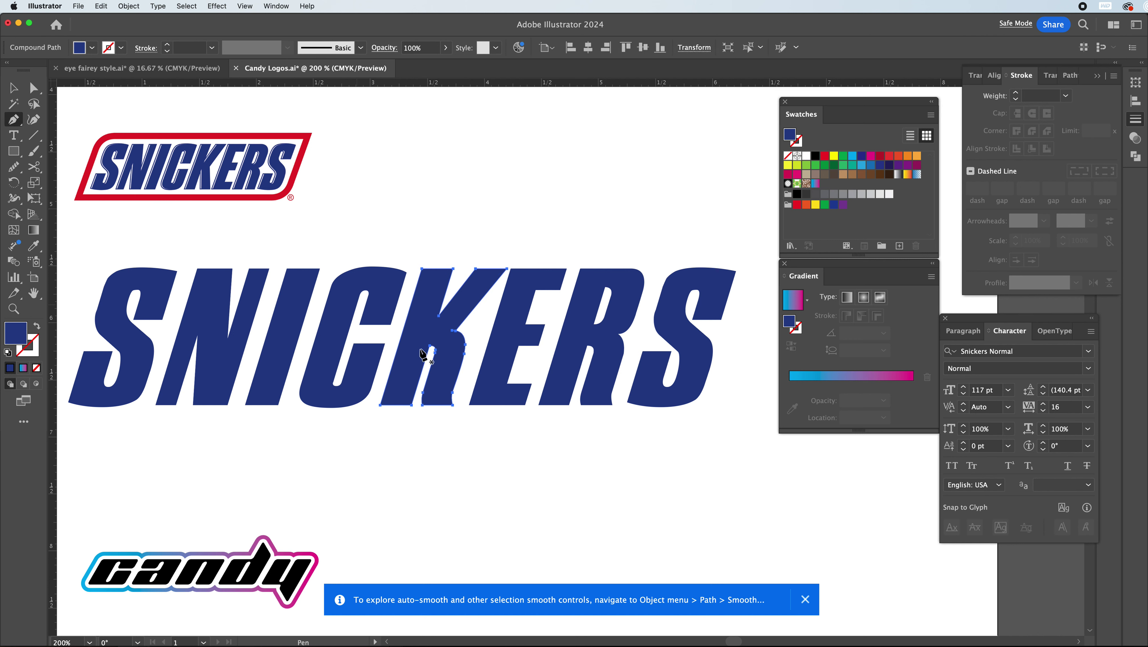
click(423, 393)
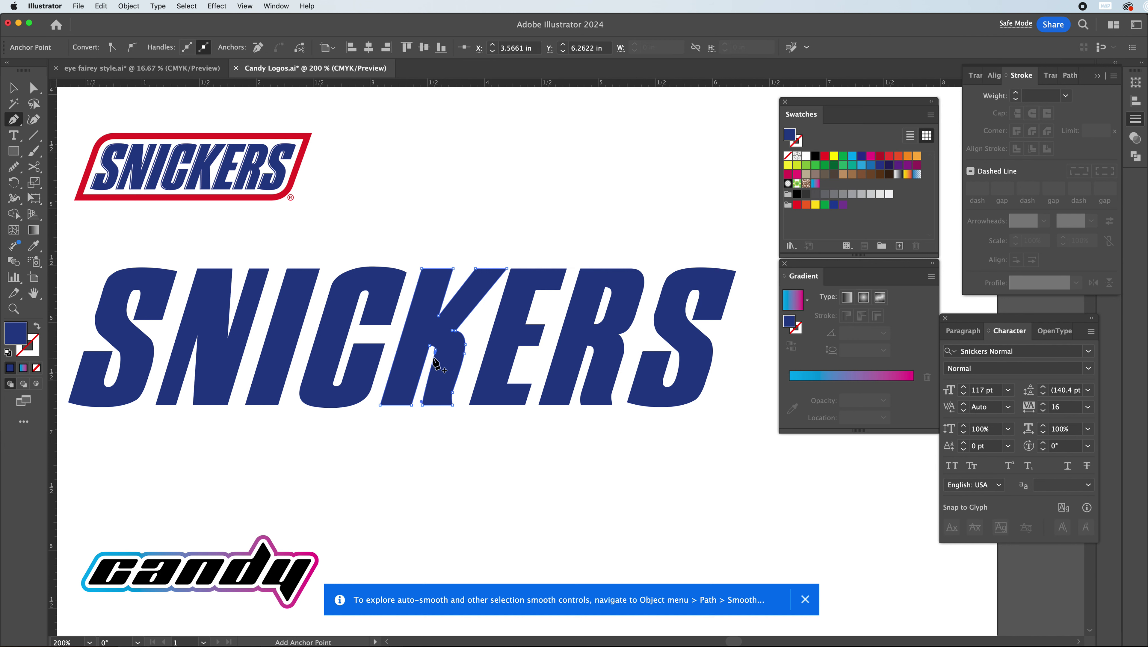
drag(436, 349, 436, 346)
click(434, 348)
click(452, 393)
click(464, 353)
click(465, 344)
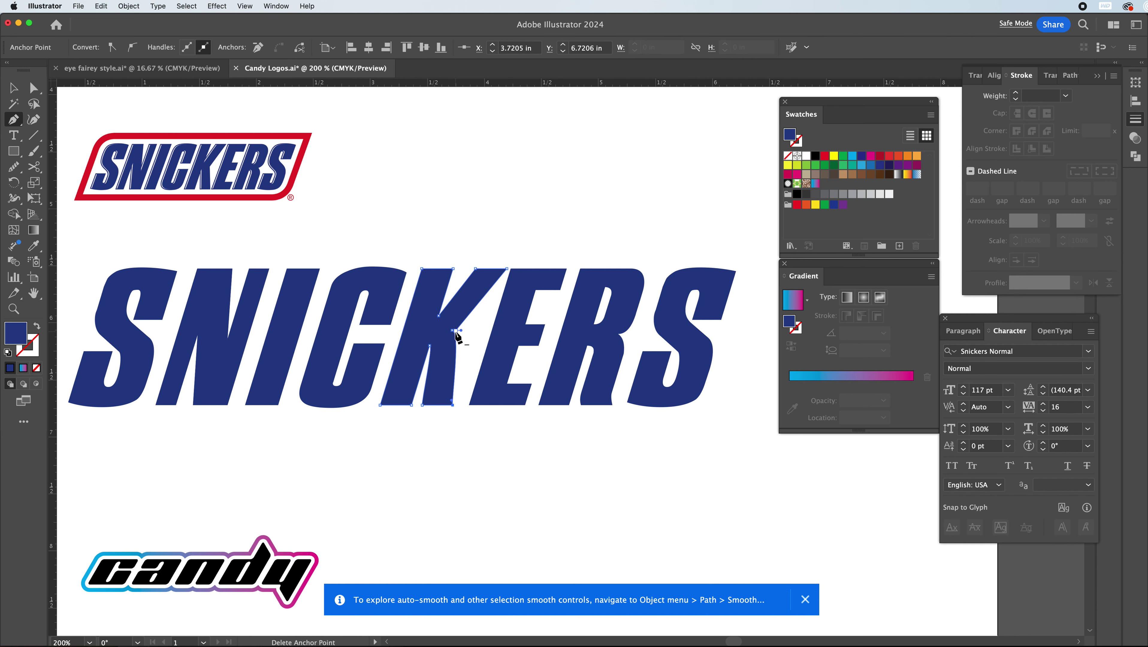
click(456, 331)
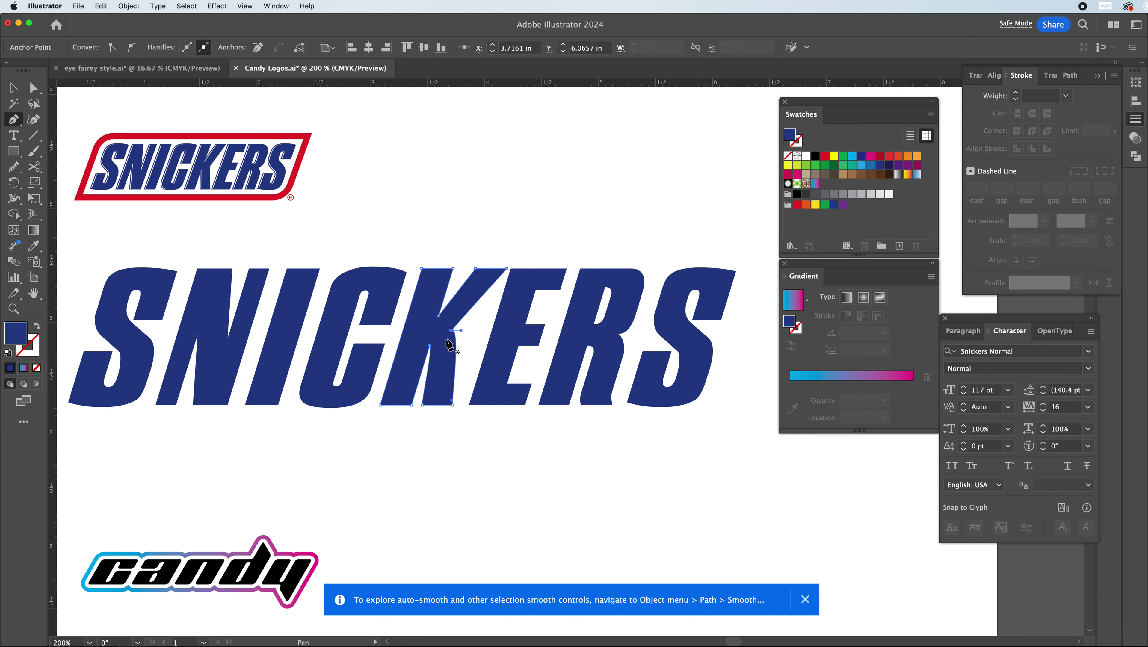
key(super+z)
key(super+z)
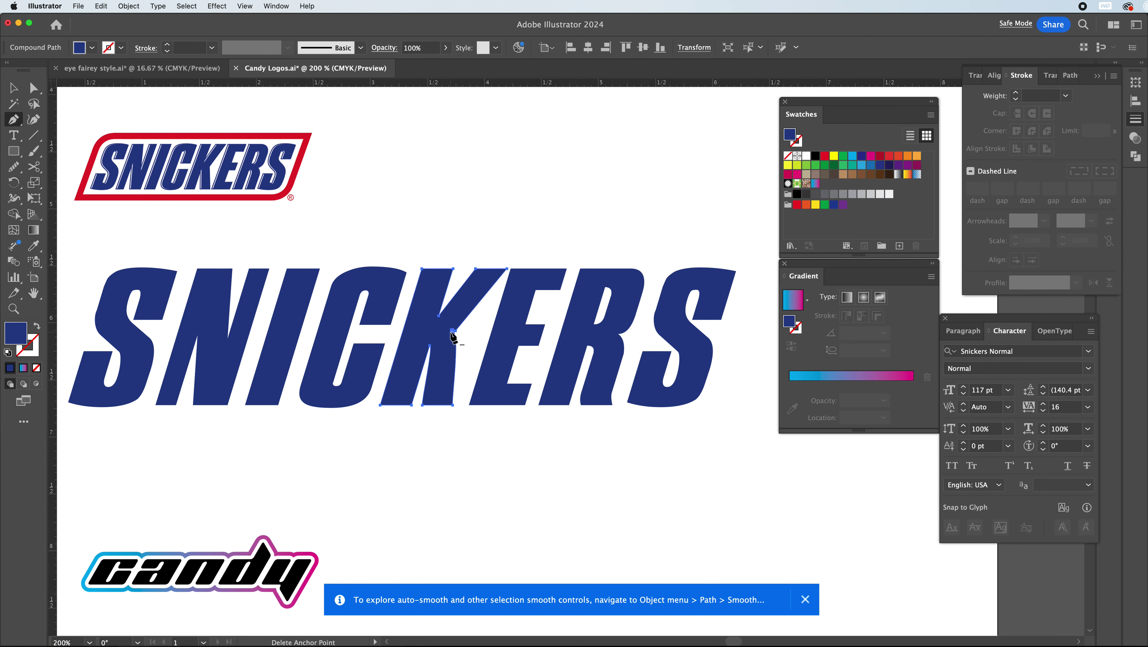
Convert the anchor points at both bottom corners of the K's leg and at its outer joint with the arm to corner points
key(super)
key(super+=)
key(super+=)
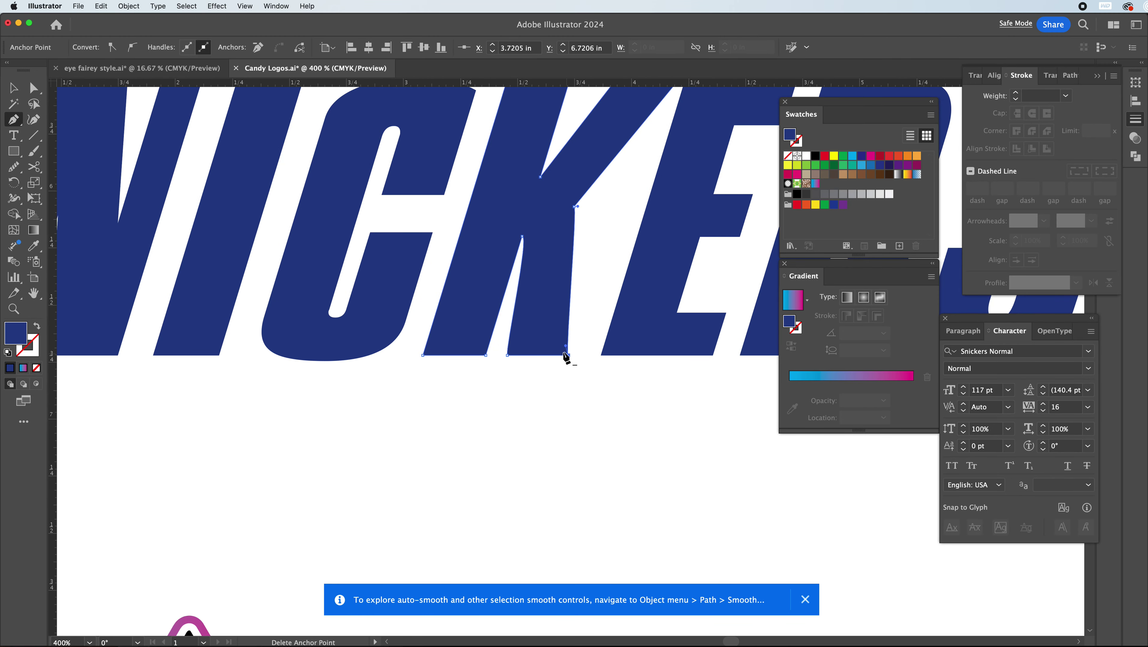
click(13, 123)
click(13, 123)
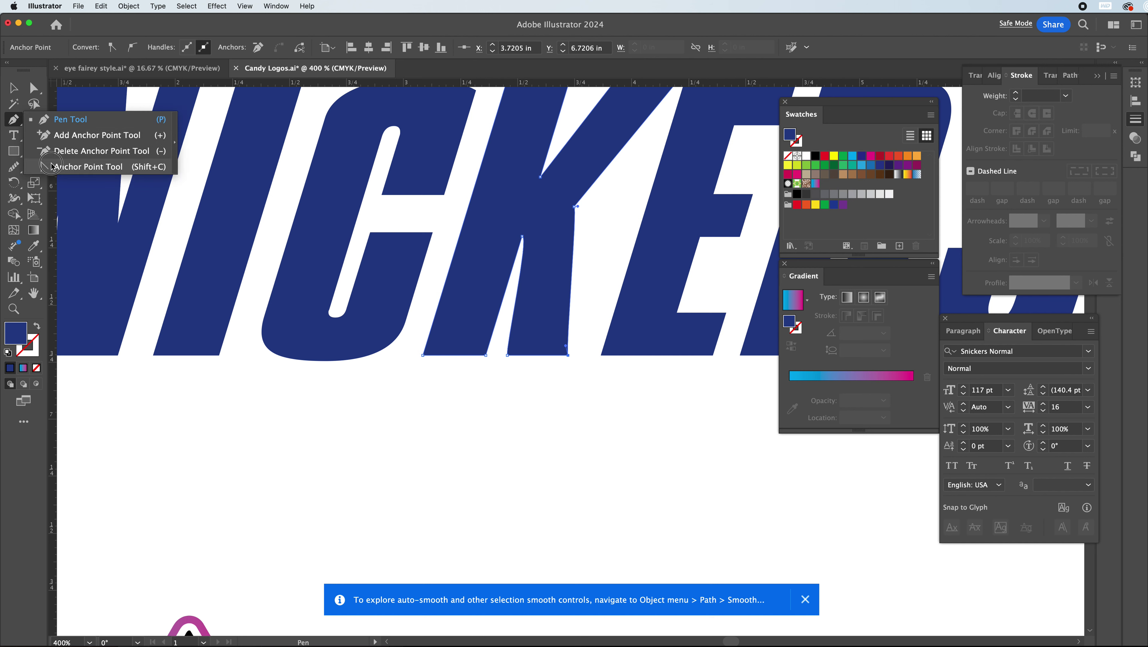
click(68, 159)
click(568, 355)
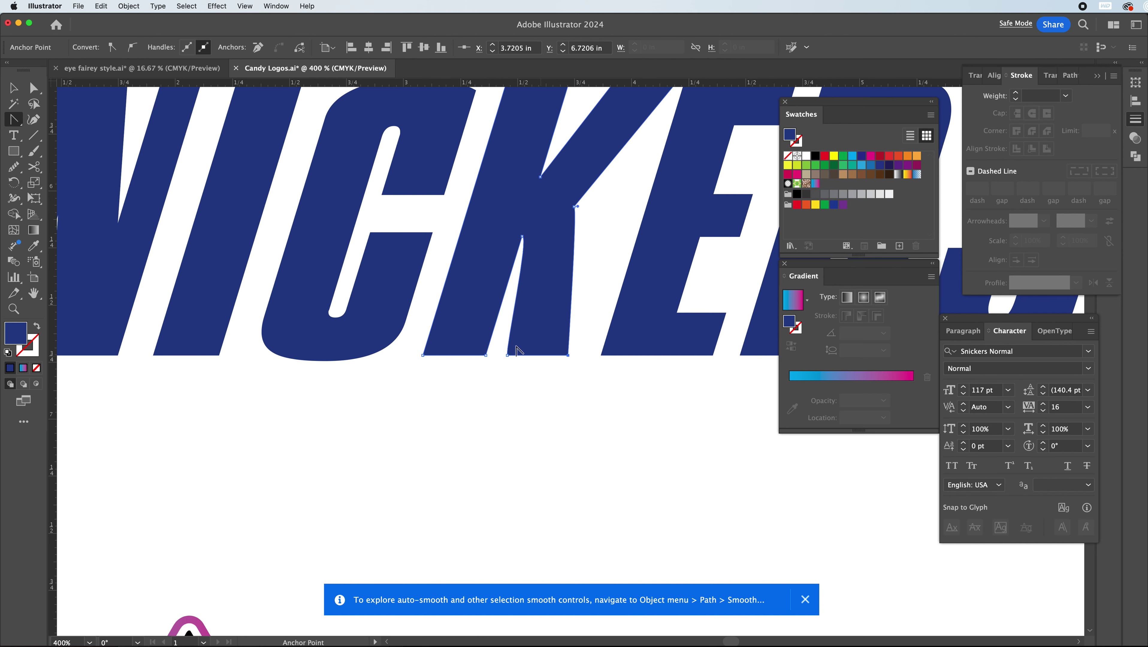
click(575, 207)
click(507, 355)
click(18, 120)
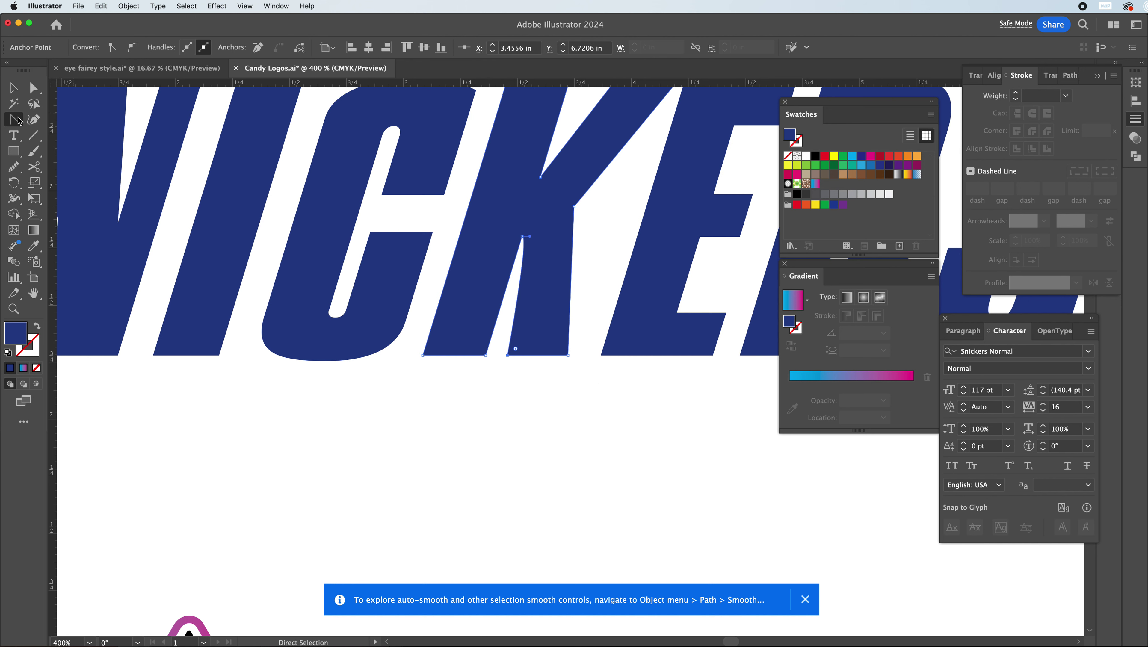
Convert the K's inner notch anchor into a sharp corner point with the Anchor Point tool
click(11, 122)
click(523, 236)
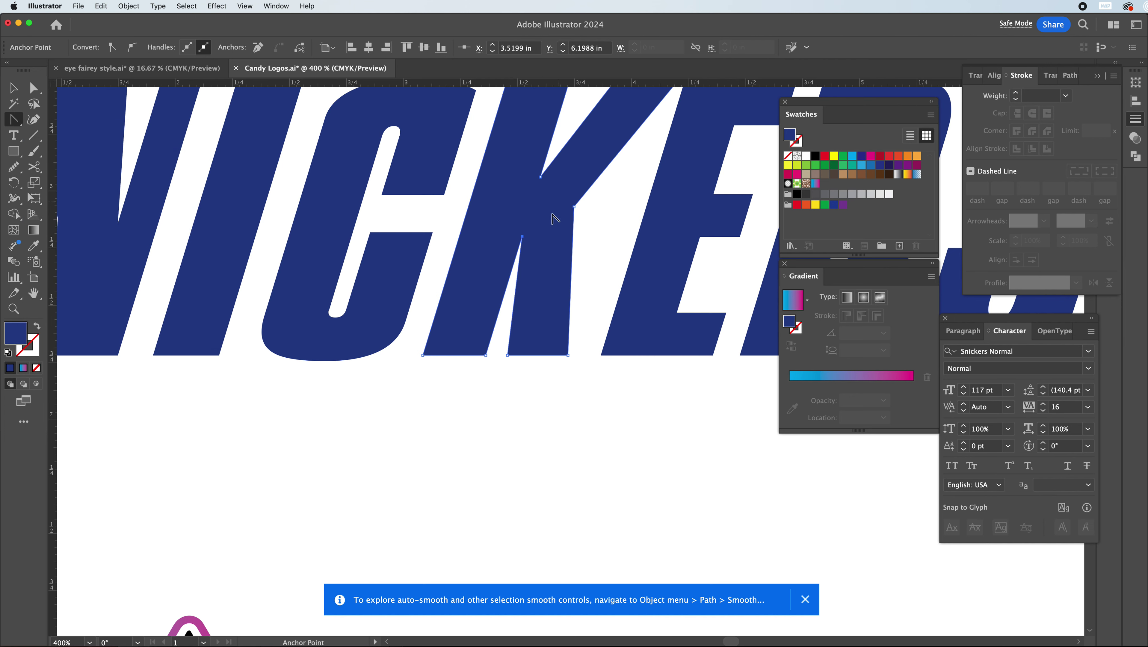
key(v)
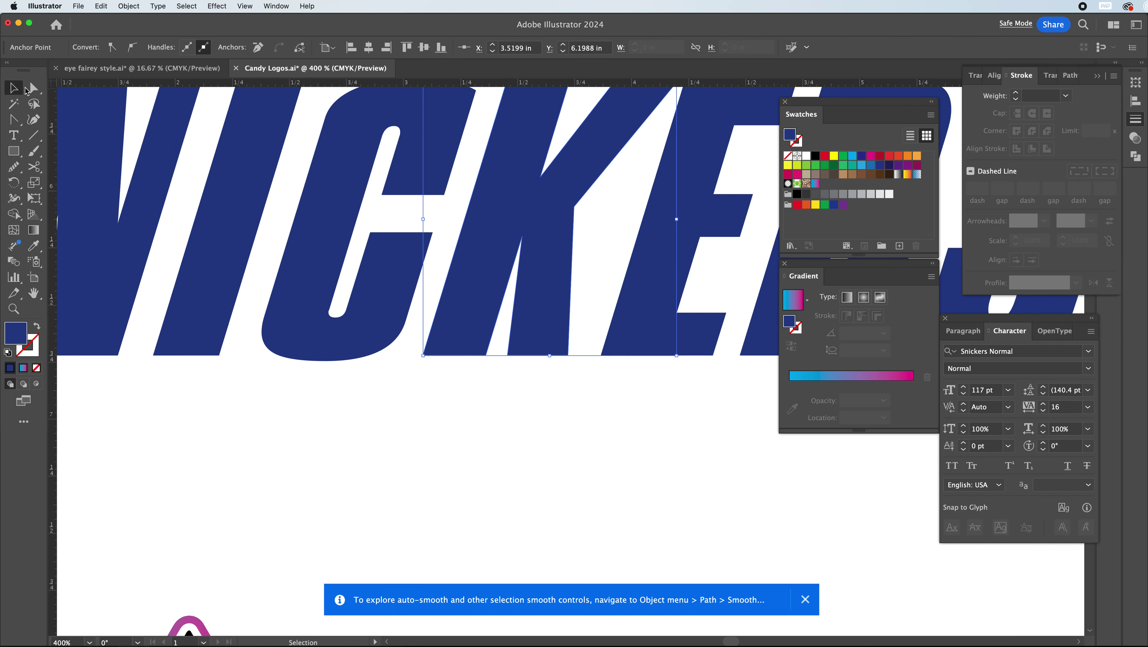
Shift the bottom-left anchor and the two right-edge anchors of the K's right leg slightly to the right
click(35, 89)
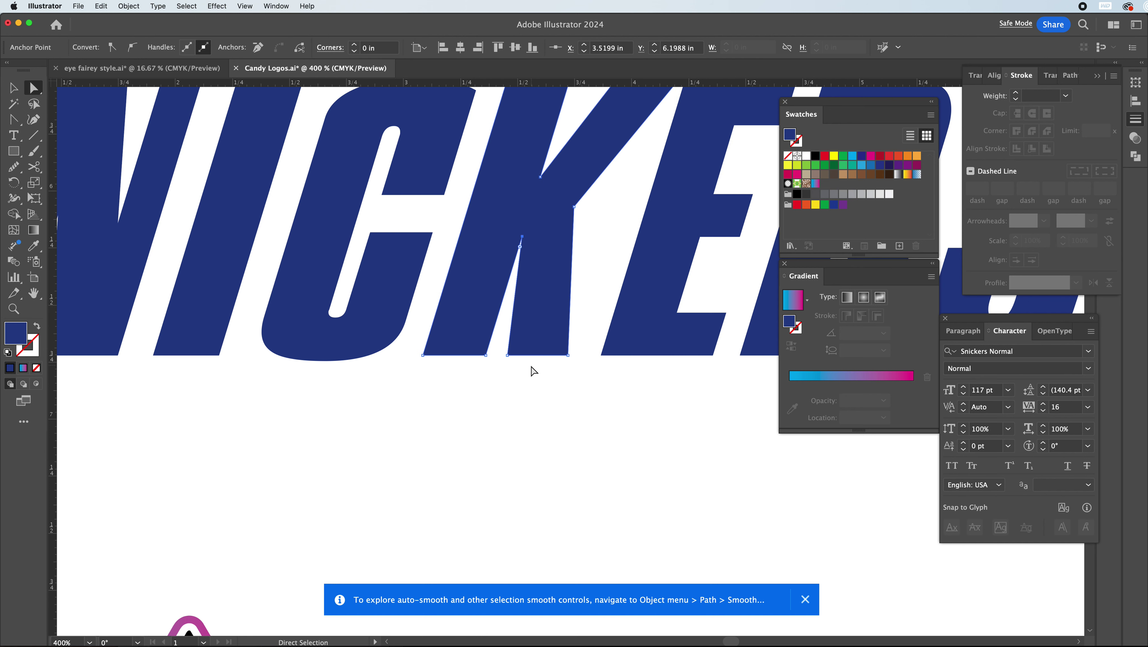
click(508, 356)
drag(508, 356, 516, 355)
click(568, 355)
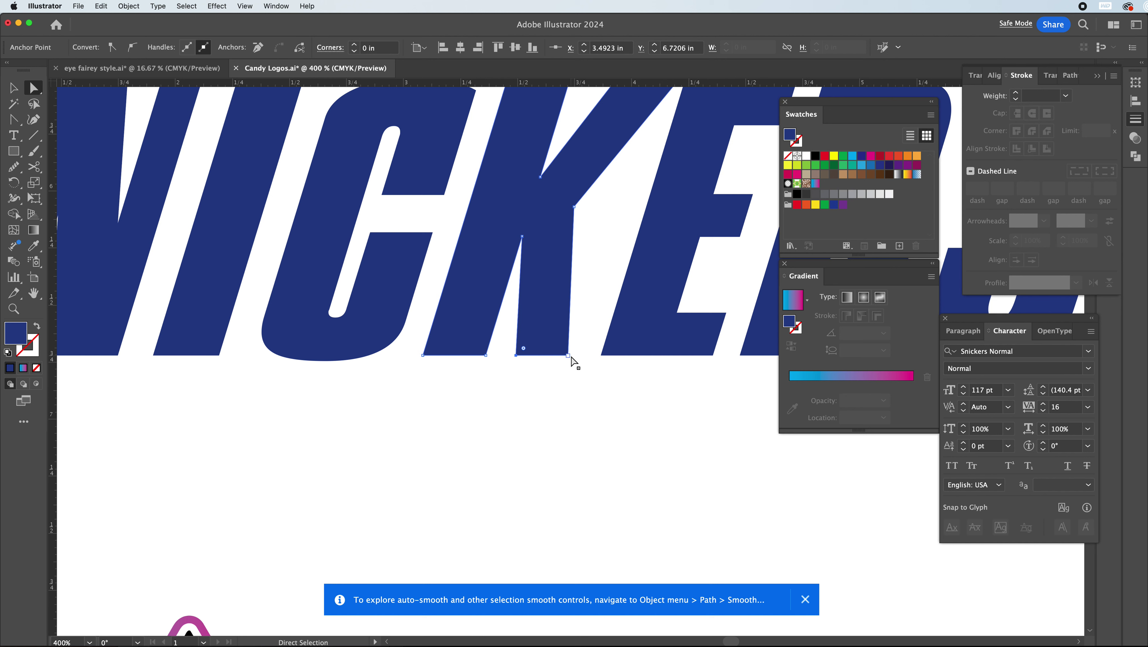
drag(574, 207, 578, 207)
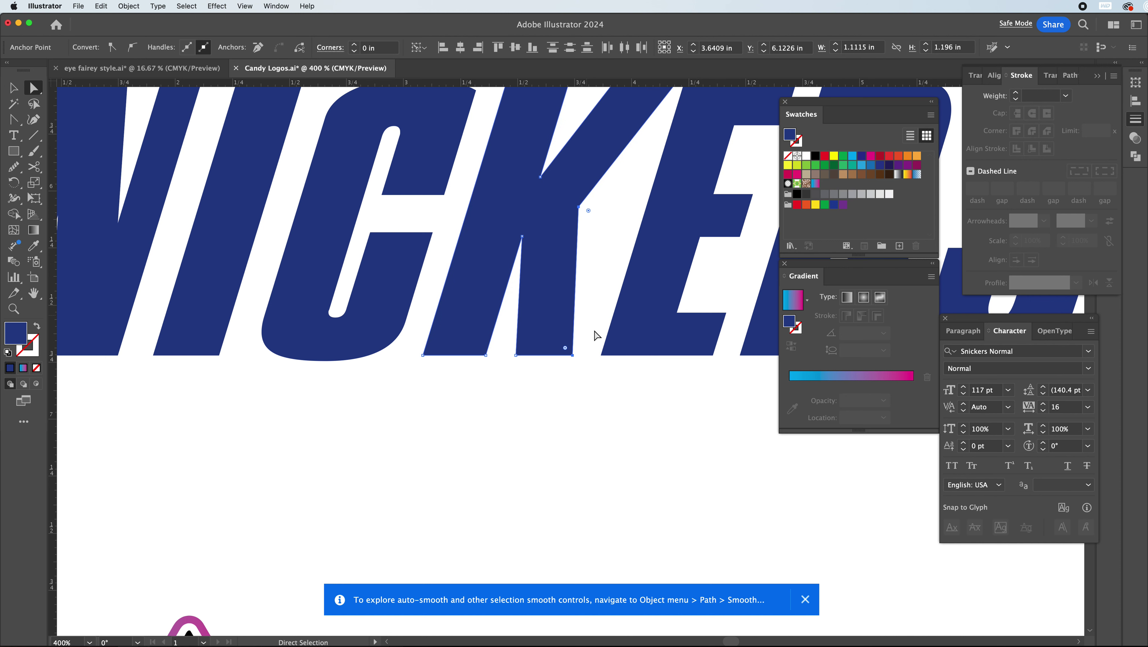
Move both bottom anchors of the K's right leg further right so the leg angles outward, and deselect the letter
click(589, 375)
drag(572, 355, 589, 356)
drag(516, 355, 530, 356)
scroll(576, 308, up, 5)
scroll(576, 313, down, 3)
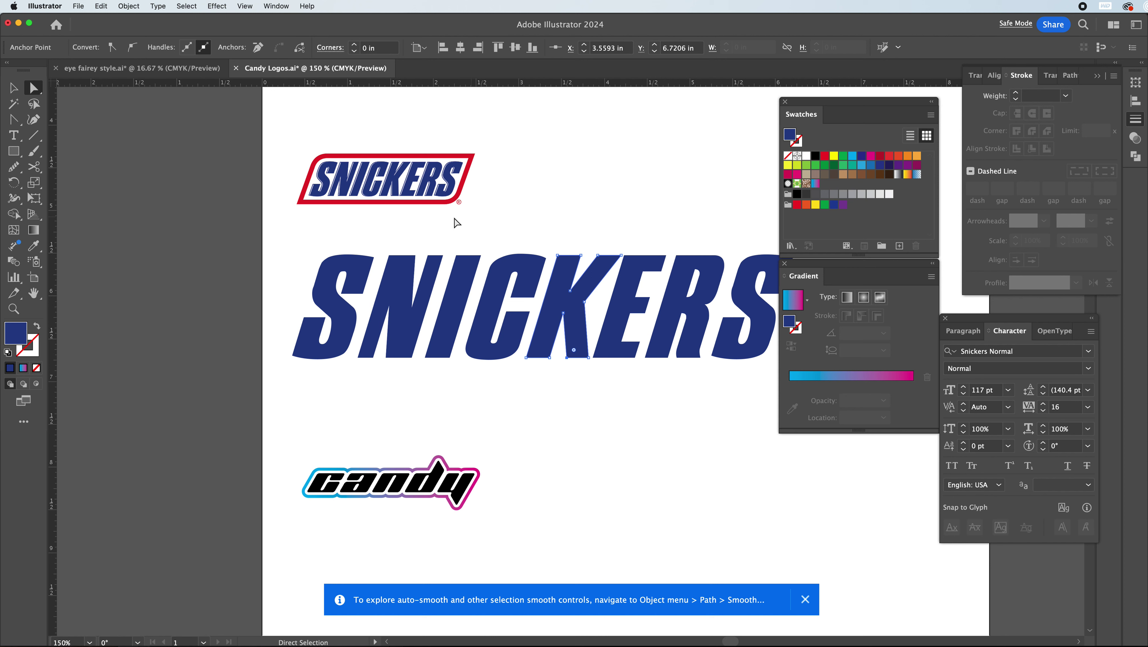
click(574, 226)
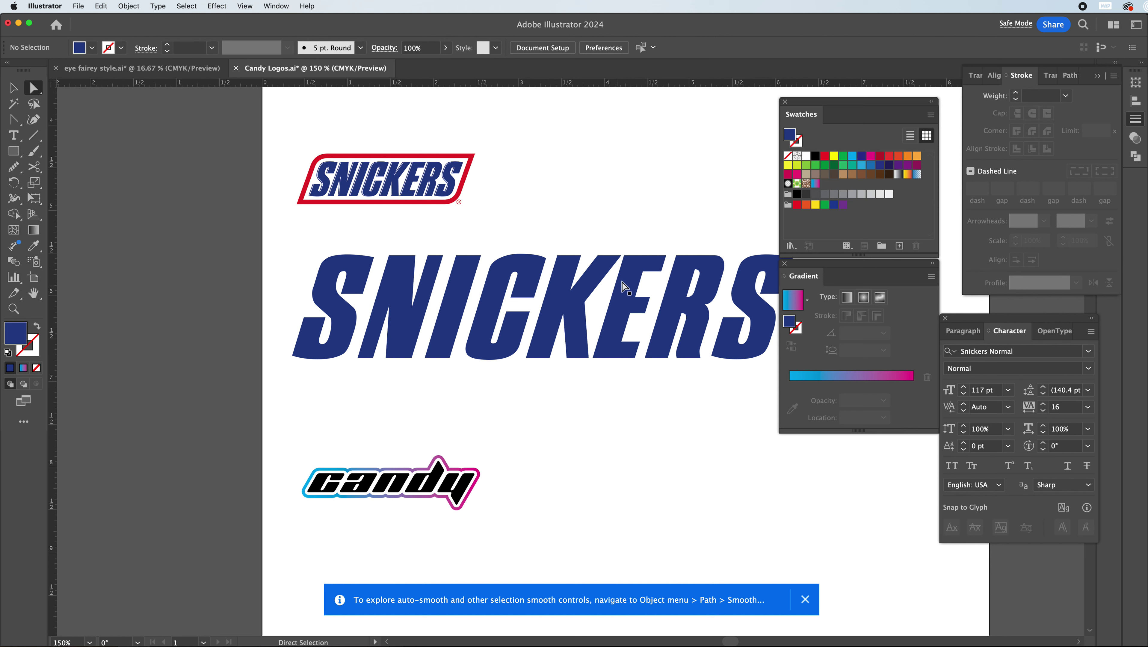
Move the final S of the large SNICKERS lettering left, closer to the R
click(712, 346)
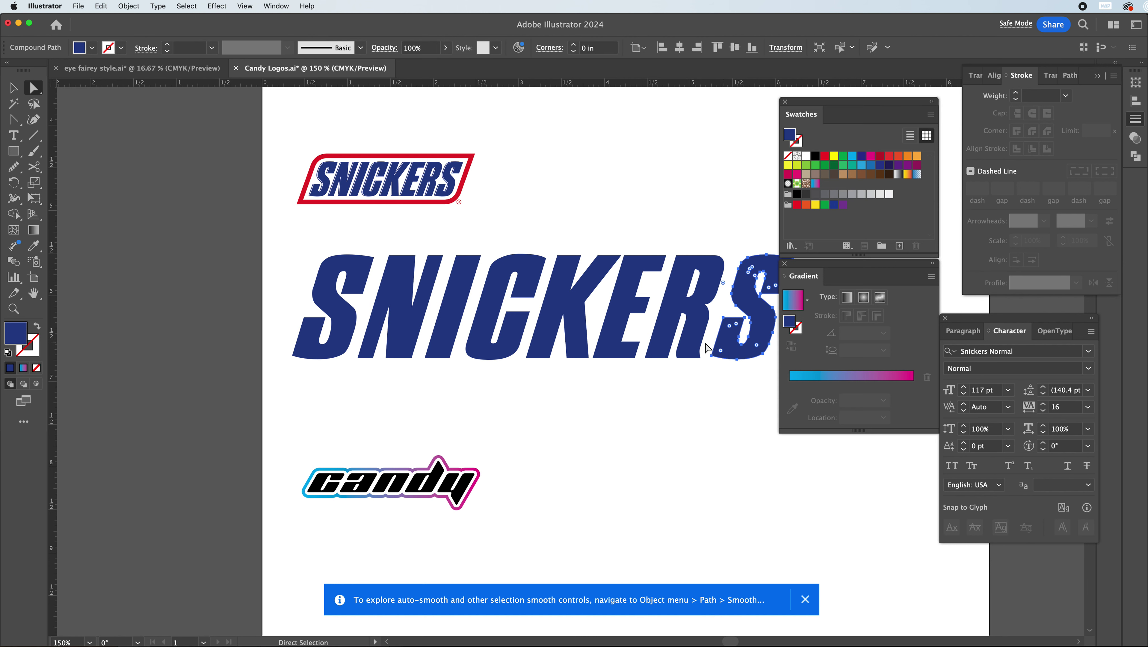
click(13, 88)
drag(750, 305, 719, 307)
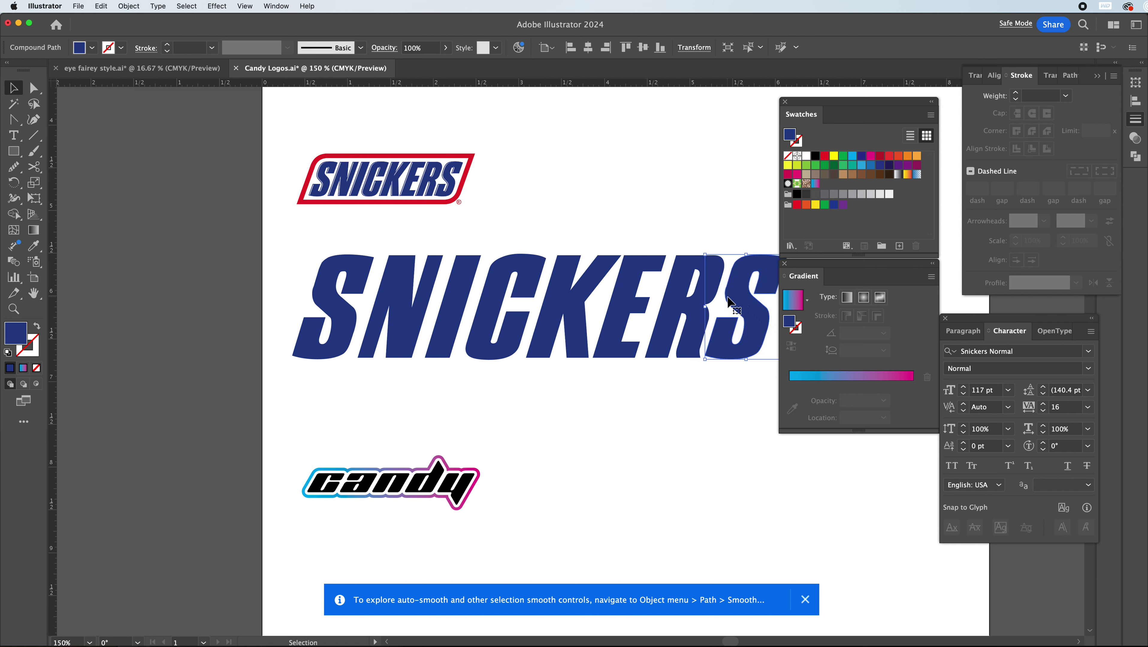
click(702, 322)
click(699, 248)
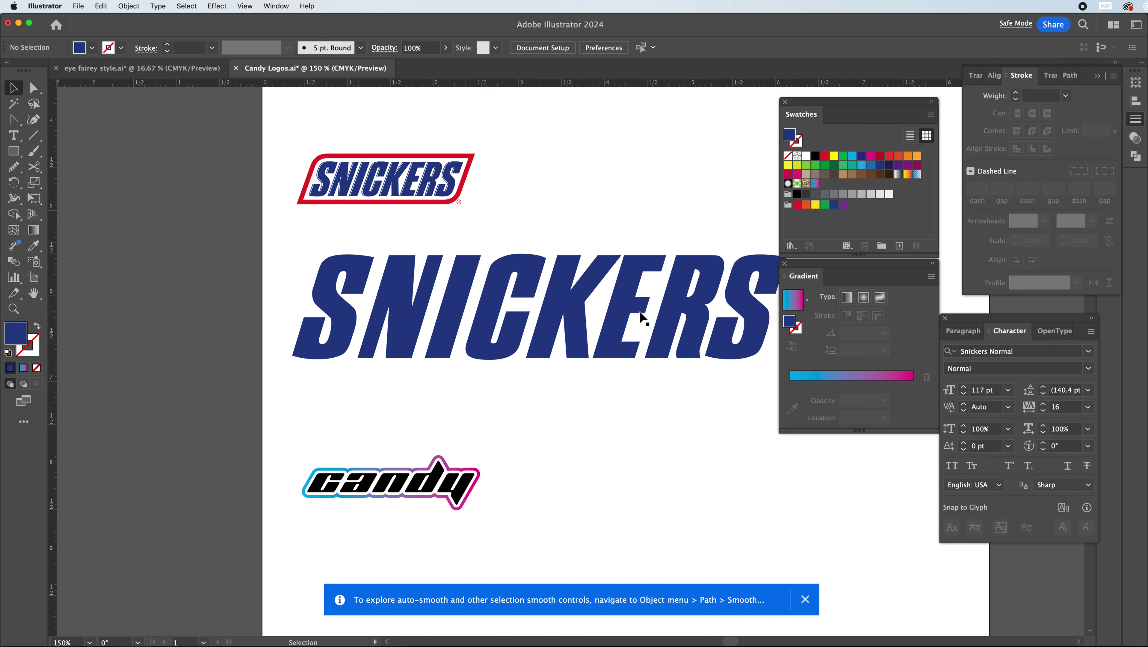
Move the R and the final S together slightly left, closer to the E
click(677, 317)
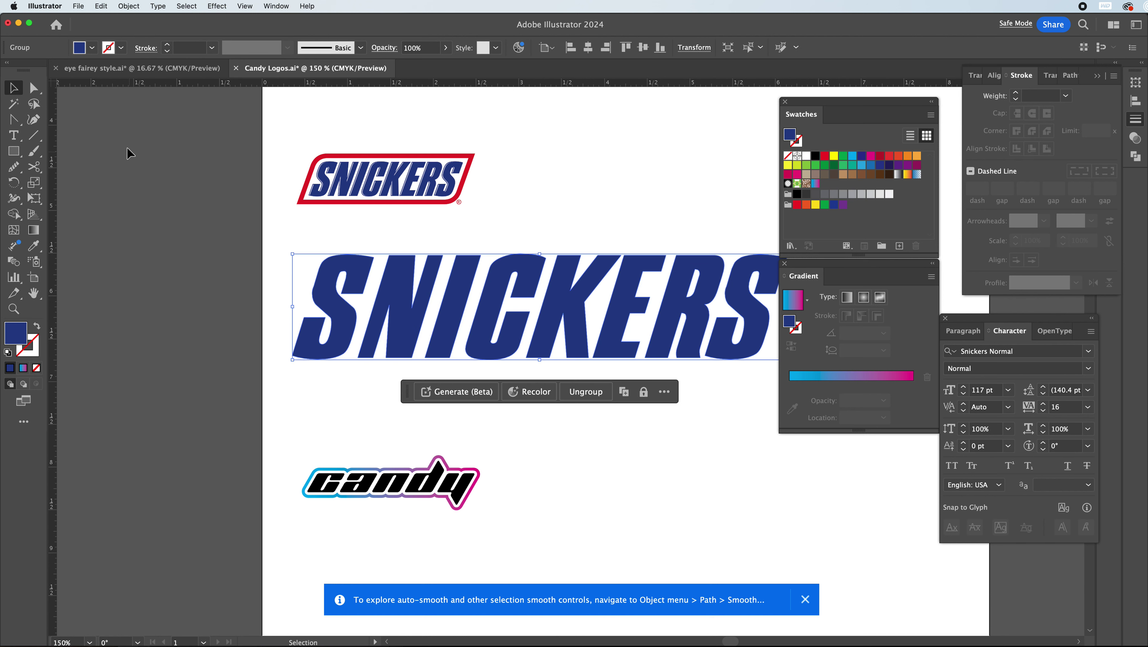
click(37, 89)
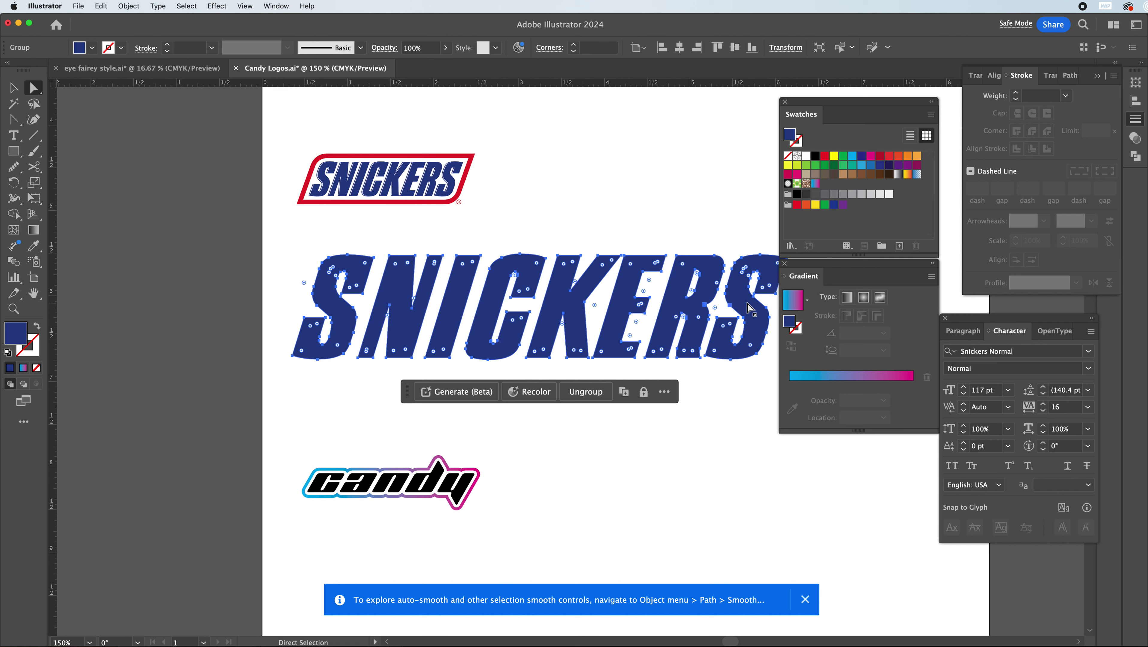
click(723, 252)
click(718, 290)
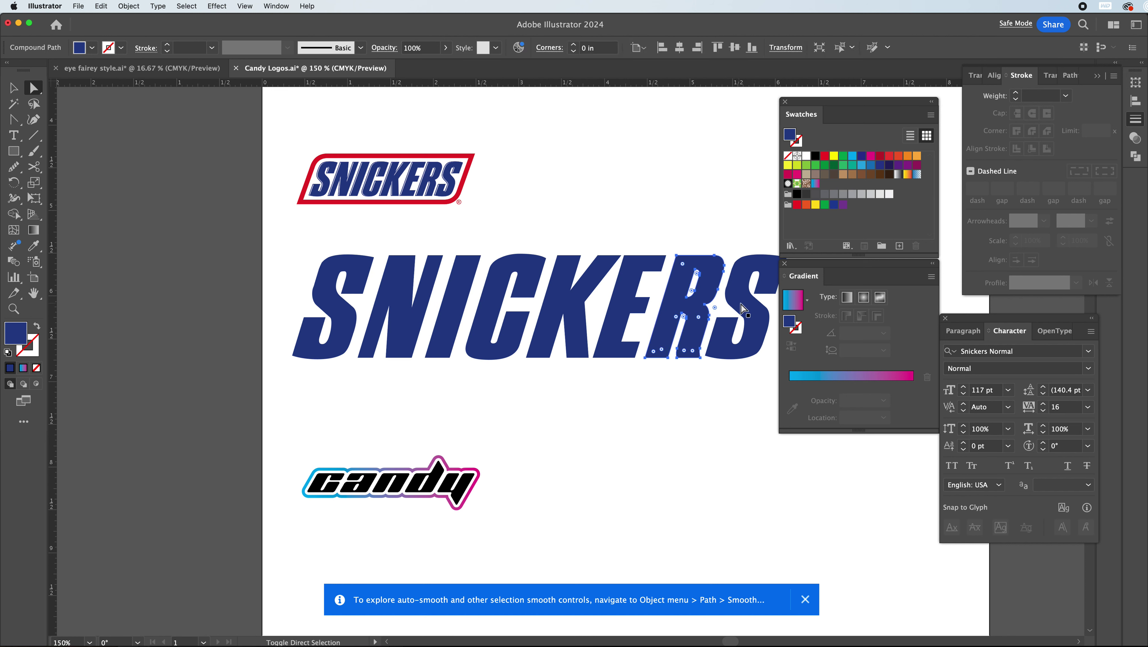
drag(748, 313, 743, 313)
Tighten the spacing of the remaining letters by progressively adding E, K, C, I and N to the selection and shifting them left
click(616, 320)
drag(616, 319, 528, 280)
click(533, 280)
shift+click(462, 286)
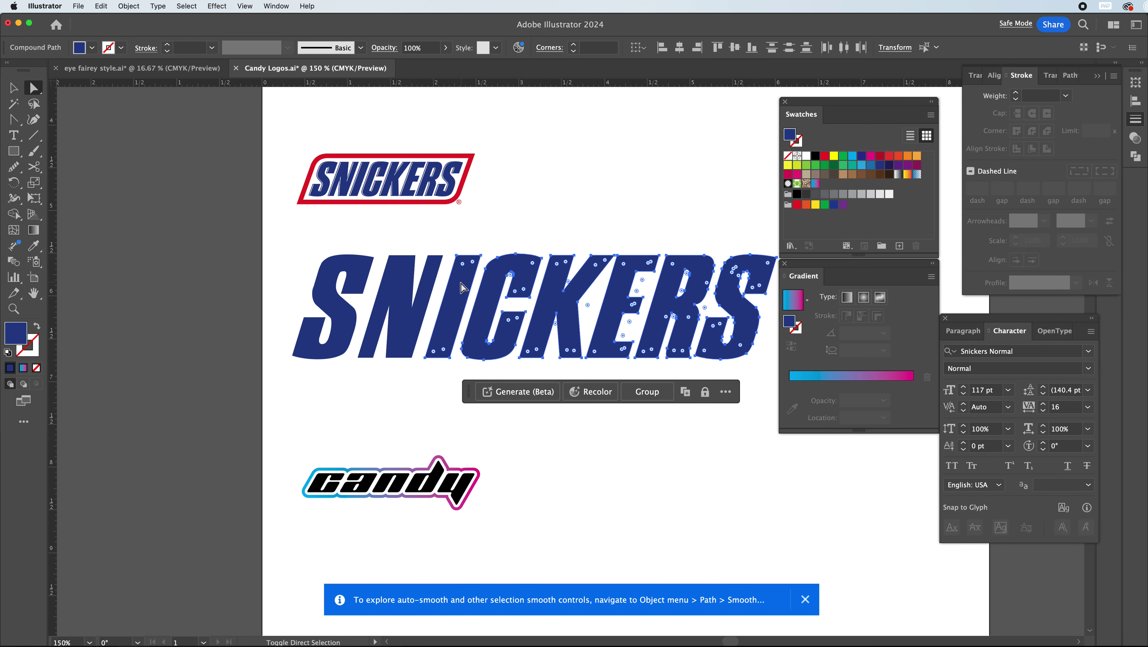
drag(461, 286, 460, 284)
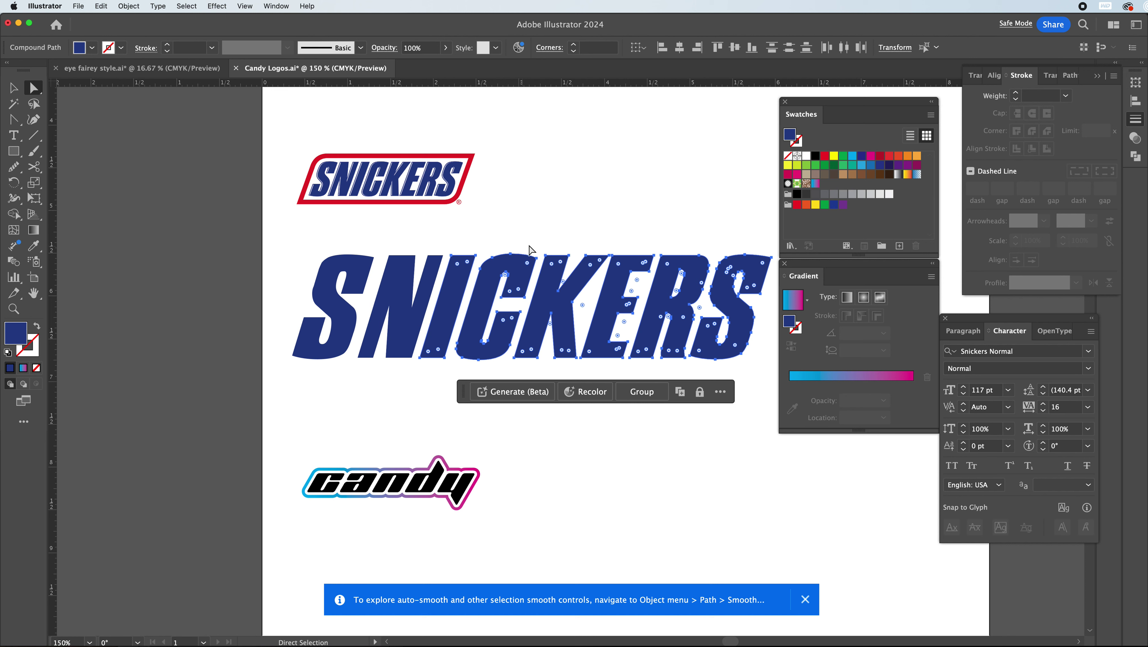
shift+click(388, 296)
drag(388, 291, 384, 291)
click(328, 233)
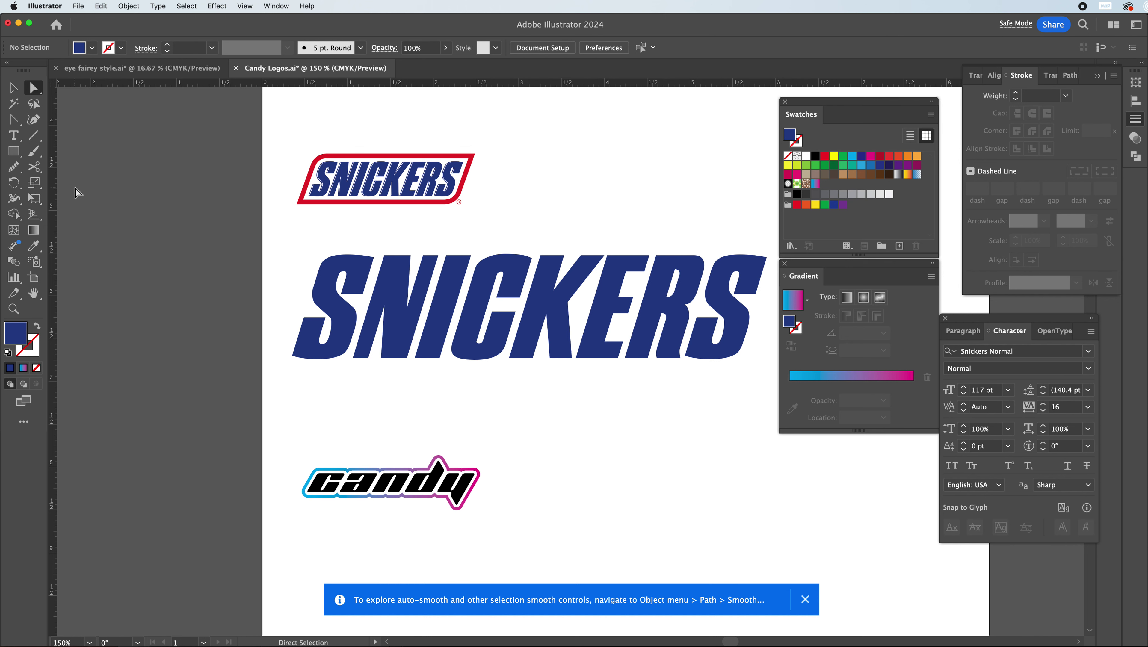
Draw a rectangle around the large SNICKERS lettering and fill it with white
click(14, 151)
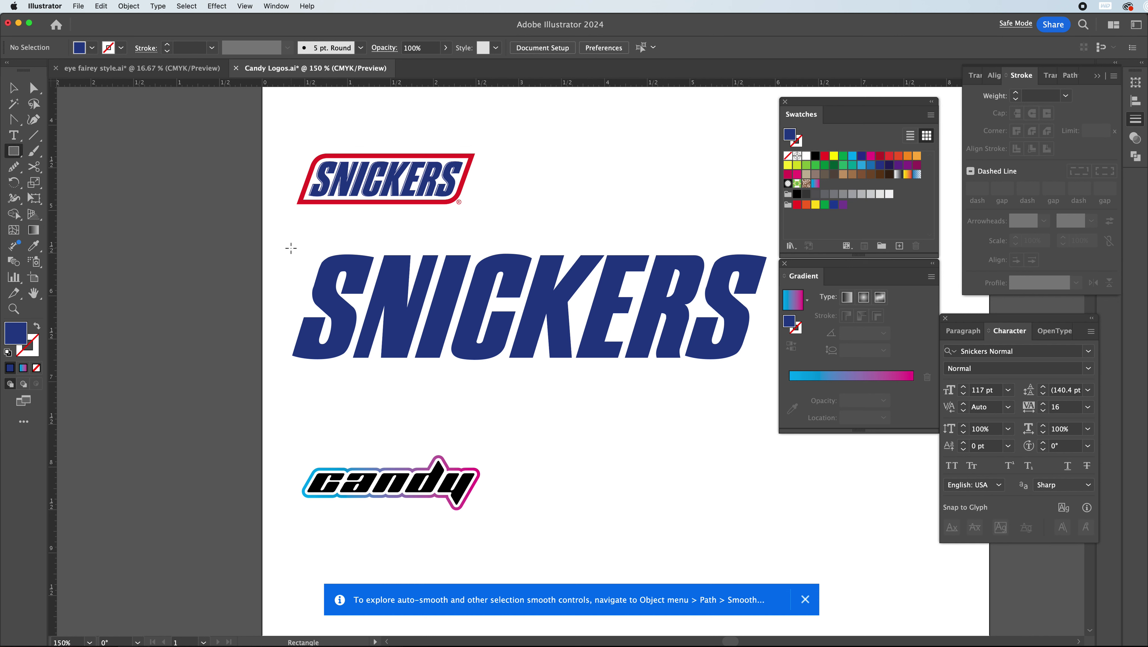
drag(290, 247, 771, 367)
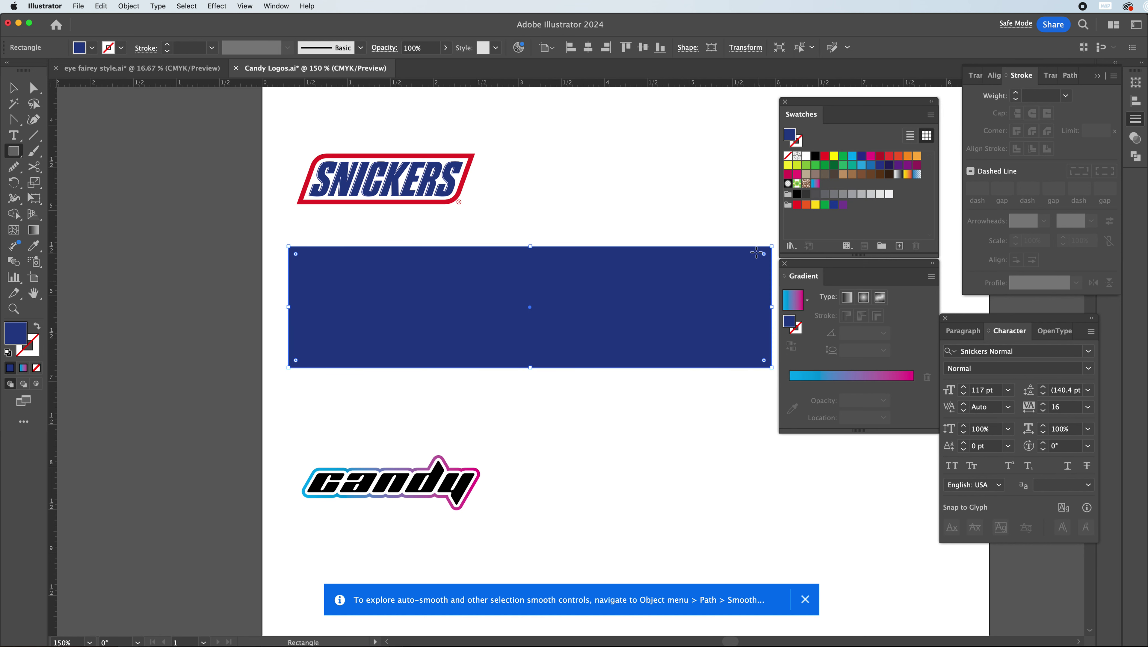
click(806, 156)
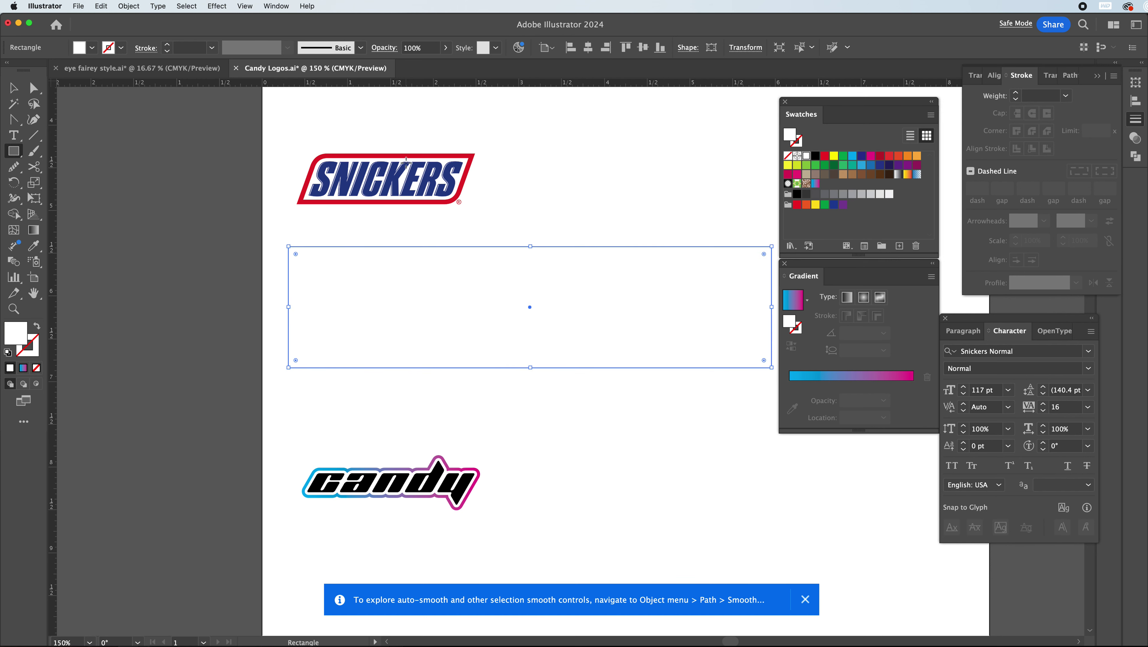
Give the rectangle a red FF0000 stroke and send it behind the SNICKERS lettering
key(a)
double_click(37, 350)
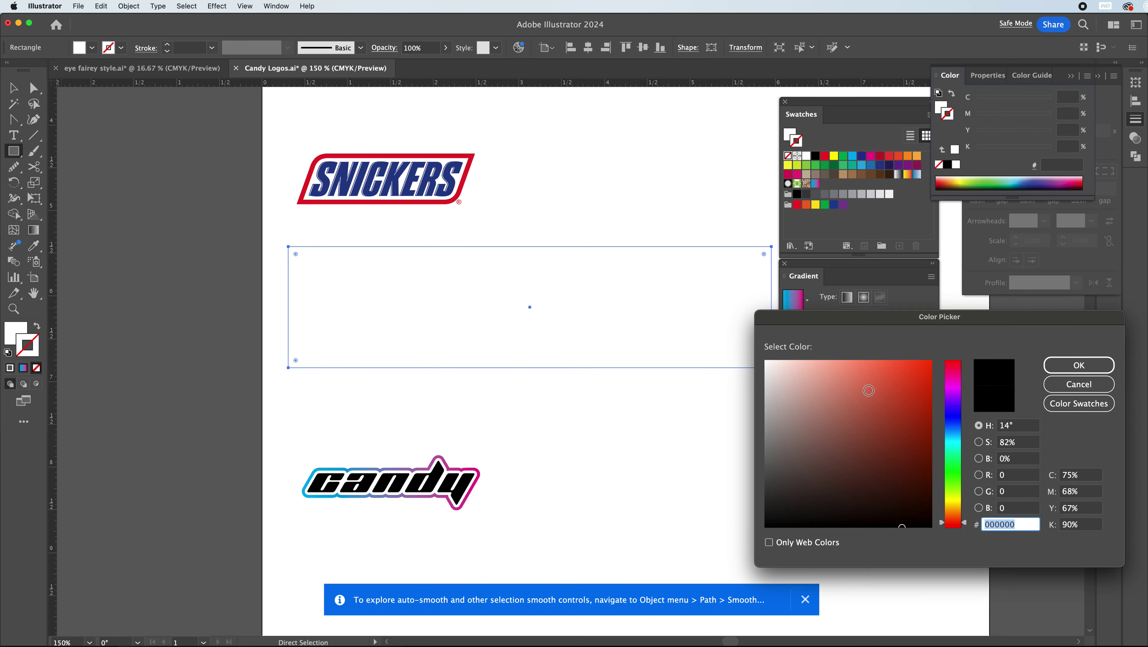
text(FF0000)
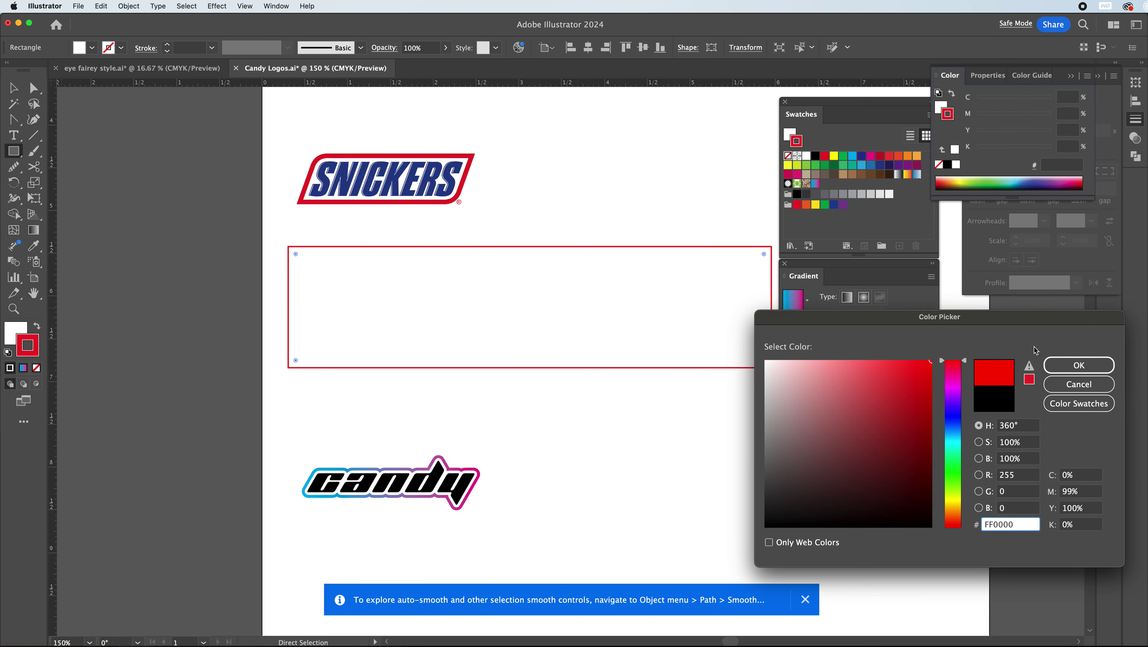
key(Return)
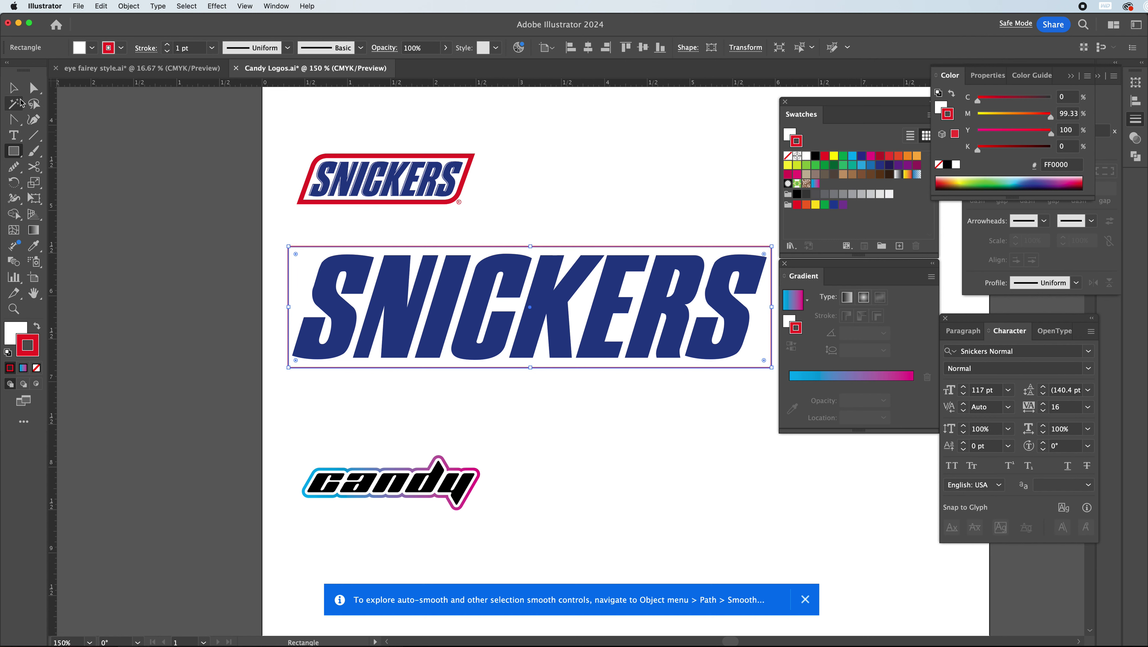
Try to slant the rectangle with Free Transform while only its lower-left corner anchor is selected
click(34, 89)
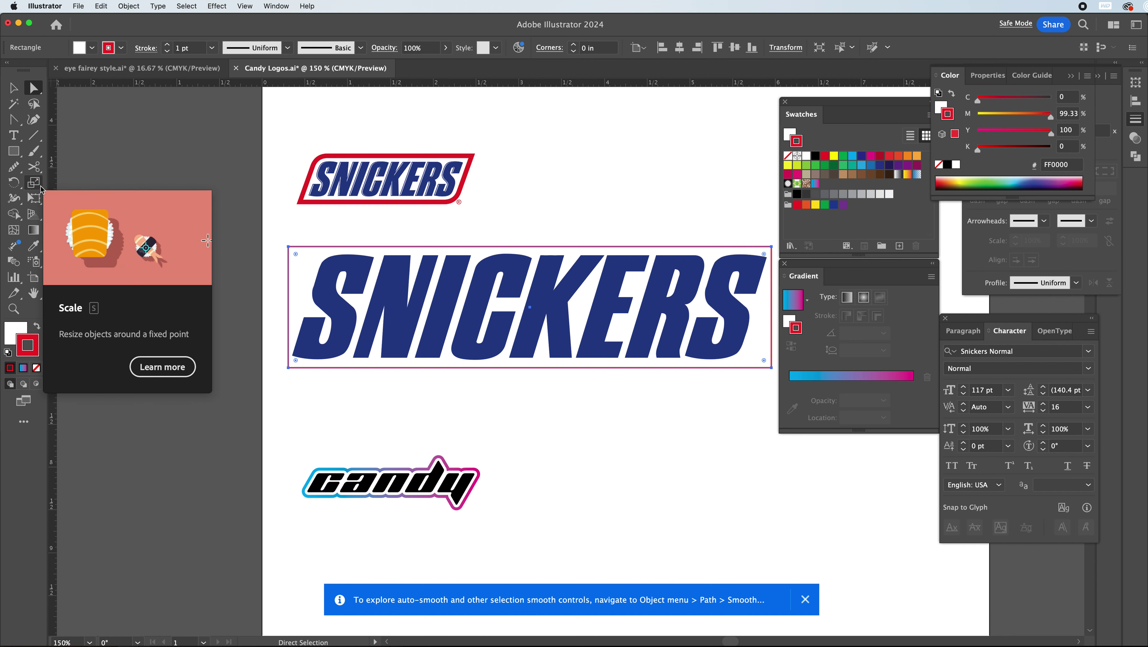
click(288, 368)
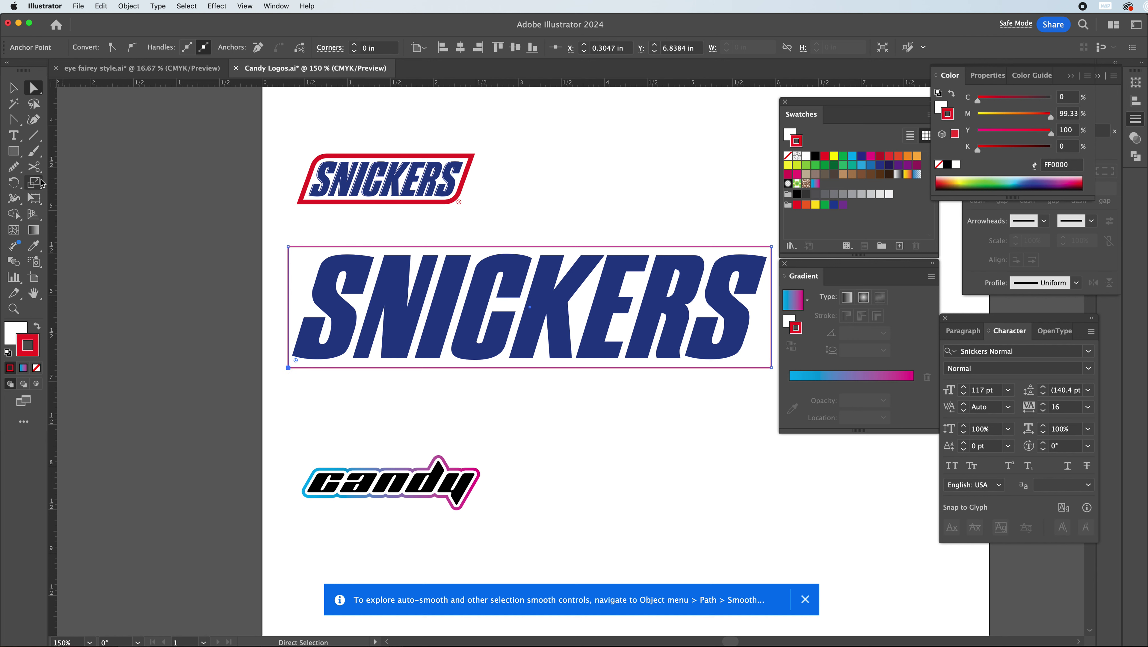
click(35, 198)
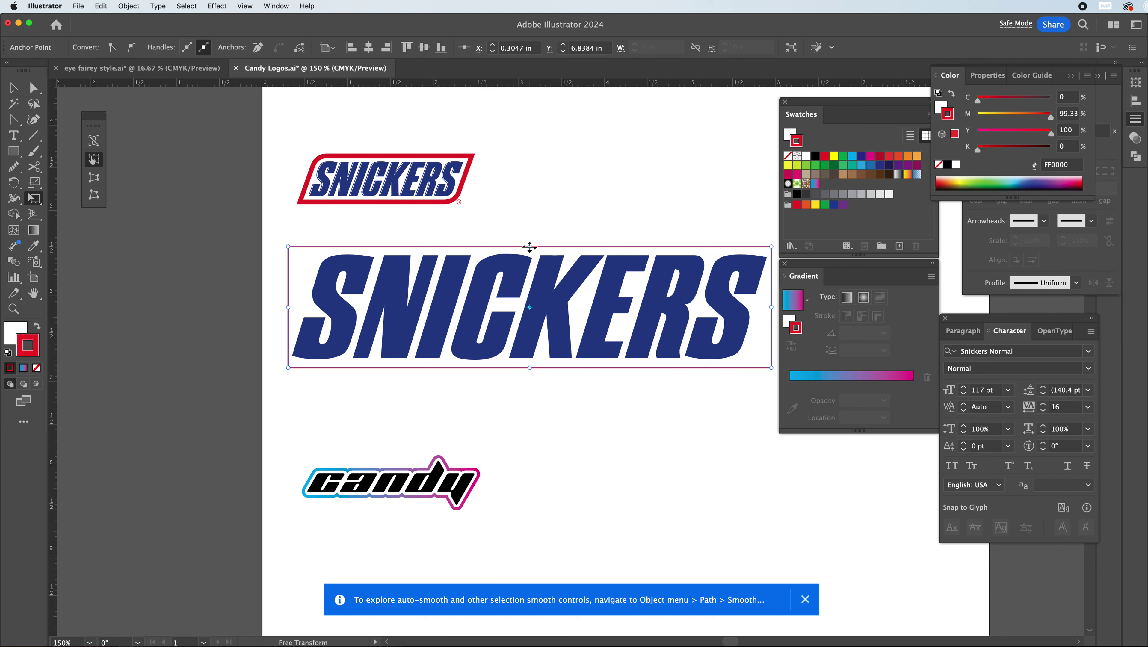
drag(529, 247, 568, 245)
drag(528, 370, 497, 367)
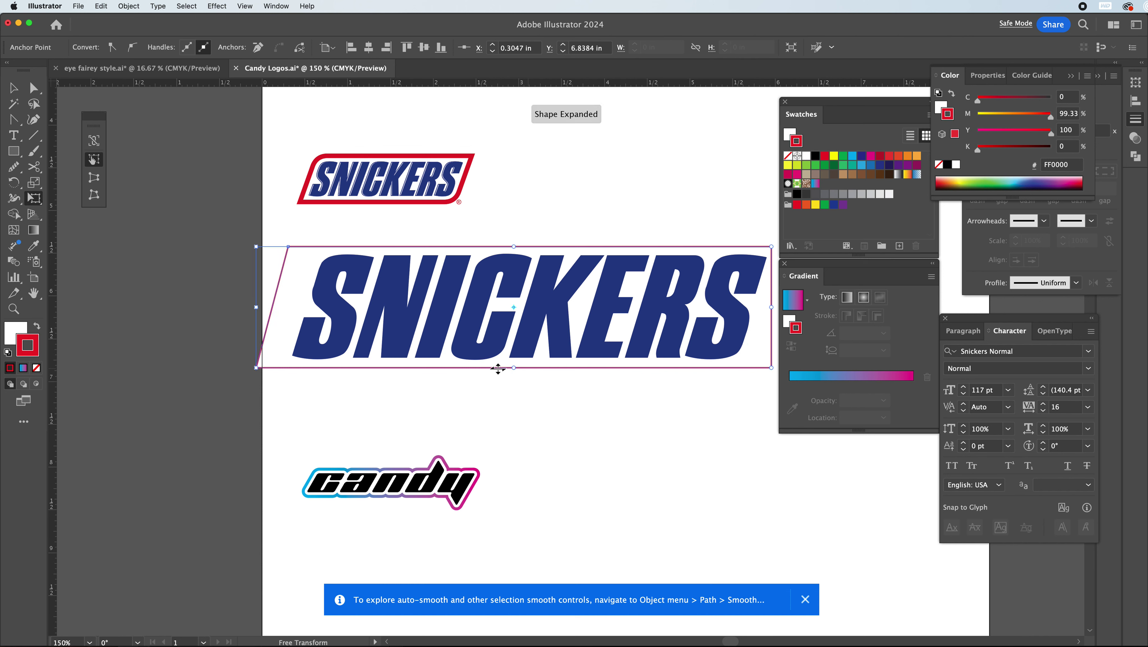
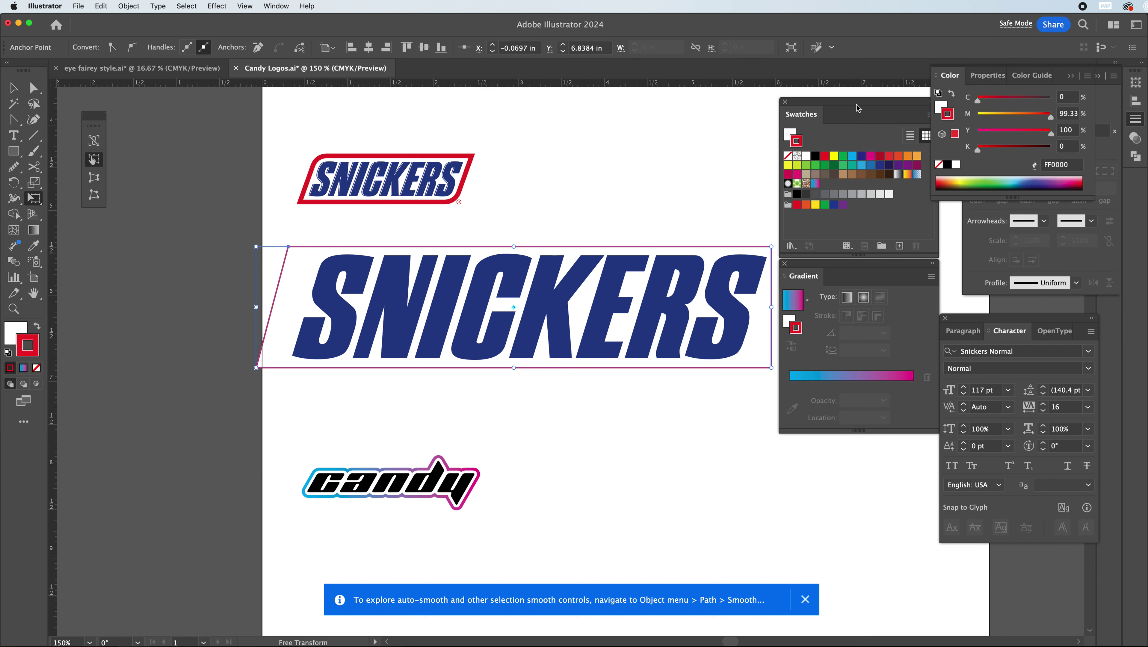
Move the Swatches and Gradient panels clear of the artwork and undo the single-corner slant of the rectangle
drag(857, 108, 895, 101)
drag(811, 263, 883, 266)
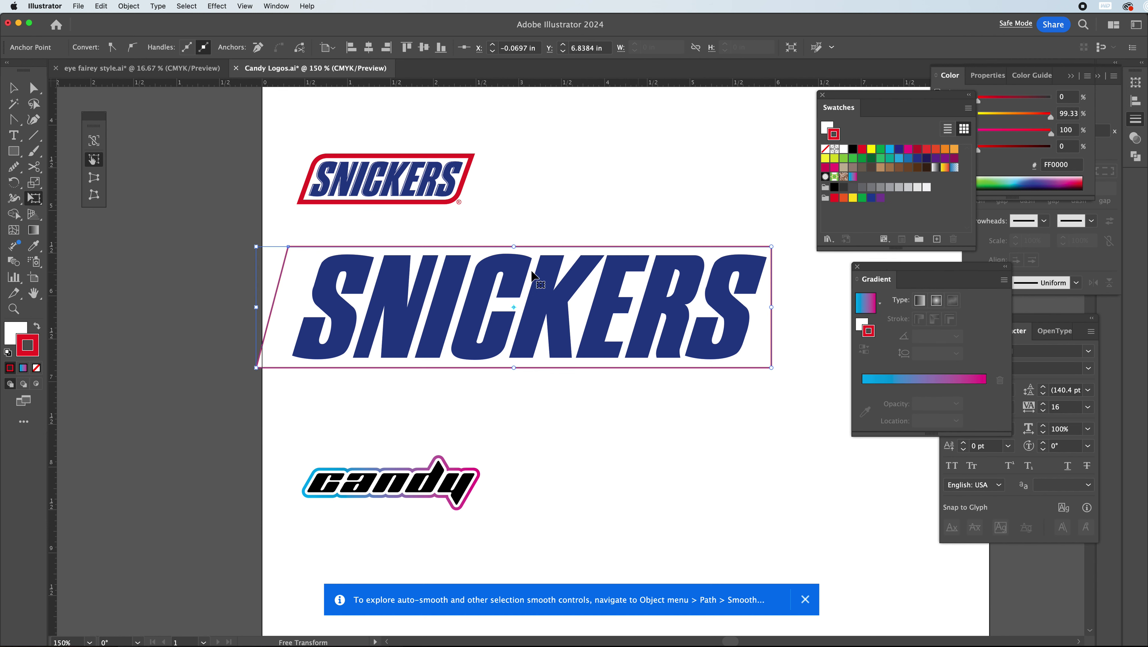
key(super+z)
key(super+z)
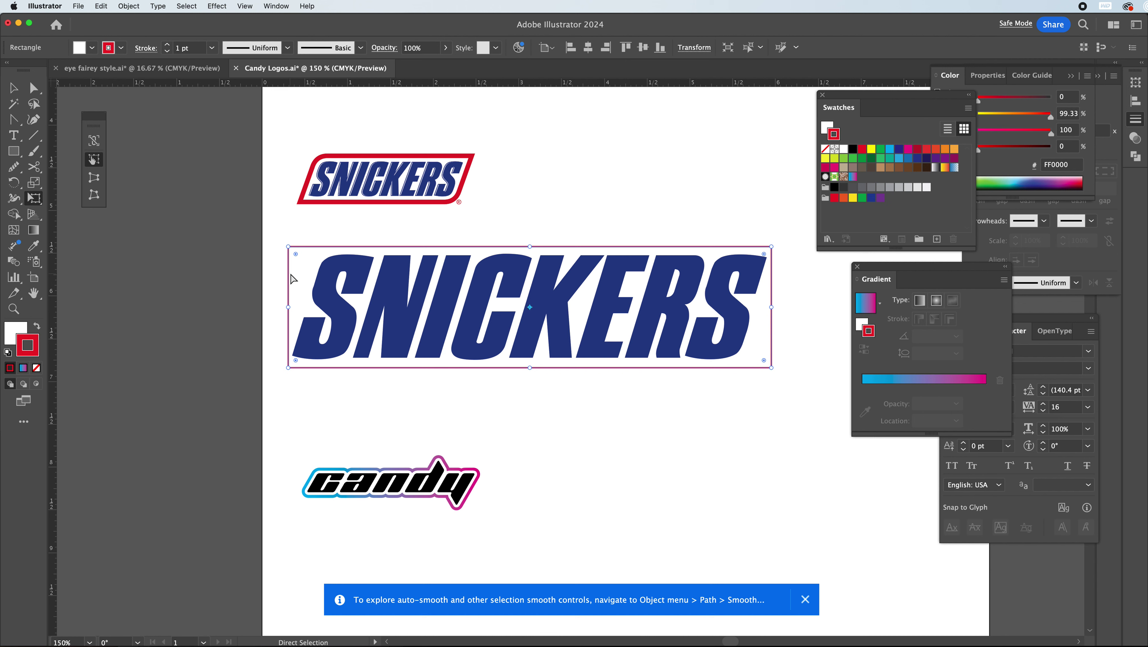
Shear the whole rectangle into a parallelogram following the letters' slant and move its left edge inward toward the first S
drag(530, 368, 498, 373)
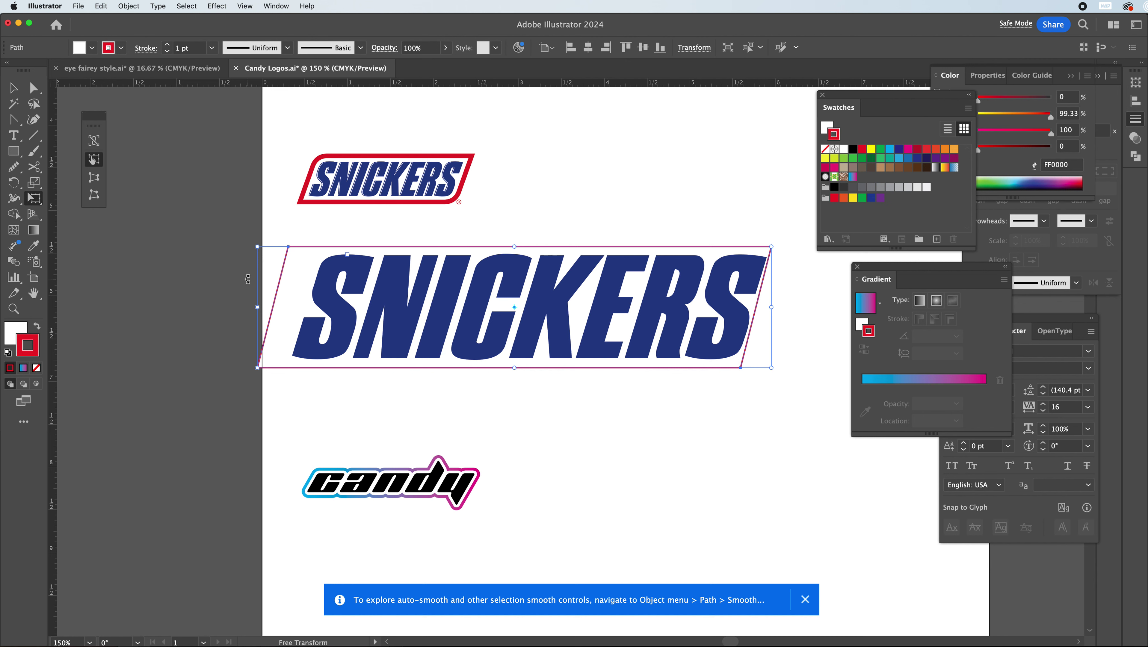
key(a)
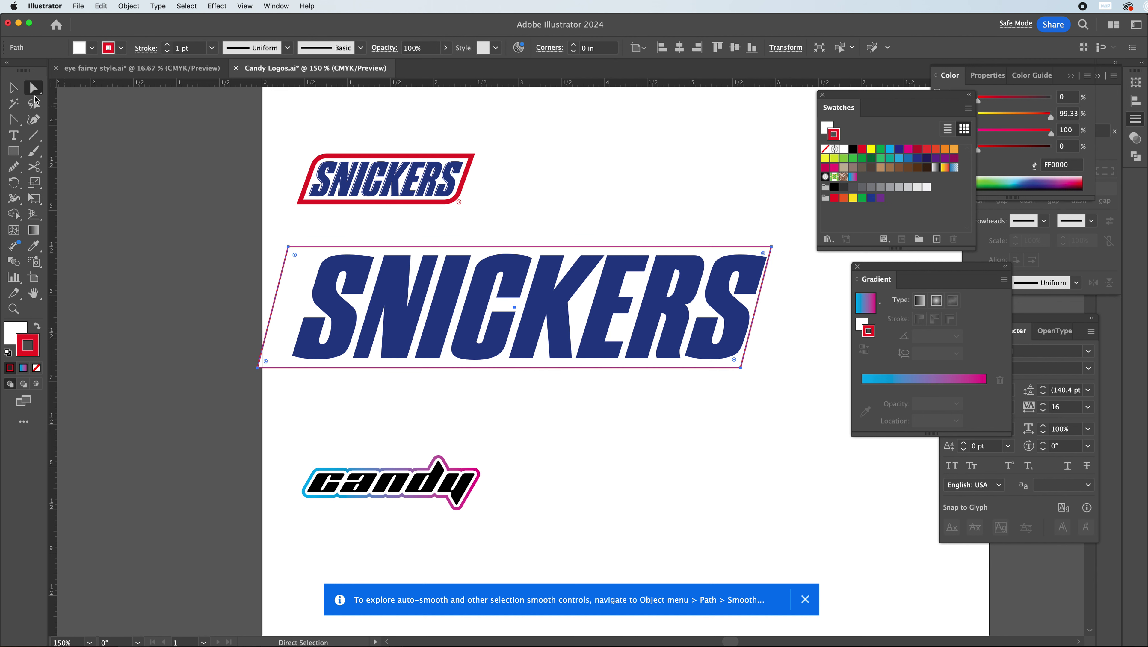
click(288, 248)
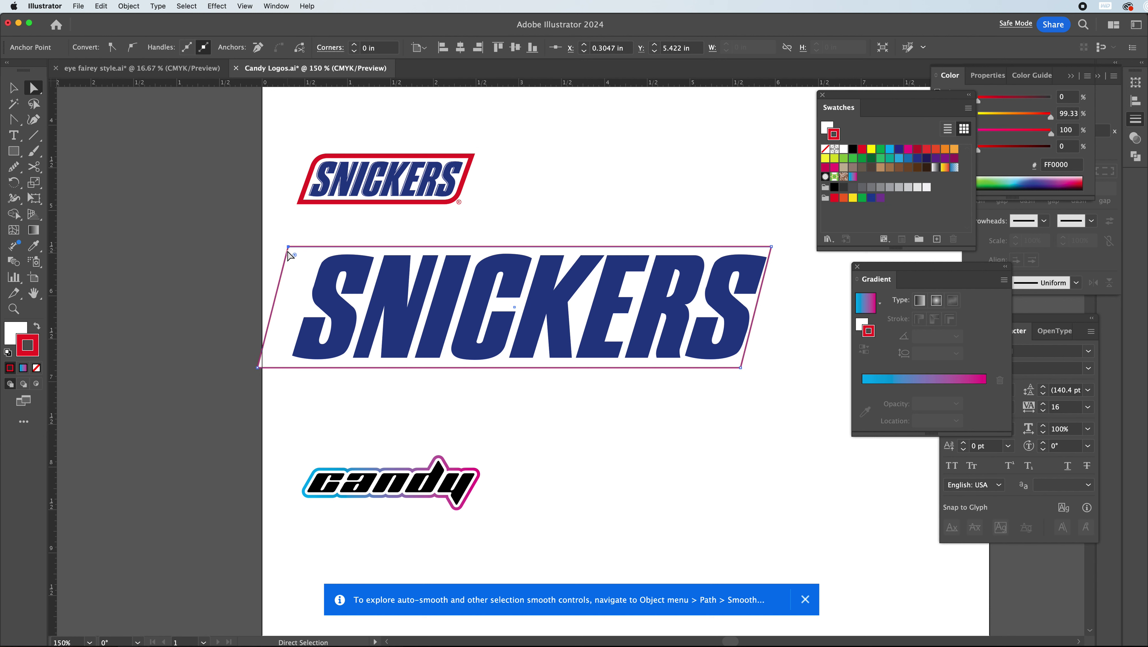
shift+click(259, 368)
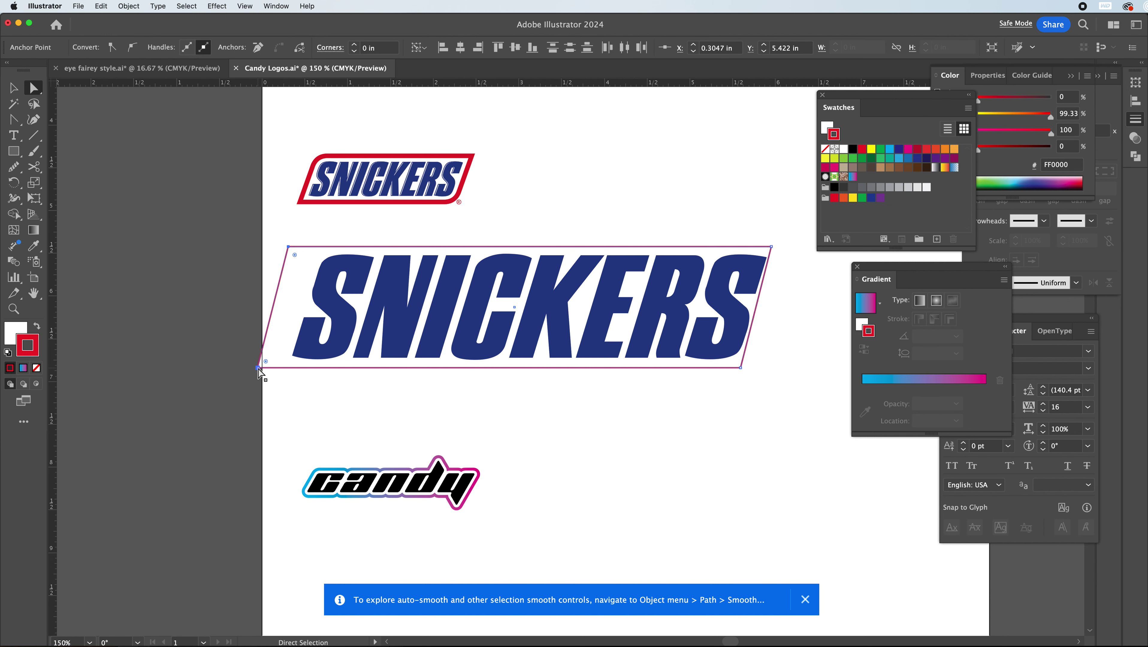
drag(259, 368, 283, 365)
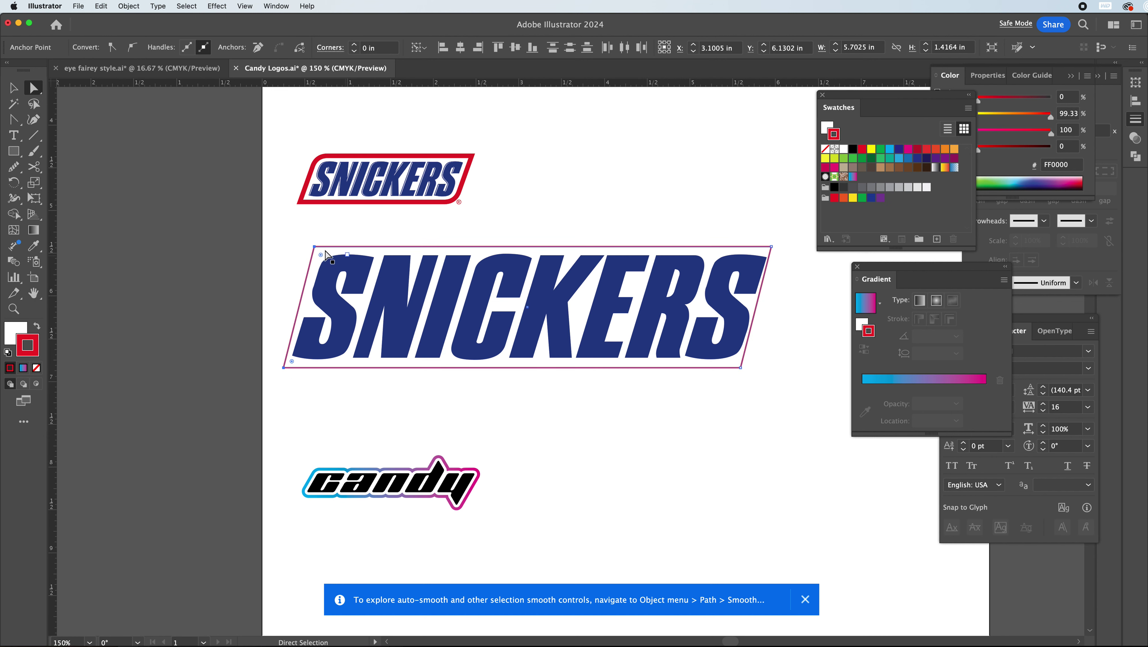
Shift the parallelogram's upper-left corner slightly inward and move its right and left edges outward, widening the margin around the SNICKERS lettering
click(313, 246)
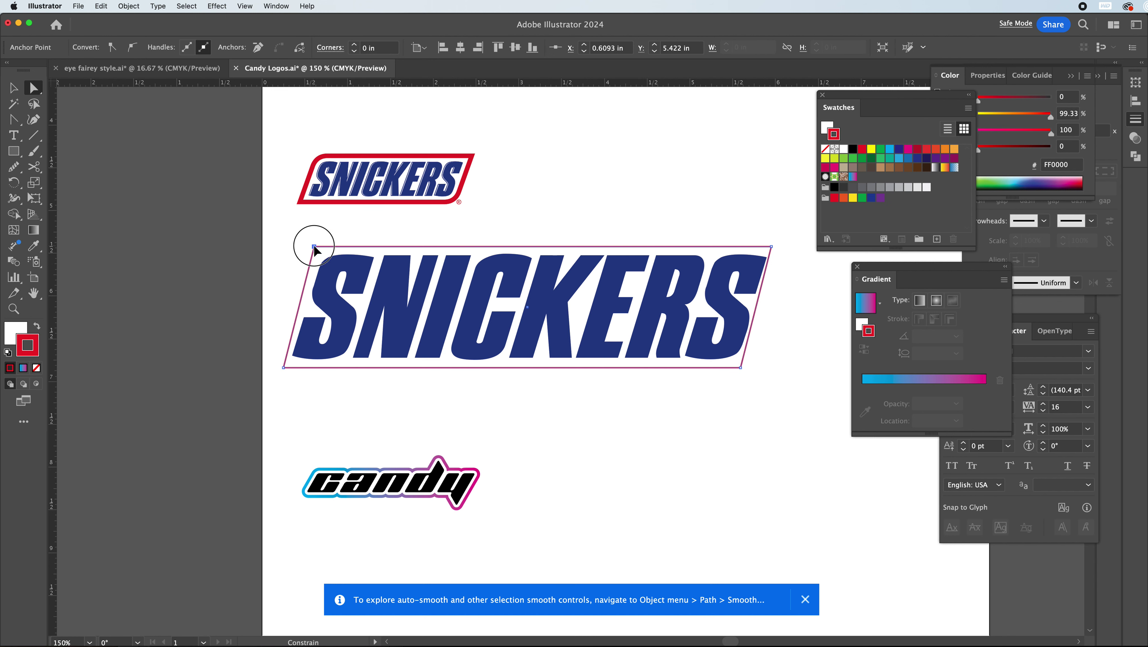
drag(313, 246, 320, 246)
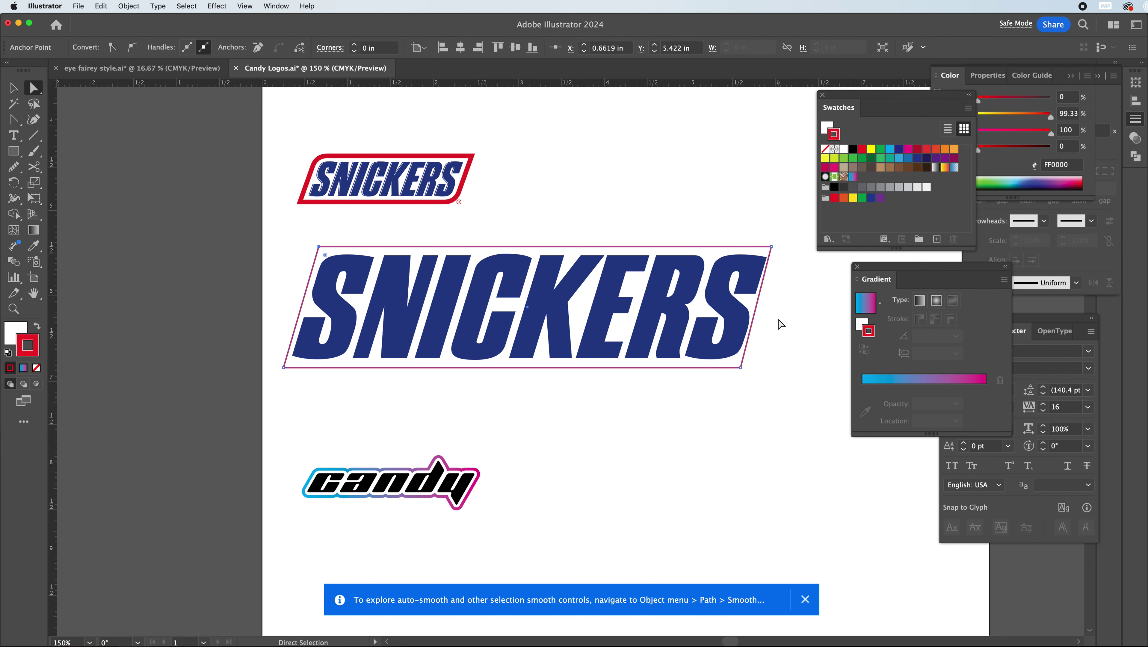
shift+click(771, 247)
shift+click(741, 367)
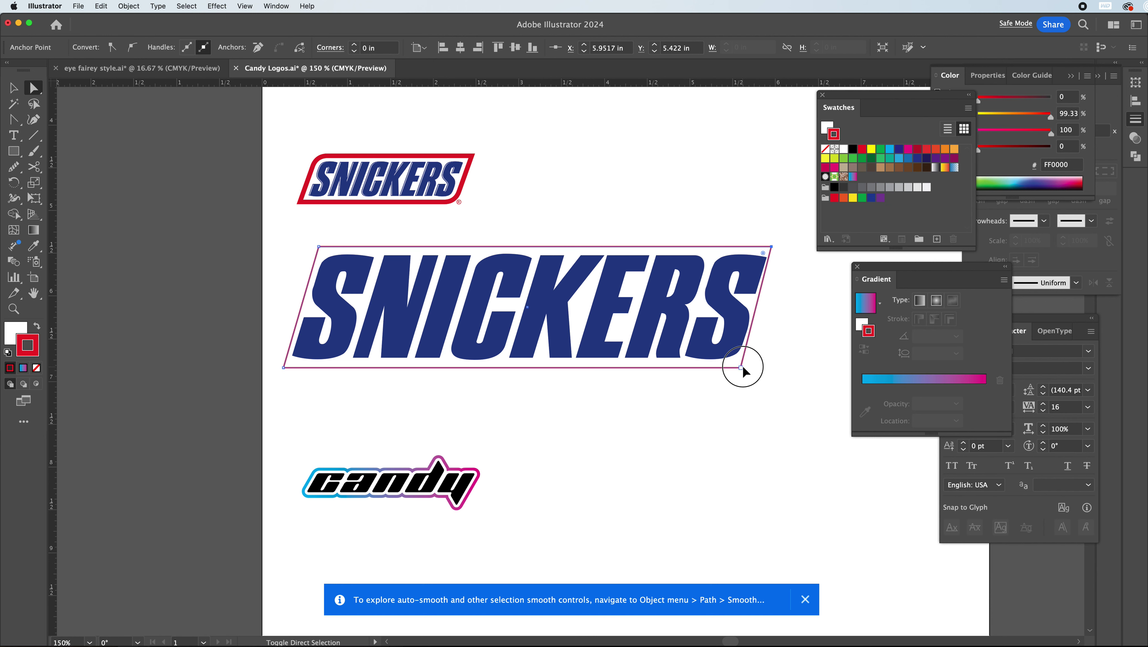
drag(742, 370, 752, 370)
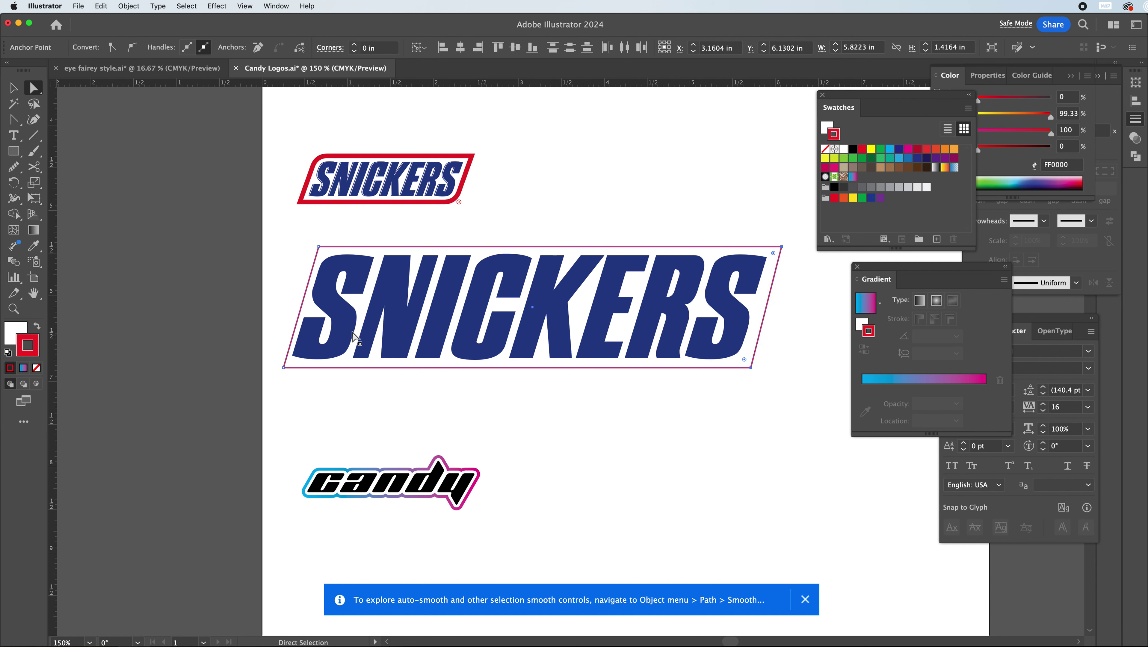
click(284, 368)
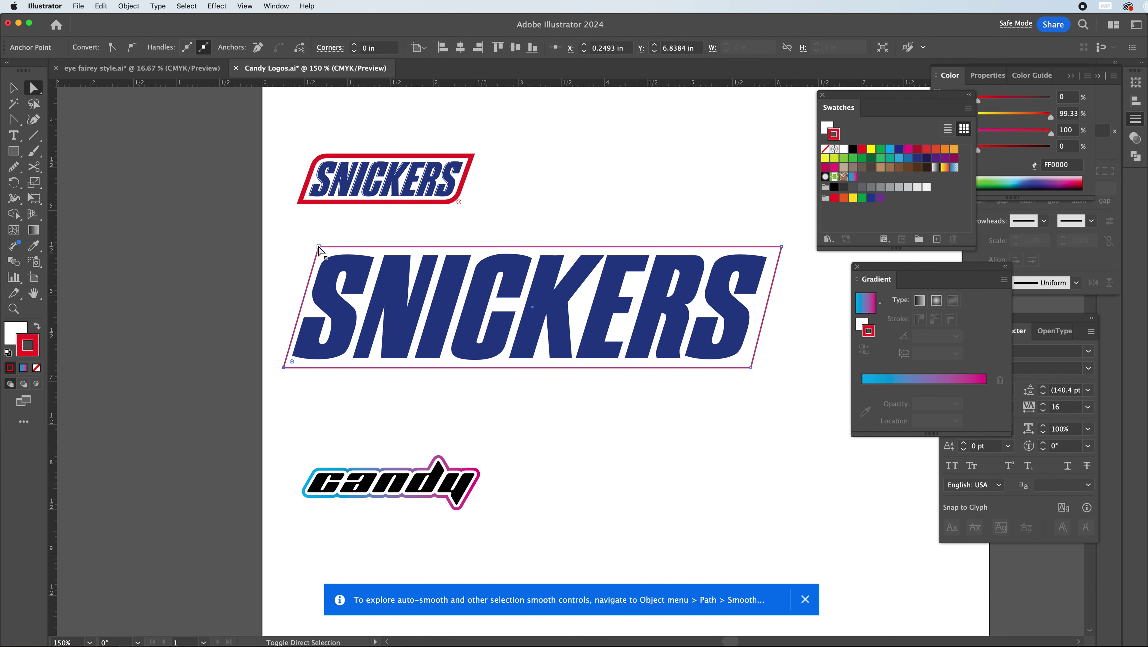
shift+click(319, 246)
drag(319, 247, 309, 247)
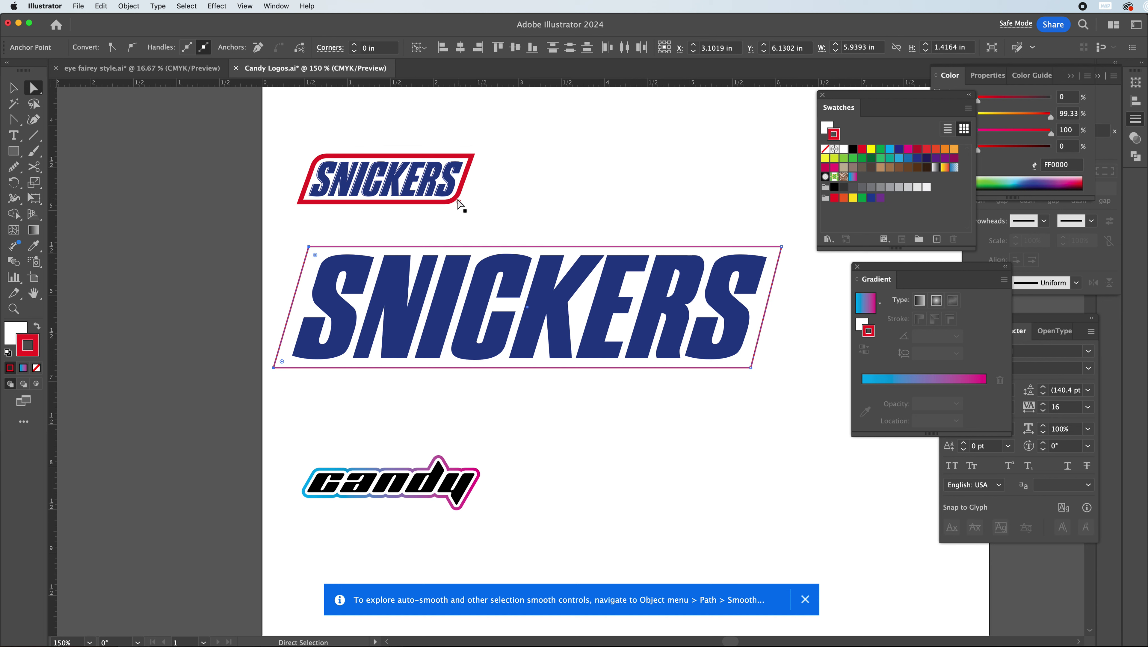
Round the parallelogram's lower-right corner to about 0.42 in and its upper-left corner to about 0.41 in
click(750, 368)
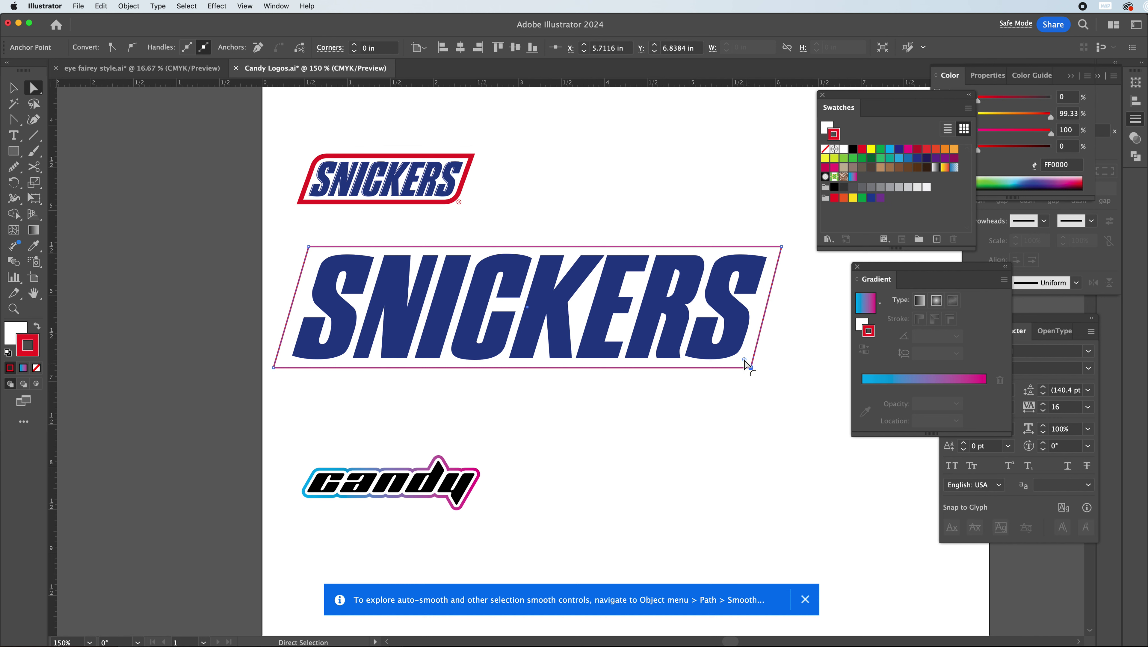
drag(744, 360, 711, 341)
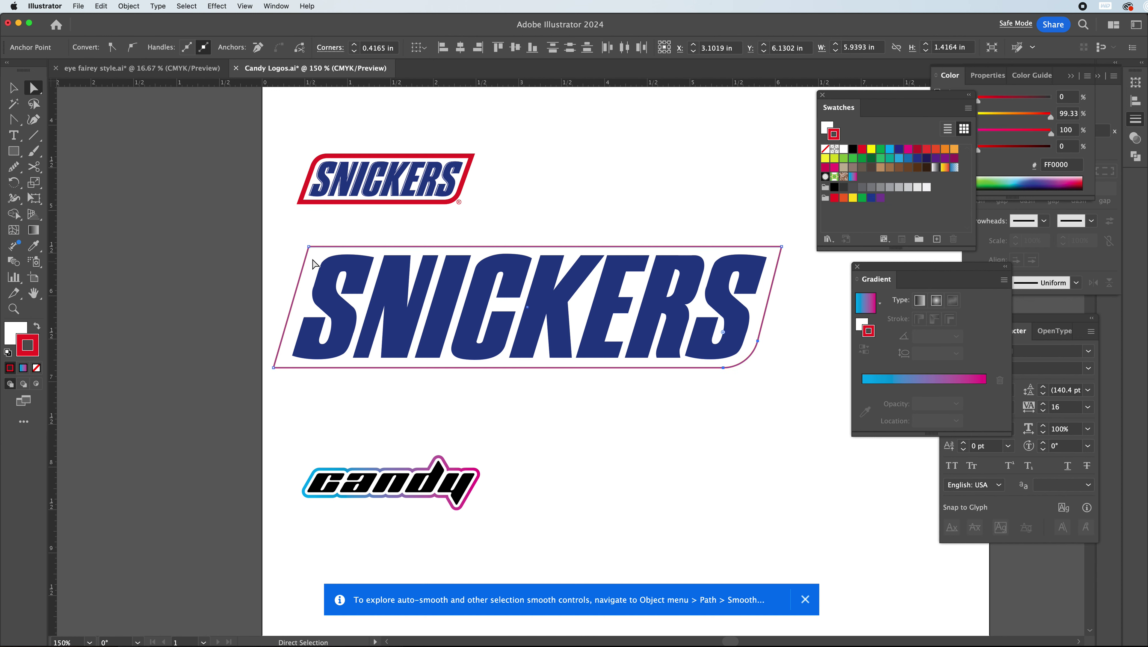
drag(308, 247, 317, 258)
key(super+z)
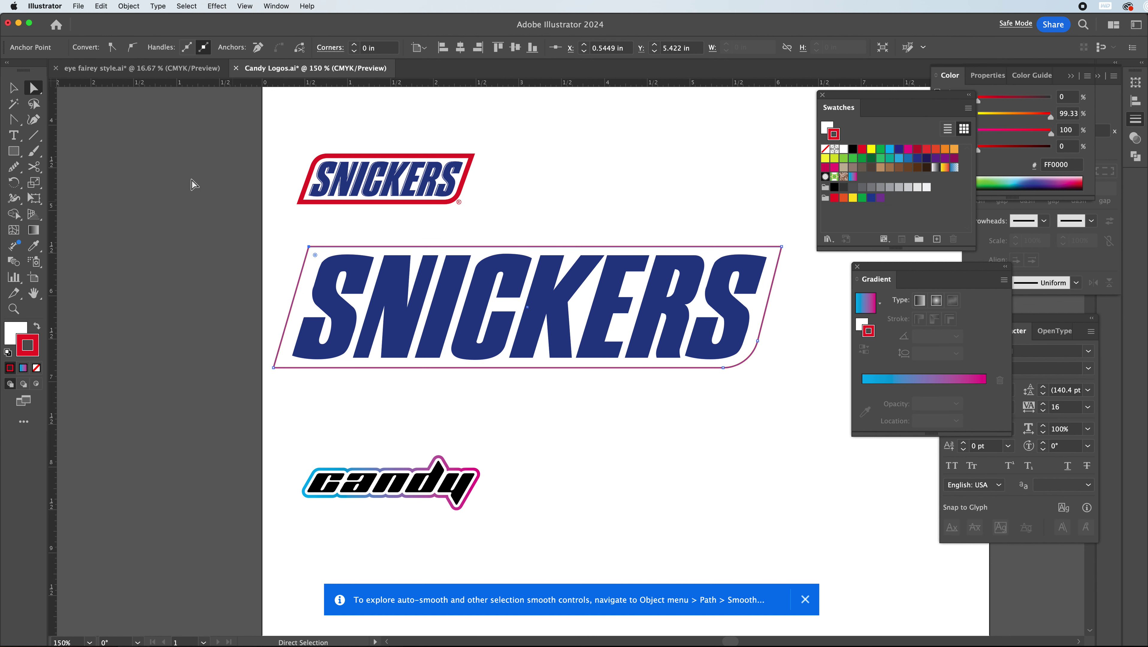
drag(316, 257, 341, 282)
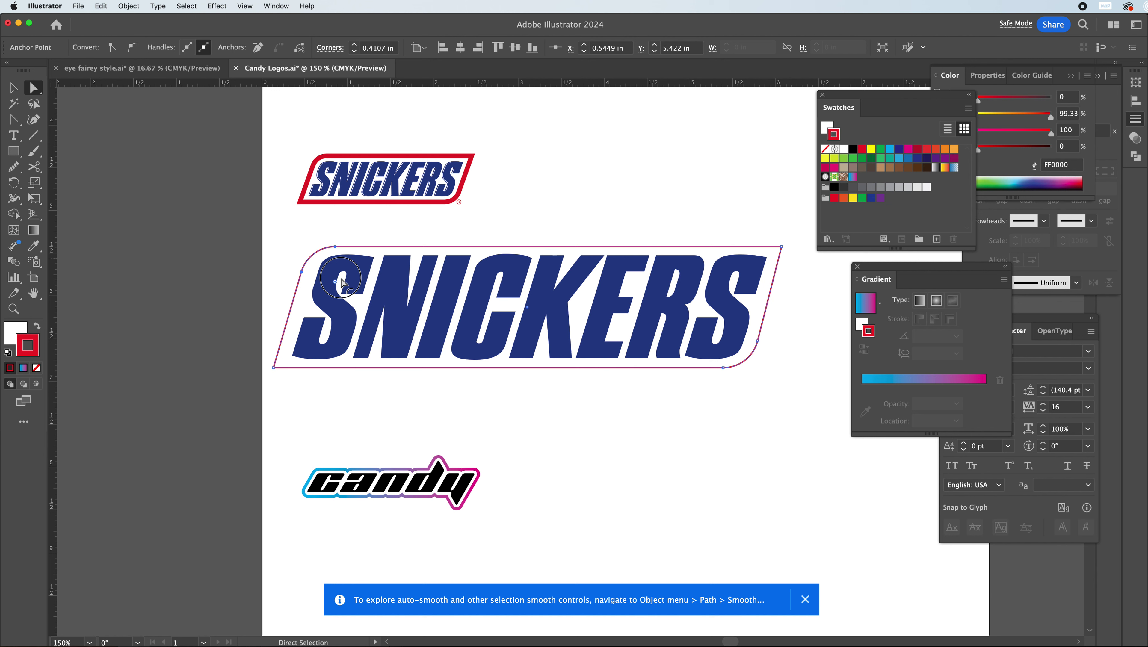
Align the frame's red stroke to the outside and set its weight to 10 pt, moving the Gradient panel out of the way
click(14, 91)
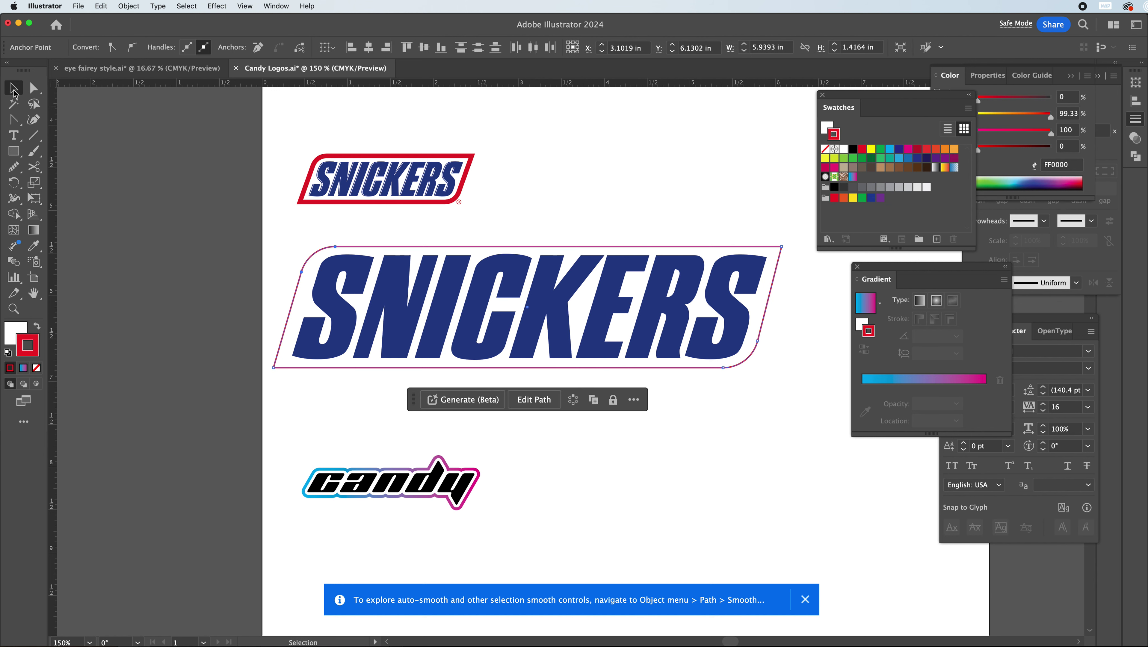
click(205, 200)
click(340, 253)
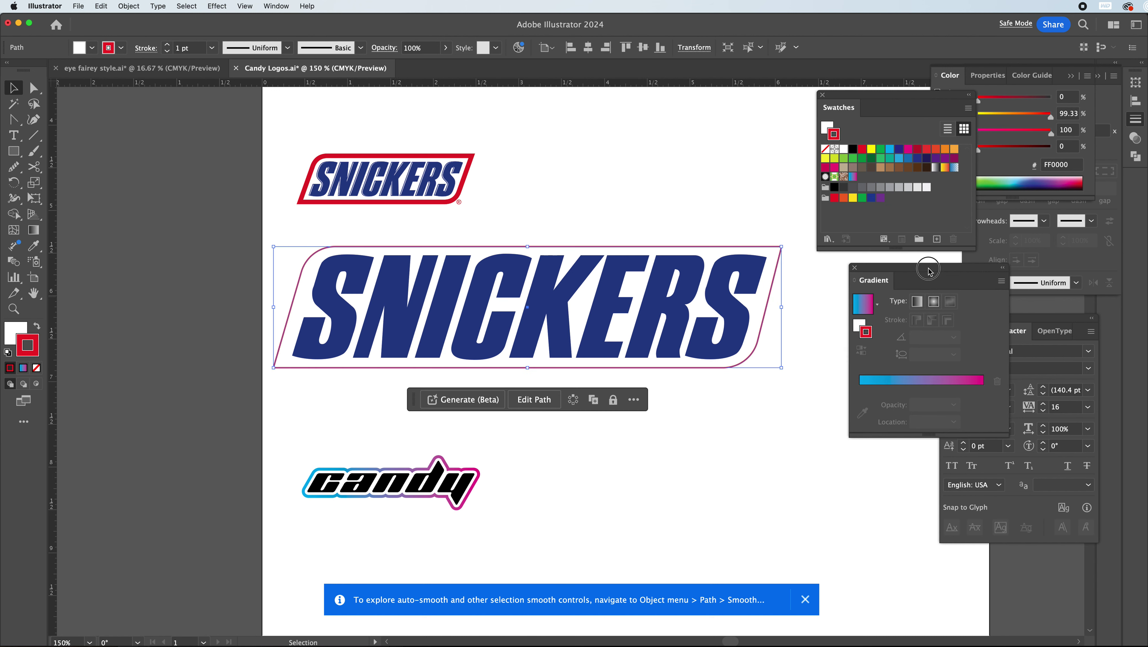
drag(929, 274, 856, 280)
click(1077, 262)
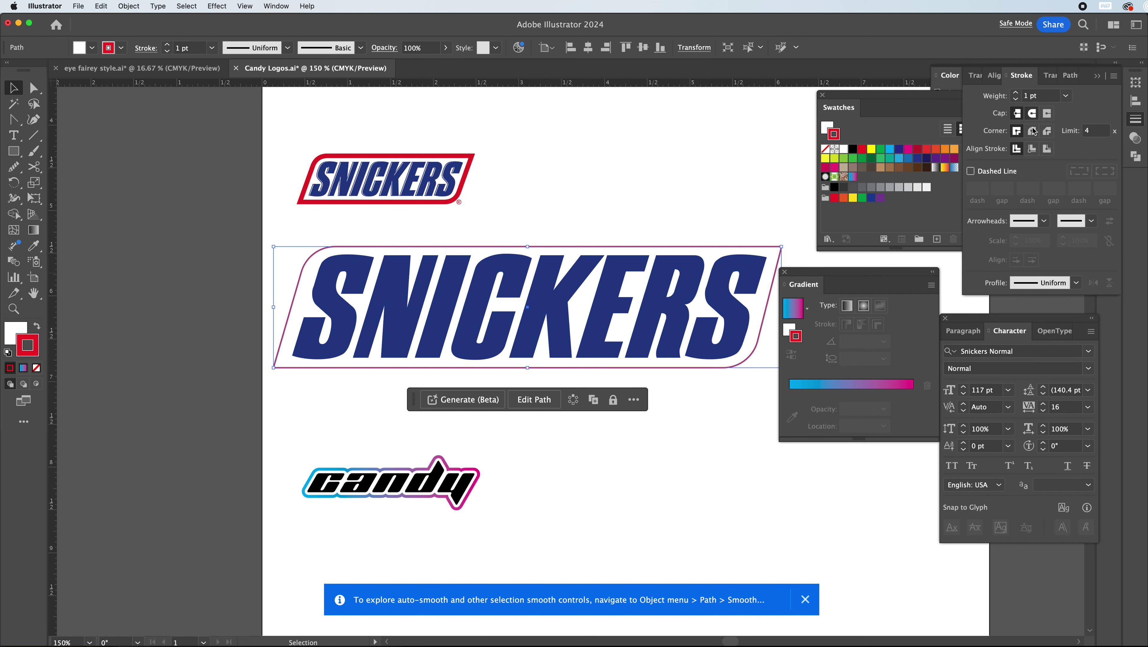
click(1047, 153)
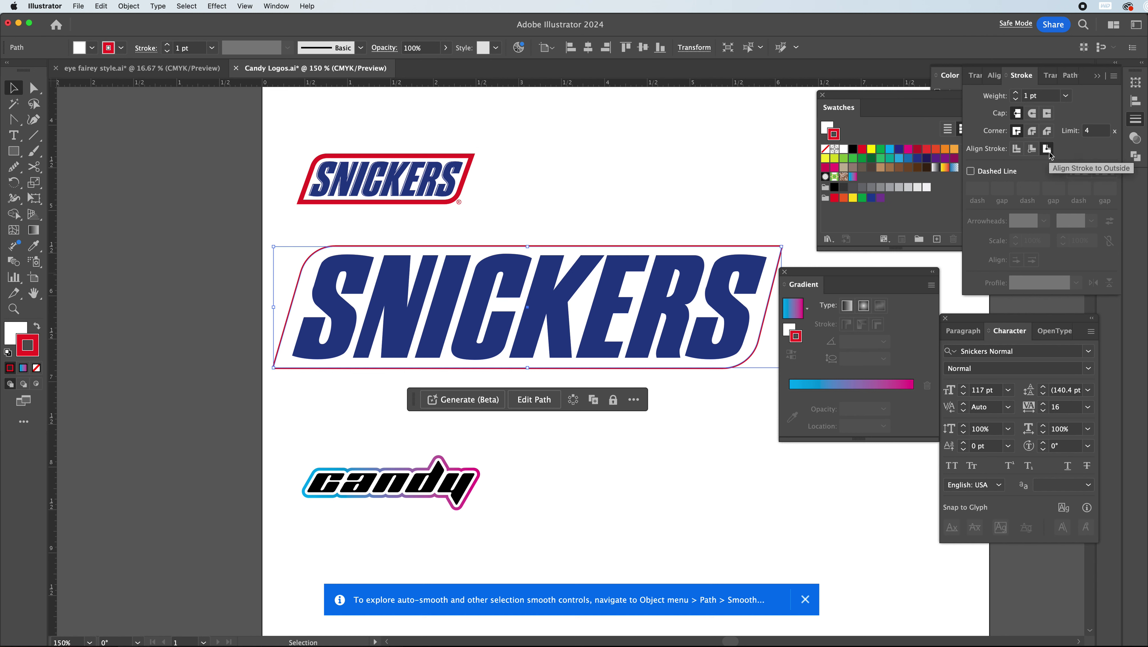
click(1015, 93)
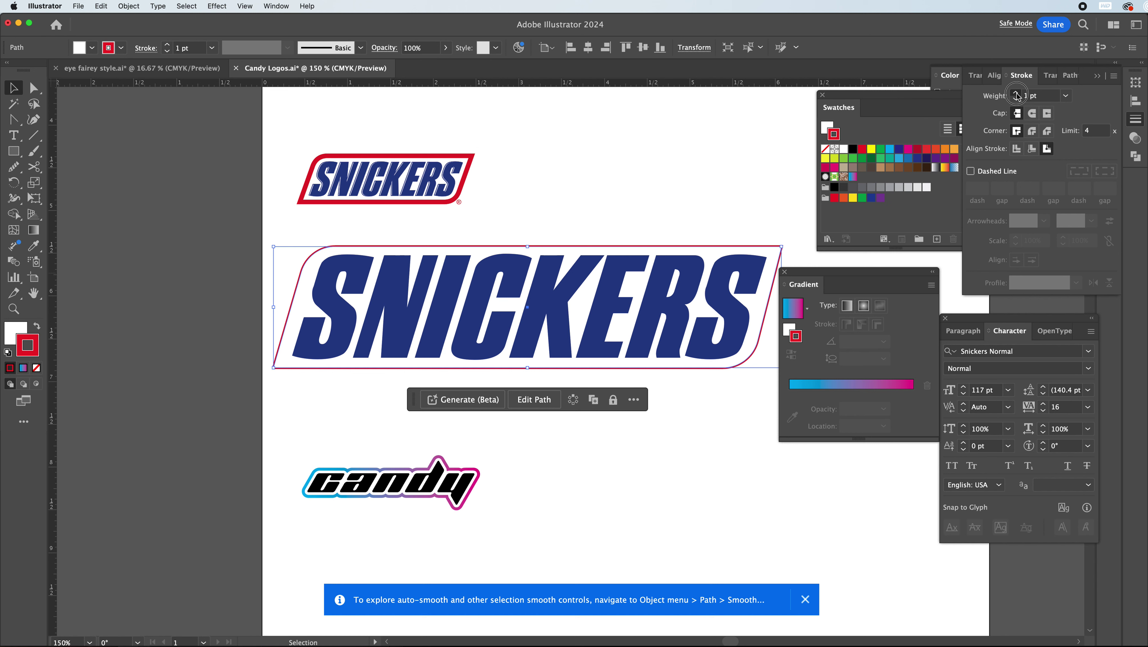
click(1016, 94)
click(1016, 94)
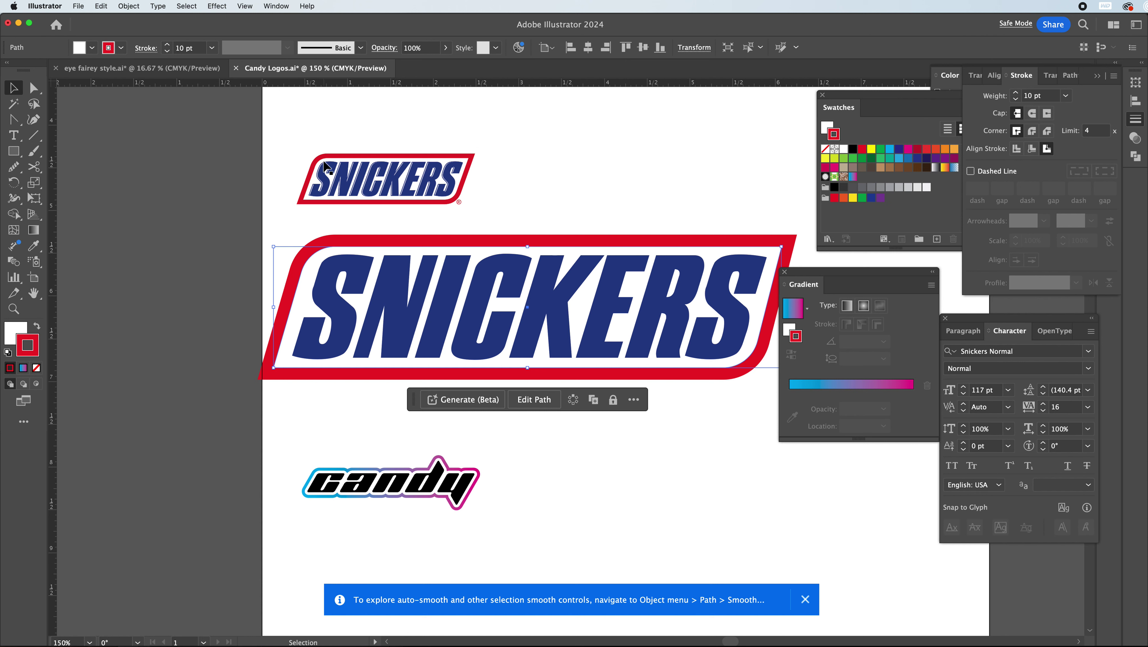
click(548, 171)
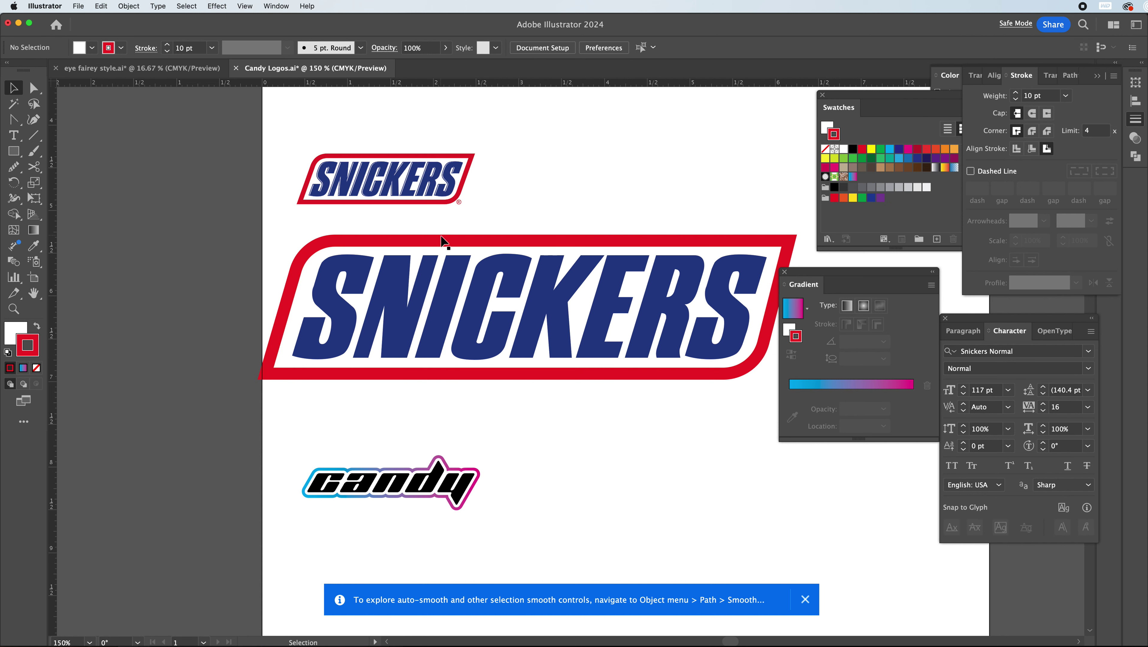
Move the large SNICKERS lettering together with its red frame to the right and slightly down on the artboard
click(412, 341)
drag(412, 341, 503, 356)
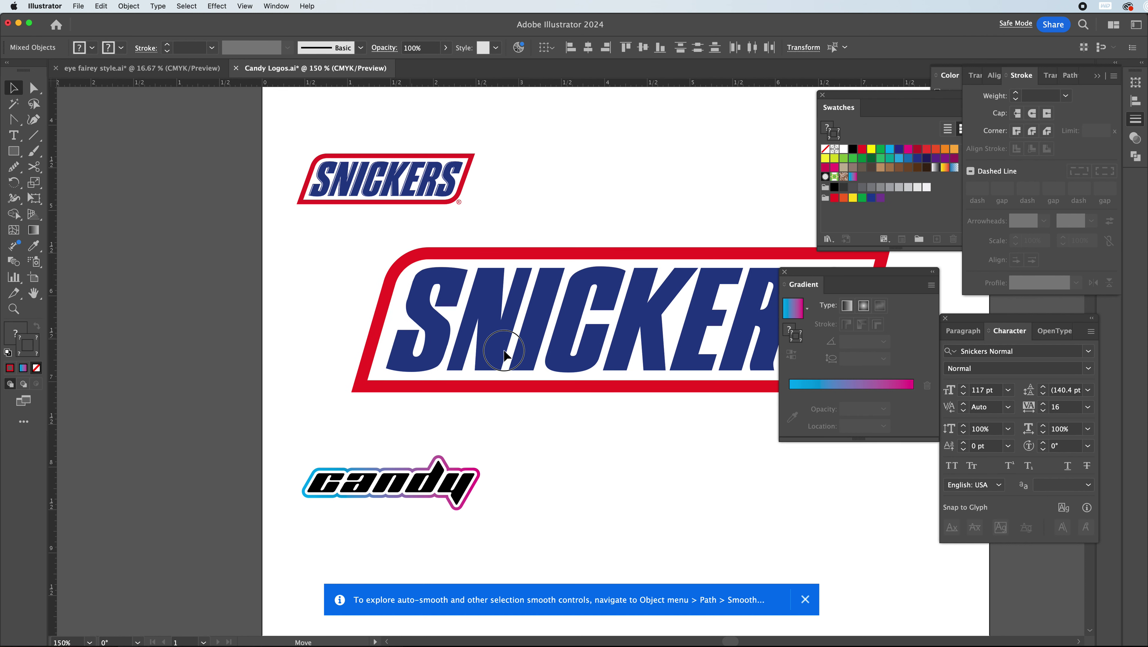
scroll(731, 641, right, 5)
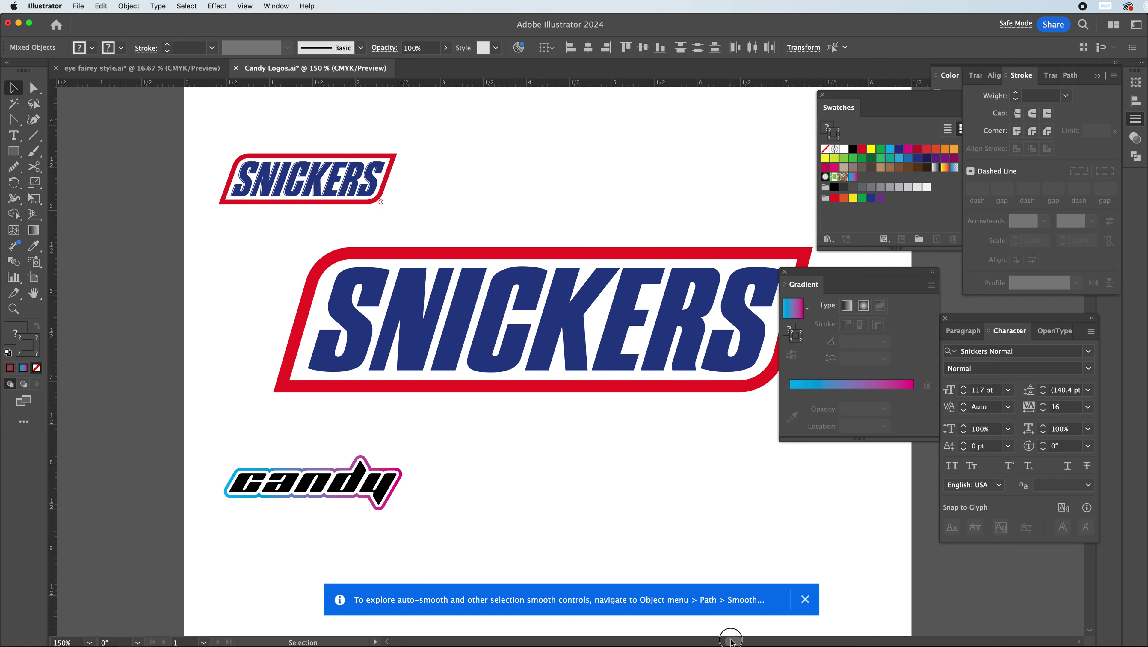
click(467, 193)
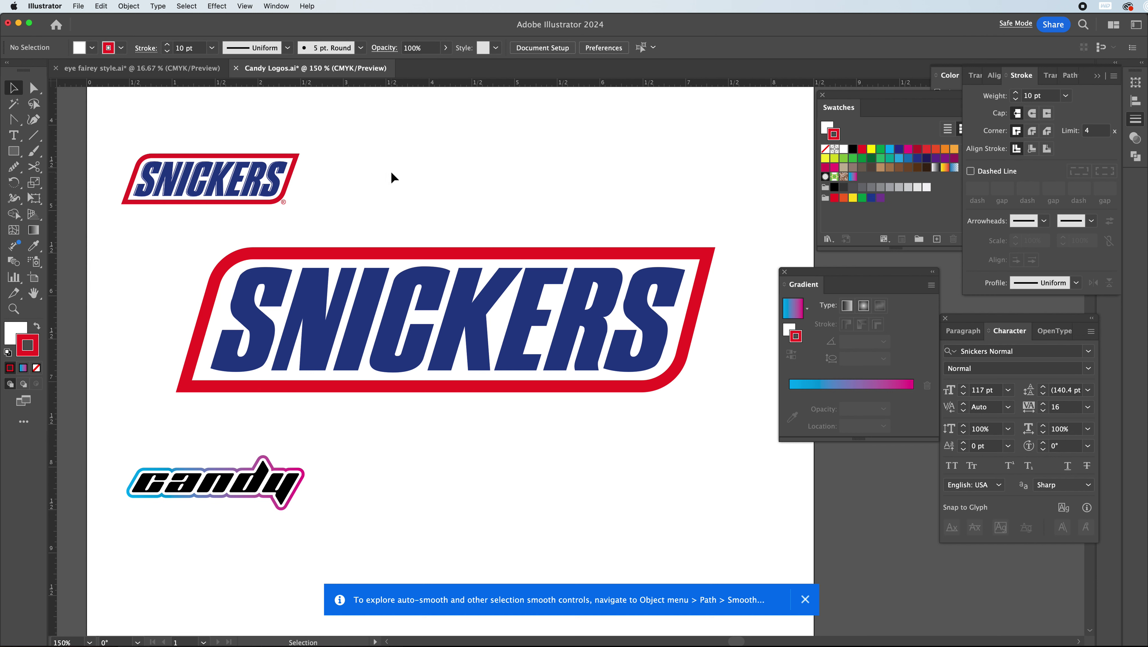
Place a duplicate of the blue SNICKERS lettering above the large framed logo, beside the small reference logo
click(247, 289)
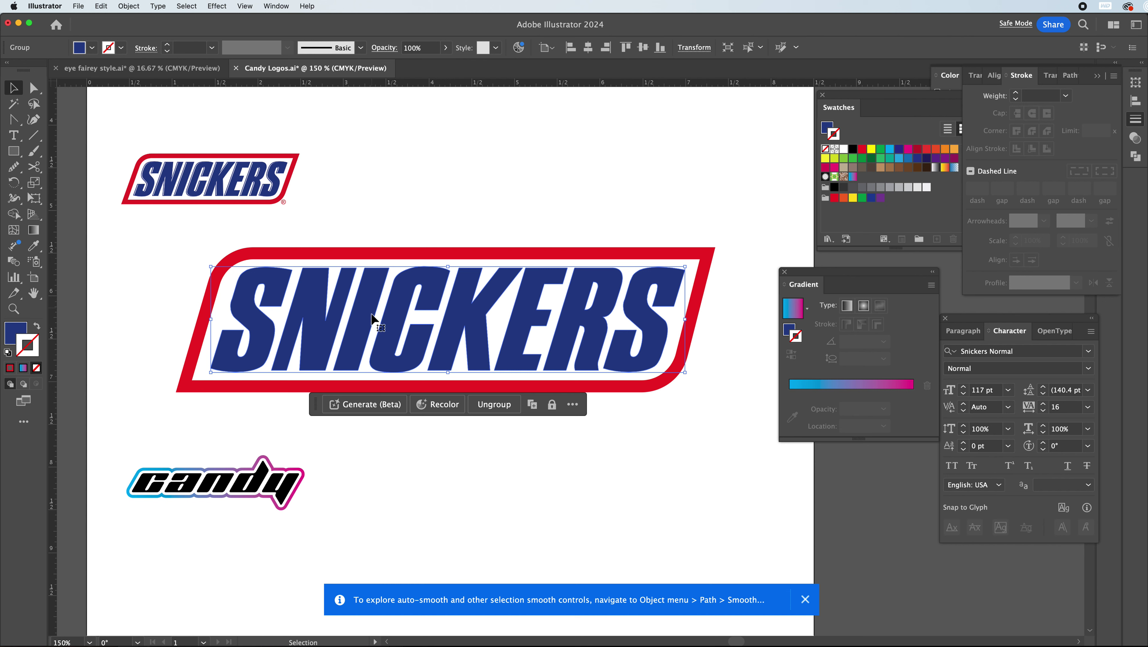
click(10, 95)
key(a)
drag(344, 317, 443, 174)
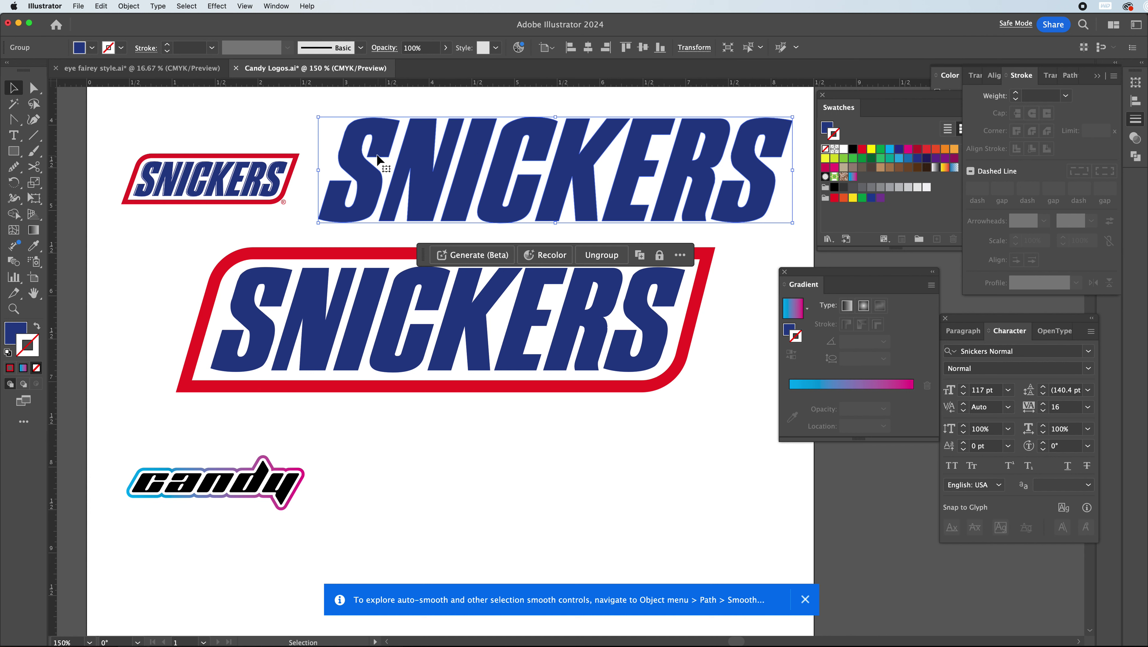
key(a)
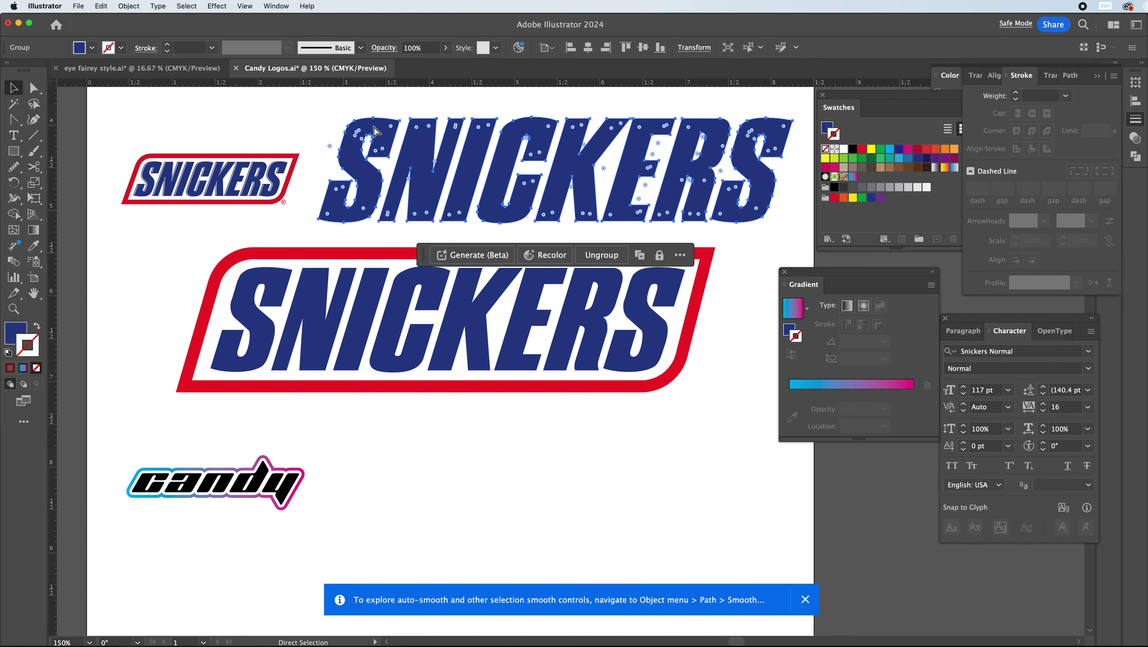
key(v)
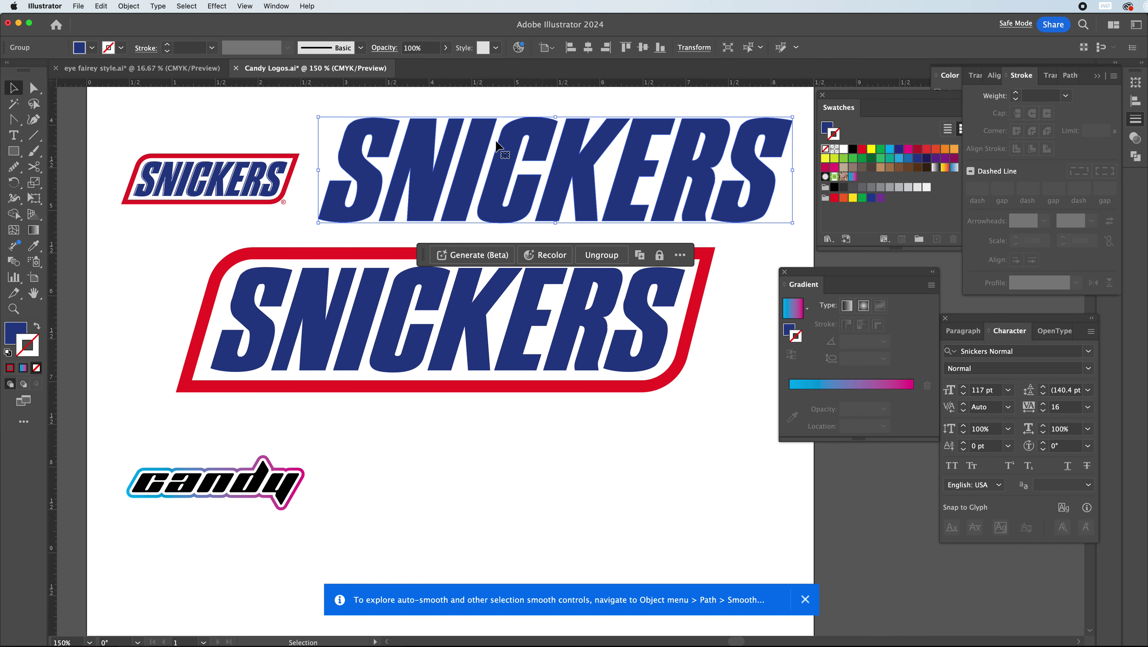
Recolour an in-place front copy of the upper SNICKERS lettering with a solid red fill and no stroke
click(863, 154)
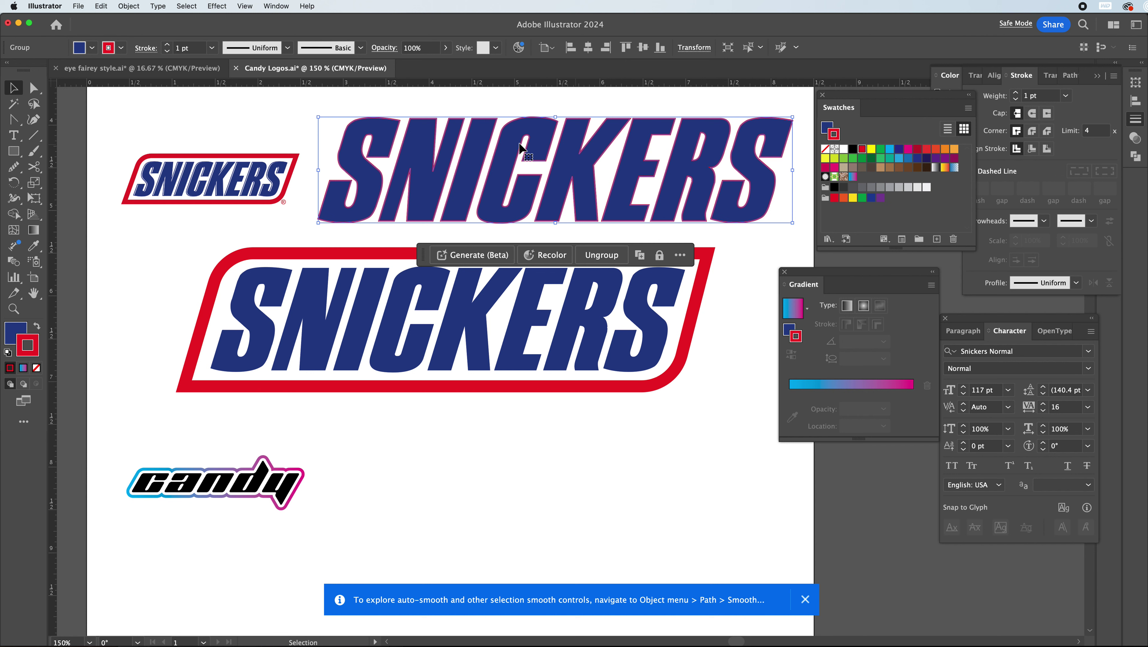
click(37, 326)
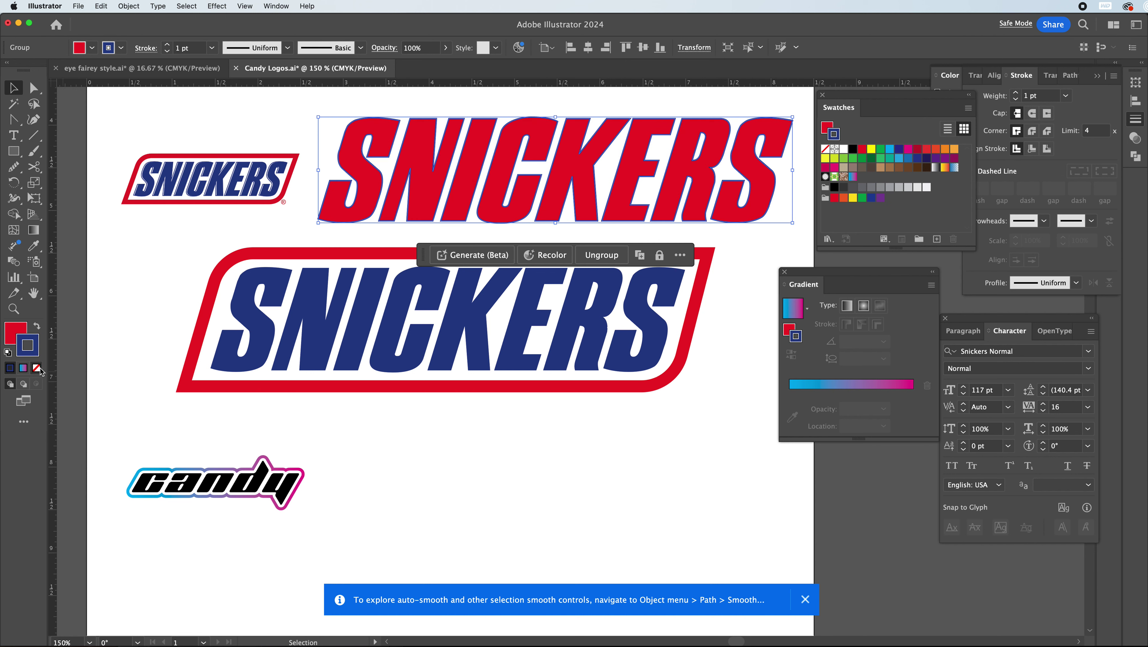
click(36, 367)
click(237, 127)
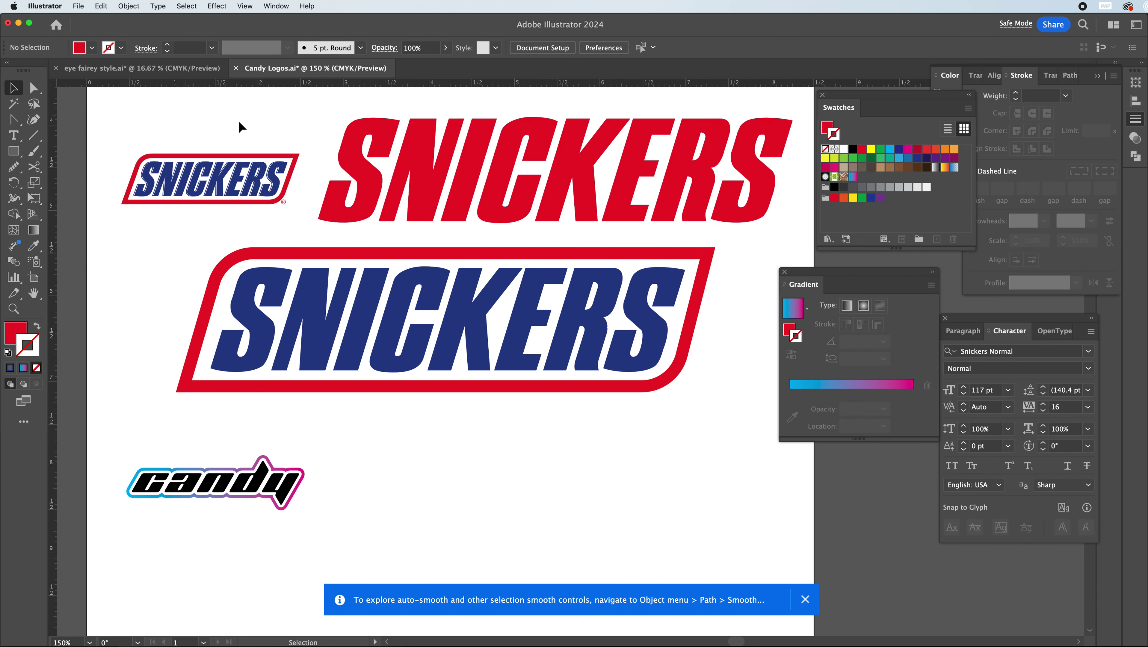
Offset the red lettering slightly to the right over the blue lettering, exposing thin blue edges along the letters
click(345, 160)
drag(342, 160, 347, 158)
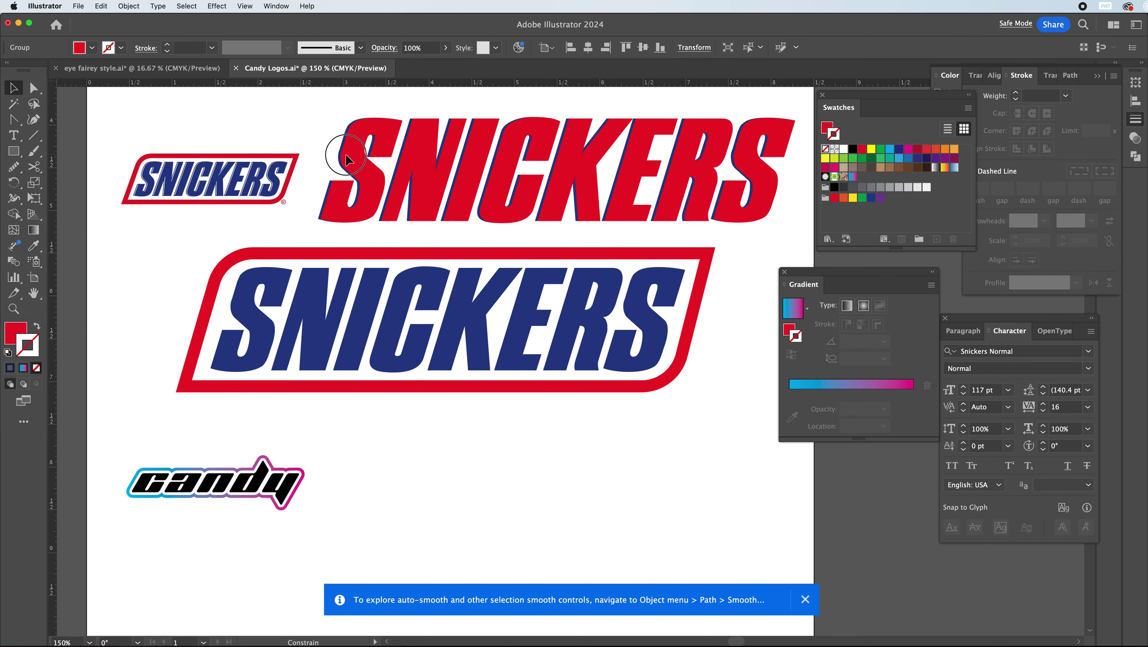
drag(347, 159, 348, 158)
click(345, 154)
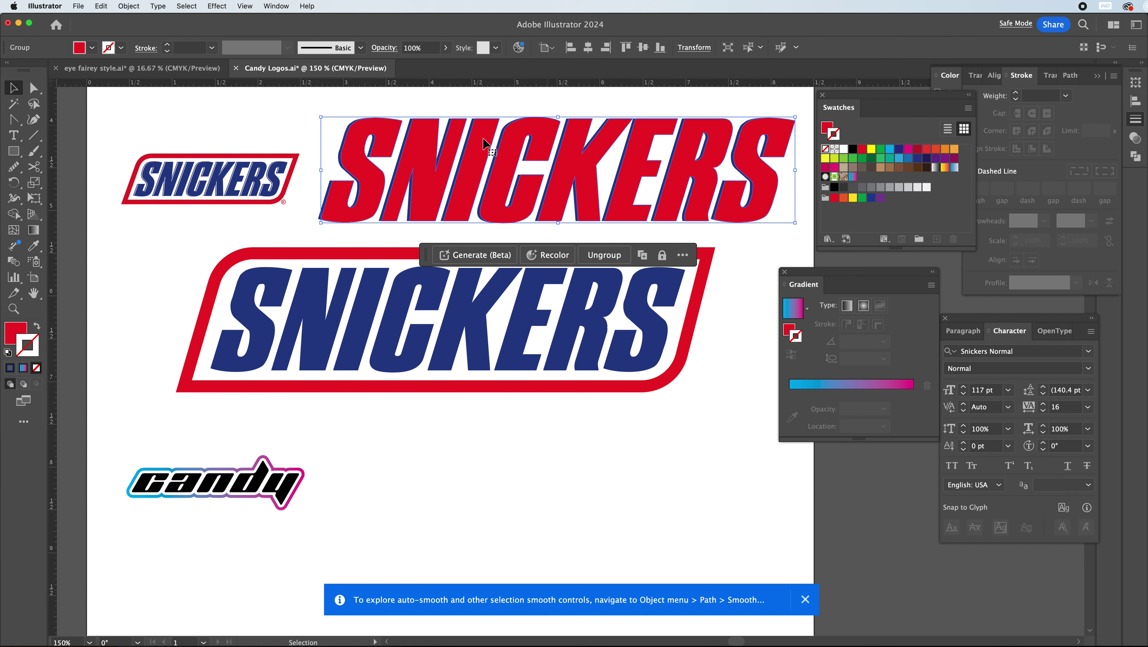
Try to subtract the red lettering from the blue lettering with Pathfinder's Minus Front, and undo the operation
drag(345, 105, 498, 182)
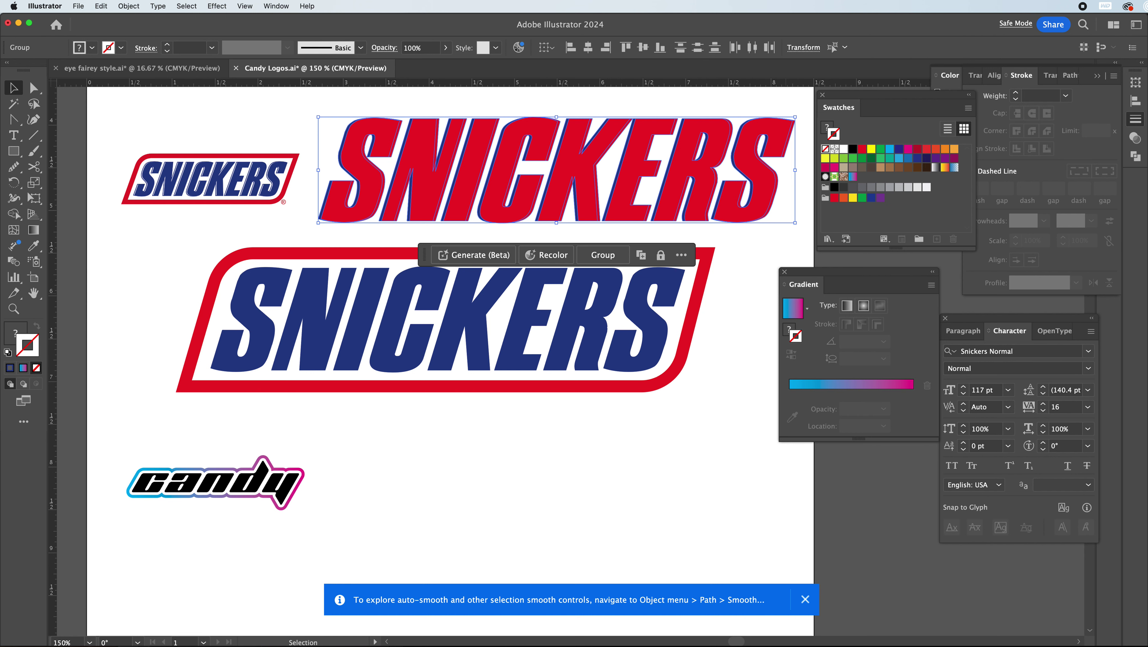
click(285, 6)
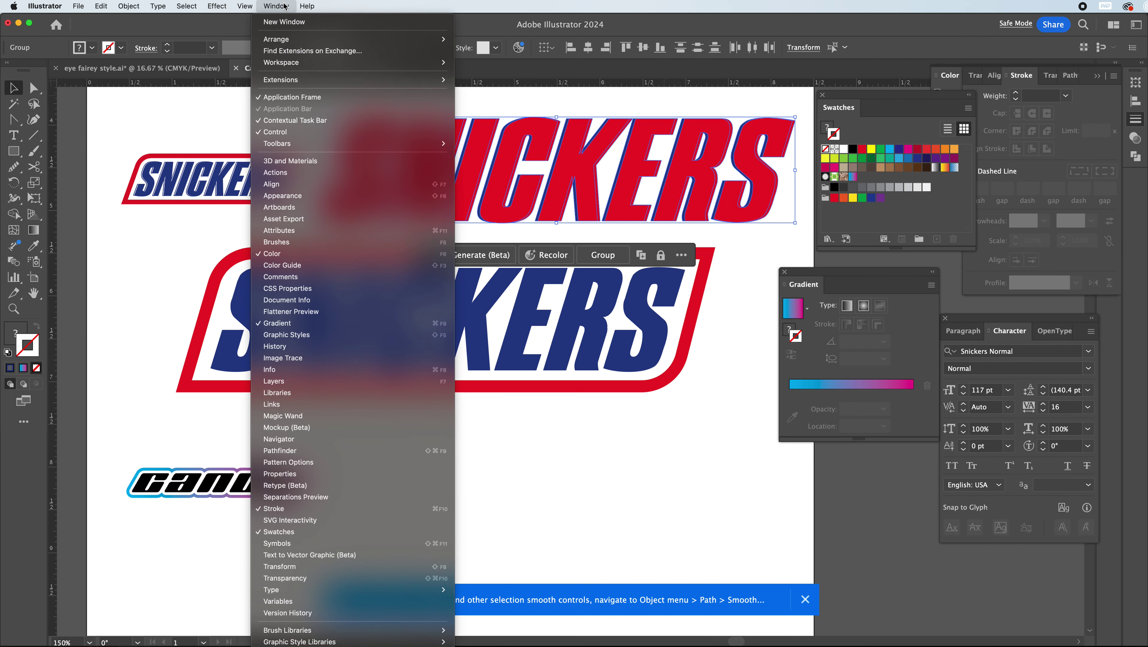
click(348, 450)
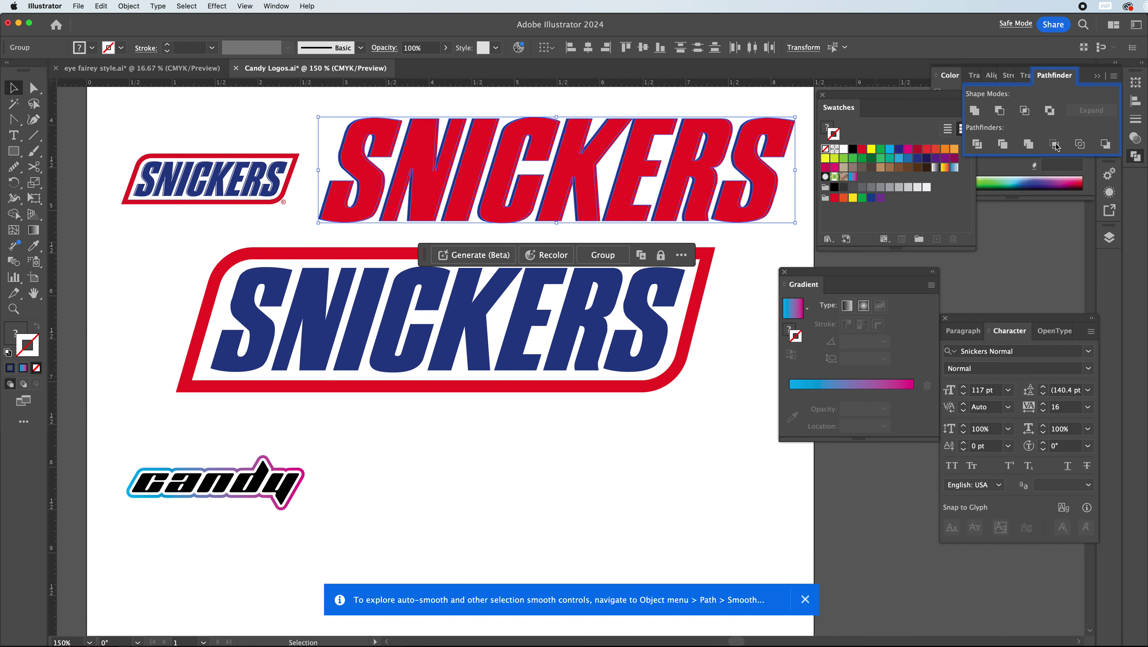
click(999, 111)
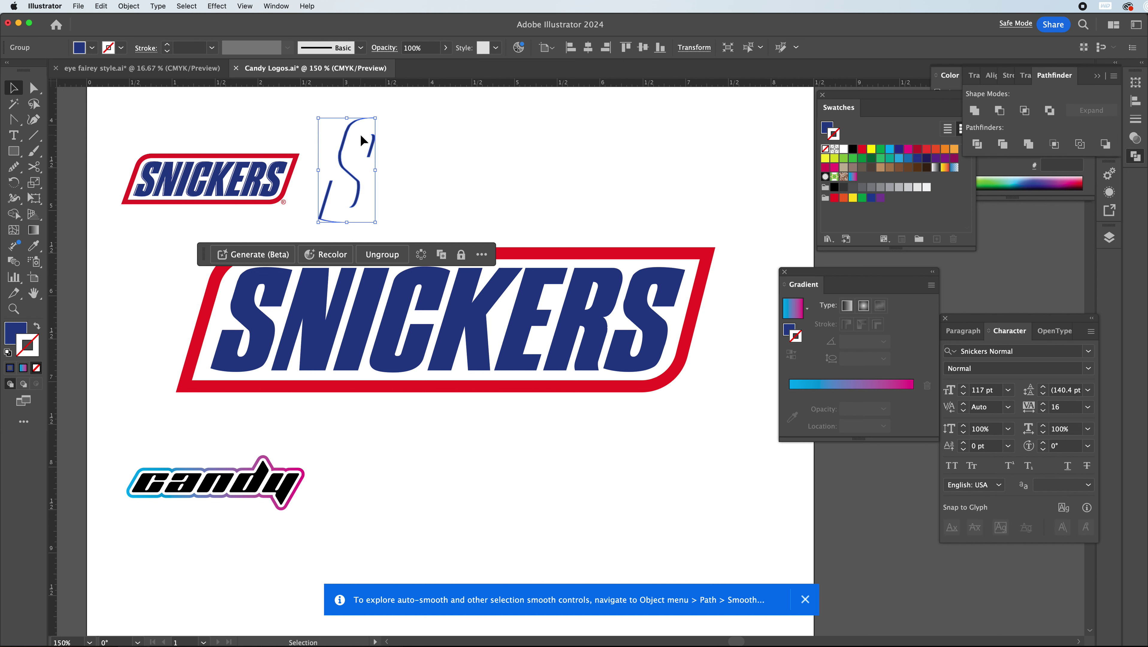
key(super+z)
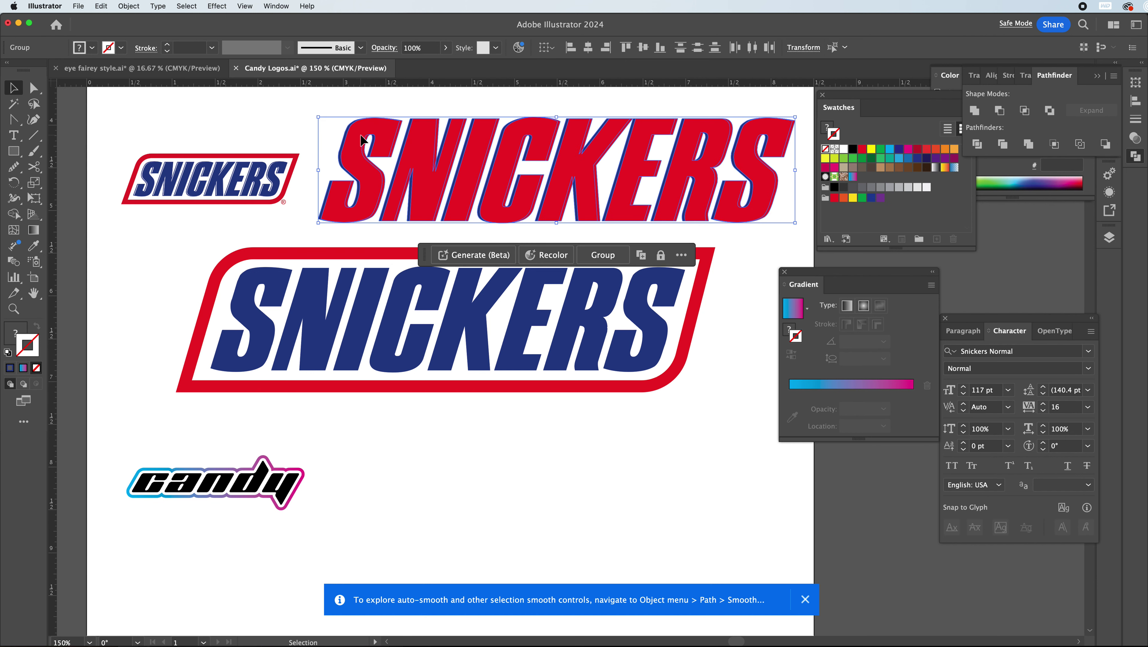
Remove the red areas of the first S and the N with Shape Builder, keeping only their thin blue edges
click(21, 211)
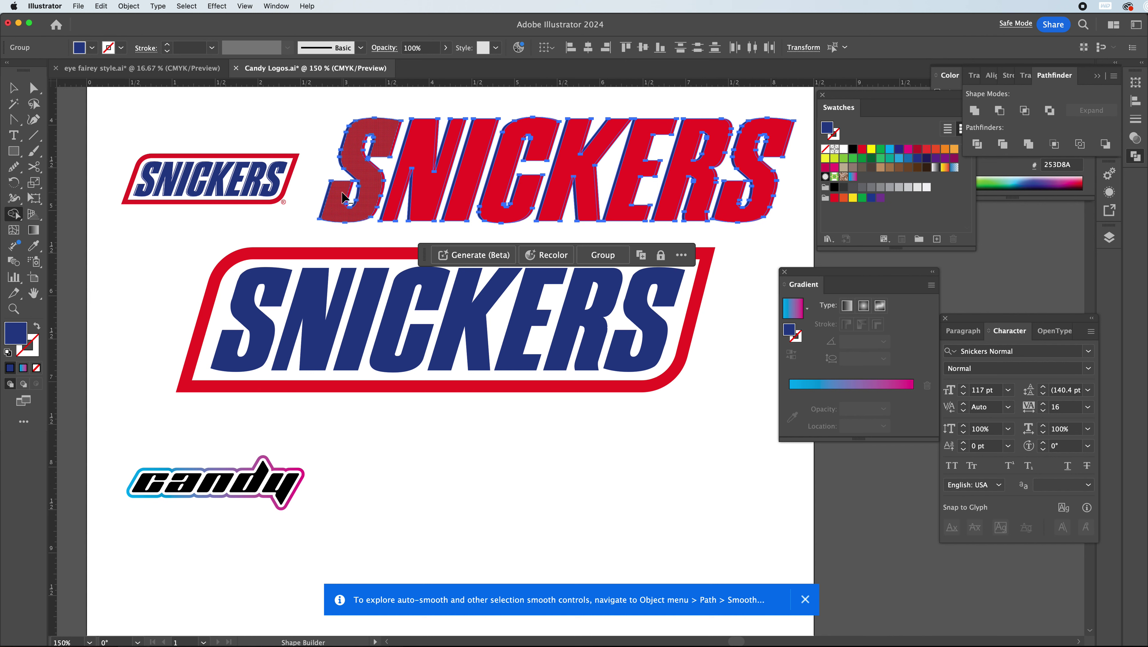
alt+click(381, 192)
mouse_move(358, 188)
mouse_down()
mouse_move(394, 195)
mouse_move(435, 154)
mouse_up()
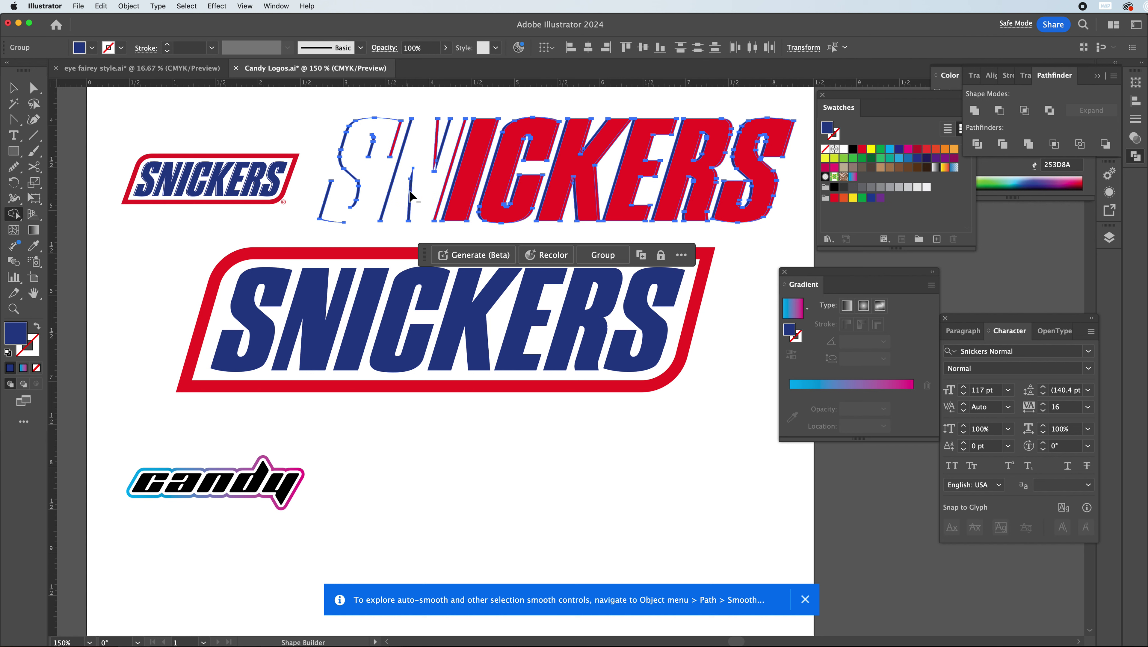
alt+click(436, 149)
alt+click(397, 142)
alt+click(448, 163)
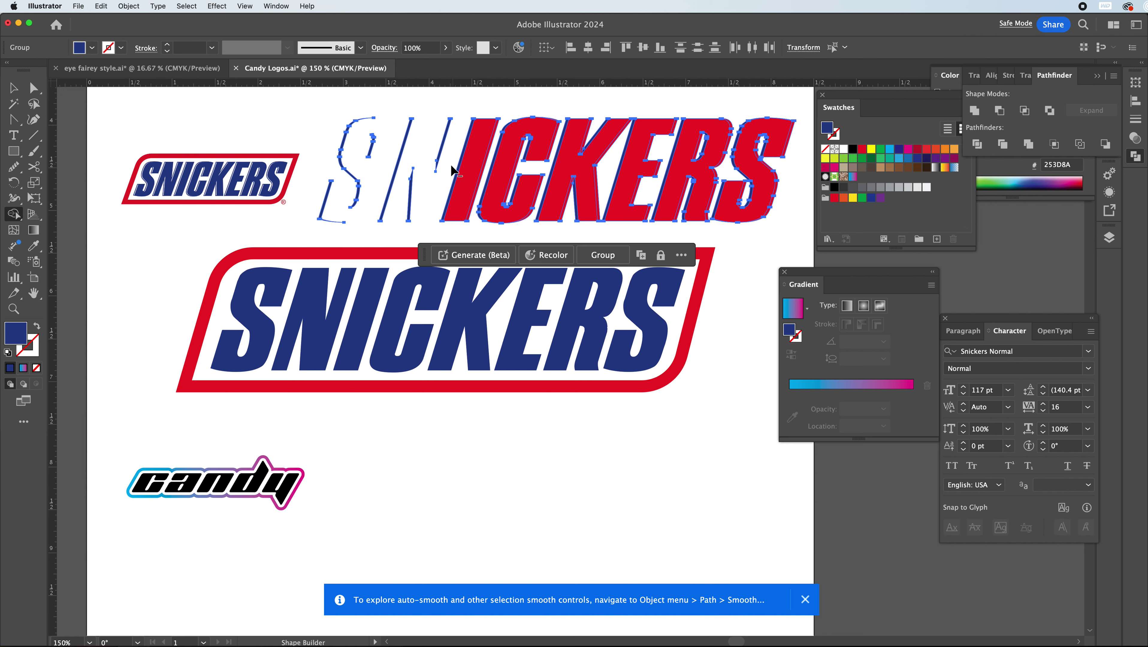
Remove the red areas of the I, C and K with Shape Builder, including the leftover slivers on the K
alt+click(477, 174)
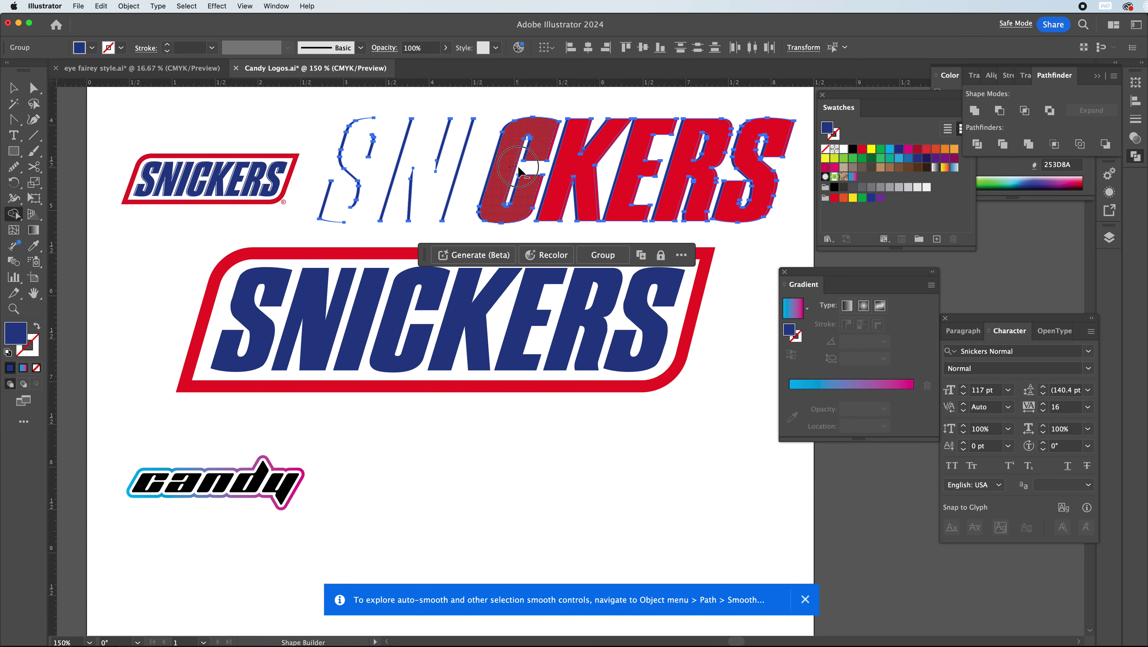
alt+click(512, 172)
alt+click(553, 154)
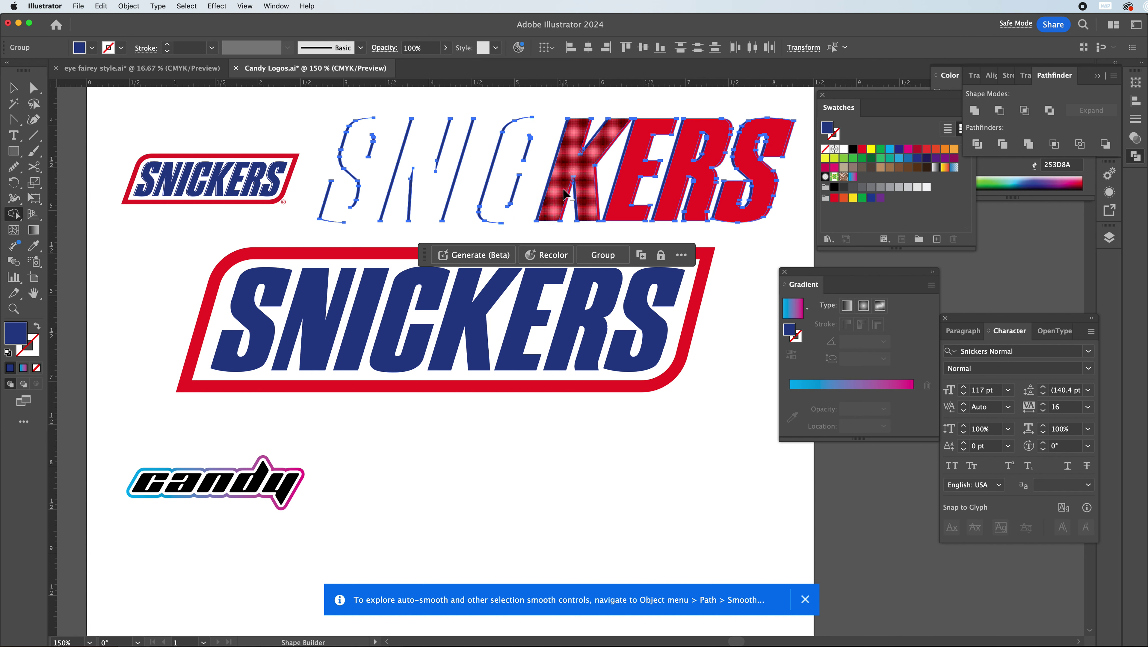
alt+click(573, 181)
alt+click(579, 144)
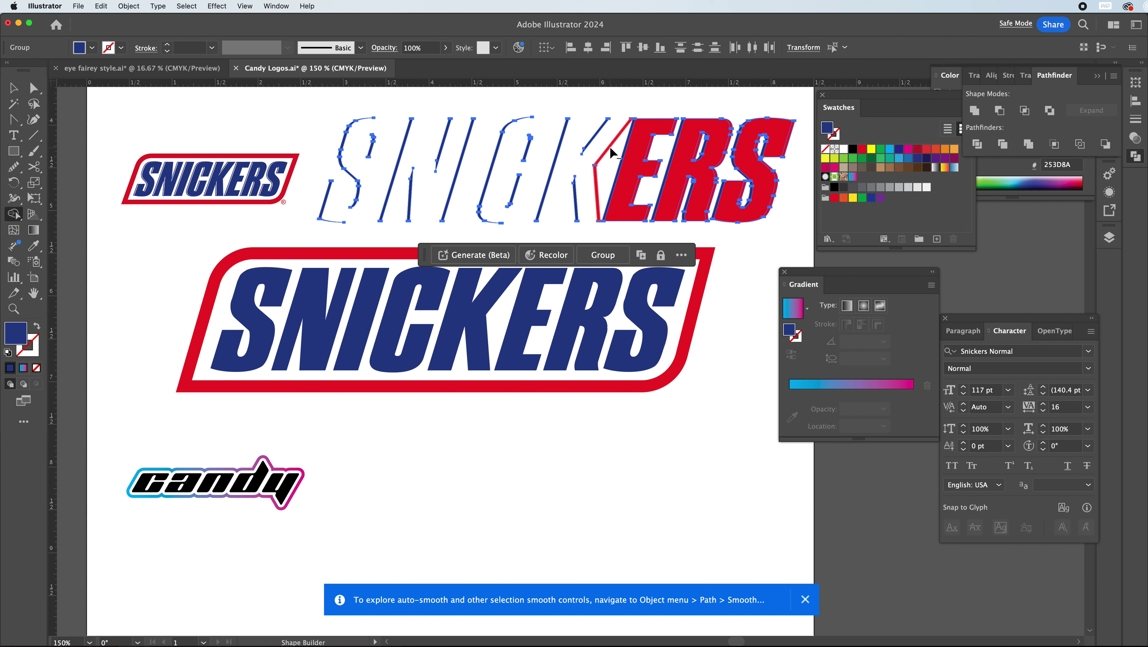
alt+click(605, 168)
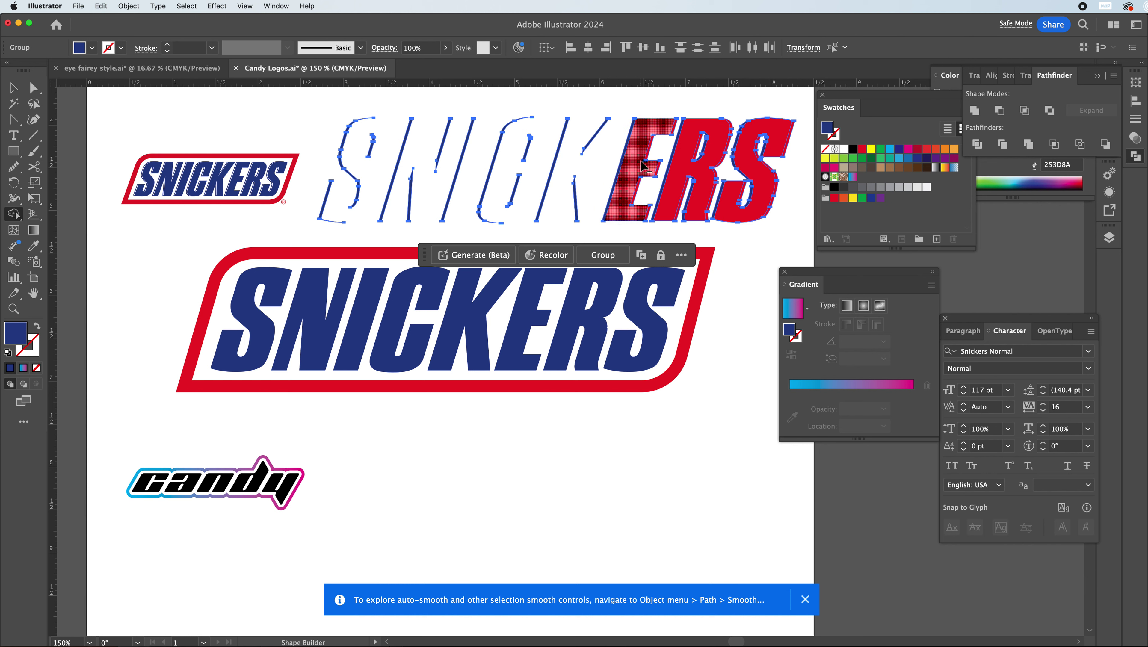
Remove the red areas and leftover slivers of the E and R with Shape Builder, keeping their thin blue edges
alt+click(658, 147)
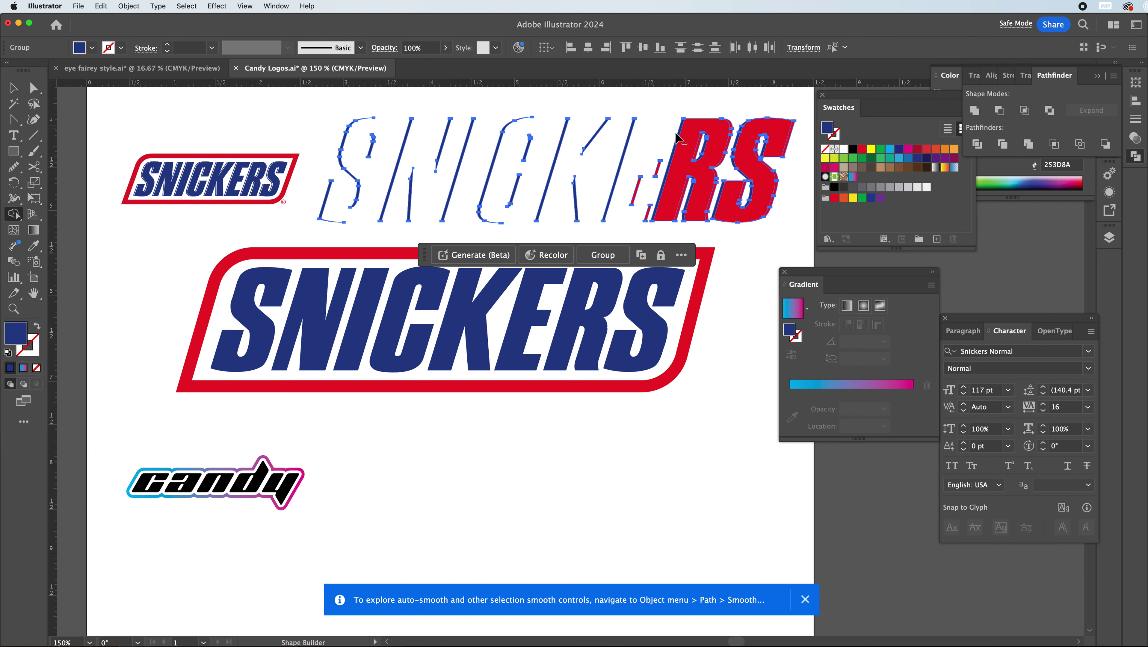
alt+click(656, 168)
alt+click(636, 190)
alt+click(649, 216)
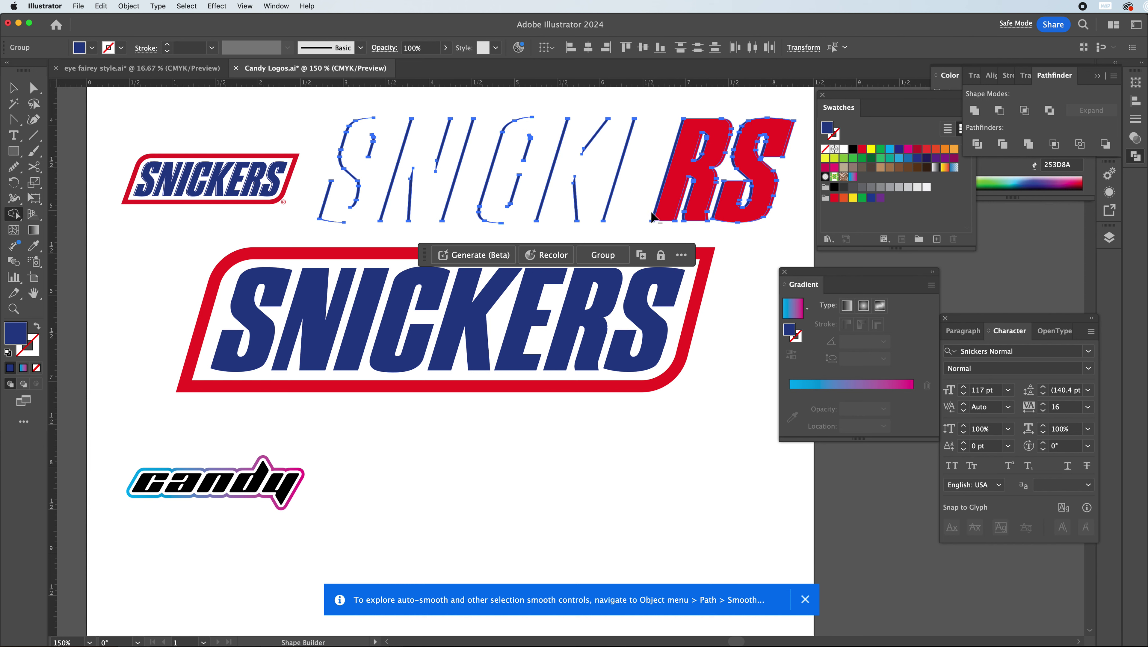
alt+click(685, 199)
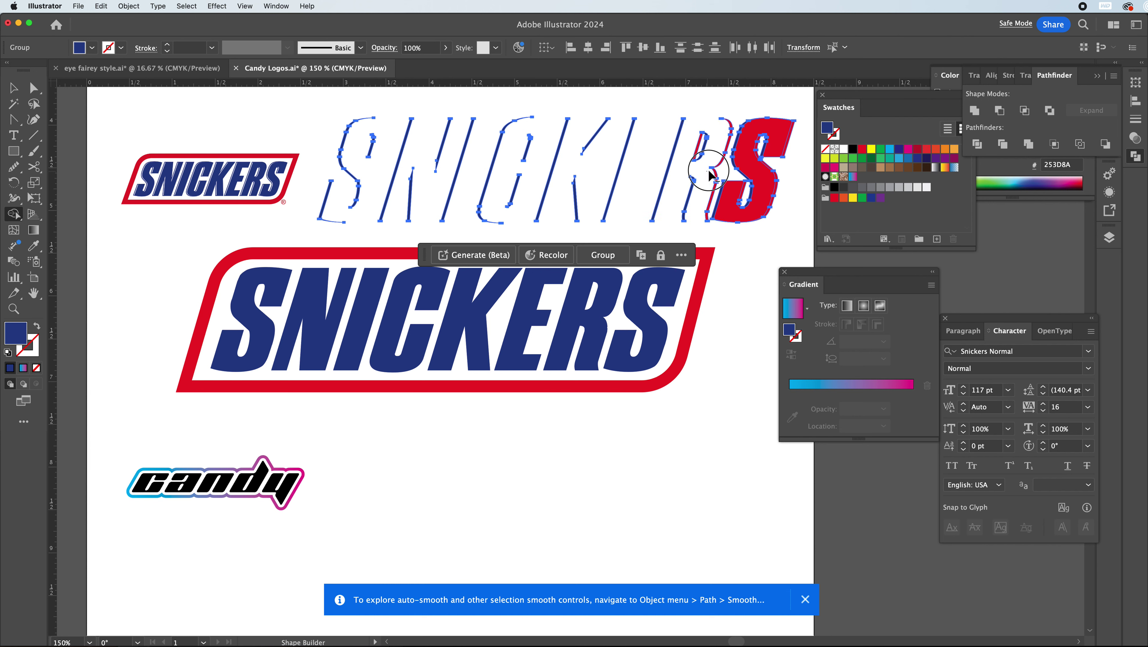
alt+click(727, 149)
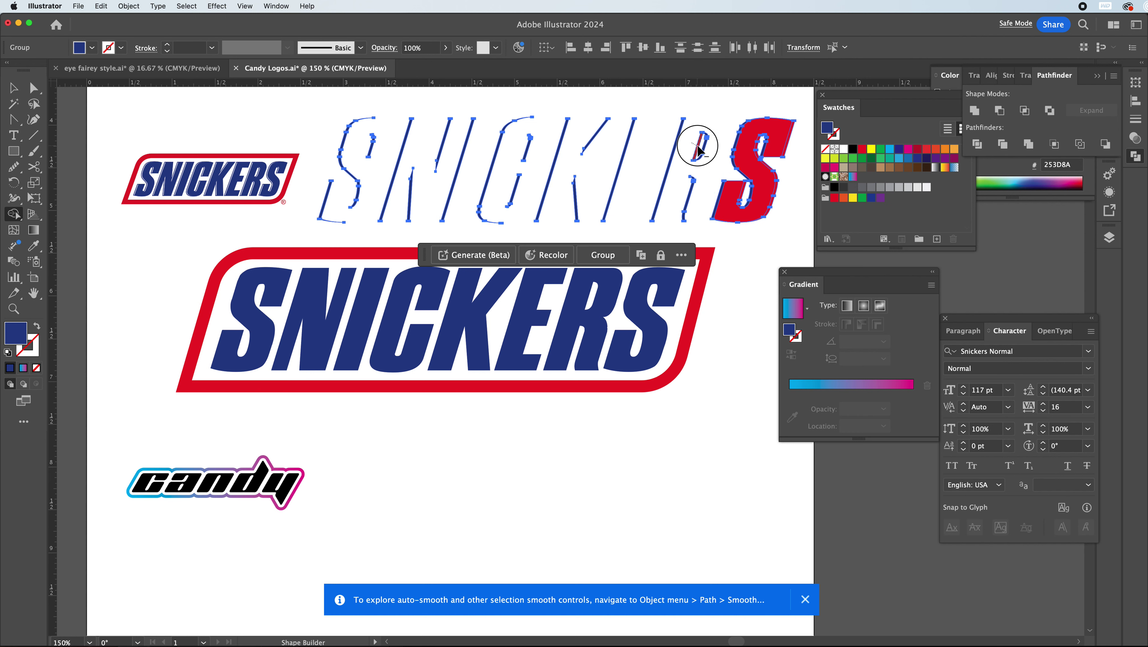
alt+click(698, 147)
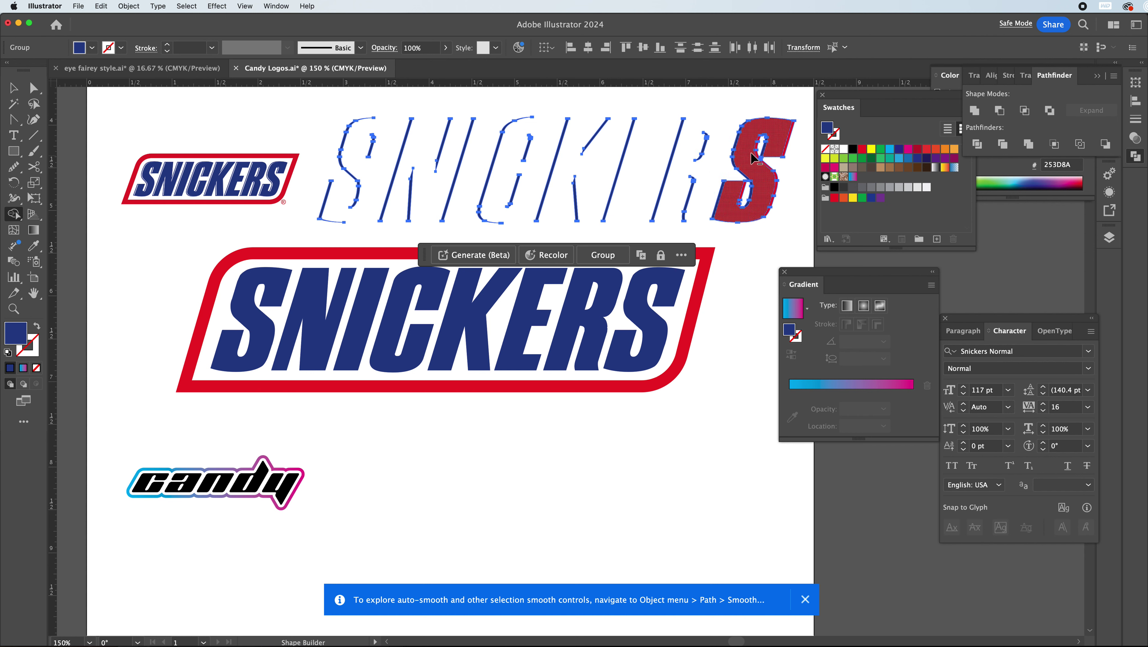
Remove the red areas of the last S with Shape Builder, undoing any deletion that takes away its blue edges
alt+click(775, 149)
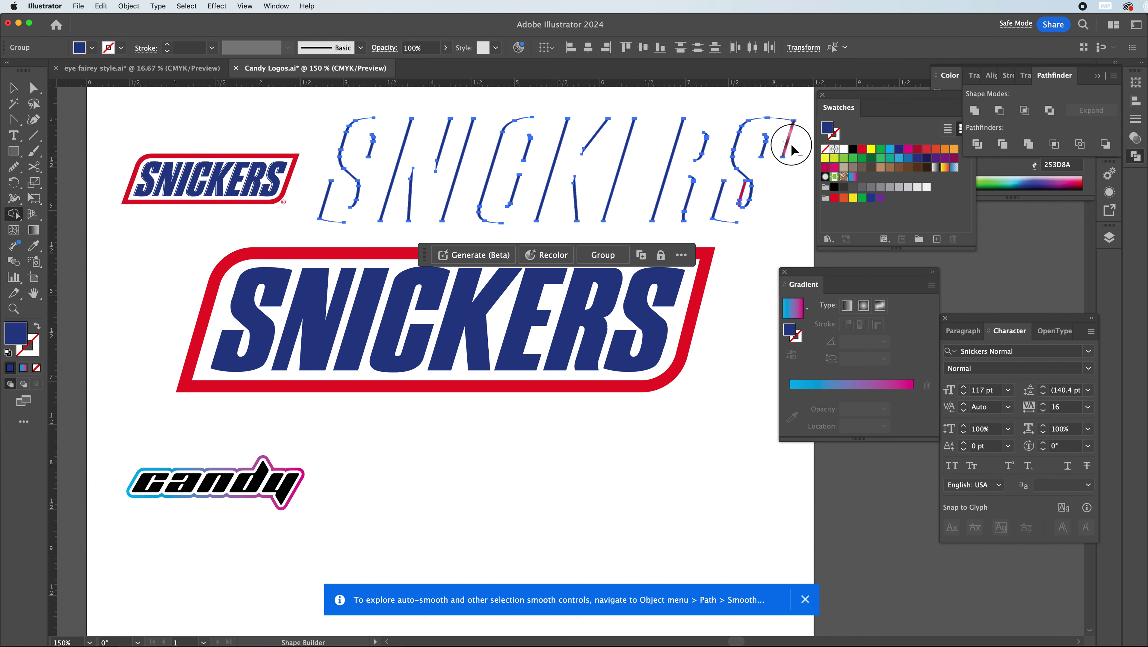
alt+click(781, 146)
alt+click(742, 193)
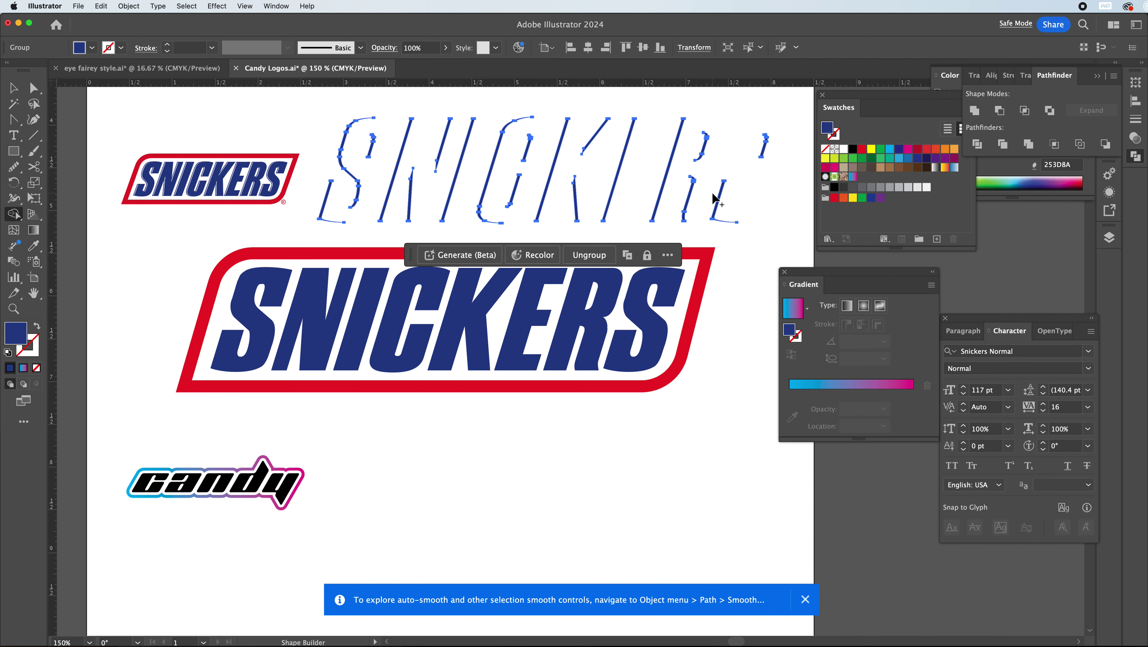
key(super+z)
key(super+z)
alt+click(736, 193)
Move the blue edge accents slightly down and recolour them with a white fill (FFFFFF)
click(14, 88)
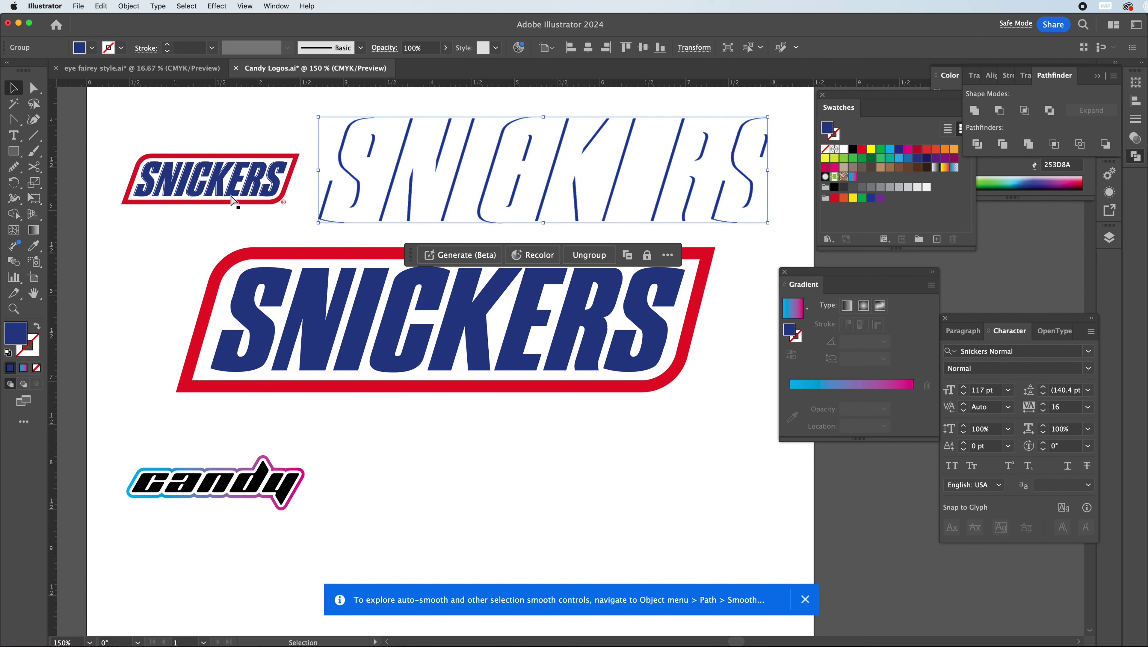
drag(348, 172, 333, 196)
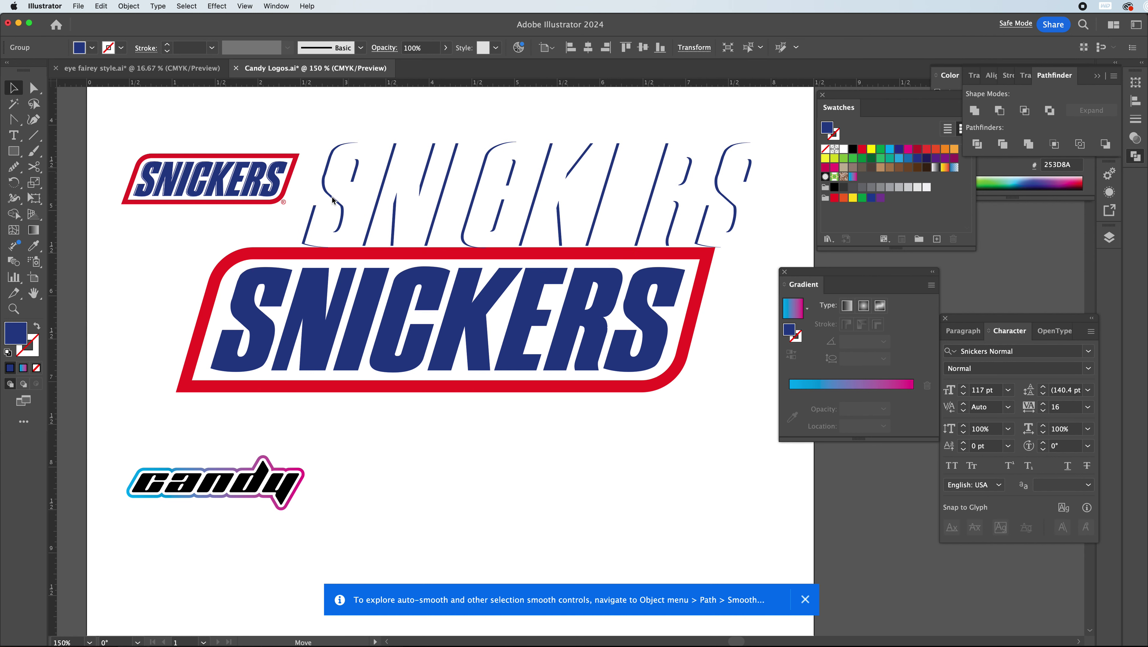
double_click(24, 337)
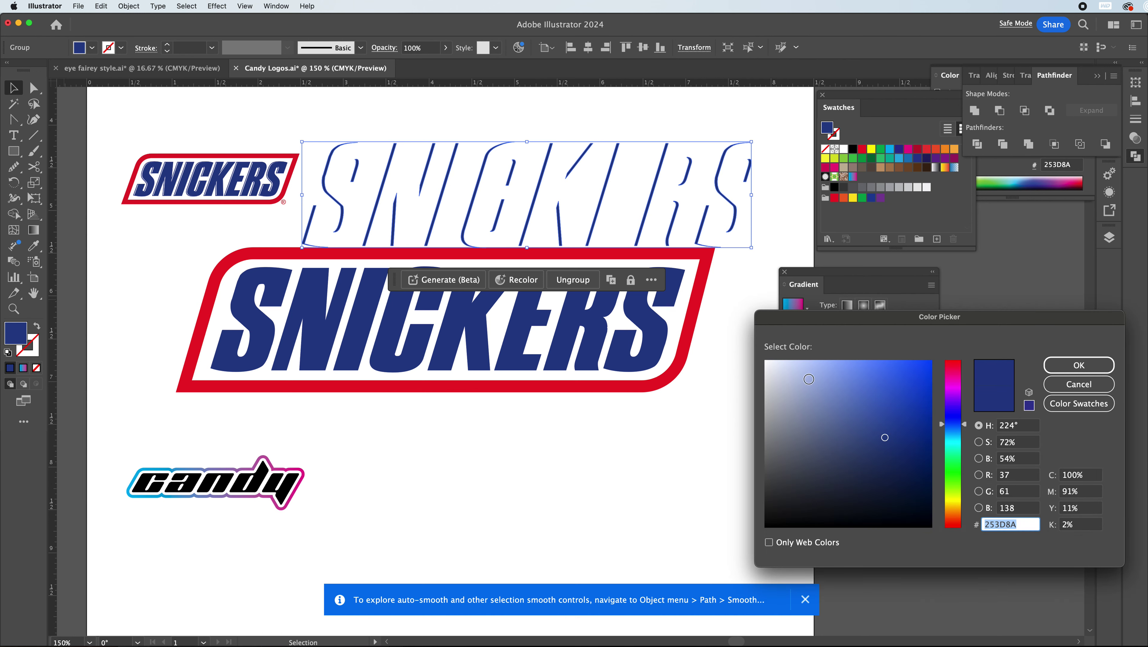
drag(808, 378, 738, 347)
click(1079, 365)
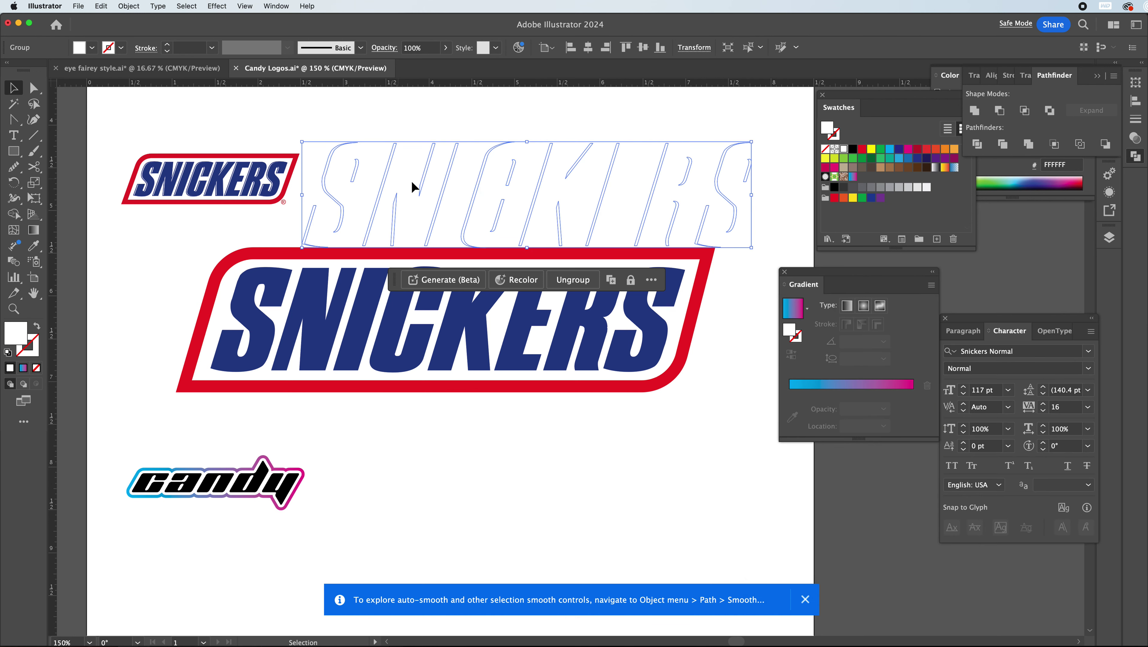
Fit the white accents over the framed SNICKERS lettering at a slightly reduced size and ungroup them
drag(473, 193, 386, 317)
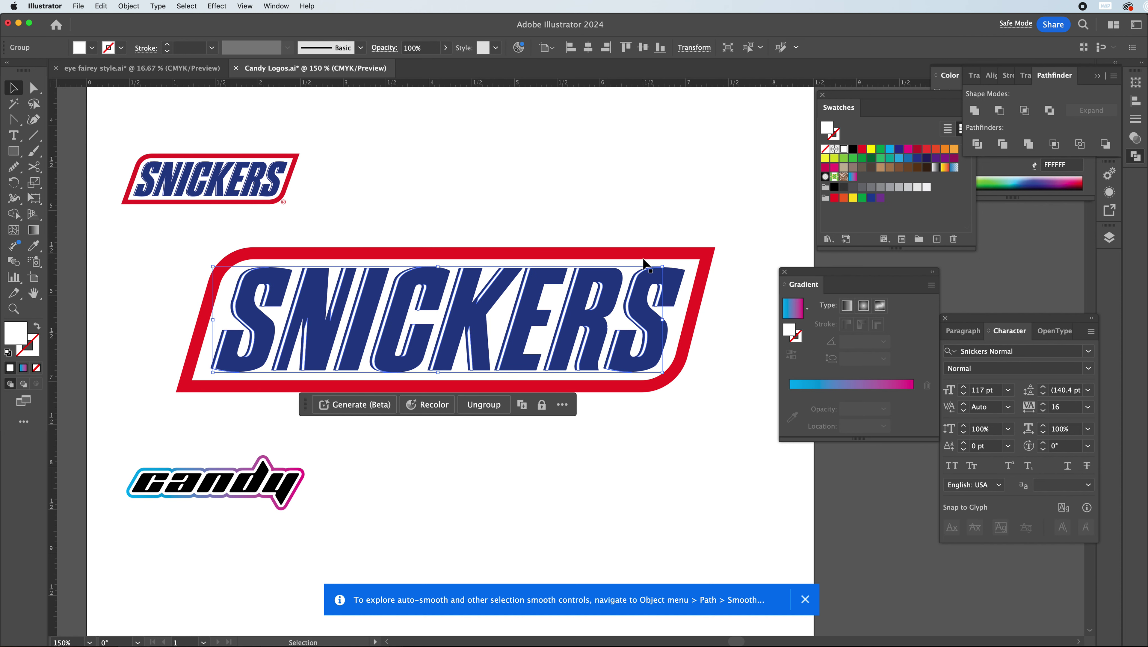
drag(663, 268, 633, 297)
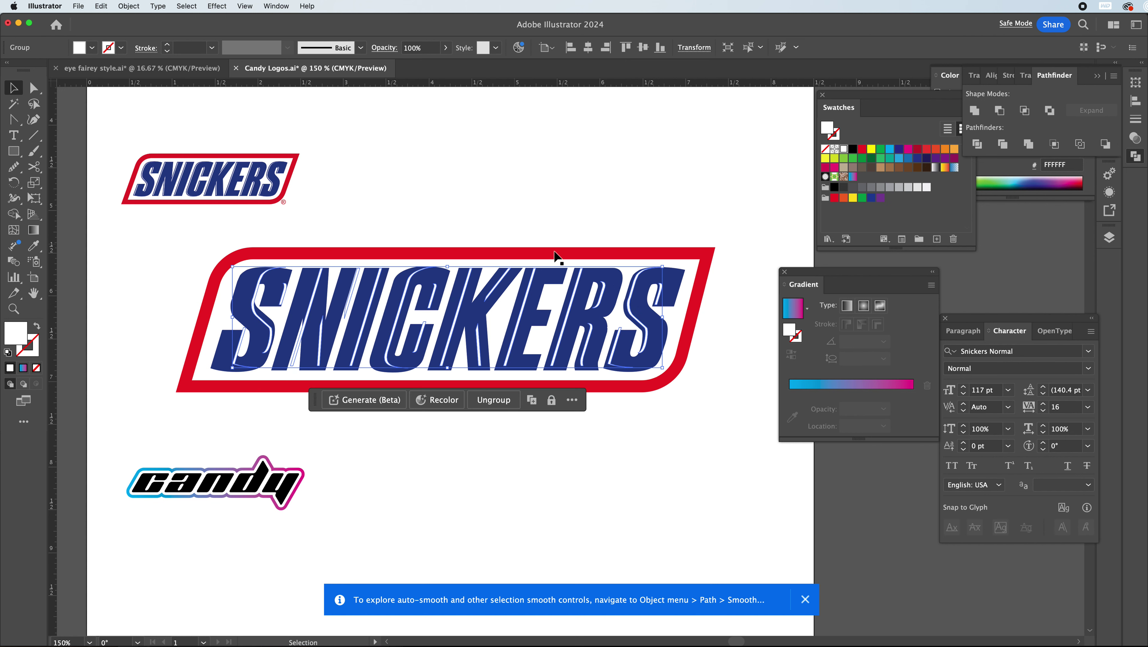
click(493, 400)
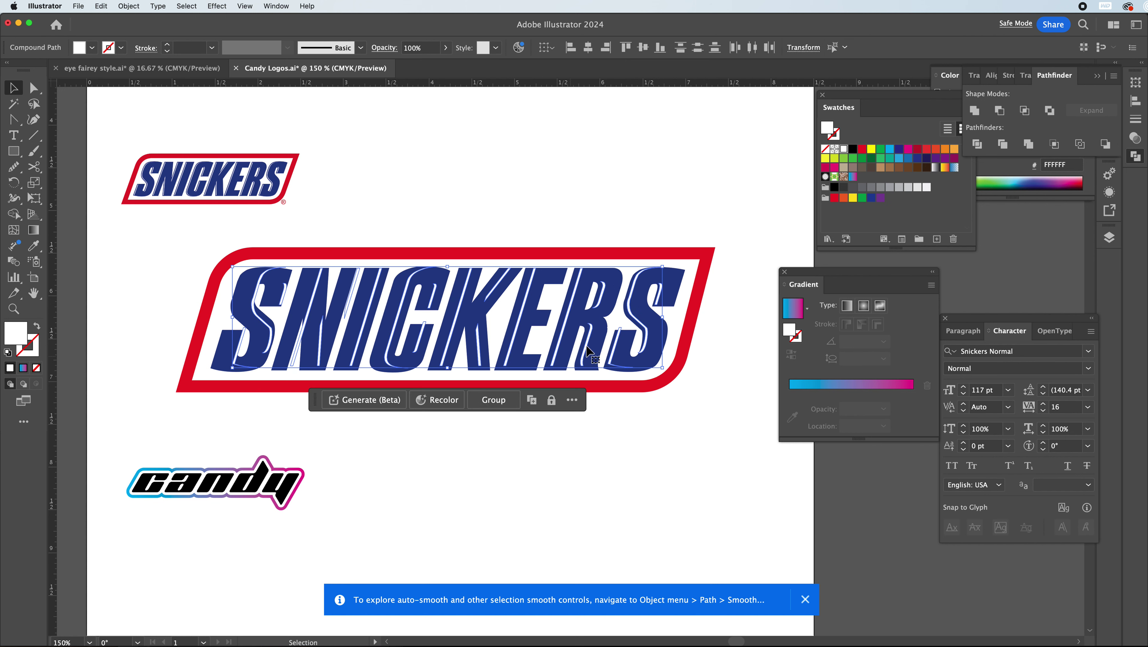
Nudge the white accents of the last S and the R individually into line with their blue letters
click(616, 225)
click(632, 308)
drag(629, 304, 628, 308)
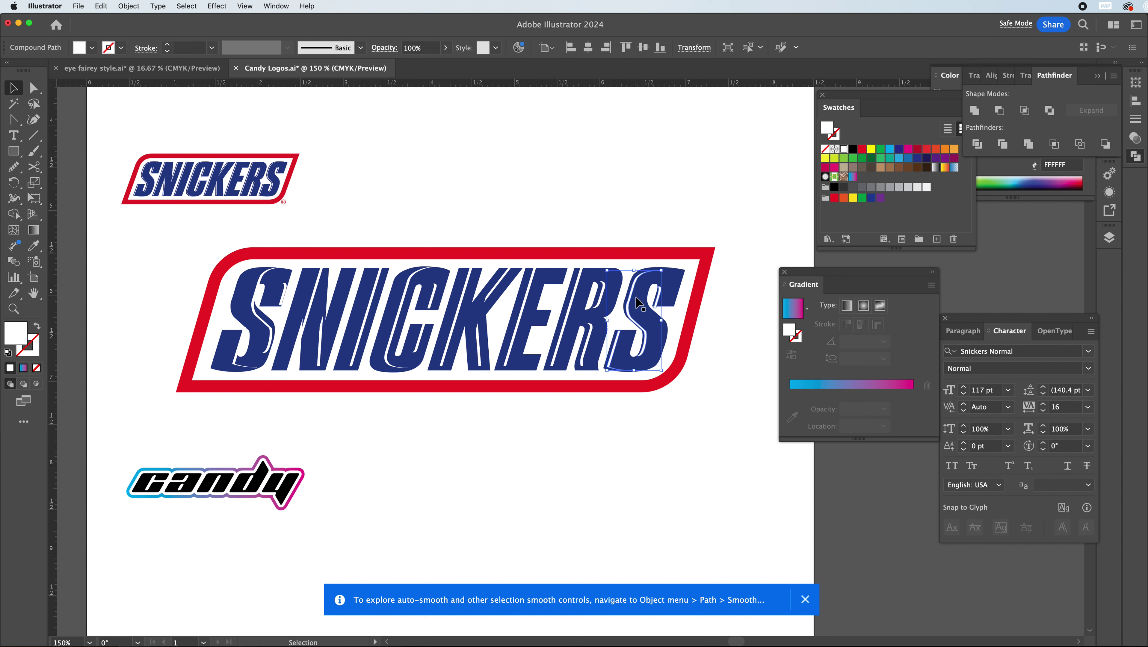
click(550, 191)
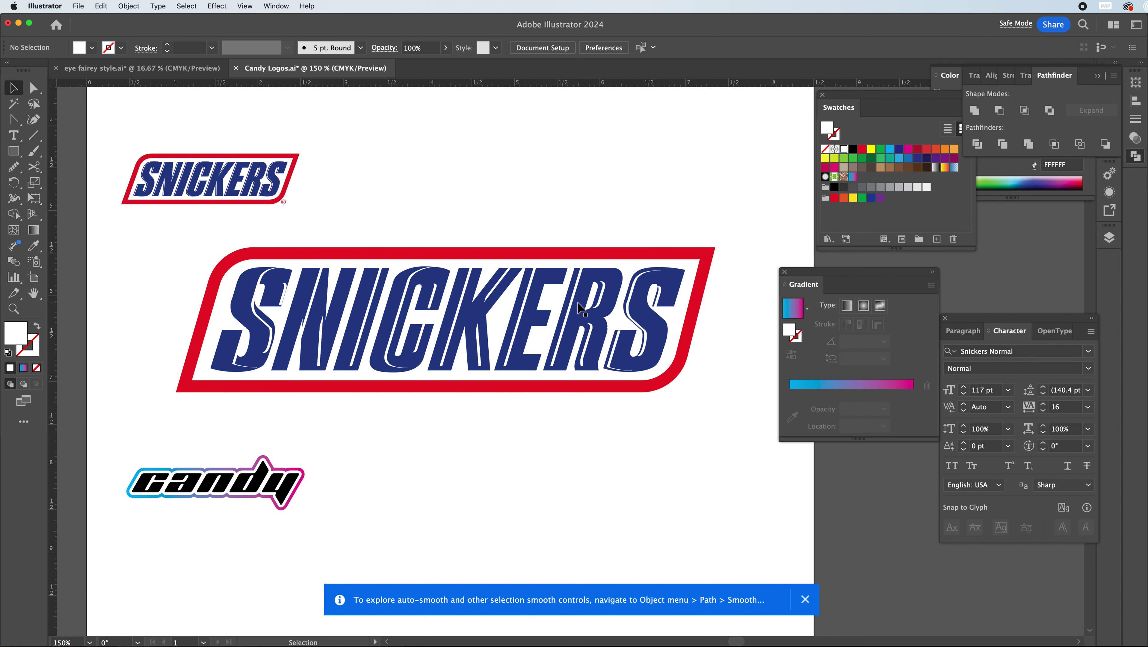
drag(572, 307, 569, 308)
click(605, 303)
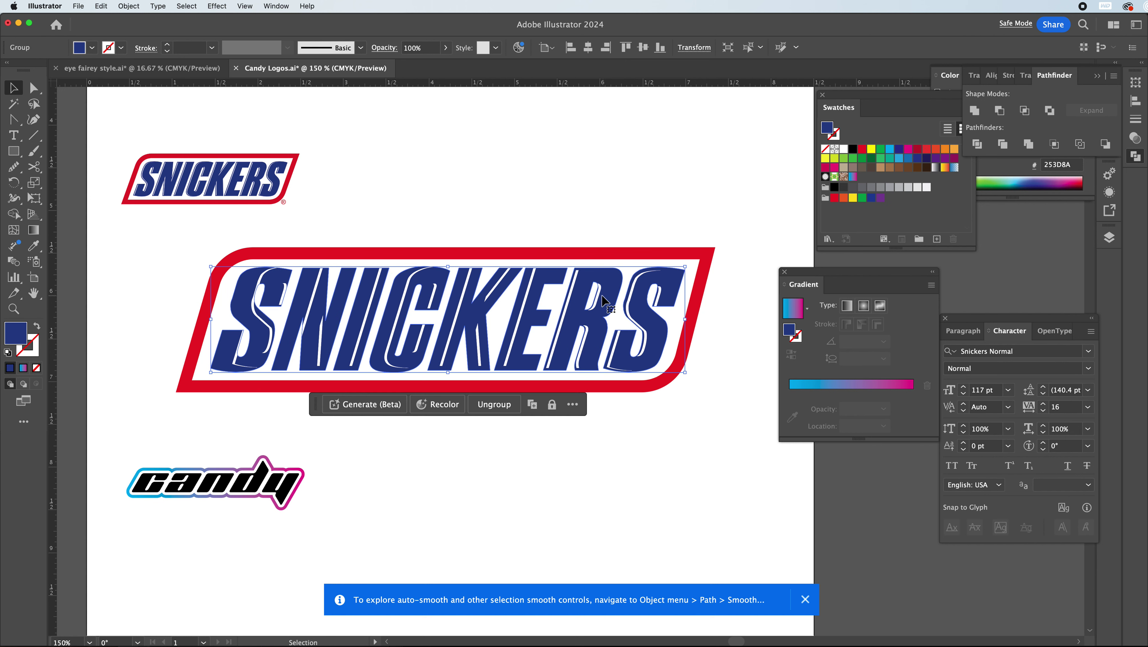
double_click(602, 303)
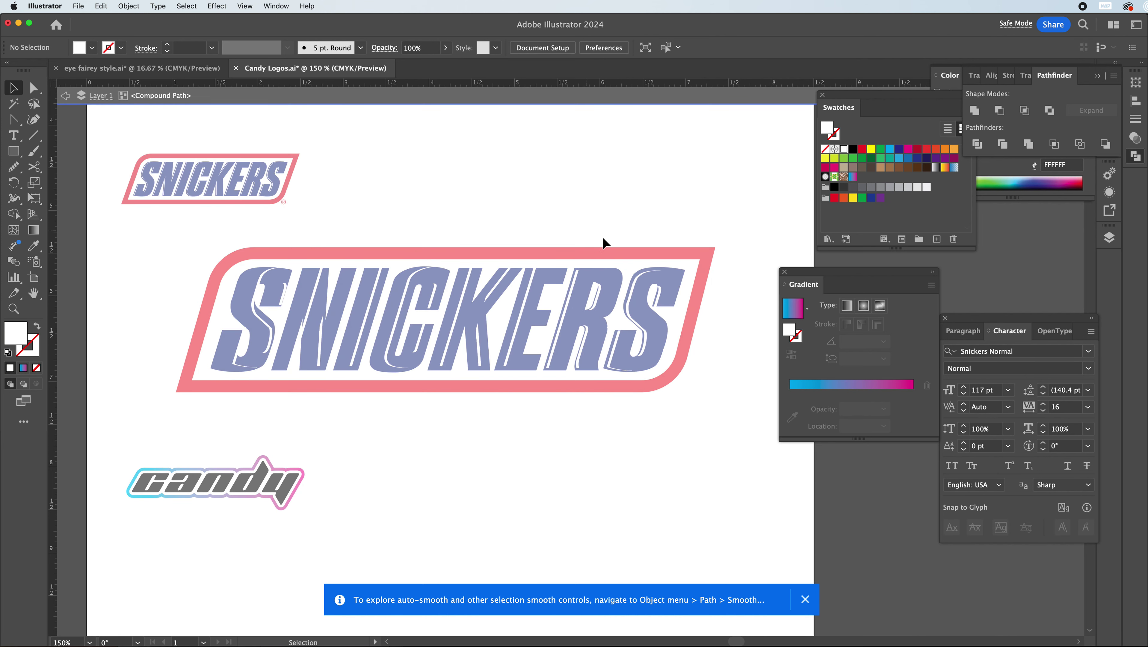
double_click(584, 221)
click(596, 301)
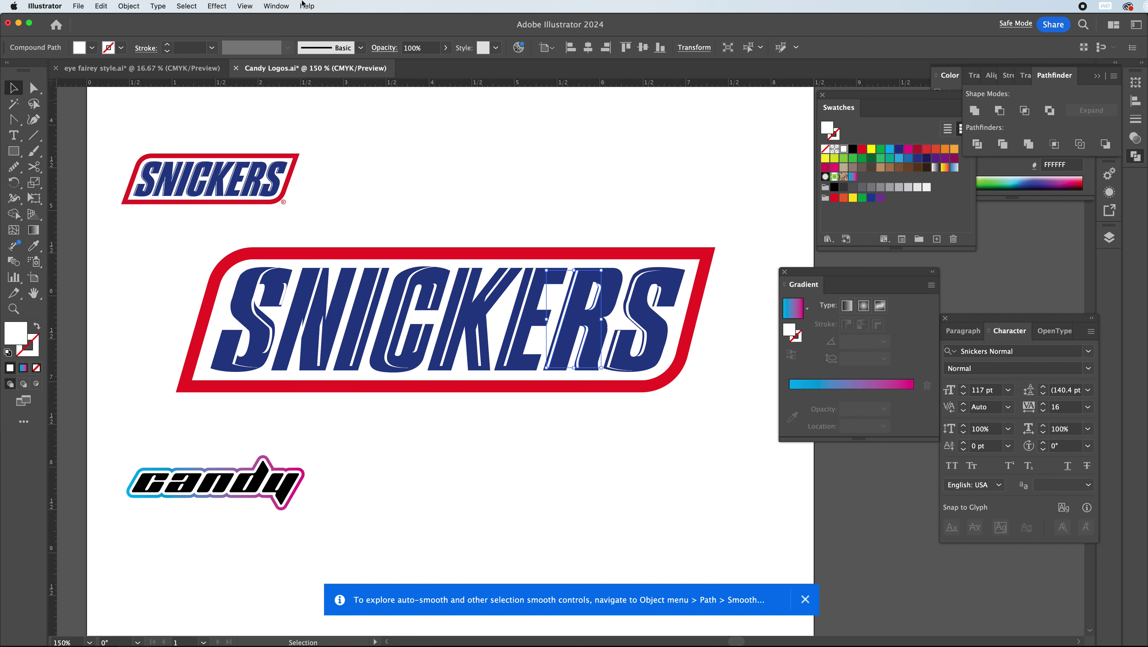
click(155, 6)
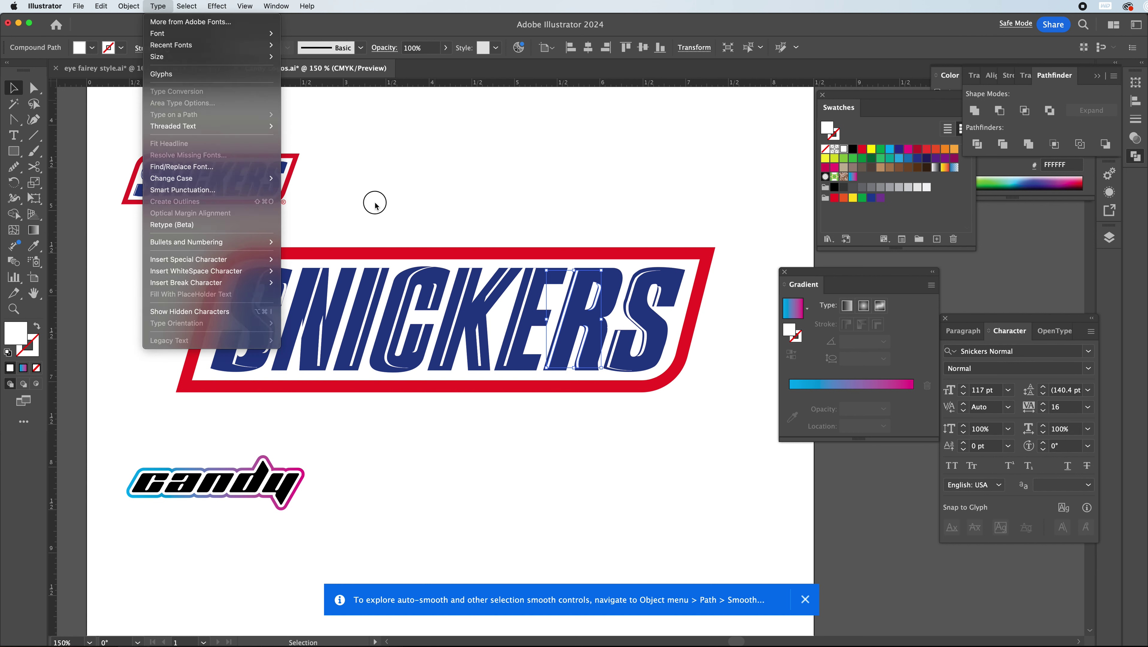
click(272, 303)
Shift the white accents of the first S through the E individually so they sit inside their matching blue letters
click(256, 313)
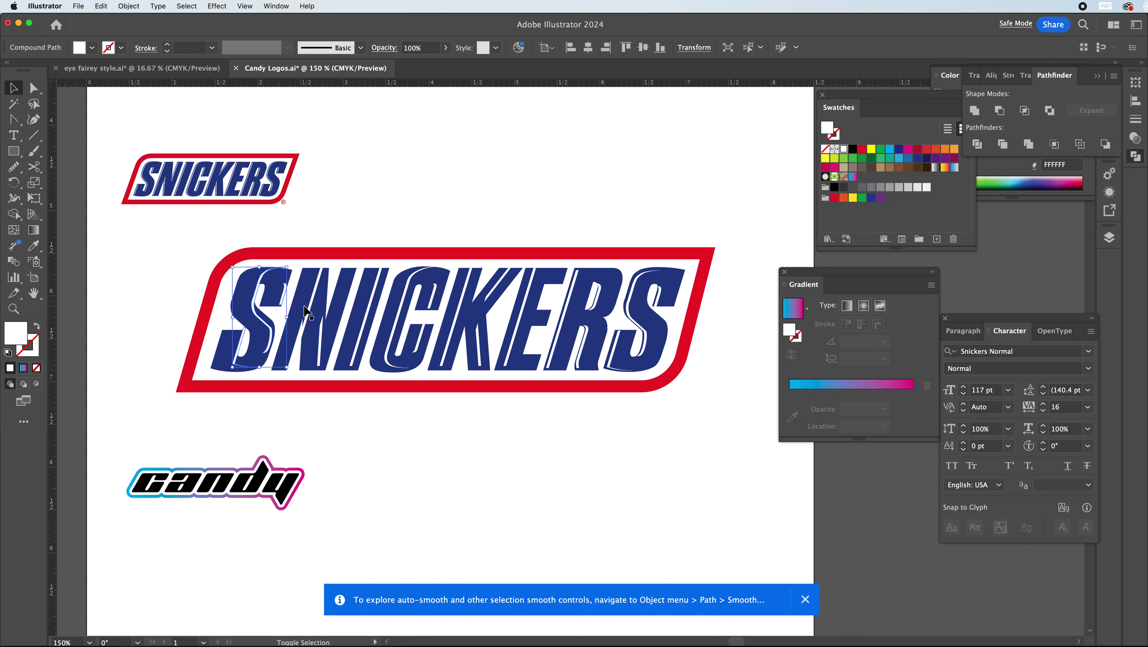
shift+click(311, 308)
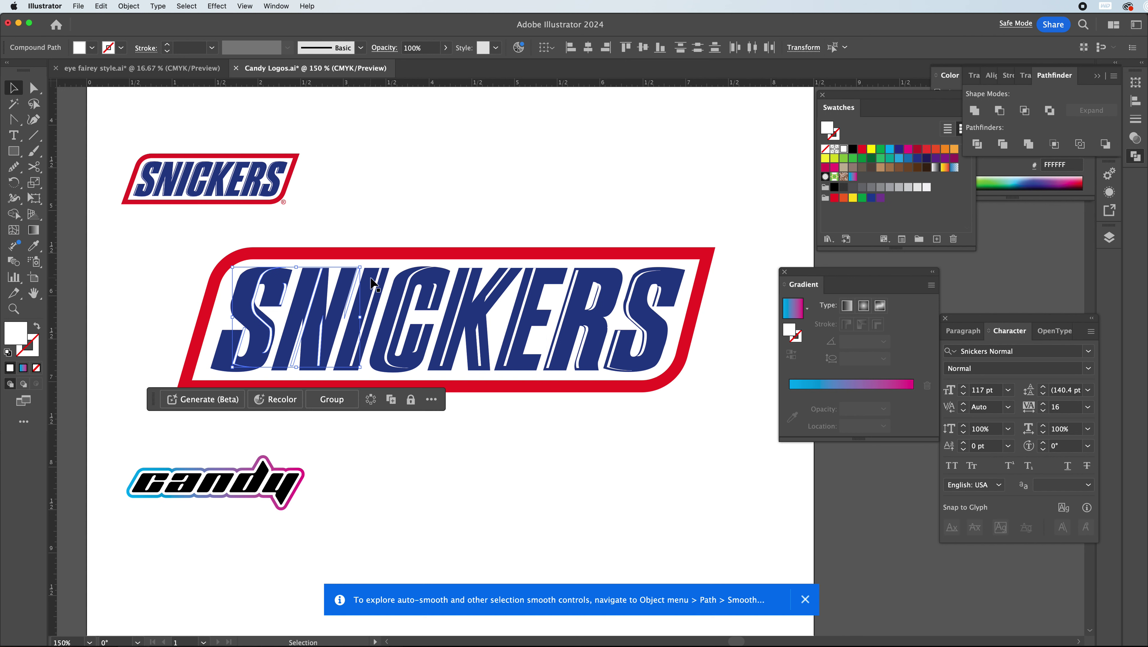
click(359, 235)
drag(311, 312, 234, 313)
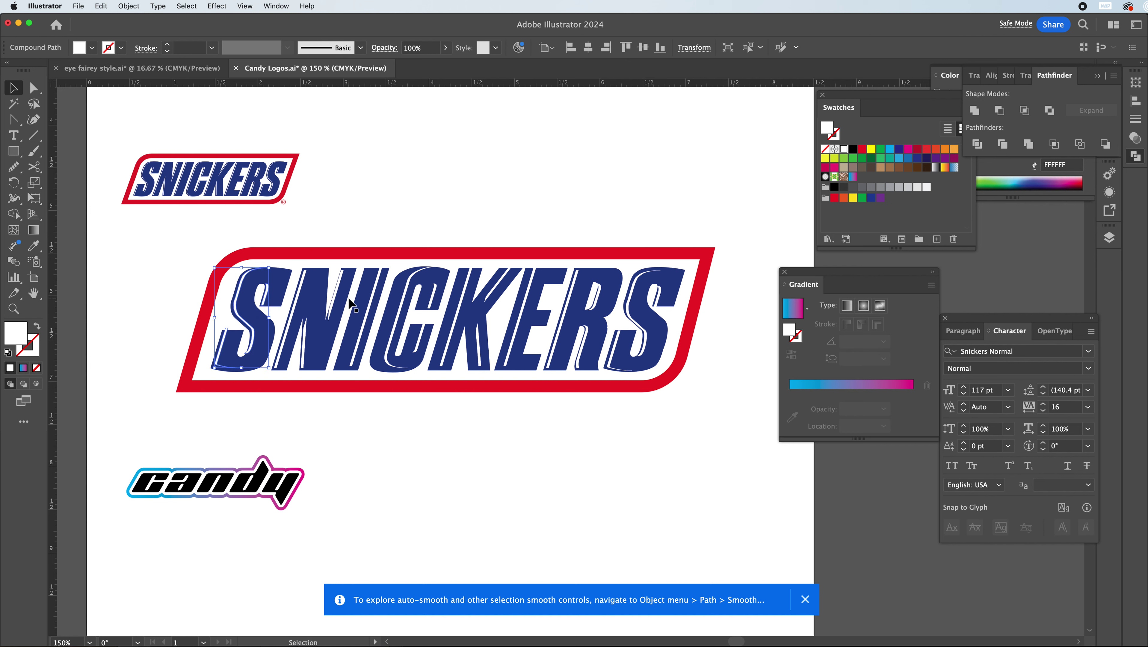
mouse_move(371, 311)
mouse_down()
mouse_move(355, 311)
mouse_move(387, 323)
mouse_up()
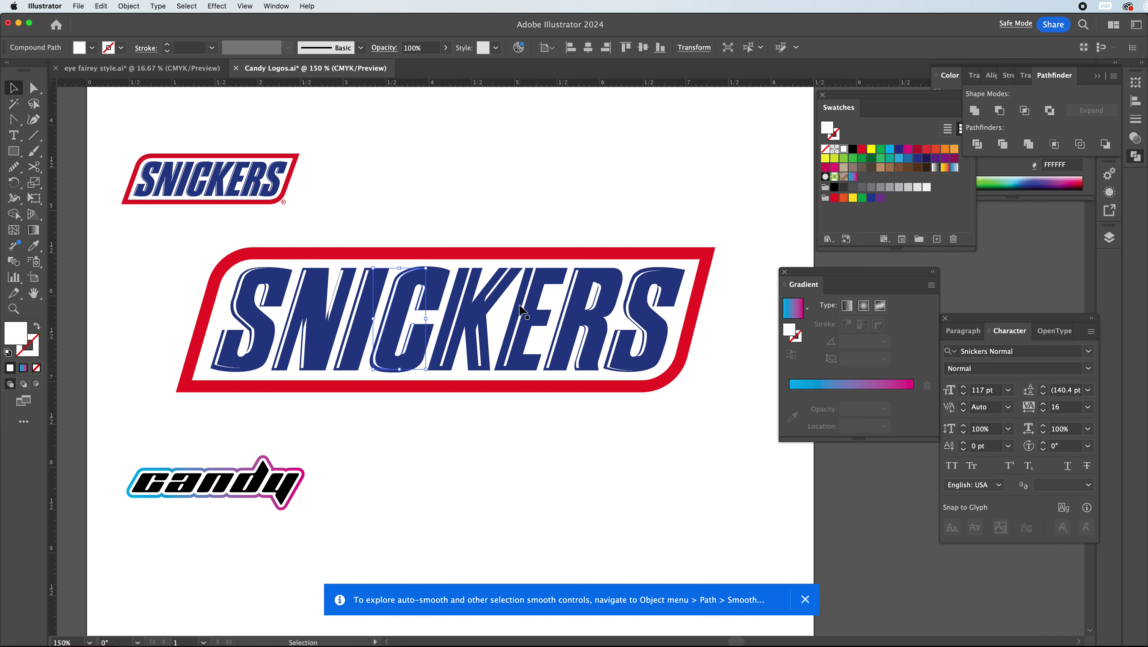
drag(525, 313, 480, 299)
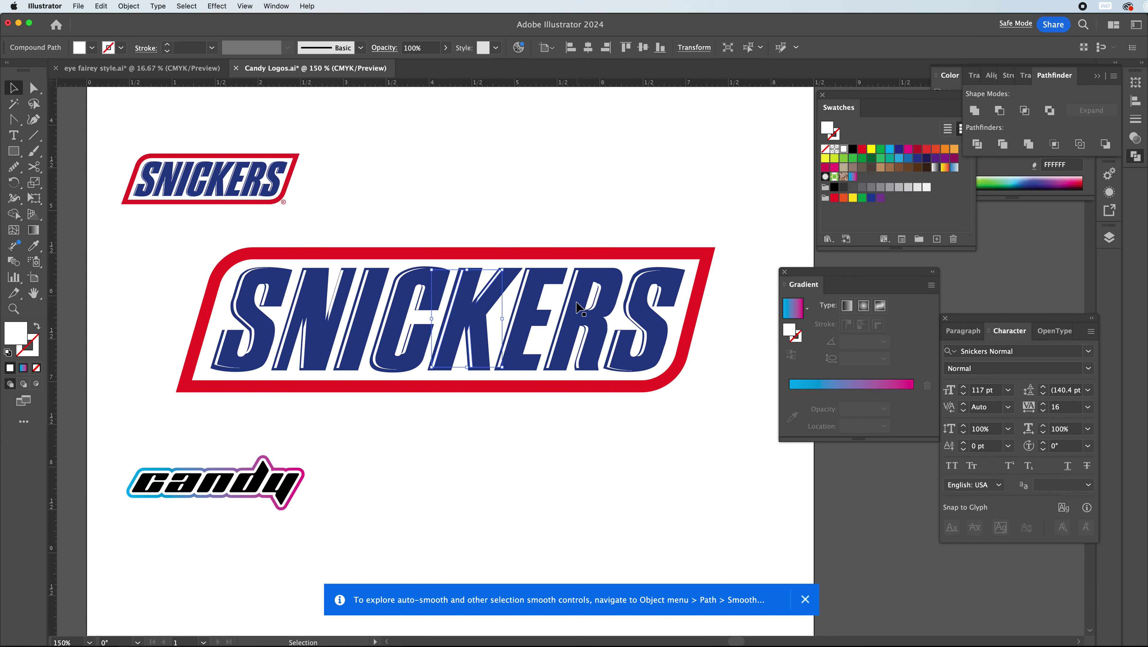
Isolate the last S's white accent and nudge its small upper piece and its lower piece slightly left and up
double_click(663, 298)
drag(662, 296, 659, 294)
click(630, 242)
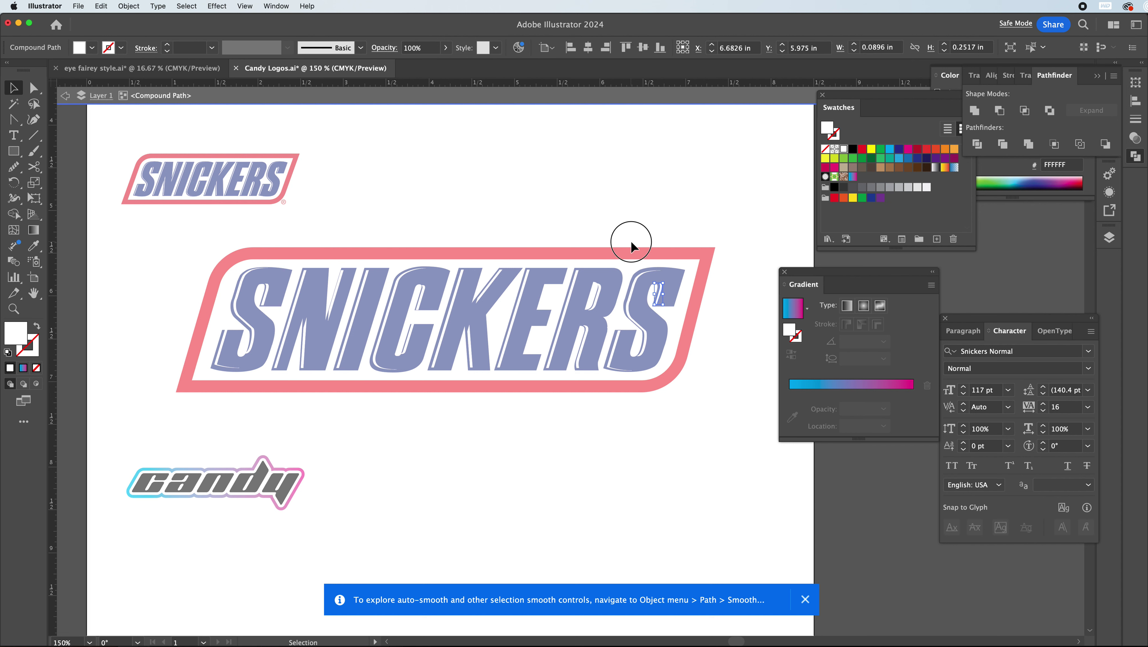
click(617, 351)
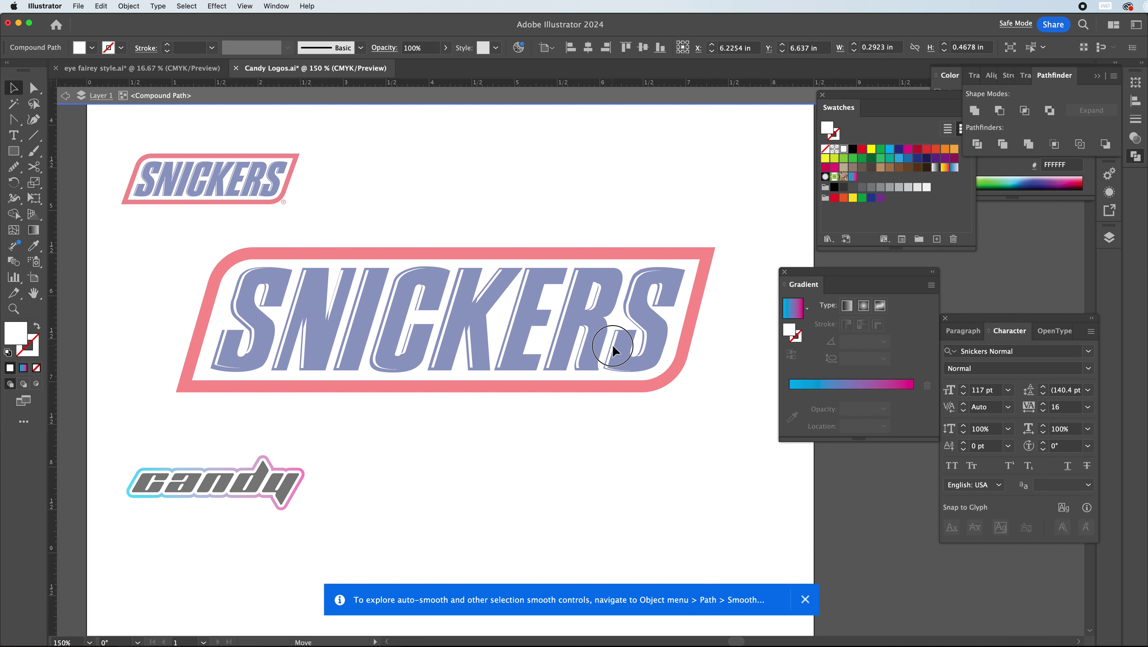
drag(612, 345, 611, 344)
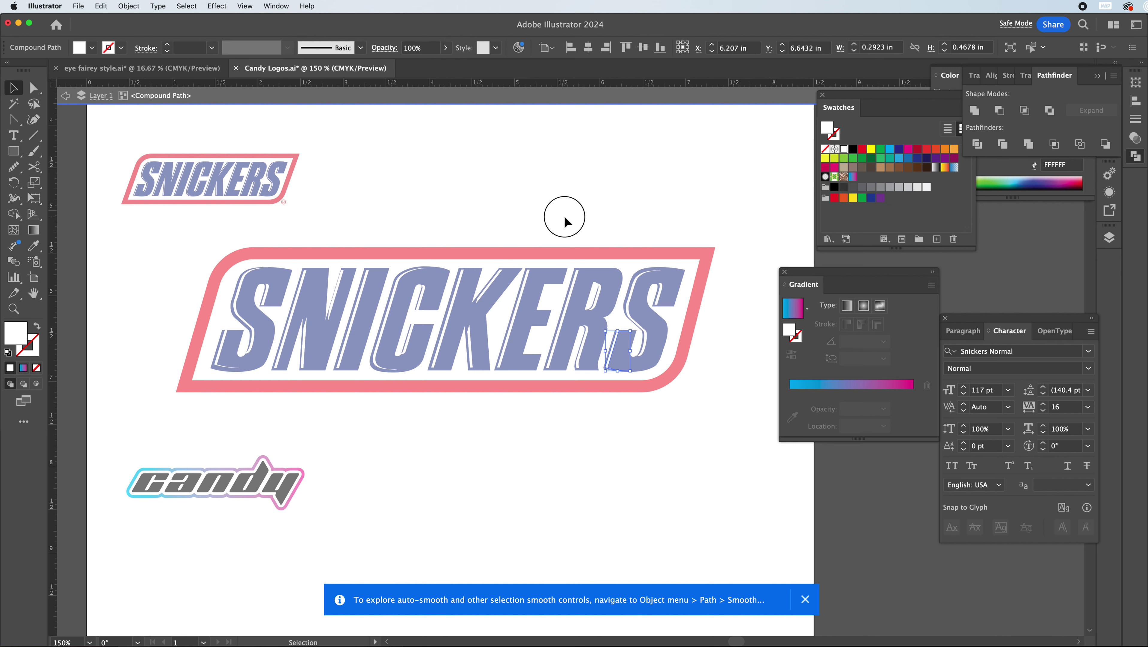
Nudge the last S's long curved white accent into line and extend its lower end slightly downward along the curve
click(564, 215)
drag(631, 286, 632, 286)
key(super+equal)
key(super+equal)
key(super+equal)
key(super+equal)
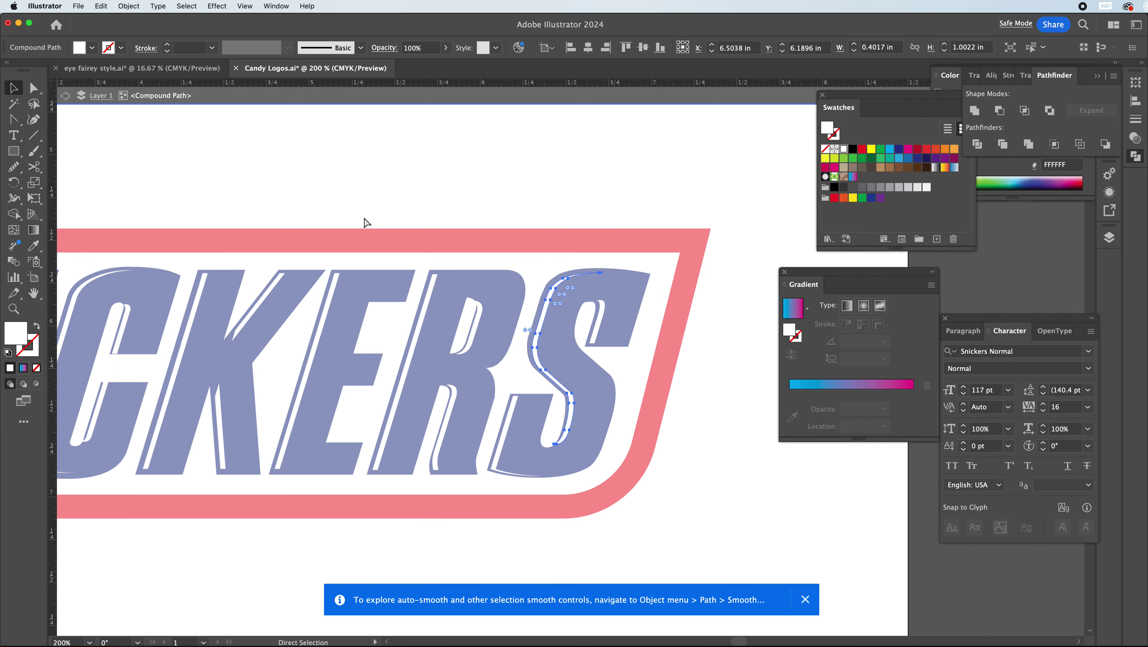
scroll(477, 405, down, 3)
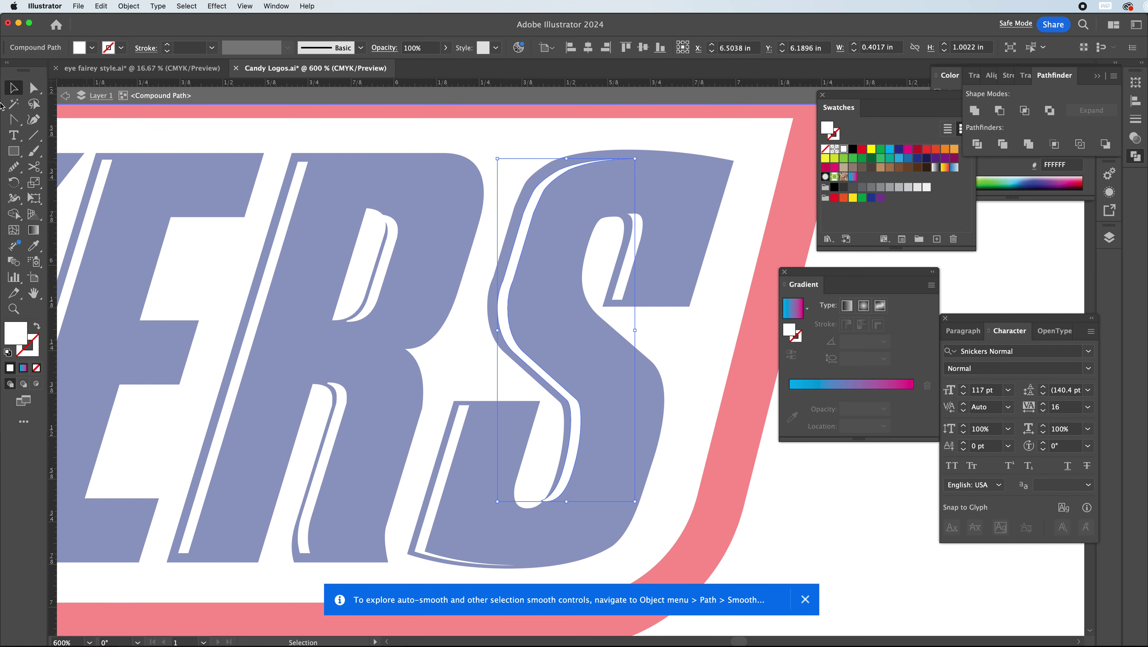
click(33, 87)
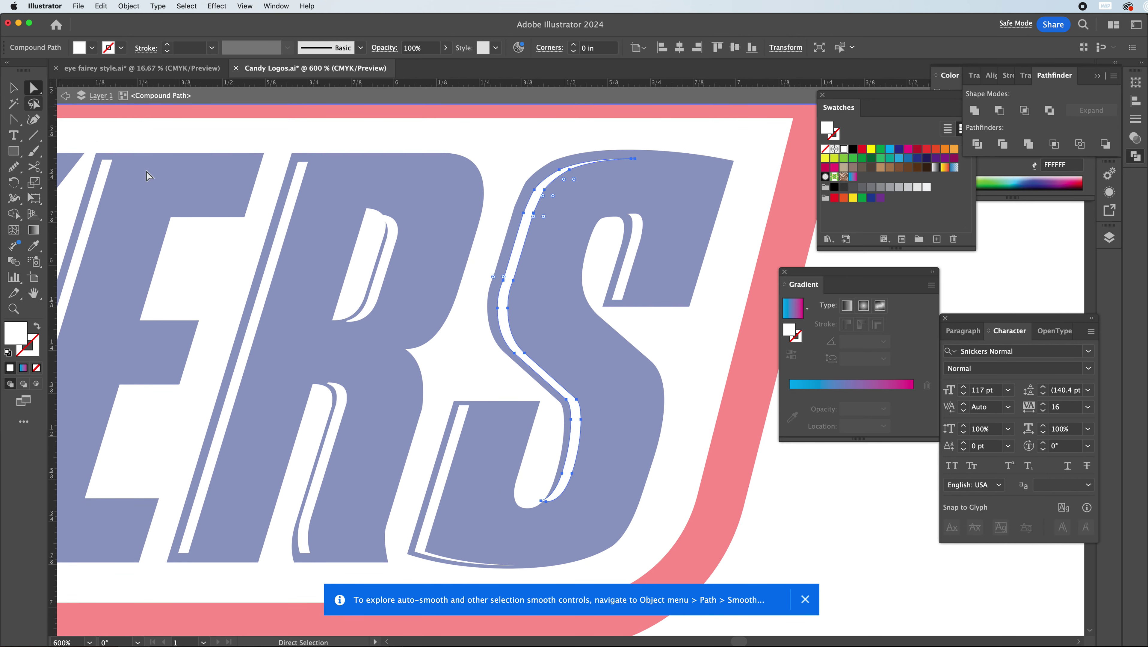
click(541, 502)
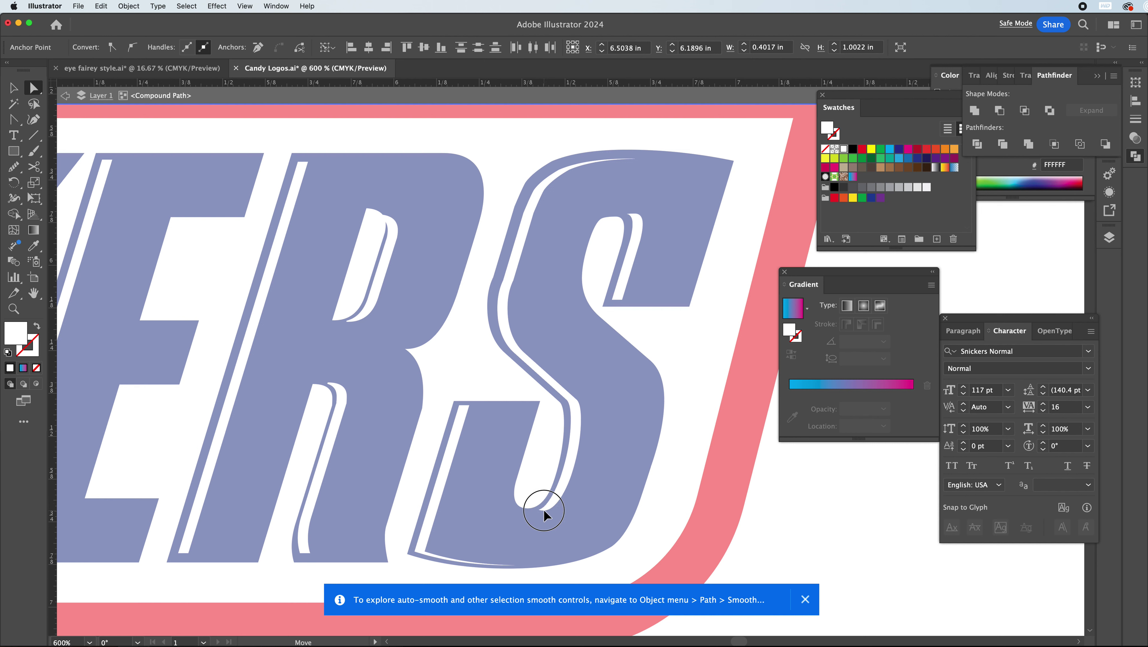
drag(545, 510, 545, 511)
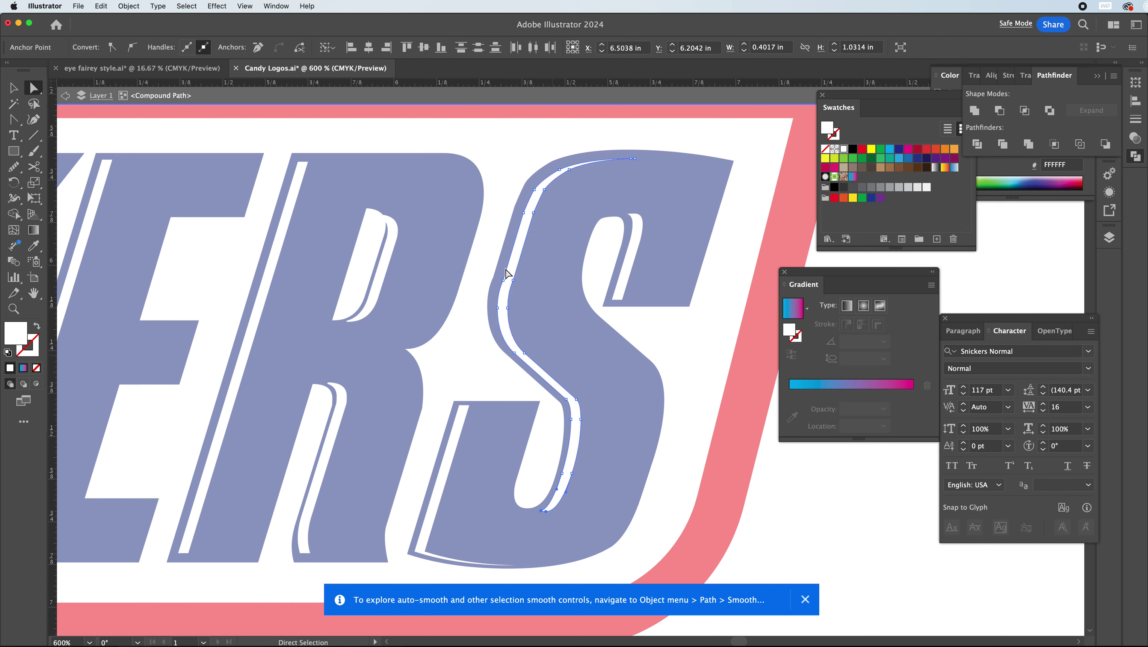
click(498, 227)
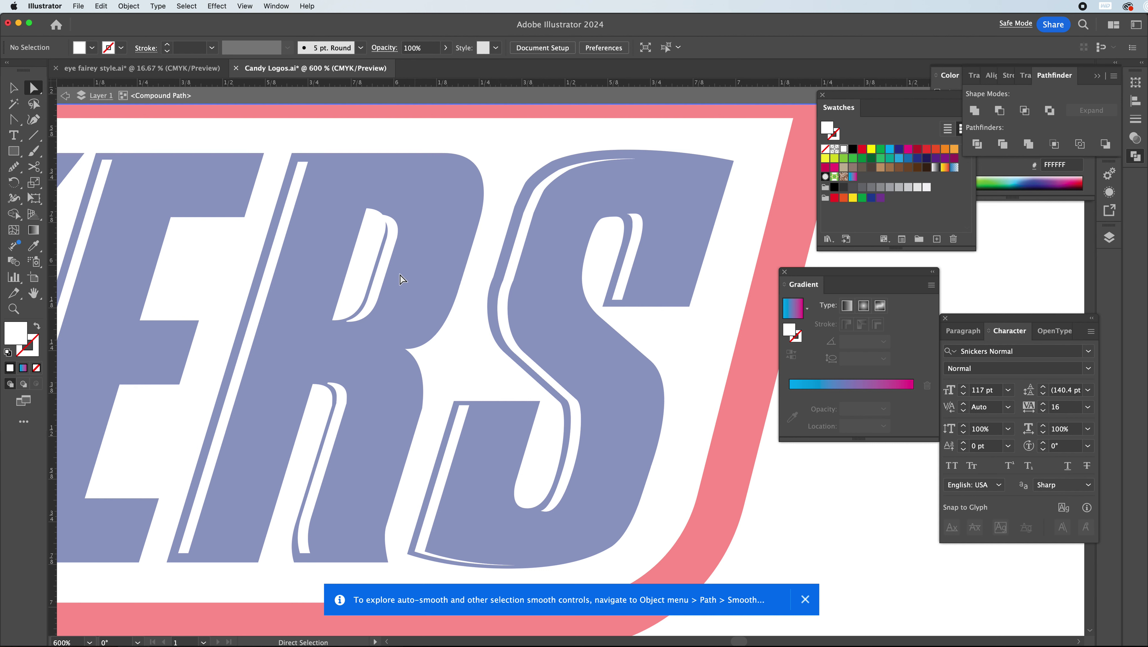
Isolate the R's white accents and reshape the upper end of the bowl accent to follow the counter's curve
click(388, 222)
click(392, 245)
click(390, 248)
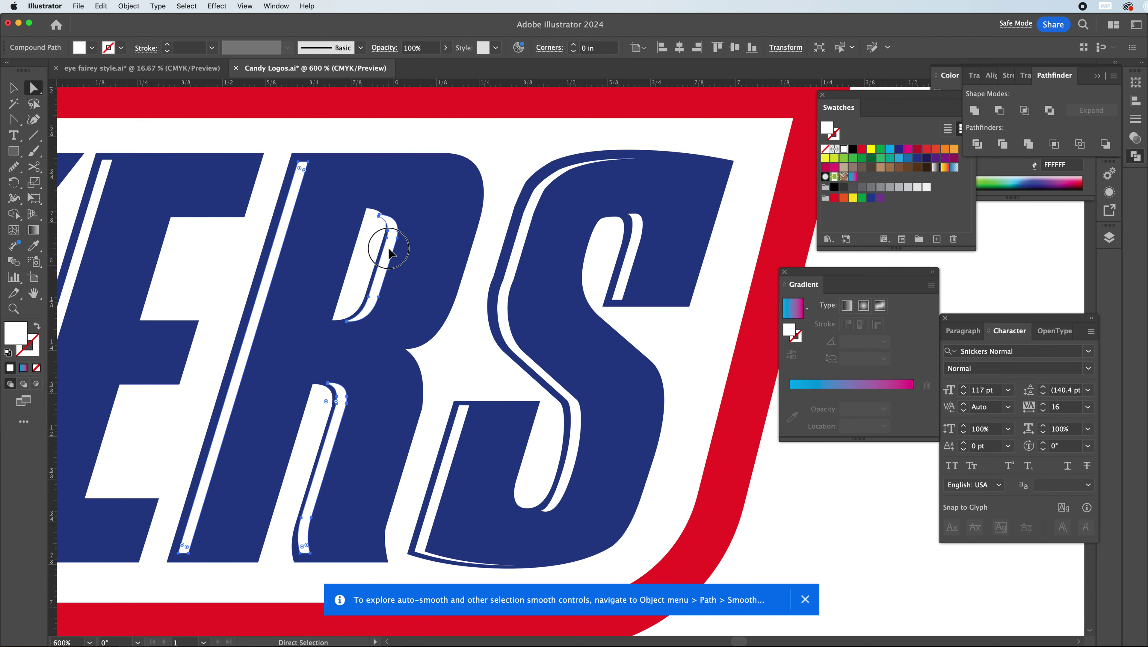
key(v)
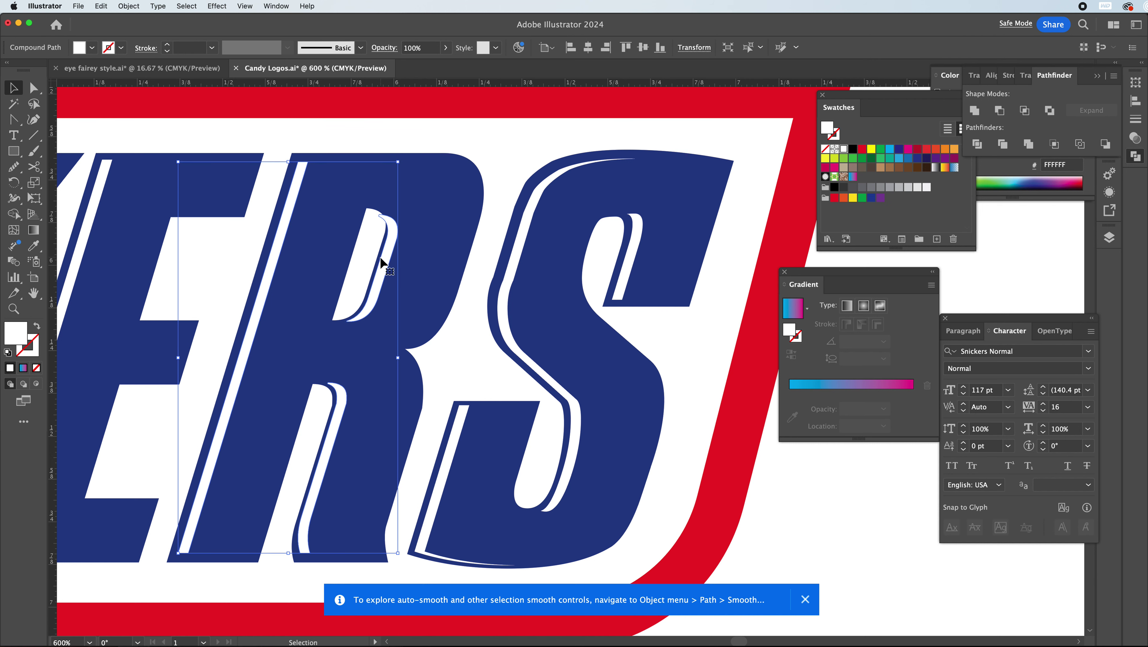
double_click(382, 263)
click(380, 274)
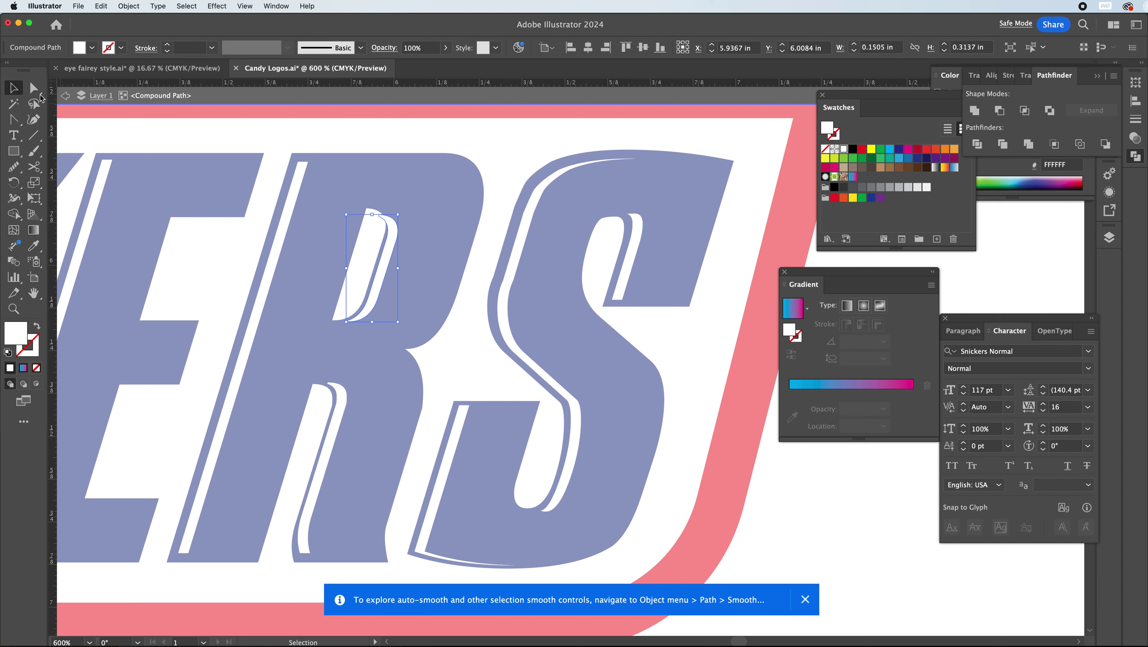
click(33, 88)
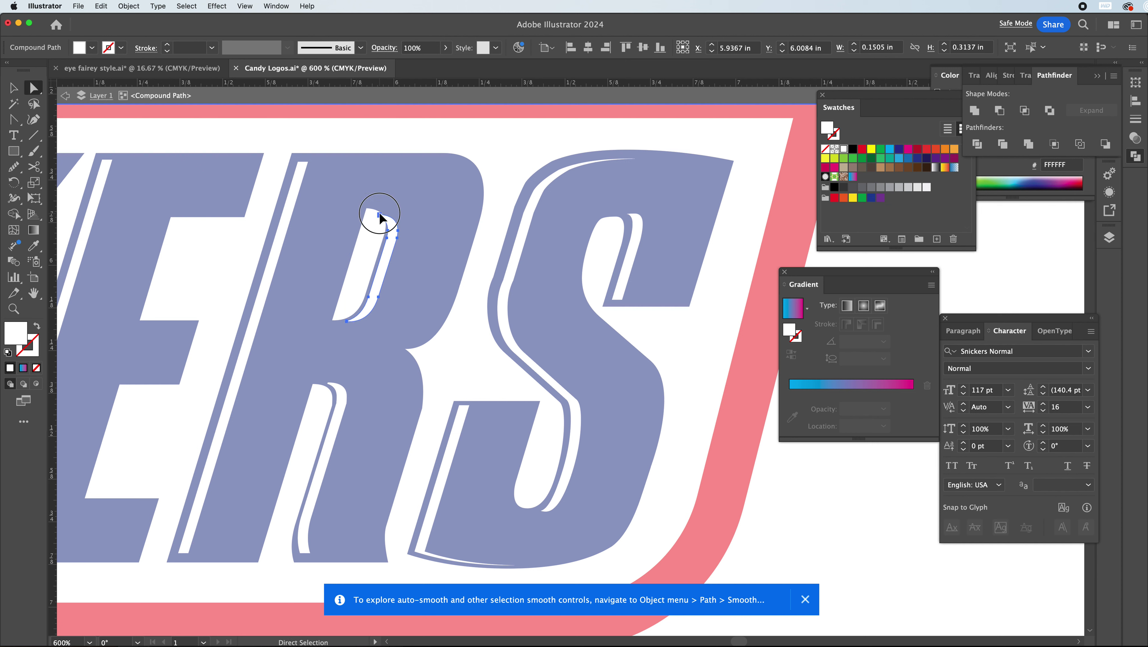
click(379, 217)
click(385, 227)
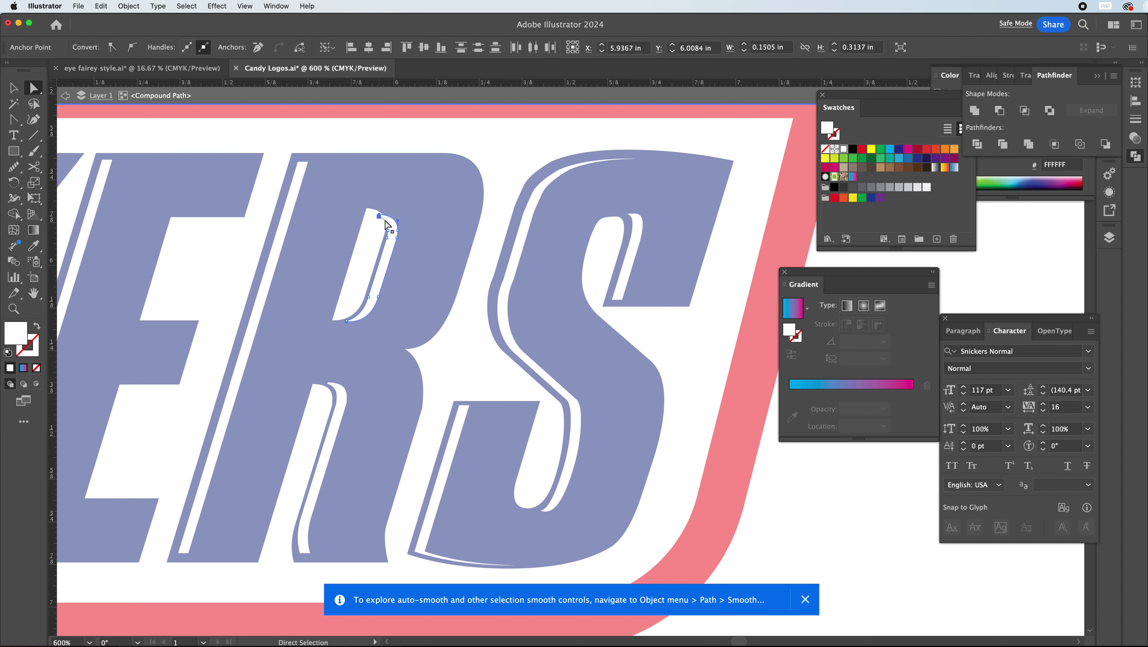
mouse_move(380, 221)
mouse_down()
mouse_move(383, 208)
mouse_move(389, 230)
mouse_up()
click(308, 136)
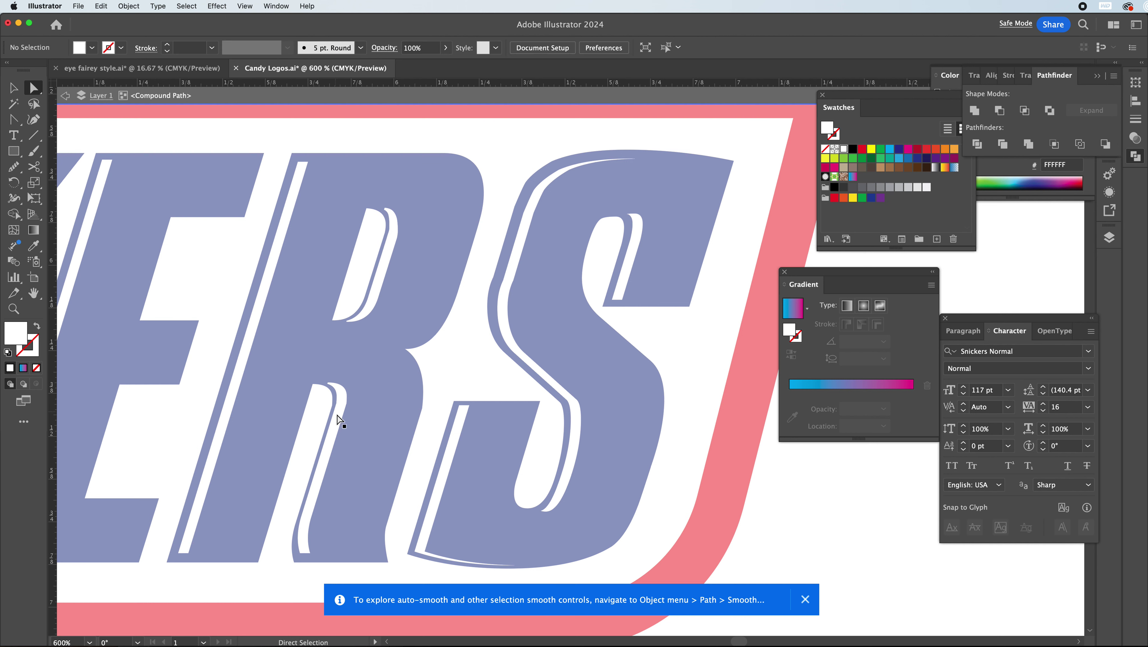
Extend the lower end of the R's leg accent slightly downward
click(298, 546)
click(301, 553)
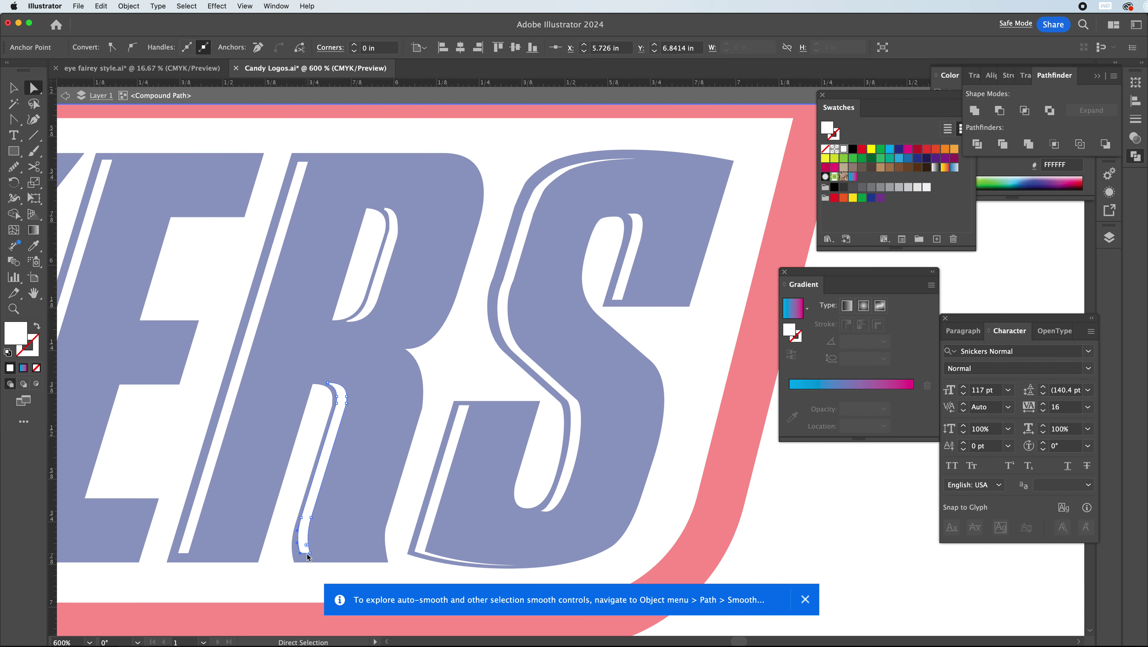
drag(309, 552, 308, 556)
click(294, 503)
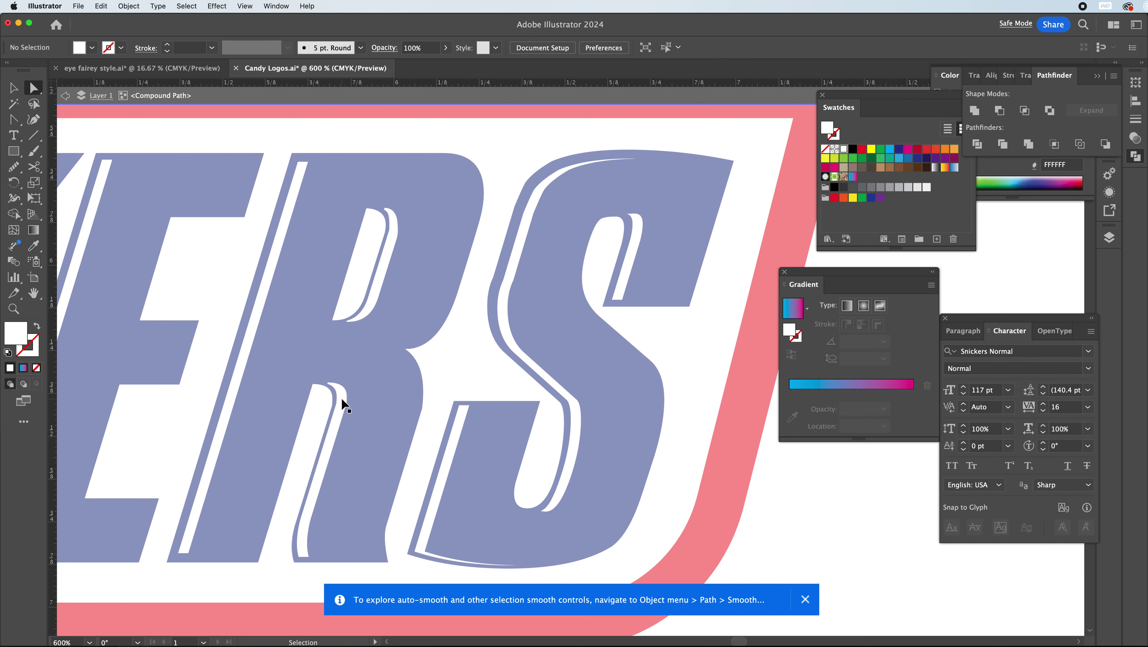
key(super+minus)
key(super+minus)
key(super+minus)
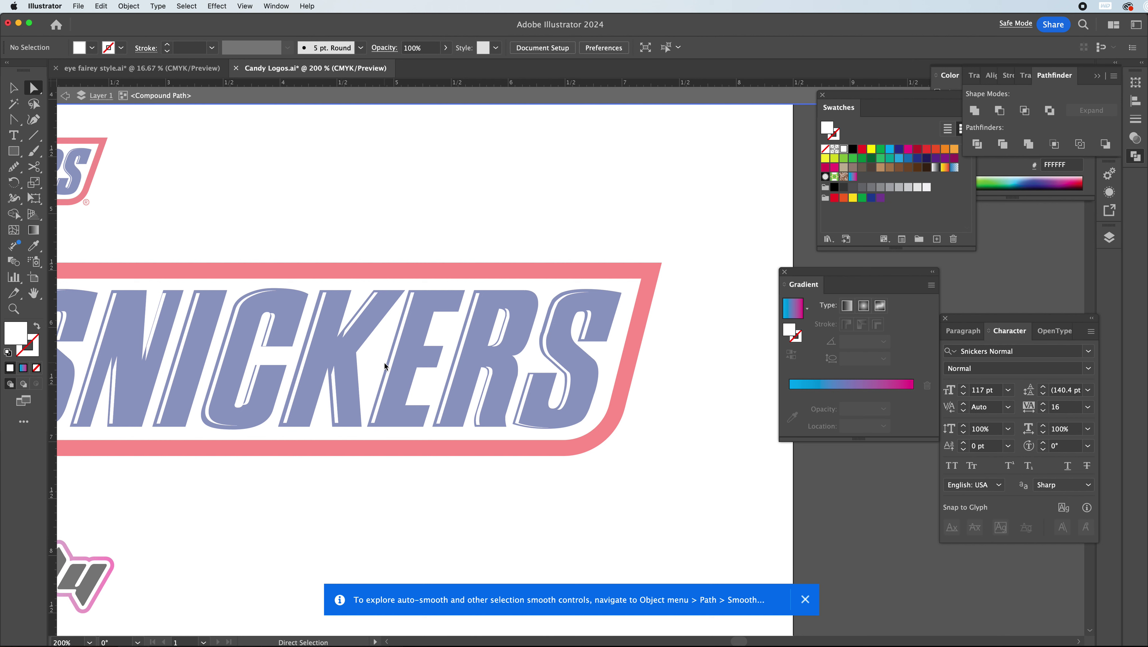
click(490, 386)
drag(487, 392, 487, 392)
key(super+z)
Nudge the R's leg and bowl accents as whole pieces slightly into line with the blue letter
click(10, 91)
click(479, 358)
click(488, 391)
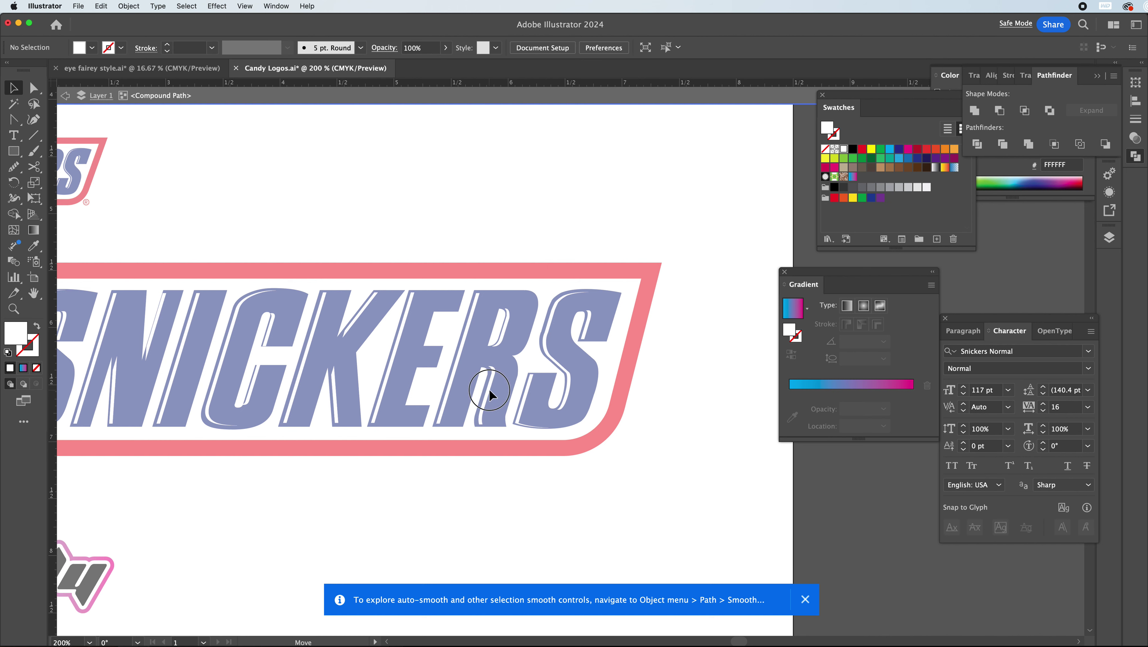
click(500, 339)
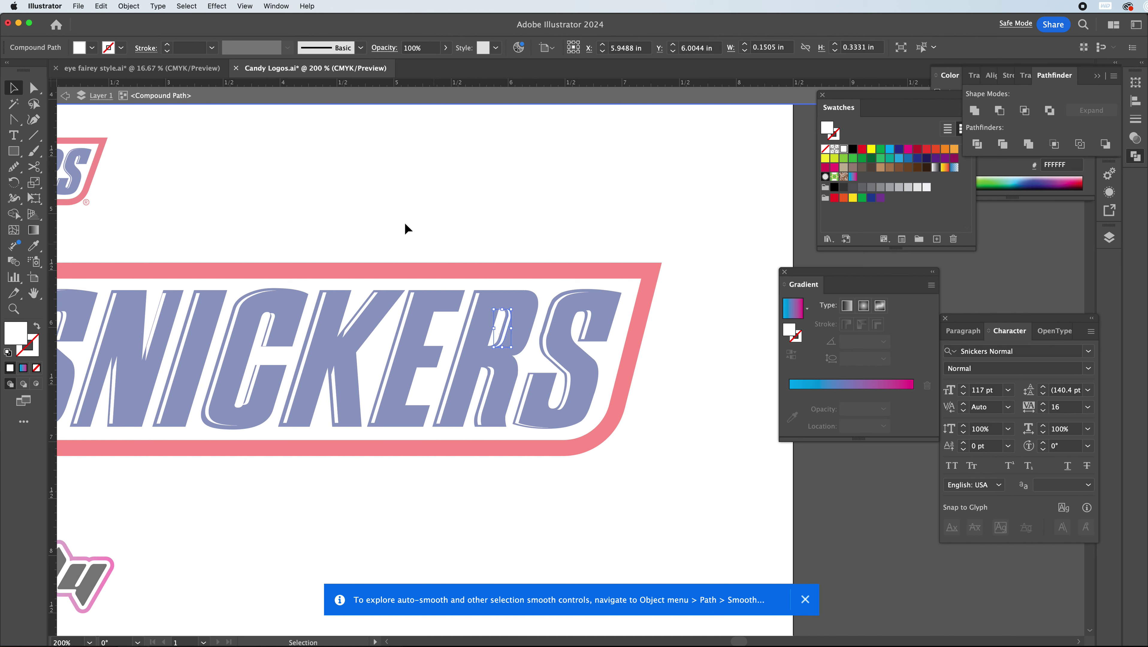
click(316, 214)
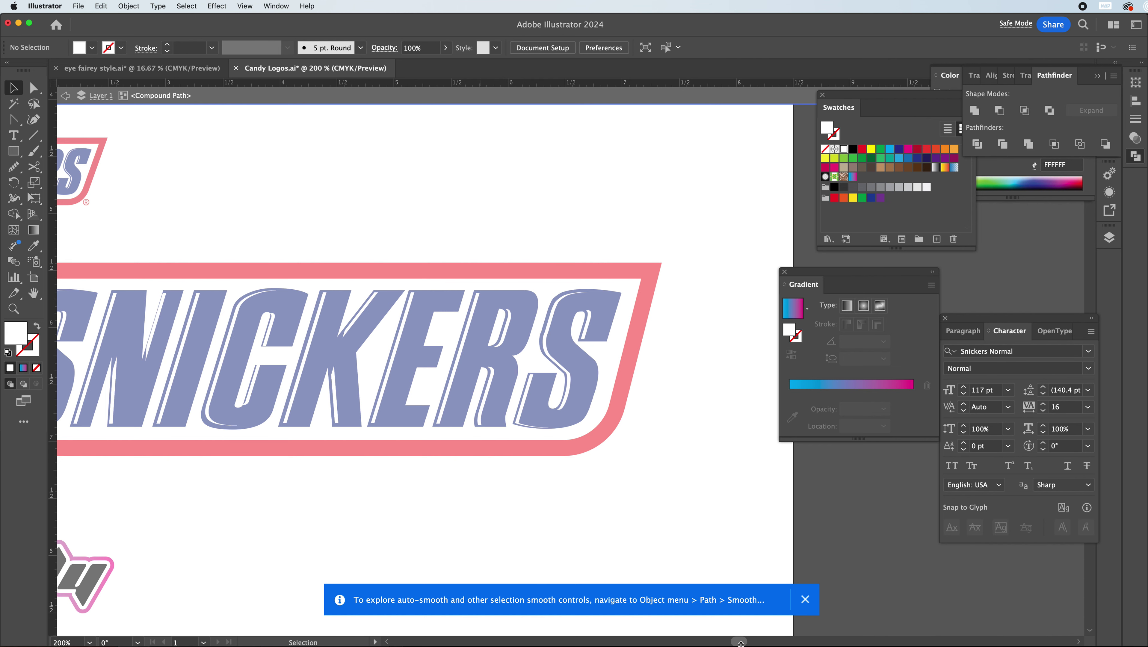
Isolate the K's white accents, shift the lower leg accent slightly left and extend its upper end up toward the junction
drag(743, 641, 740, 641)
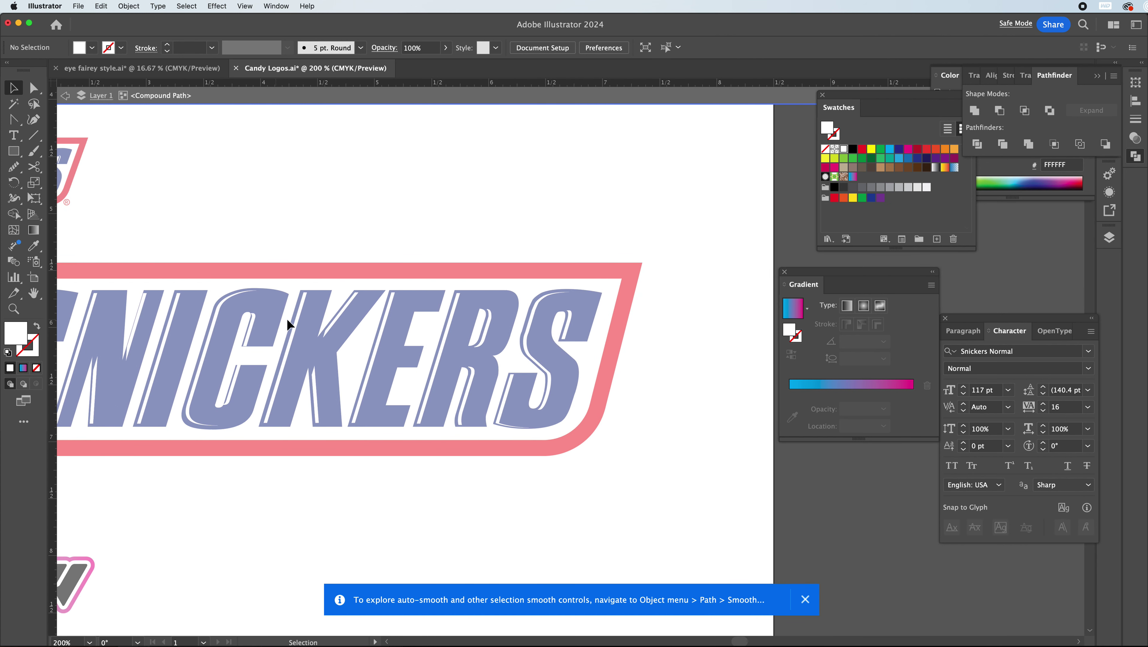
key(super+equal)
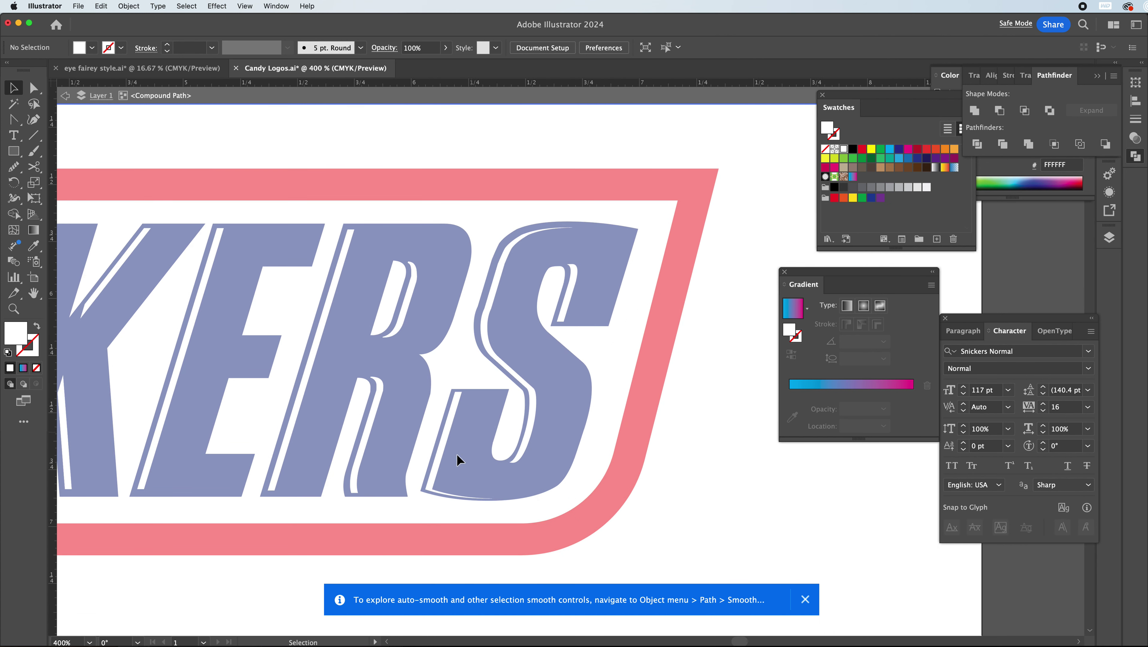
drag(739, 641, 732, 641)
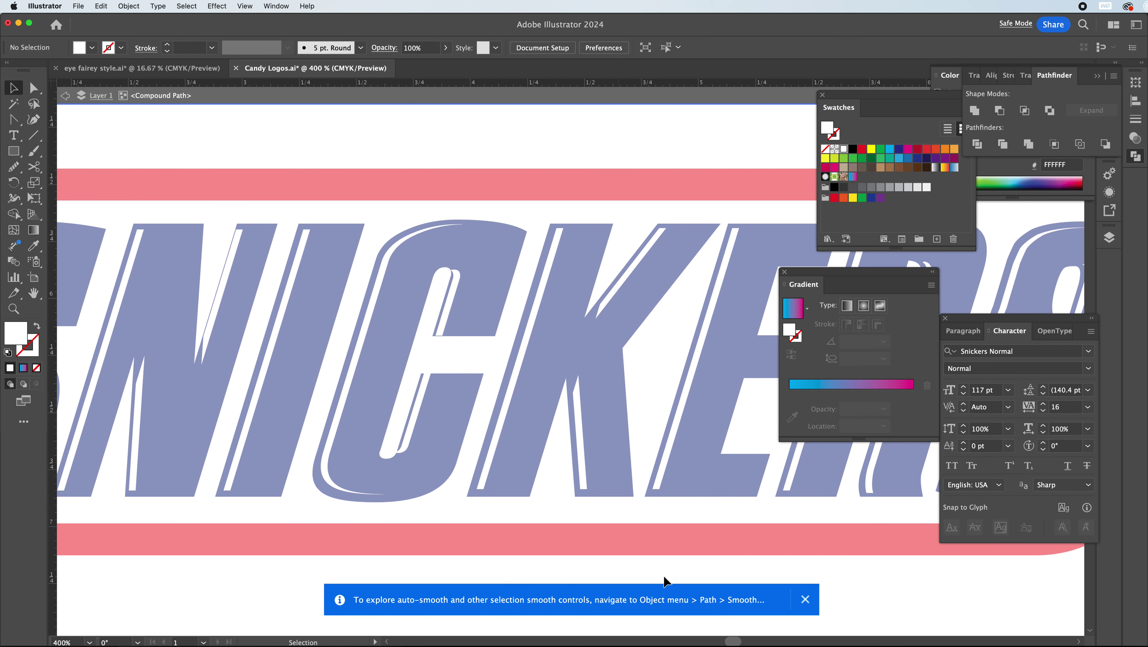
double_click(578, 418)
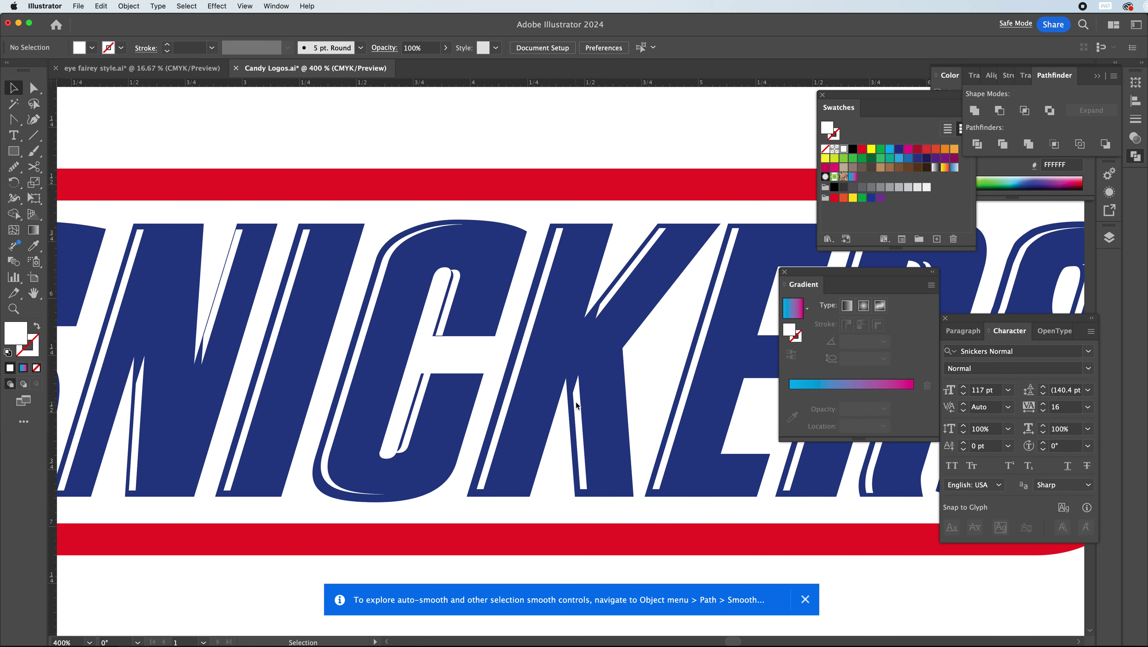
double_click(576, 402)
click(577, 404)
drag(579, 413, 576, 416)
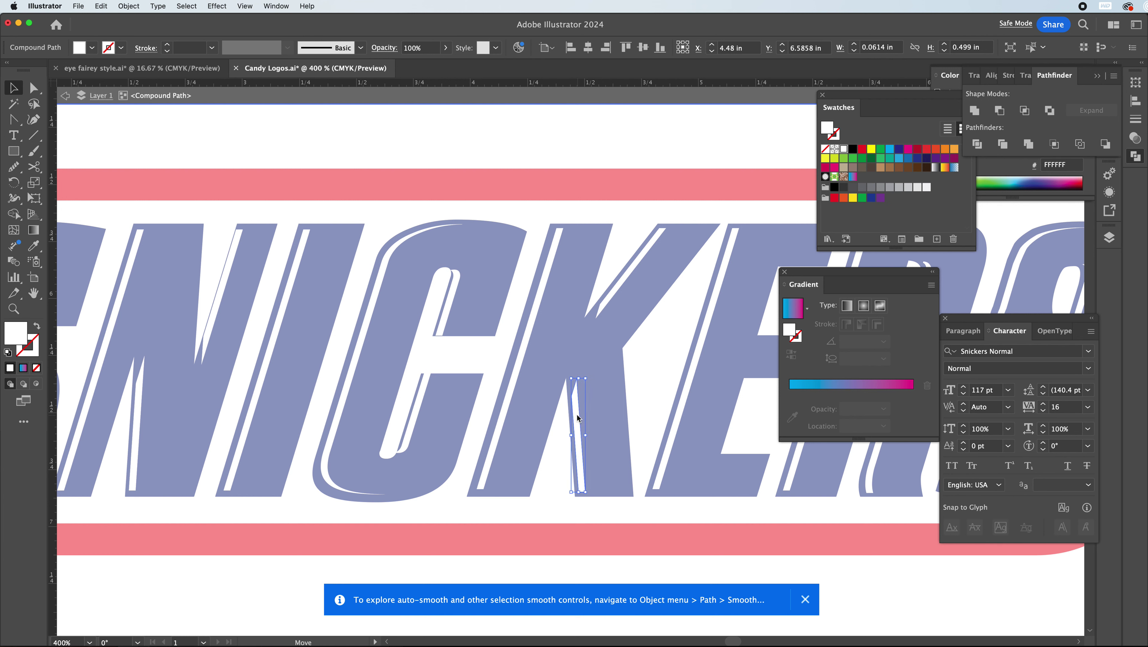
click(34, 88)
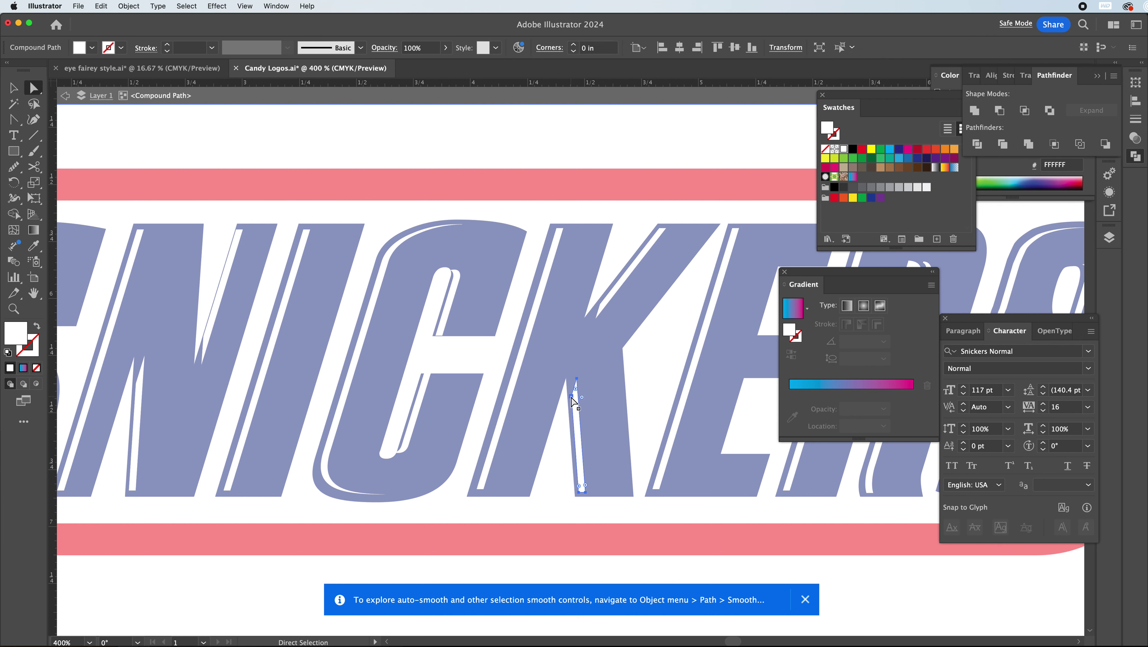
click(575, 384)
click(575, 372)
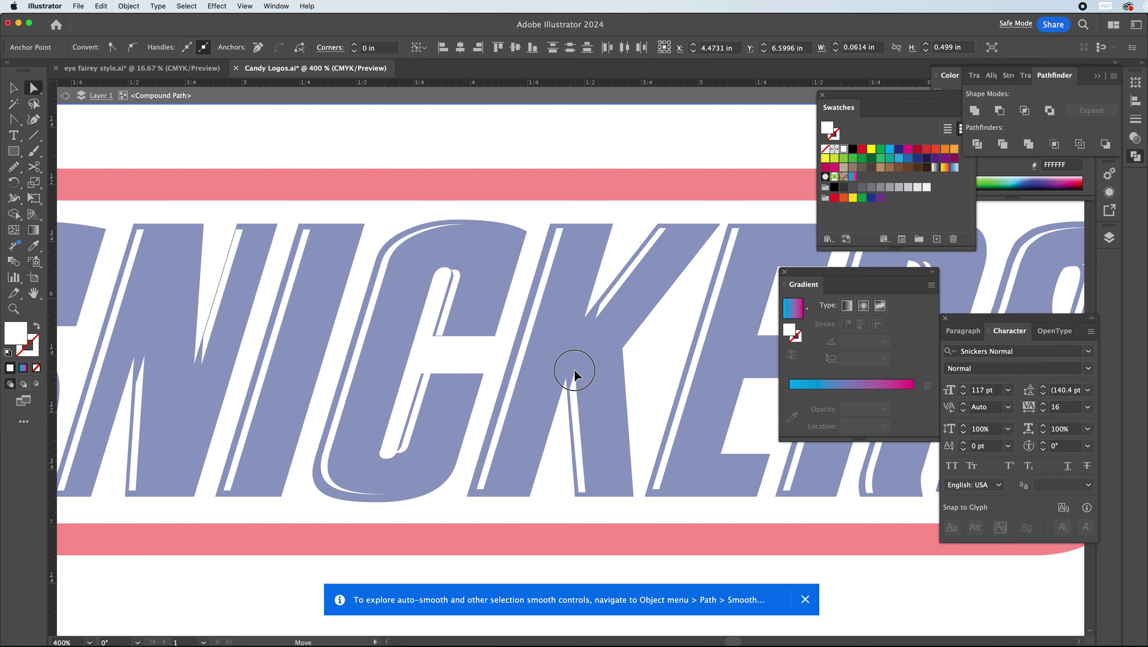
drag(572, 356, 574, 349)
click(561, 294)
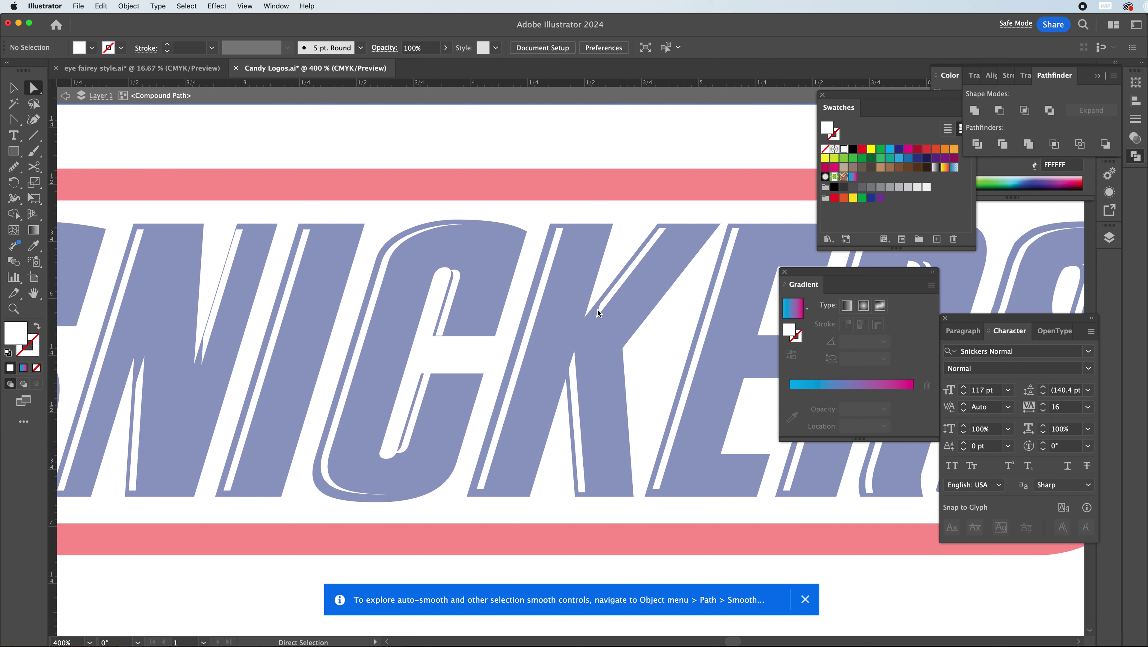
Extend the lower end of the K's diagonal arm accent down to the junction and leave isolation
drag(602, 309, 577, 339)
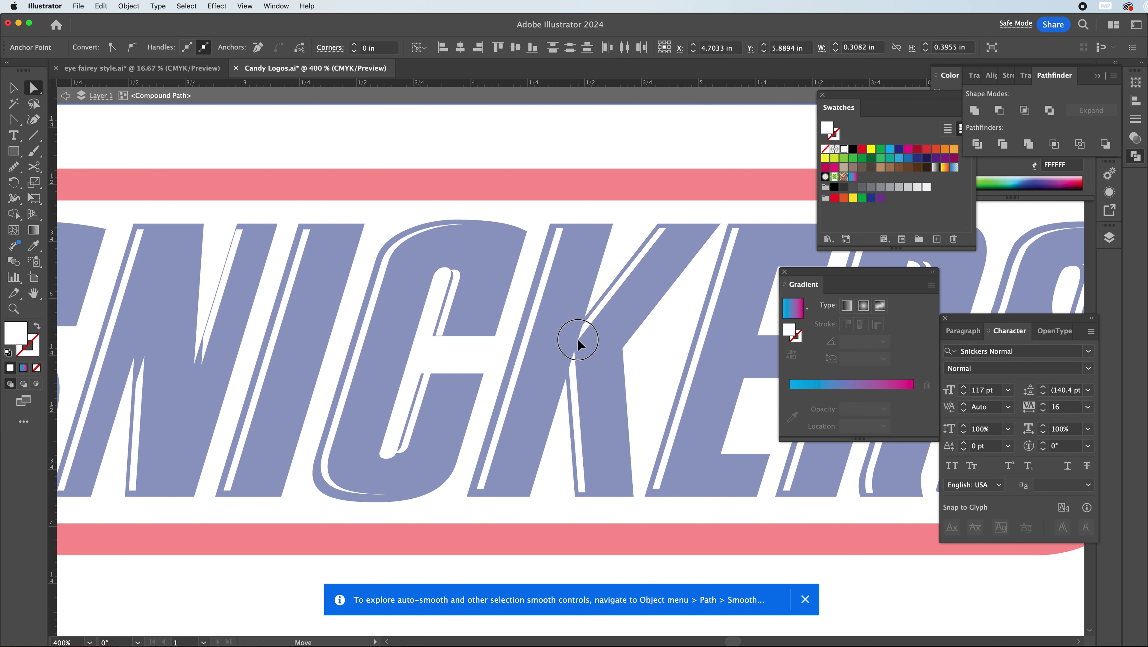
drag(577, 338, 577, 338)
double_click(529, 201)
Isolate the C's white accents and adjust the top of the upper inner accent to follow the counter's curve
click(383, 275)
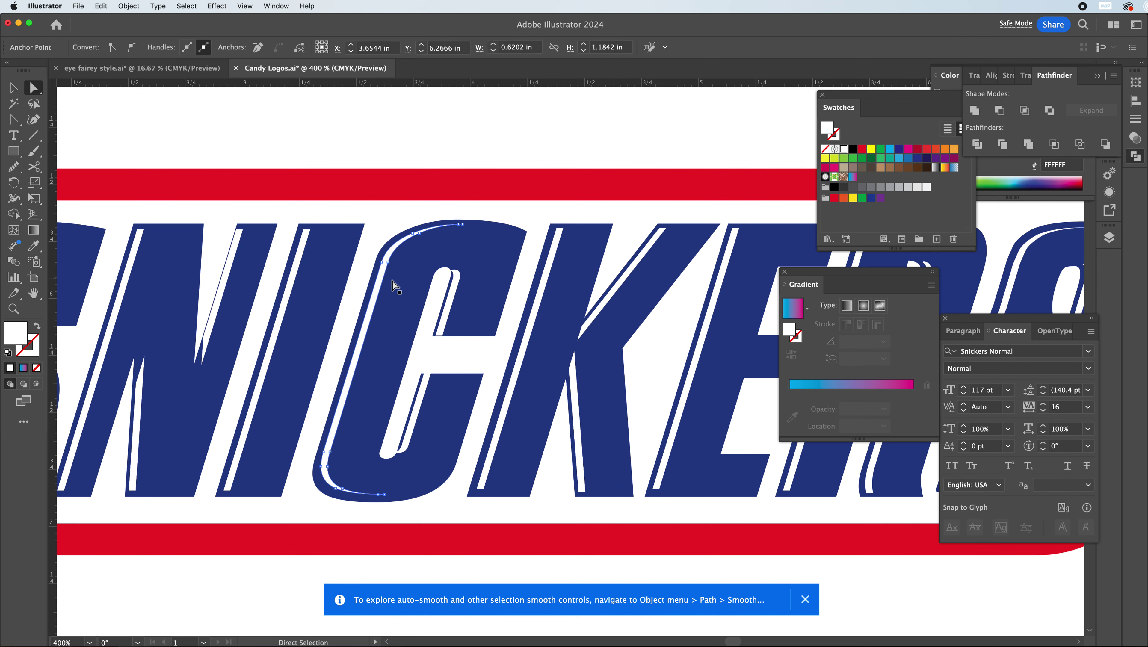
click(11, 87)
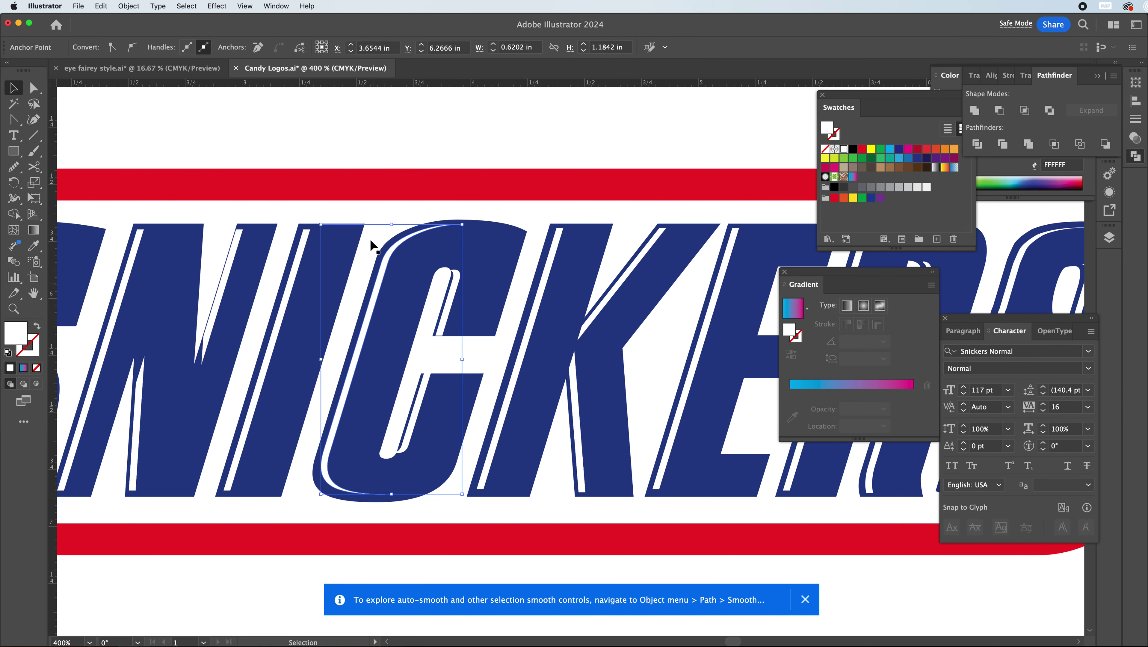
click(392, 195)
double_click(457, 272)
key(a)
click(451, 275)
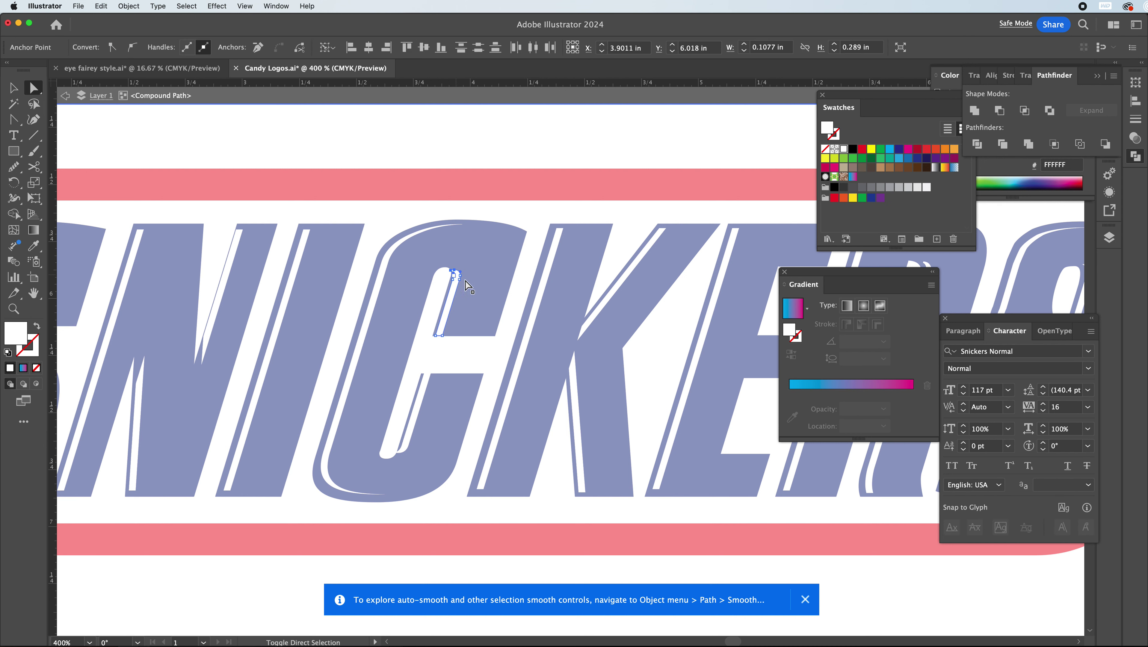
click(460, 274)
Reshape the curved foot of the C's lower inner accent and align the piece with the counter's edge
click(410, 446)
click(415, 442)
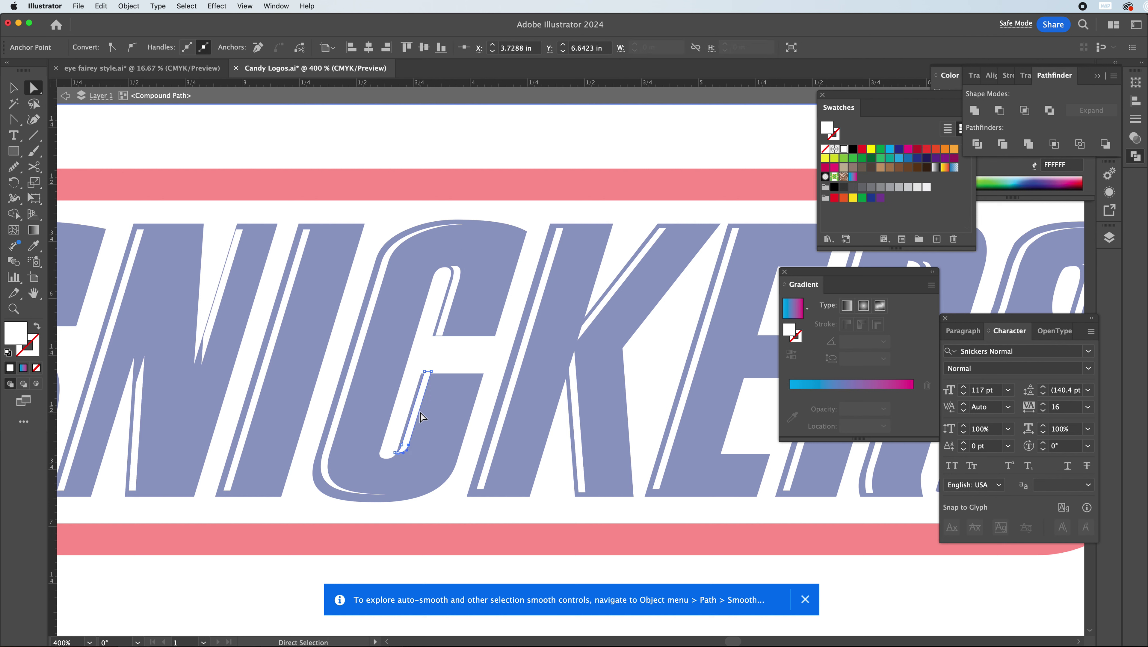
click(419, 410)
drag(419, 410, 417, 410)
click(357, 361)
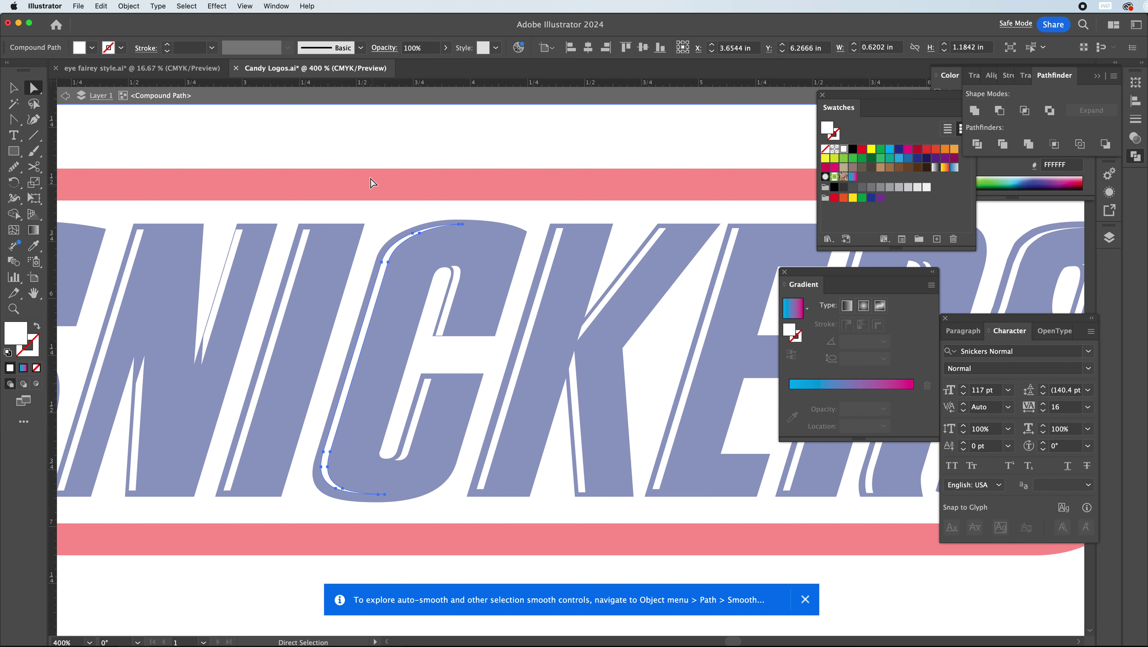
drag(359, 350, 365, 320)
click(207, 344)
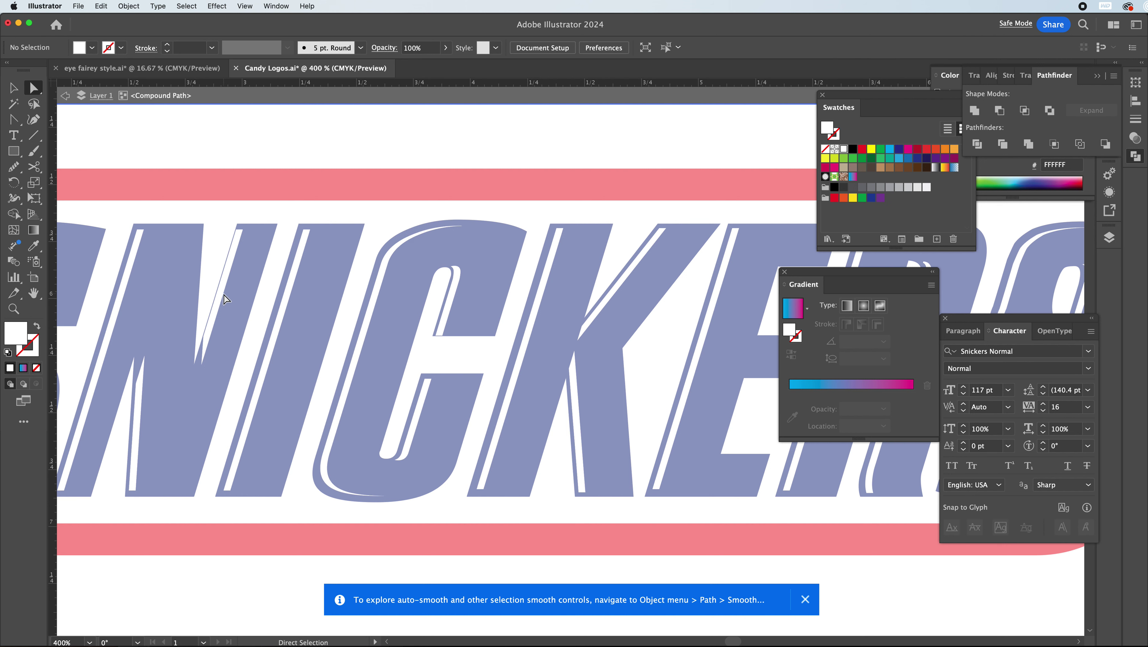
Isolate the N's upper diagonal white accent, align it with the right stem and extend its lower tip down and left
key(v)
double_click(127, 132)
double_click(222, 295)
drag(220, 297, 221, 301)
key(a)
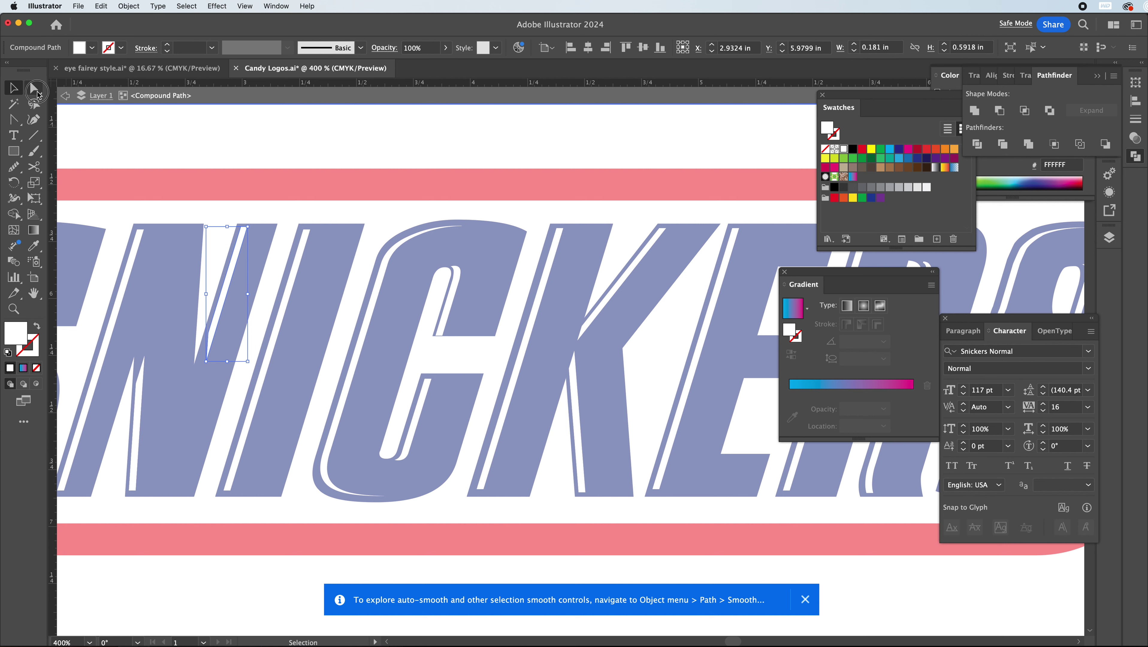
click(207, 334)
drag(210, 367, 192, 405)
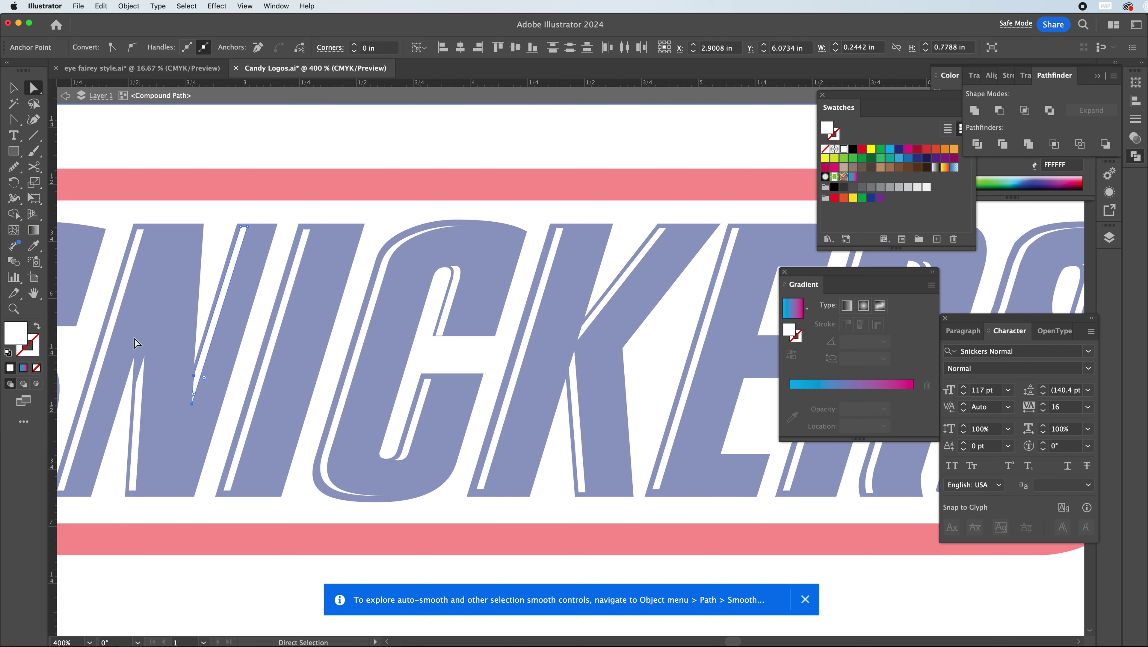
Extend the upper tip of the N's lower white accent upward along the stem and leave isolation
click(143, 373)
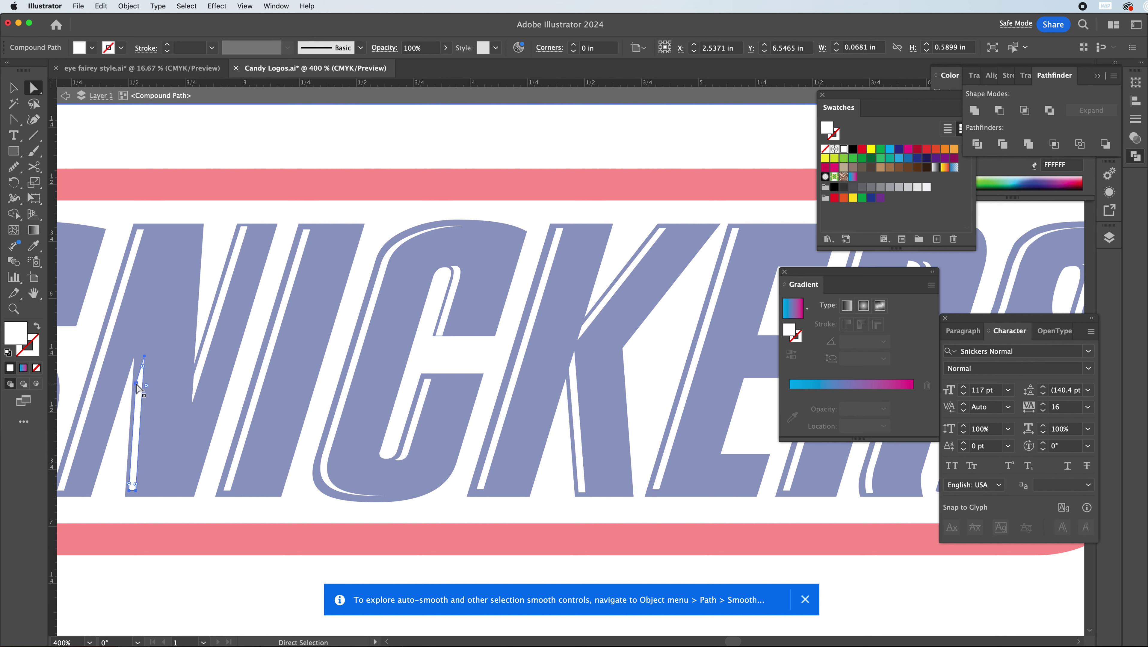
click(145, 358)
drag(145, 357, 146, 318)
click(141, 163)
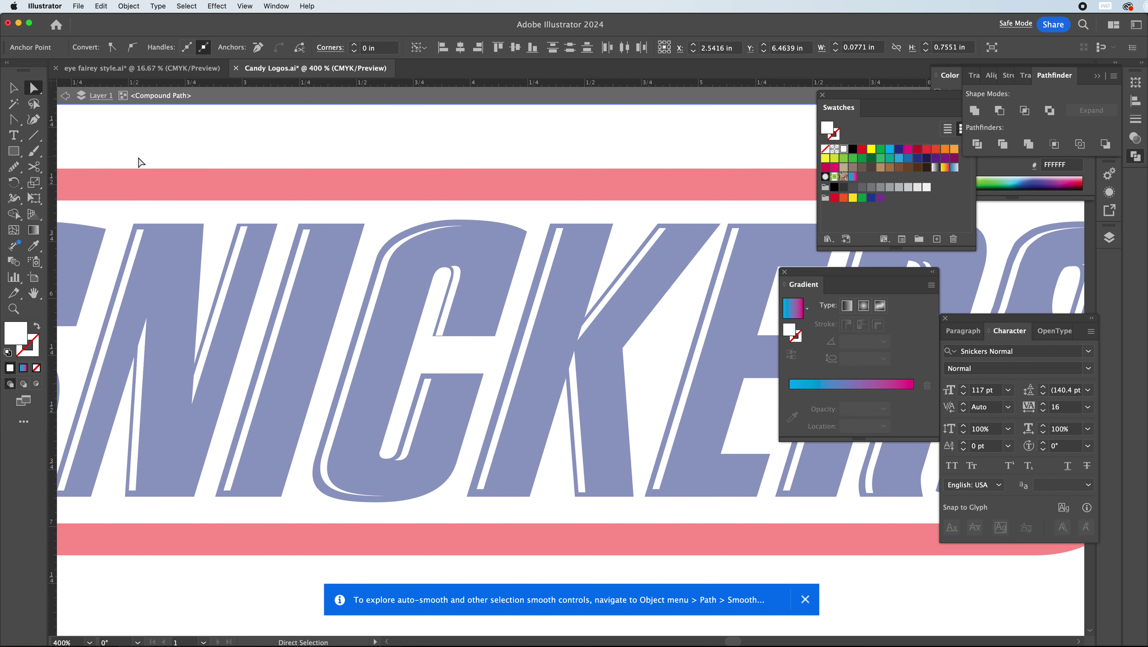
double_click(213, 516)
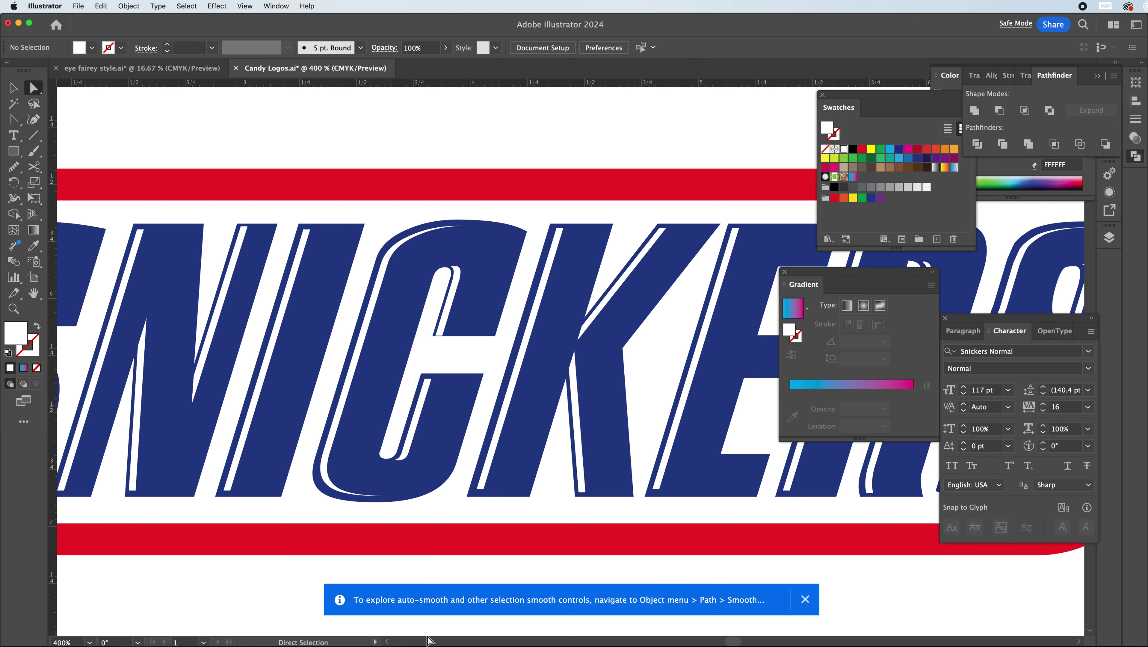
Isolate the S's white accents and shift the lower hook accent down and left to the letter's outer edge
scroll(732, 641, left, 10)
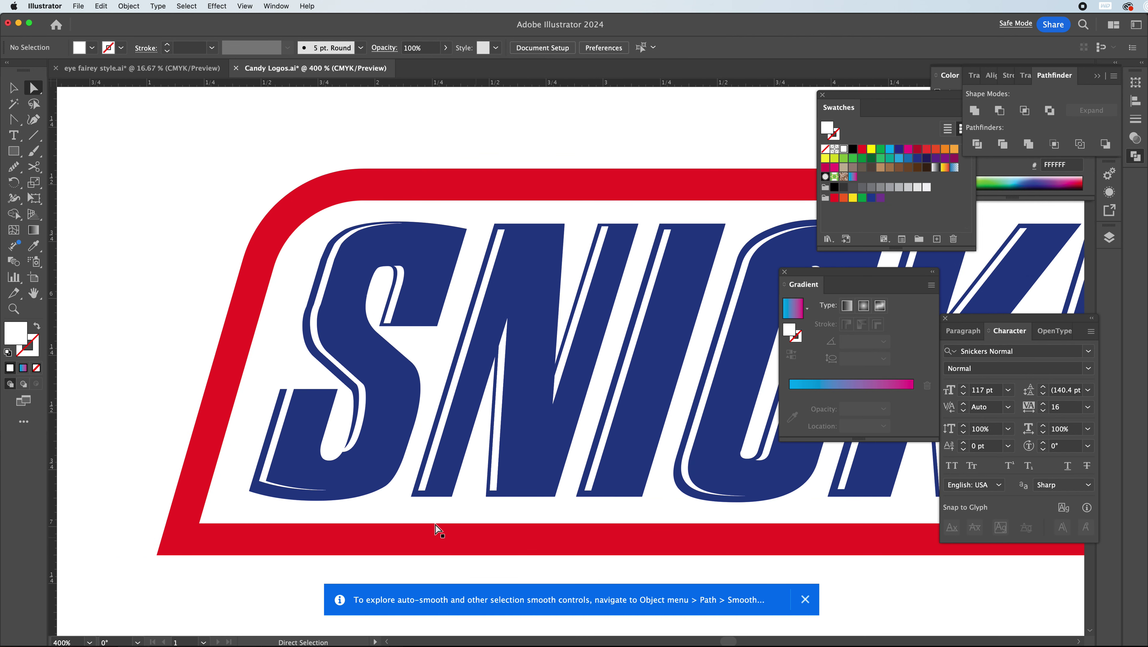
click(273, 440)
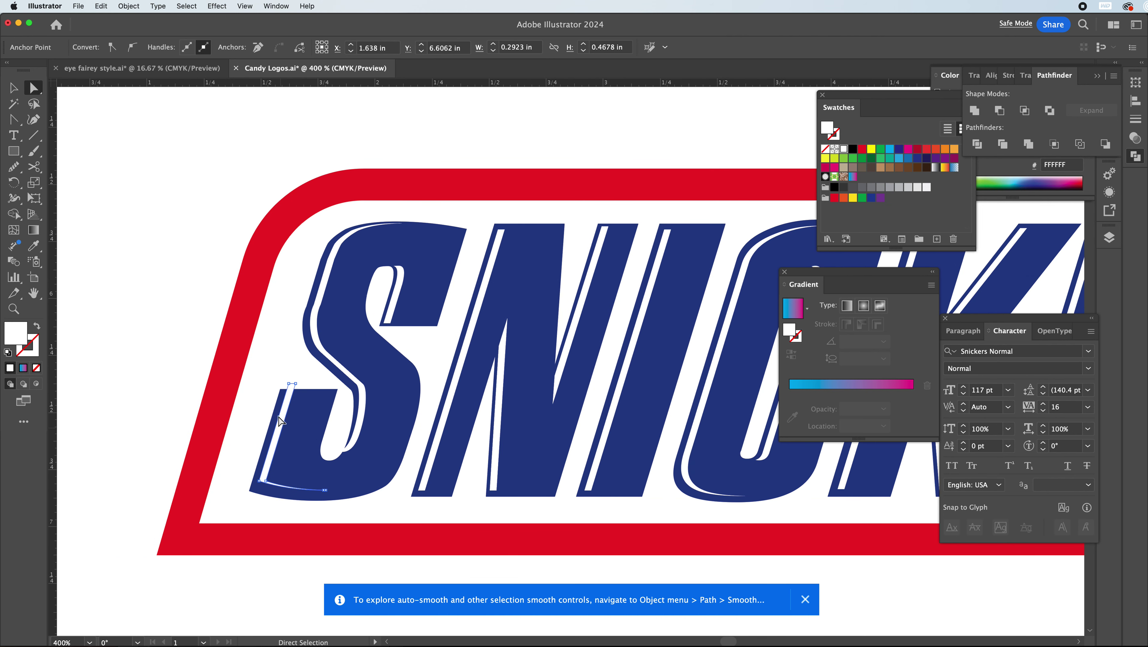
key(v)
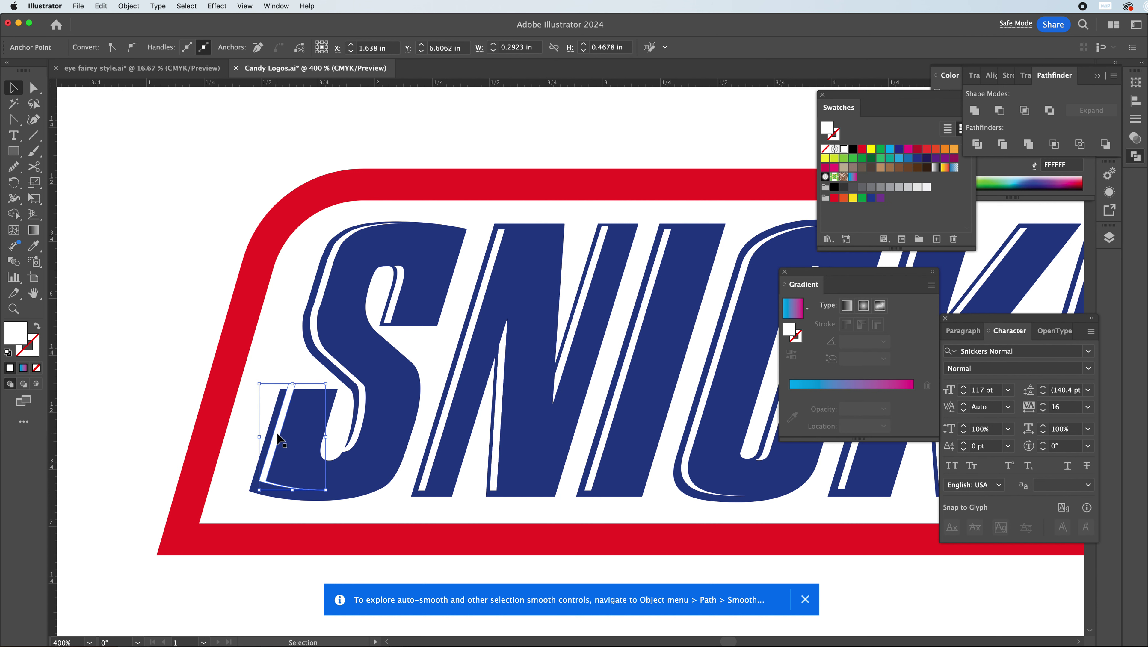
double_click(278, 436)
click(277, 434)
drag(277, 432, 270, 438)
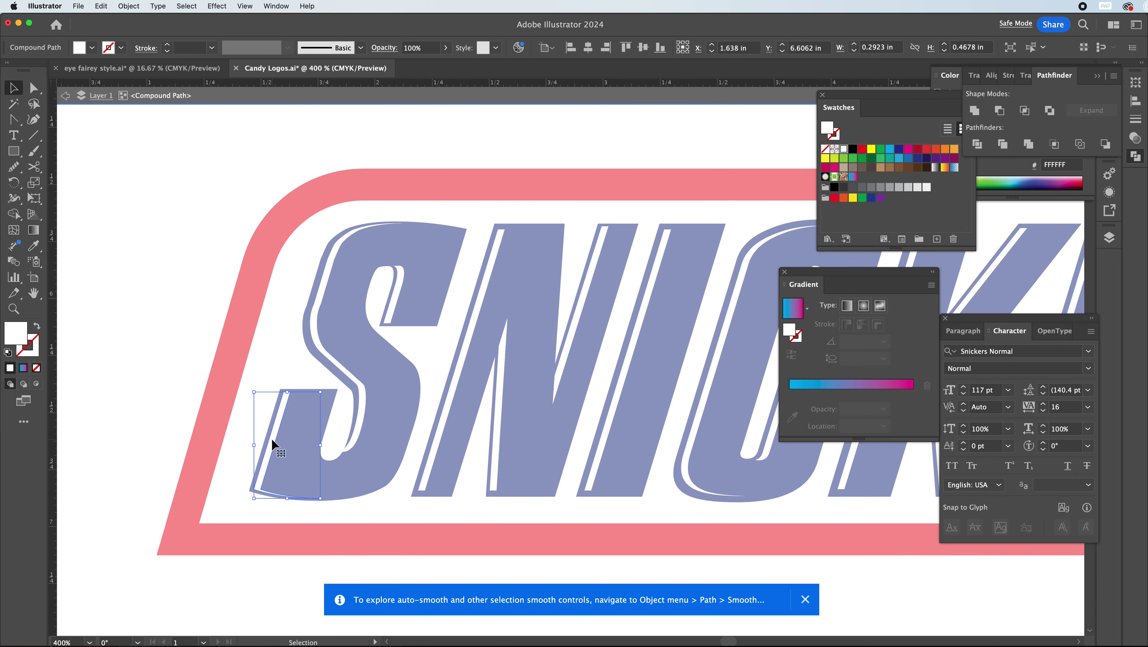
Nudge the S's long spine accent up, refine the anchors at its lower end and leave isolation
drag(359, 422, 356, 409)
key(a)
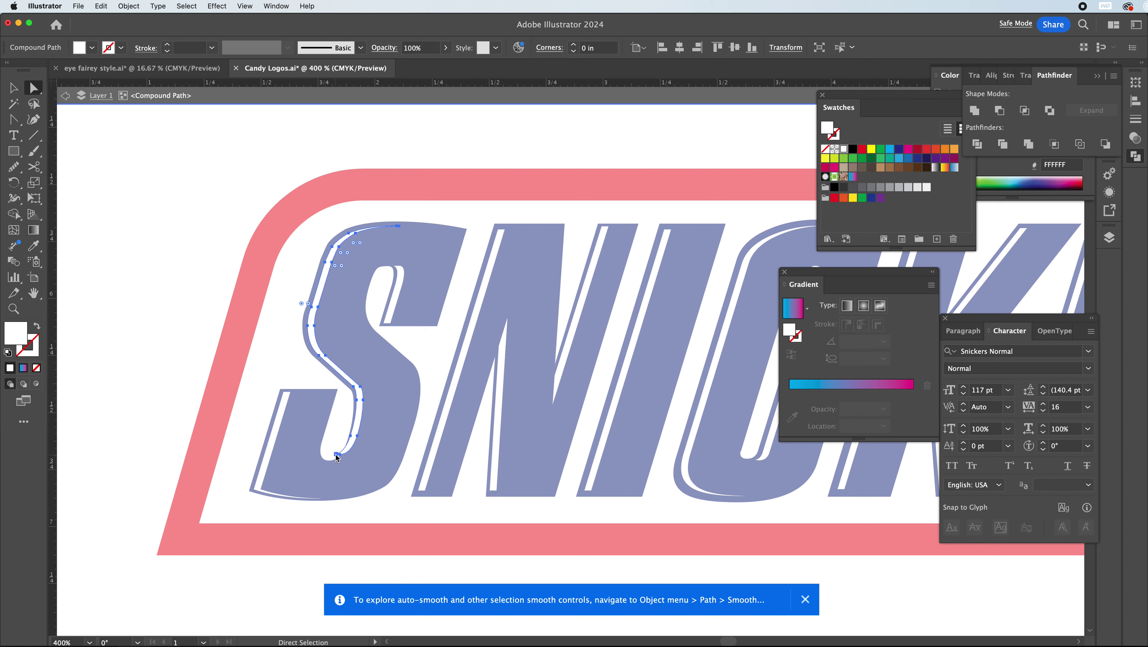
click(337, 454)
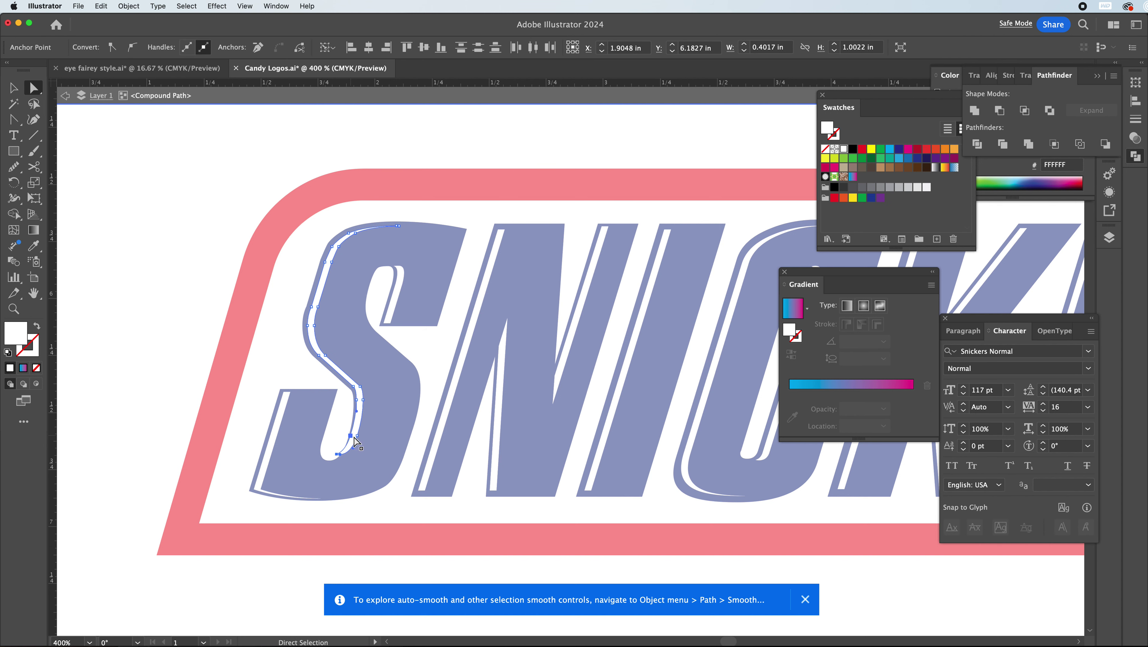
drag(355, 440, 357, 445)
click(363, 310)
double_click(246, 172)
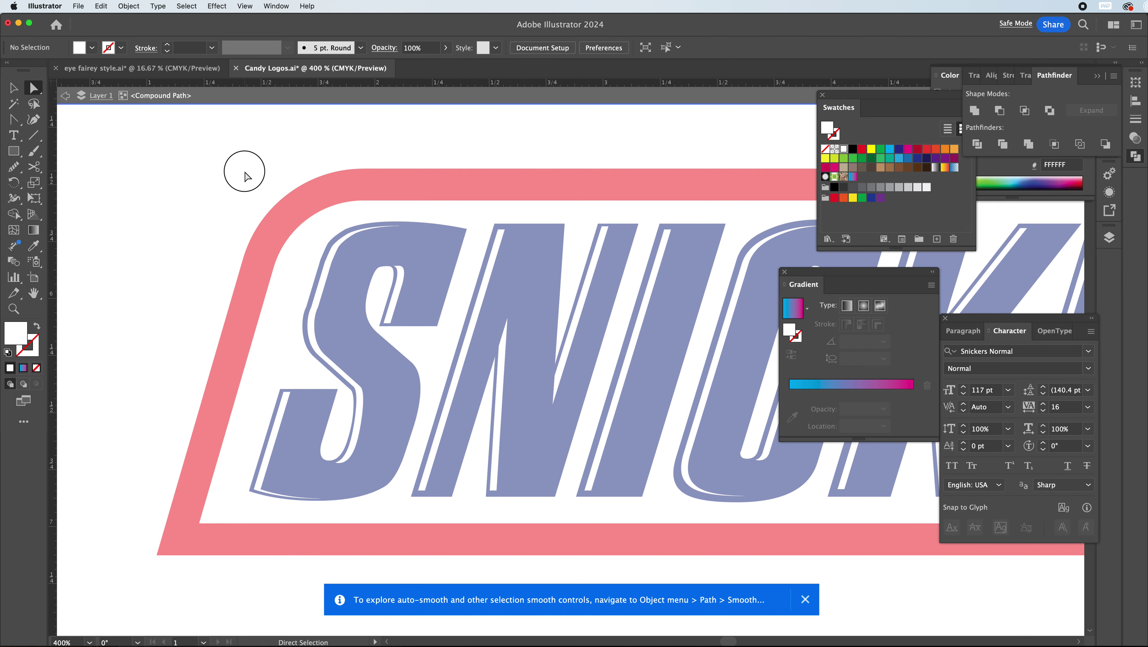
key(super+1)
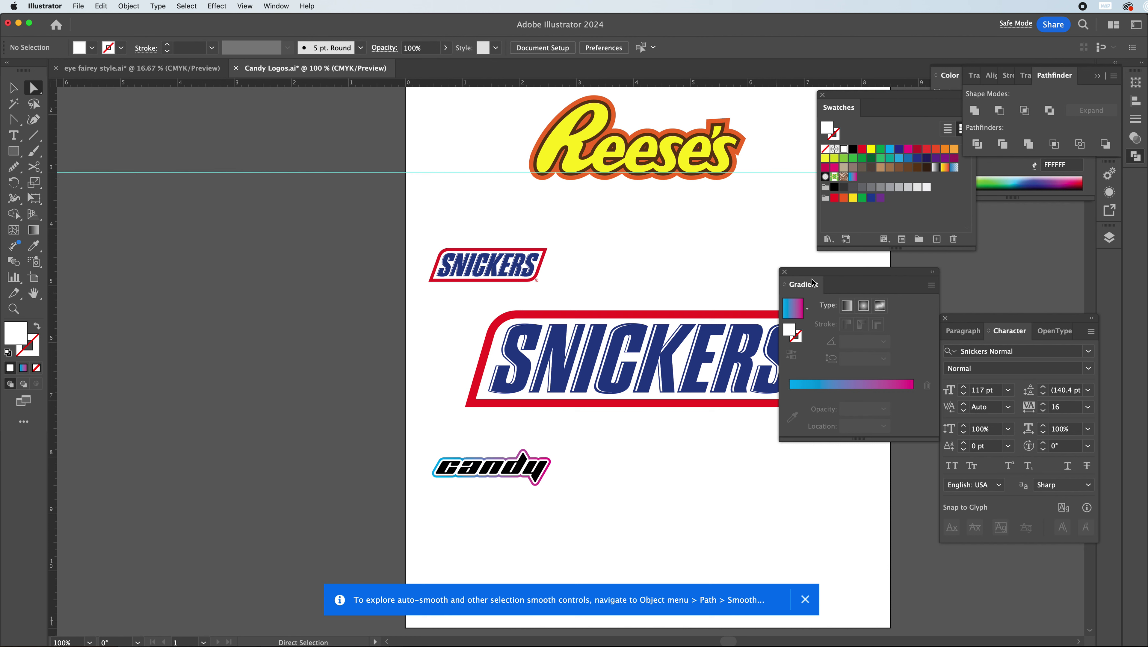
Examine the recreated Snickers logo against the small reference, moving the Gradient panel clear of the artwork
drag(832, 272, 912, 268)
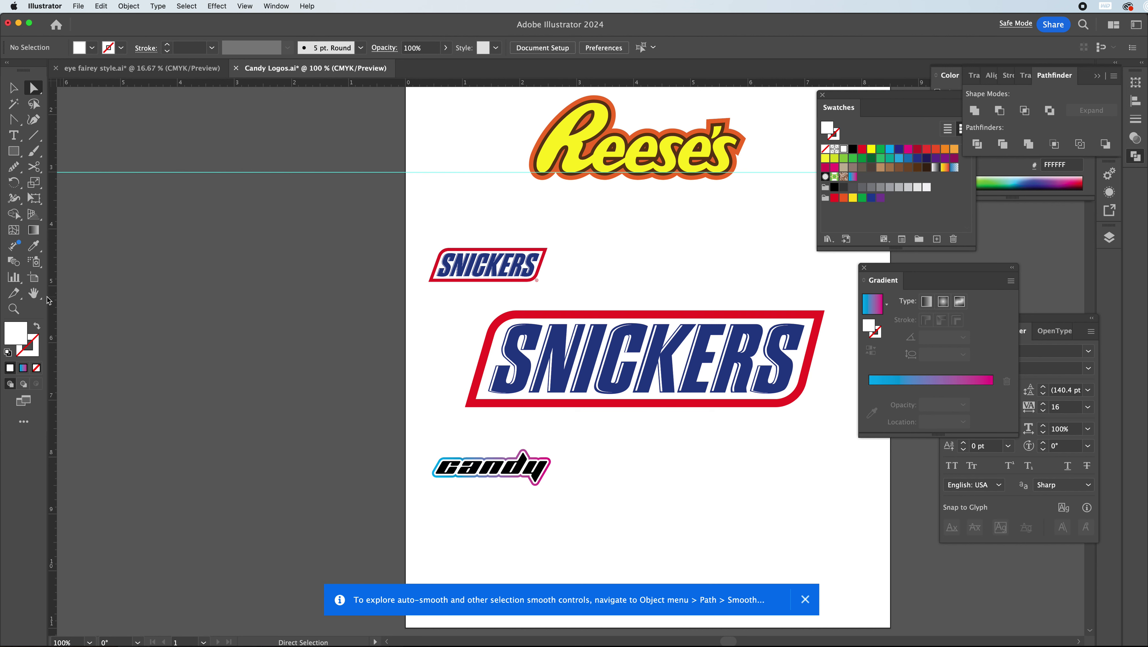
scroll(640, 354, down, 2)
scroll(641, 353, up, 3)
scroll(641, 353, down, 3)
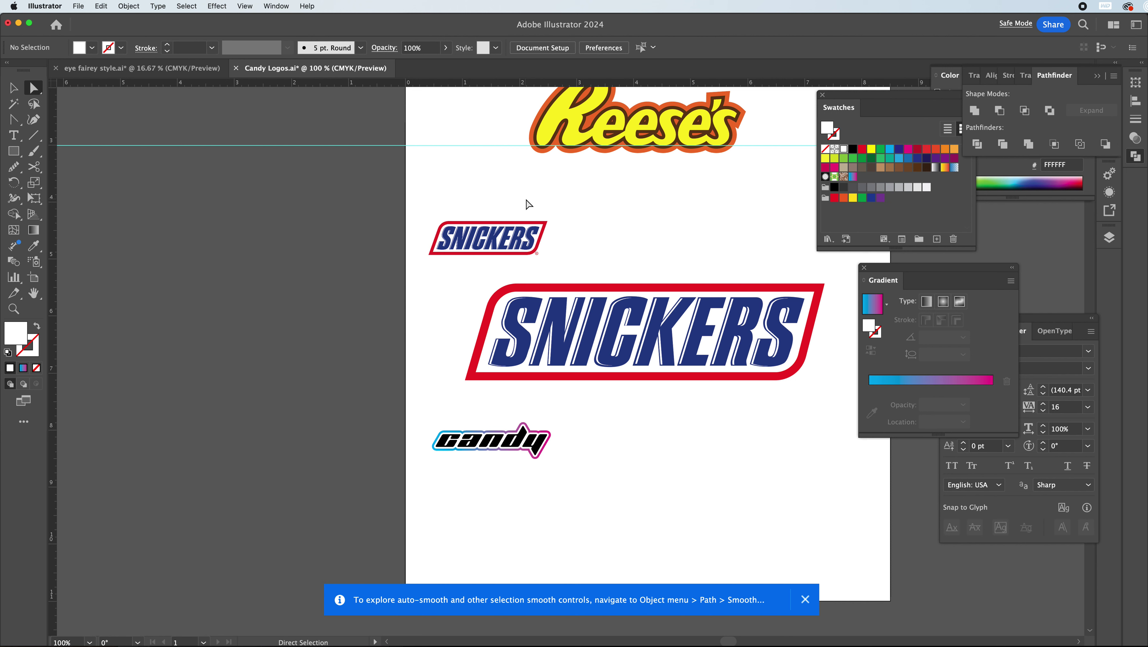
click(13, 87)
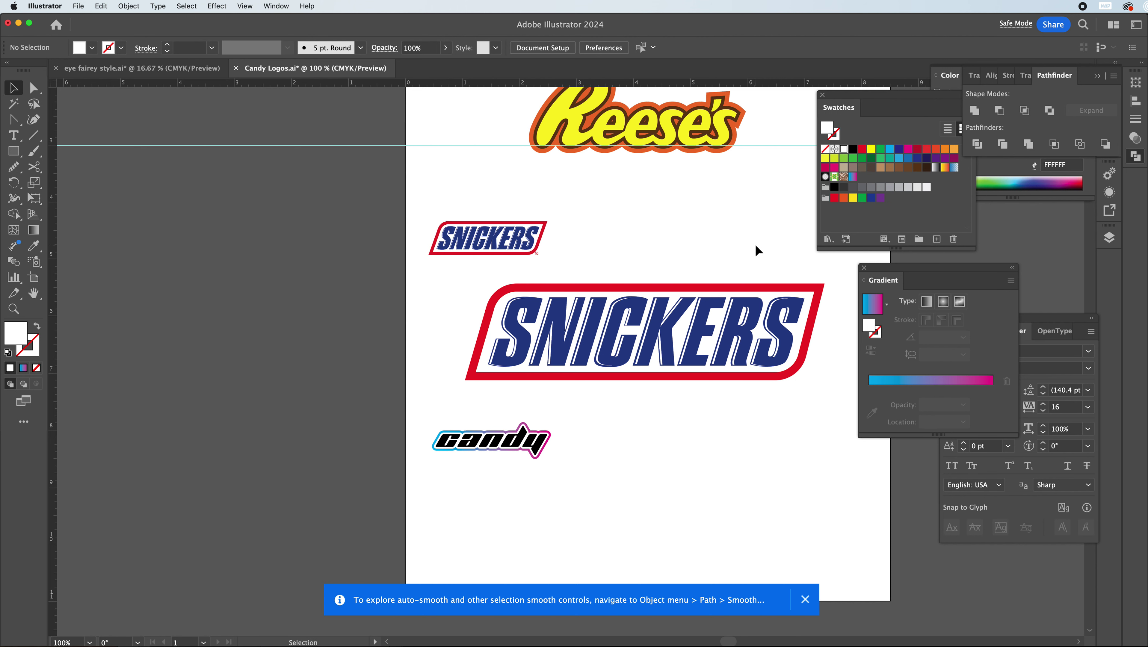
key(super+equal)
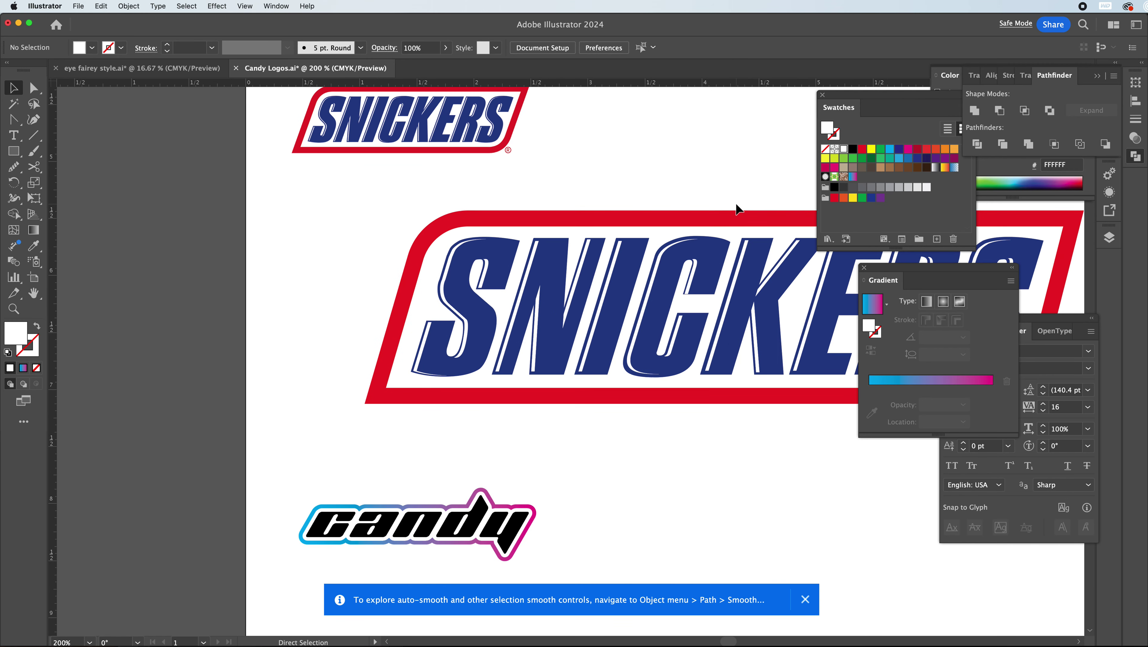
scroll(654, 233, down, 2)
scroll(648, 262, up, 2)
scroll(643, 272, up, 1)
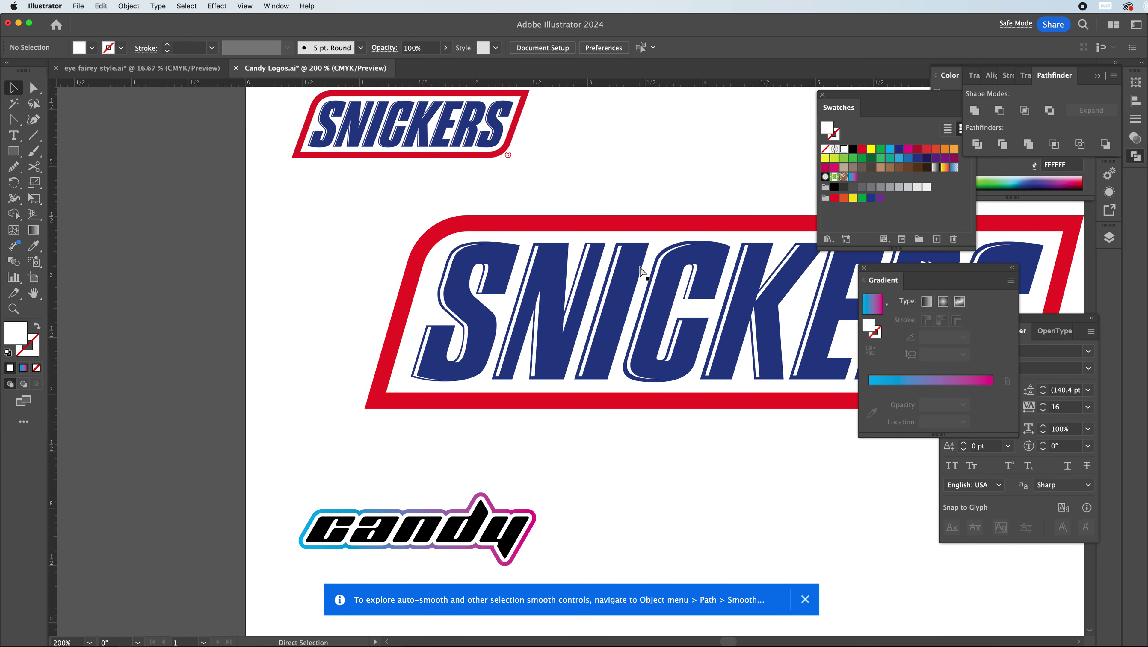
key(super+minus)
key(super+minus)
key(super+minus)
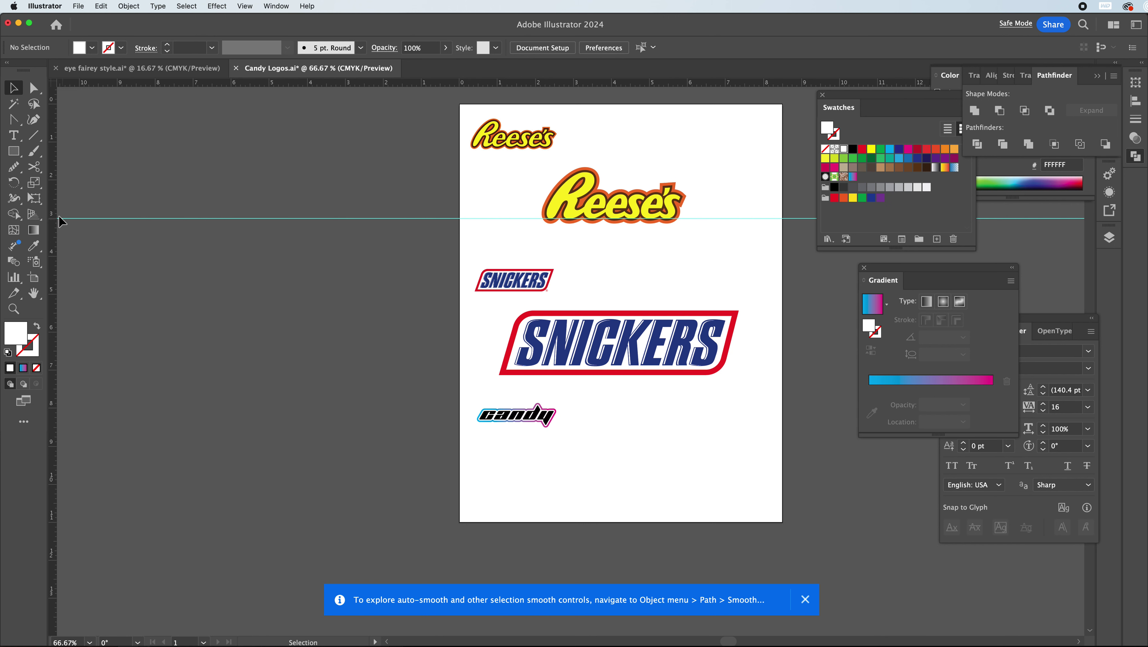
Create a text area below the small reference candy logo and enter CANDY
click(14, 136)
drag(489, 443, 760, 503)
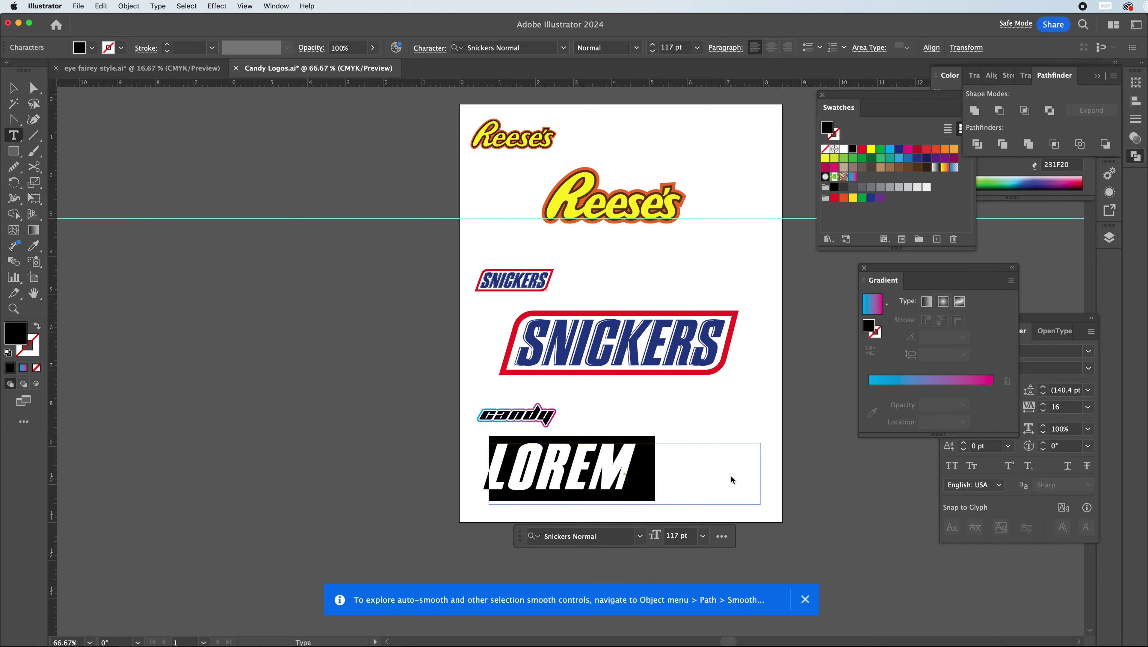
text(CANDY)
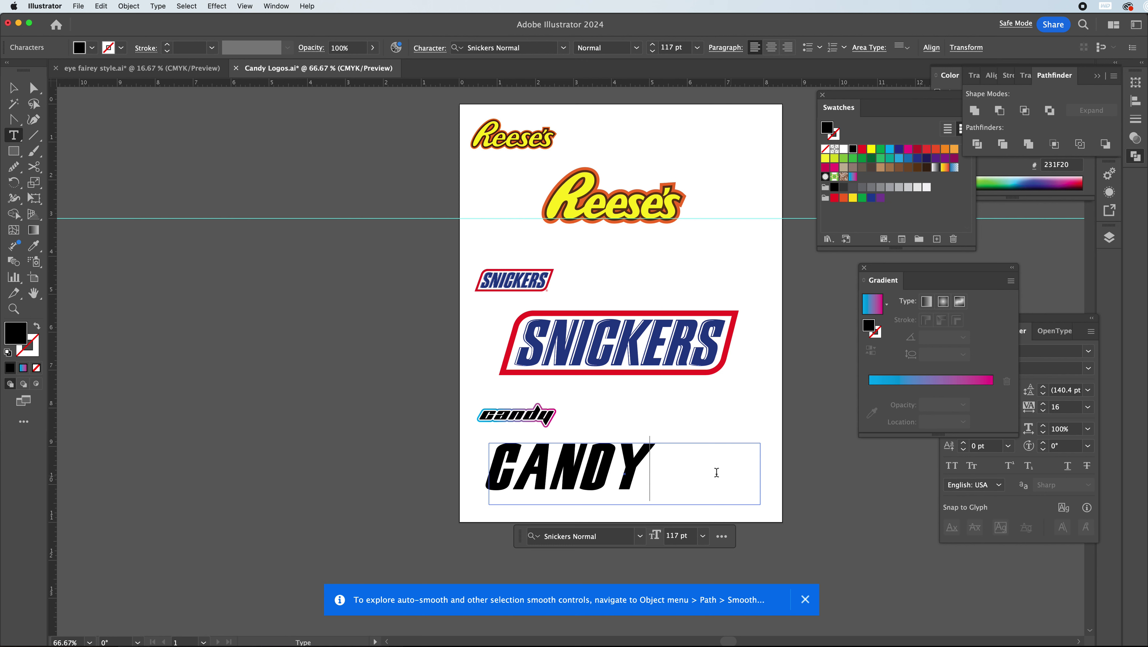
Set the CANDY text's font to Planet Kosmos
key(super+a)
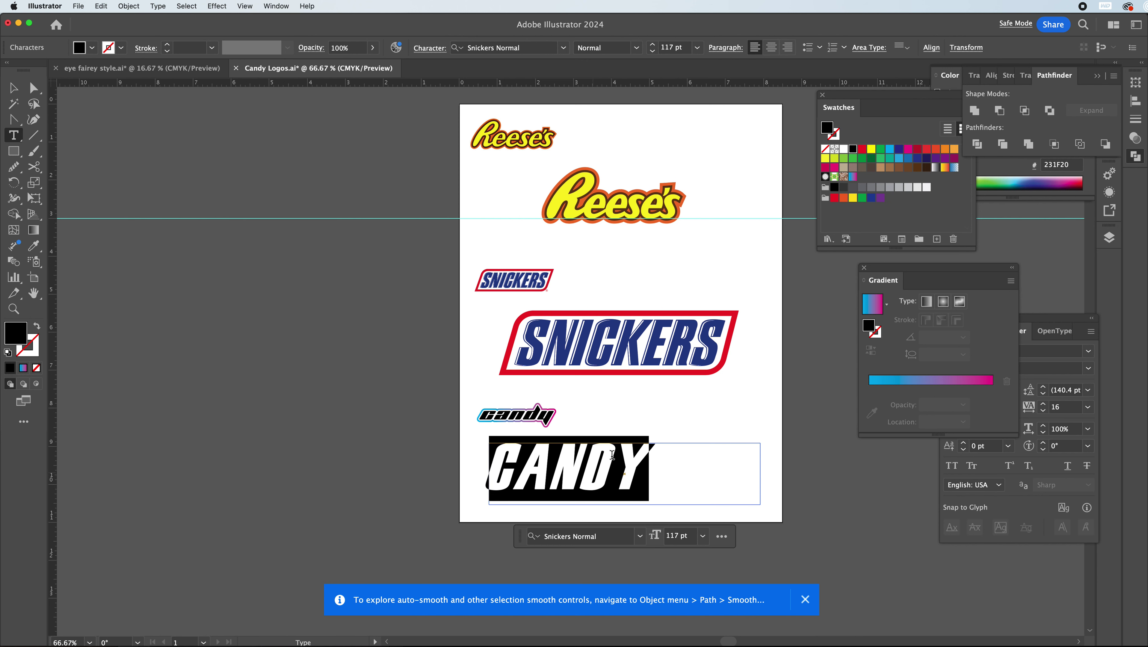
click(563, 47)
text(kro)
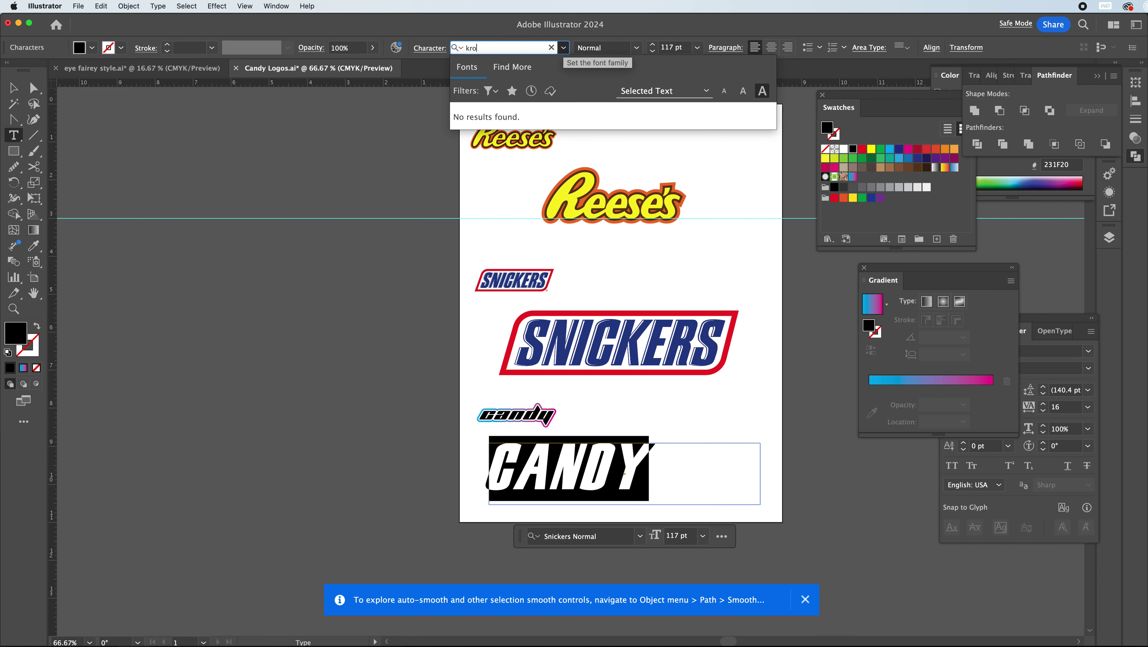
text(no)
key(BackSpace)
key(BackSpace)
key(BackSpace)
key(BackSpace)
key(BackSpace)
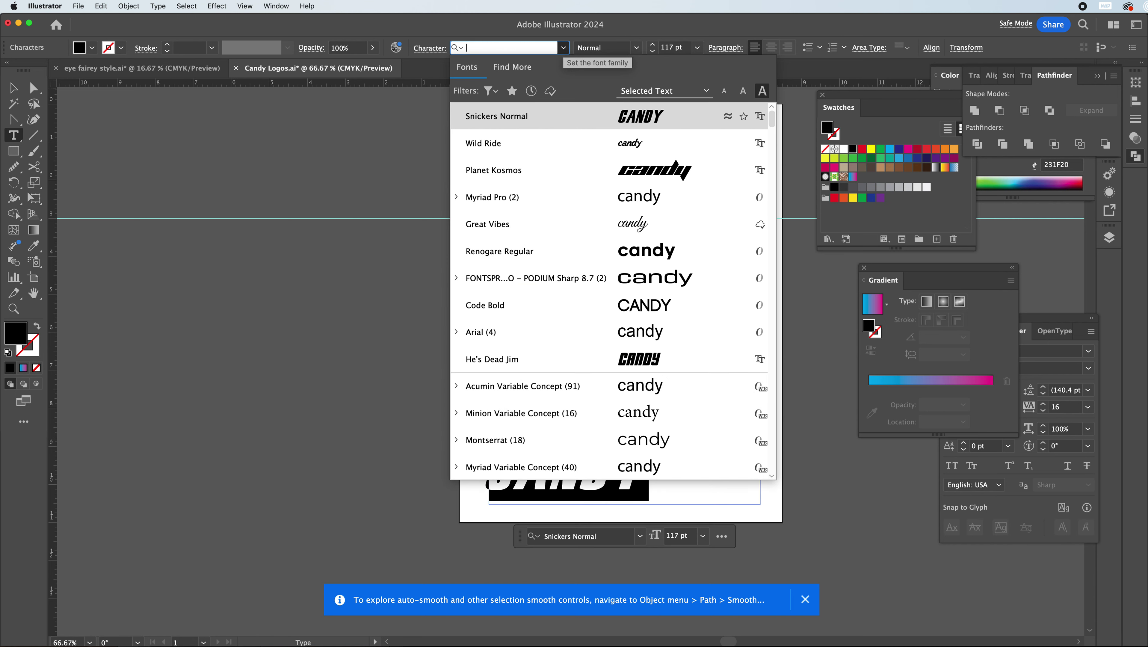
text(plan)
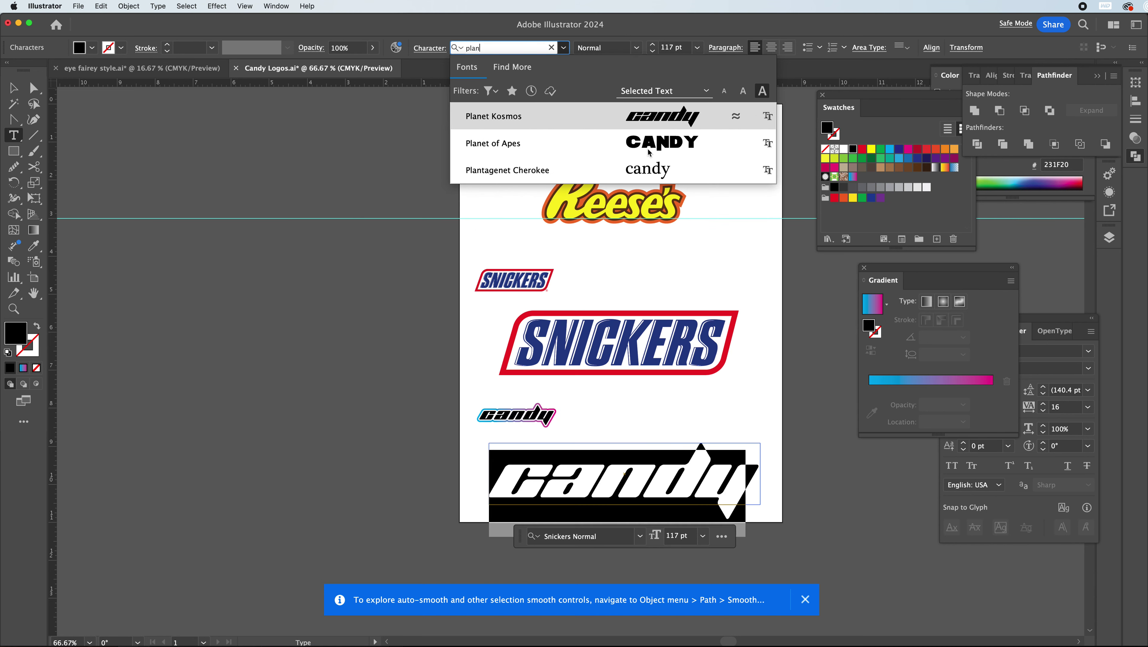
click(555, 121)
Move the candy text slightly up and set its font size to 103 pt
click(13, 87)
drag(690, 487, 691, 476)
click(652, 50)
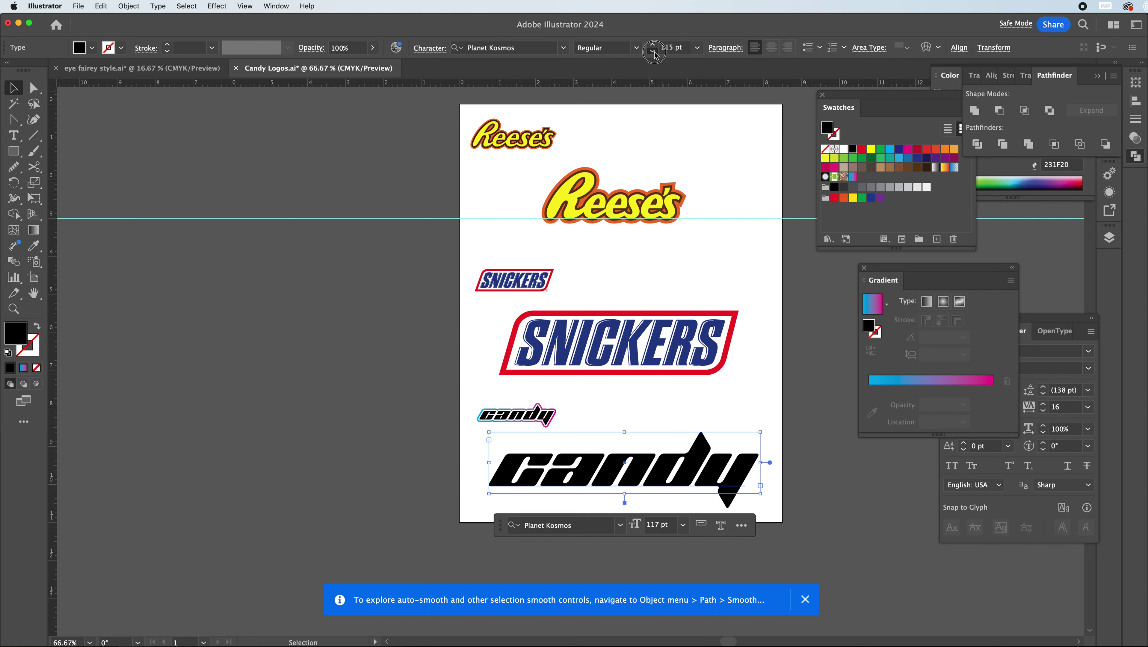
drag(652, 436, 663, 437)
key(super+equal)
key(super+equal)
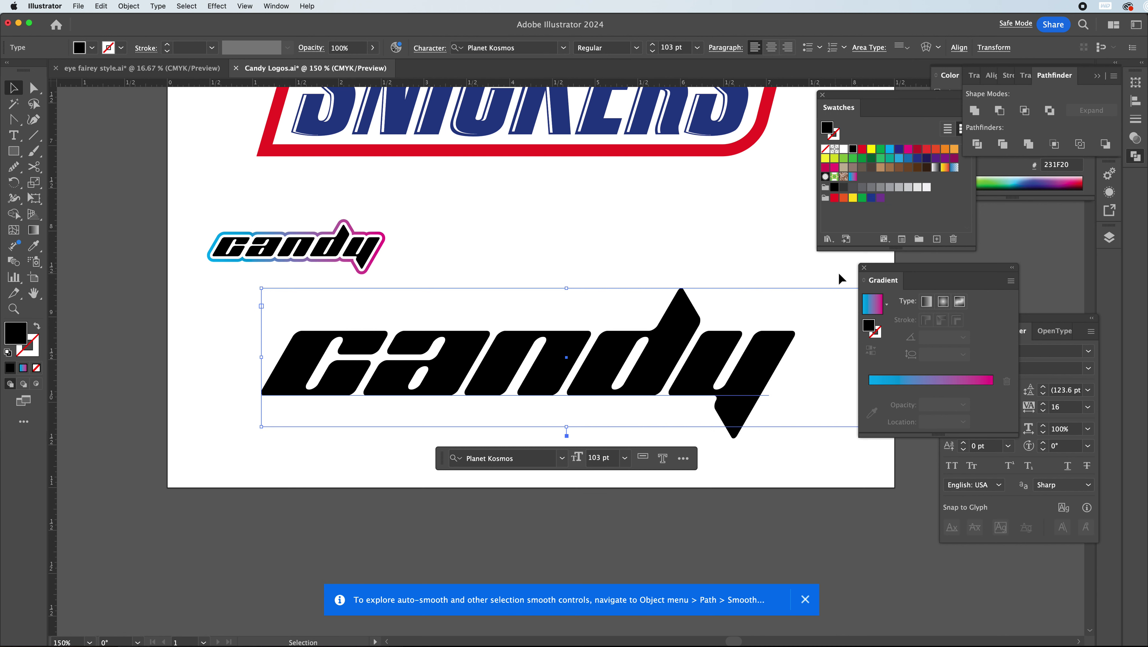
Apply the blue-to-magenta gradient swatch as the stroke of the candy text's characters in the Appearance settings
mouse_move(904, 274)
mouse_down()
mouse_move(919, 264)
mouse_move(905, 266)
mouse_up()
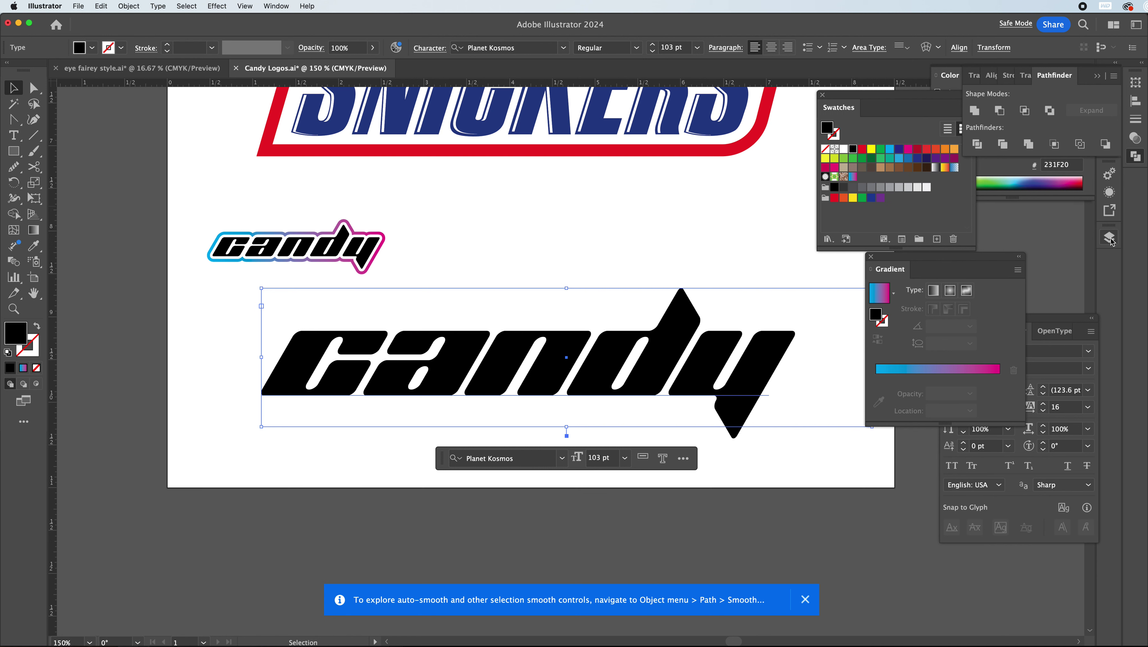
click(1109, 194)
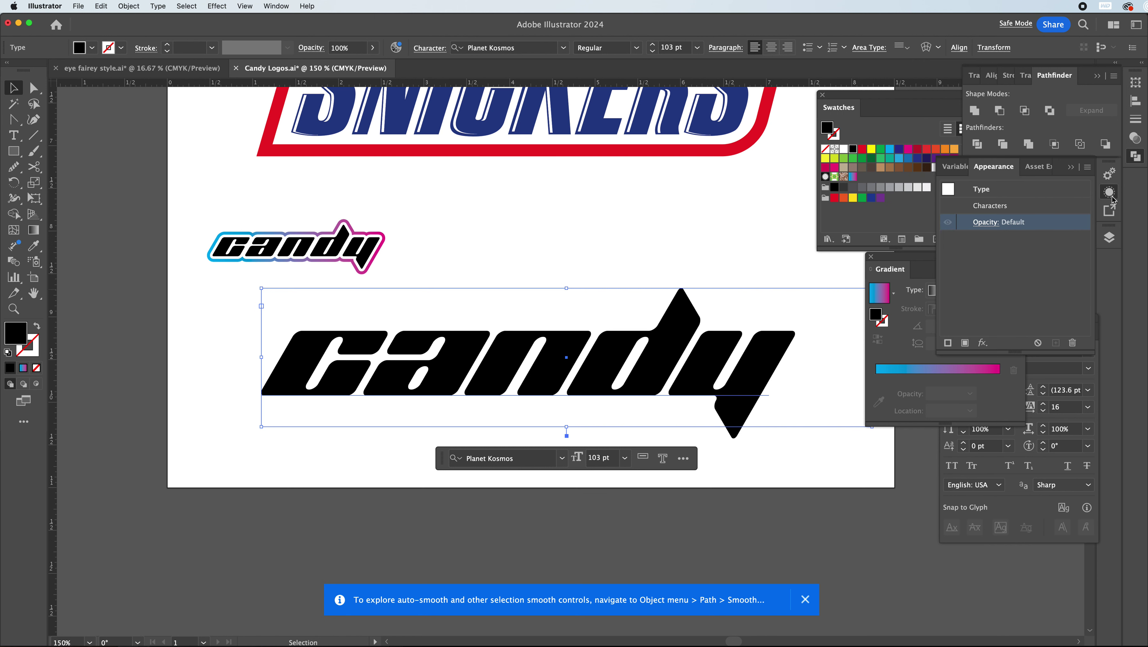
double_click(1002, 209)
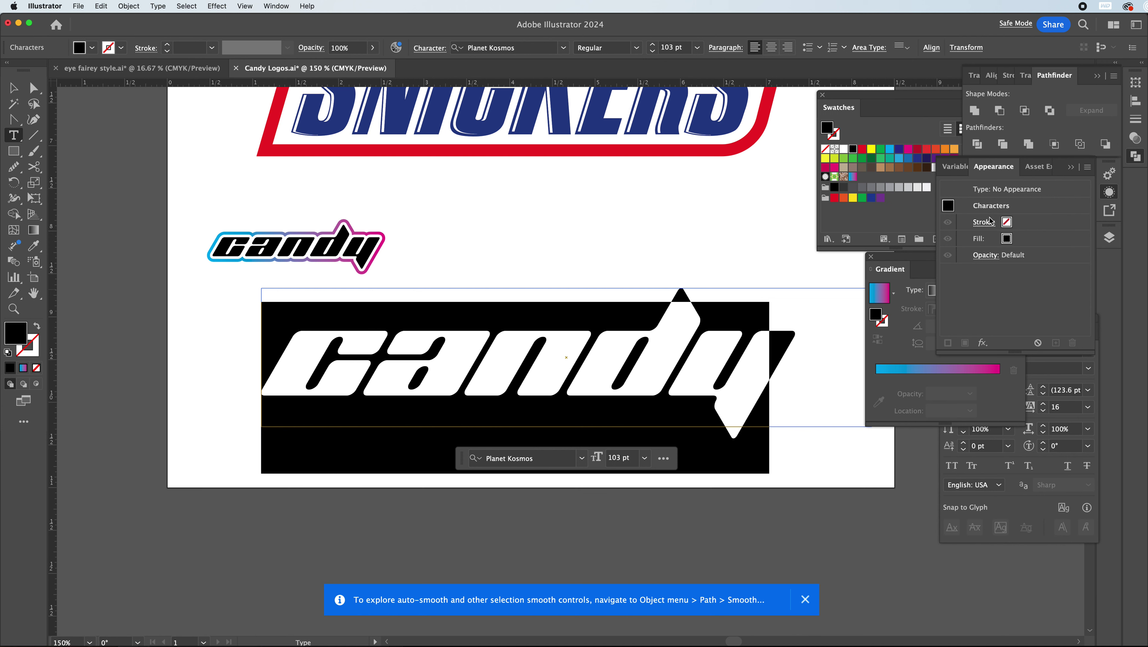
click(1023, 225)
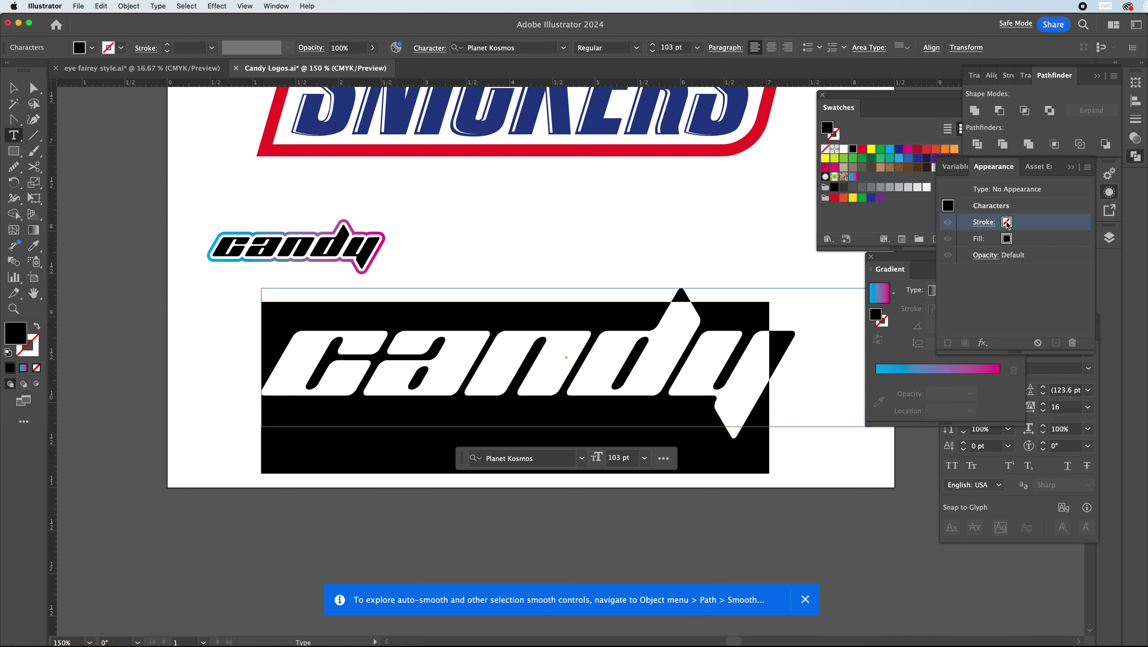
click(1006, 222)
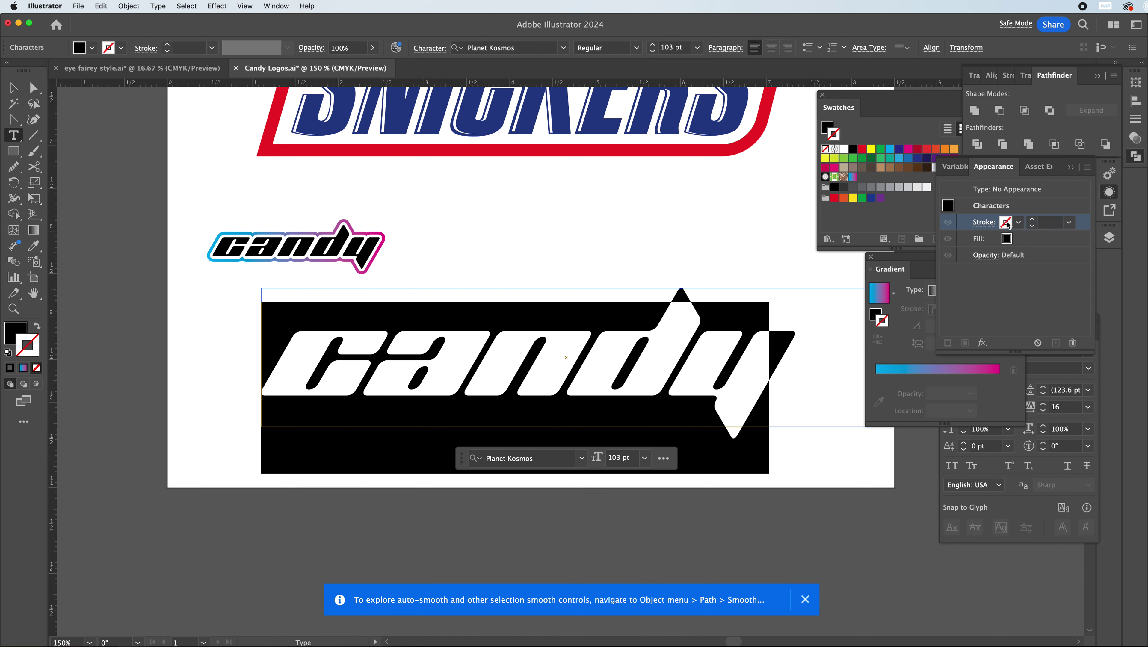
click(1017, 223)
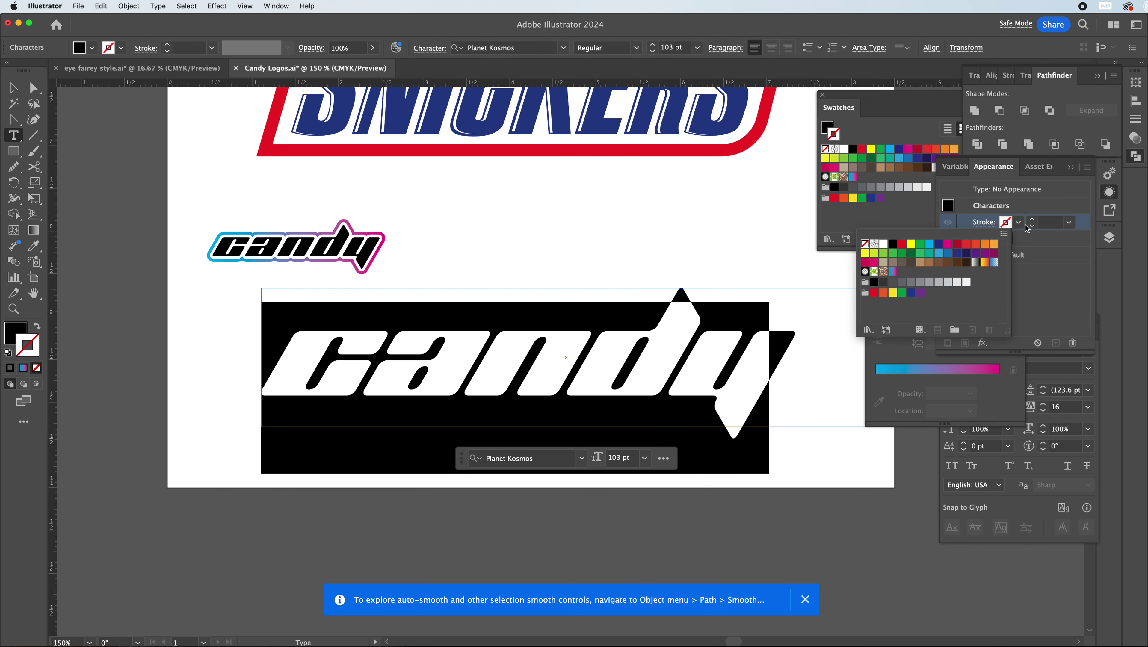
click(1017, 222)
click(1018, 222)
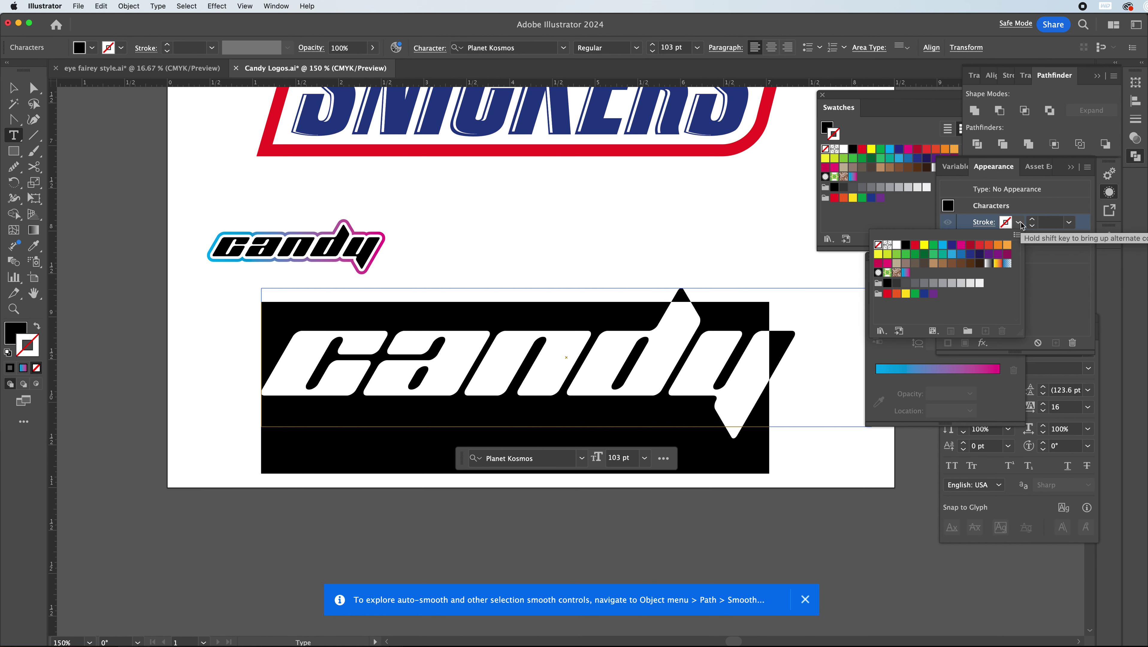
click(906, 273)
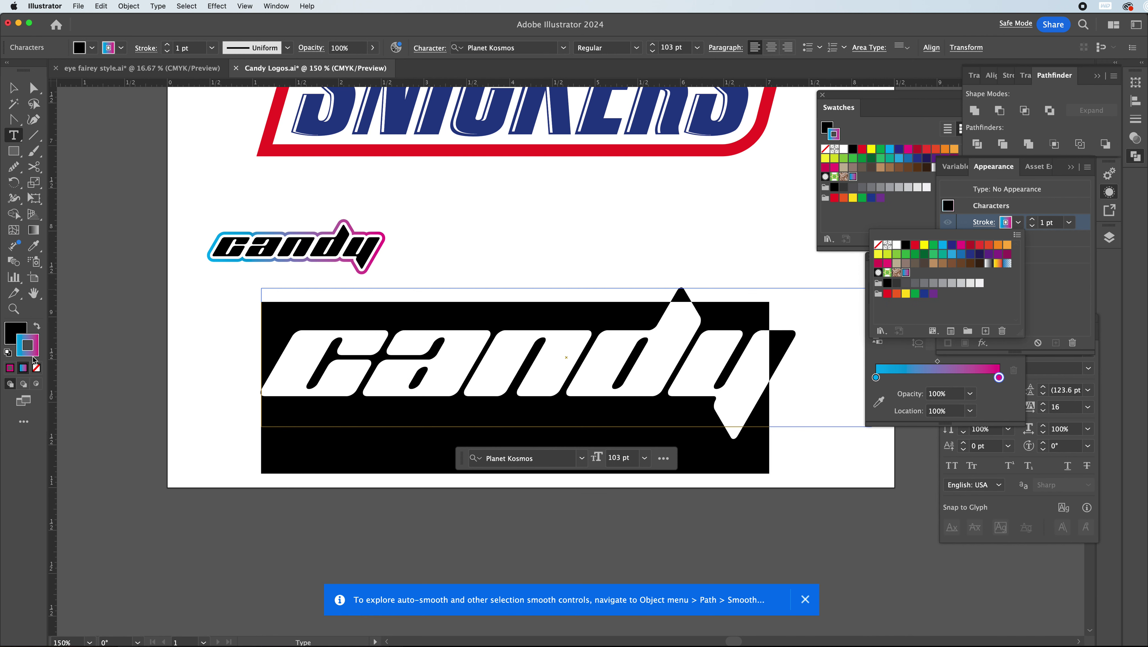
Set the candy characters' stroke weight to 5 pt and finish editing the text
click(1032, 220)
click(1033, 220)
click(1032, 220)
click(1032, 220)
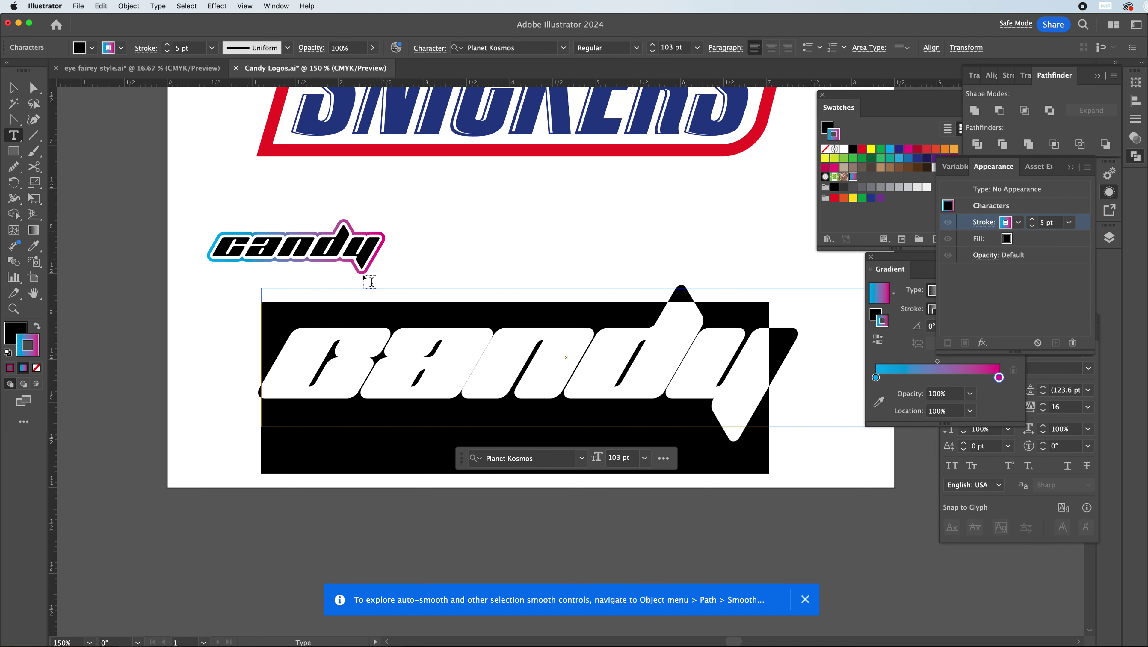
click(14, 87)
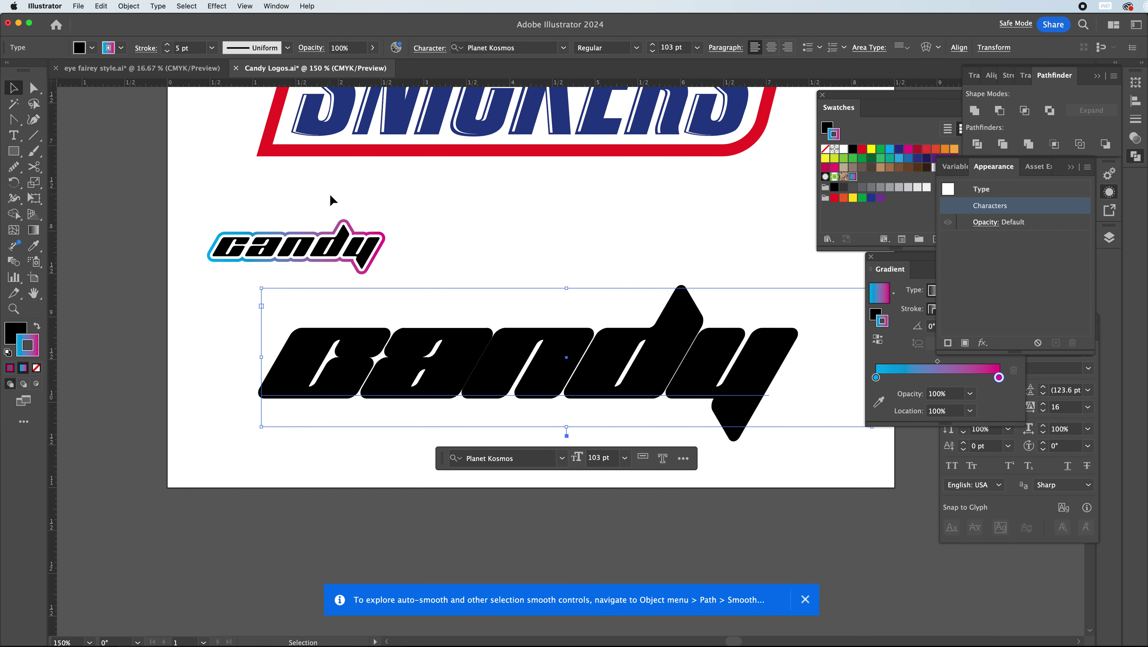
Remove the gradient stroke from the candy text's characters by setting it to None, and return to the type object's appearance
click(591, 294)
click(662, 365)
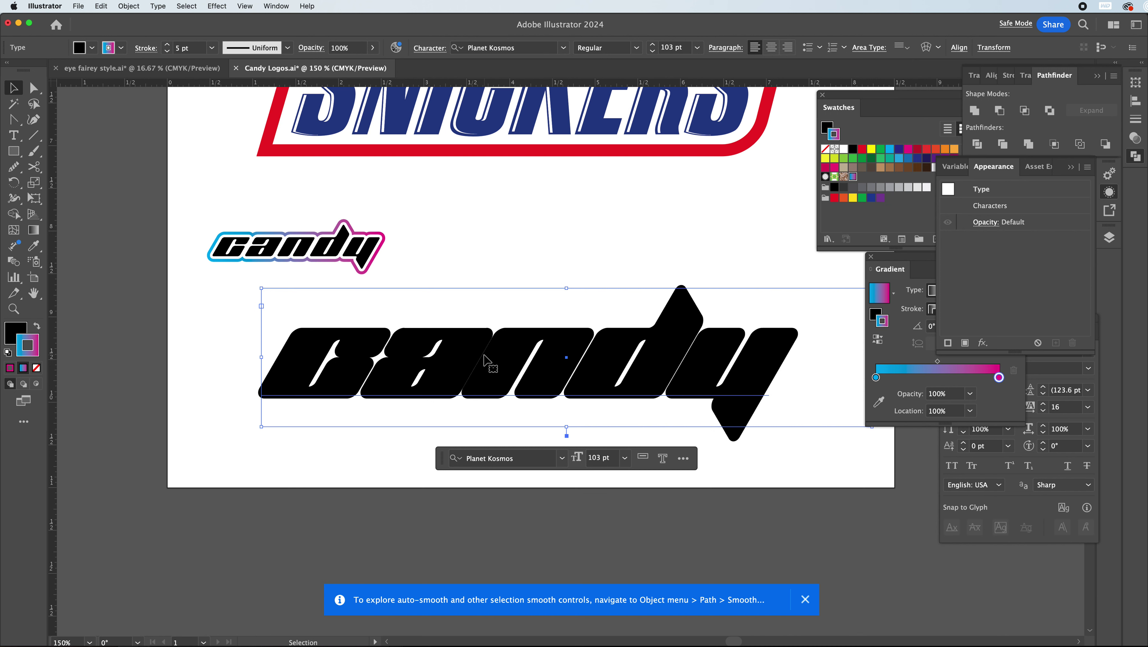
click(1001, 210)
double_click(992, 208)
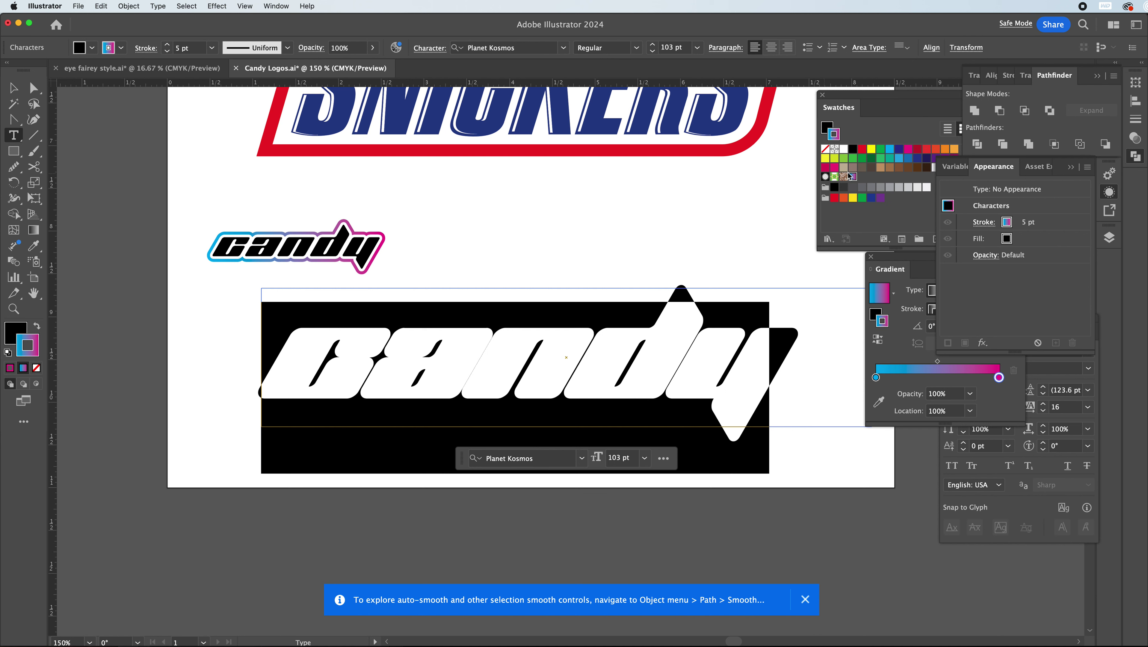
click(986, 222)
click(987, 222)
click(889, 245)
click(889, 245)
click(889, 244)
click(889, 245)
click(889, 244)
click(889, 245)
click(889, 245)
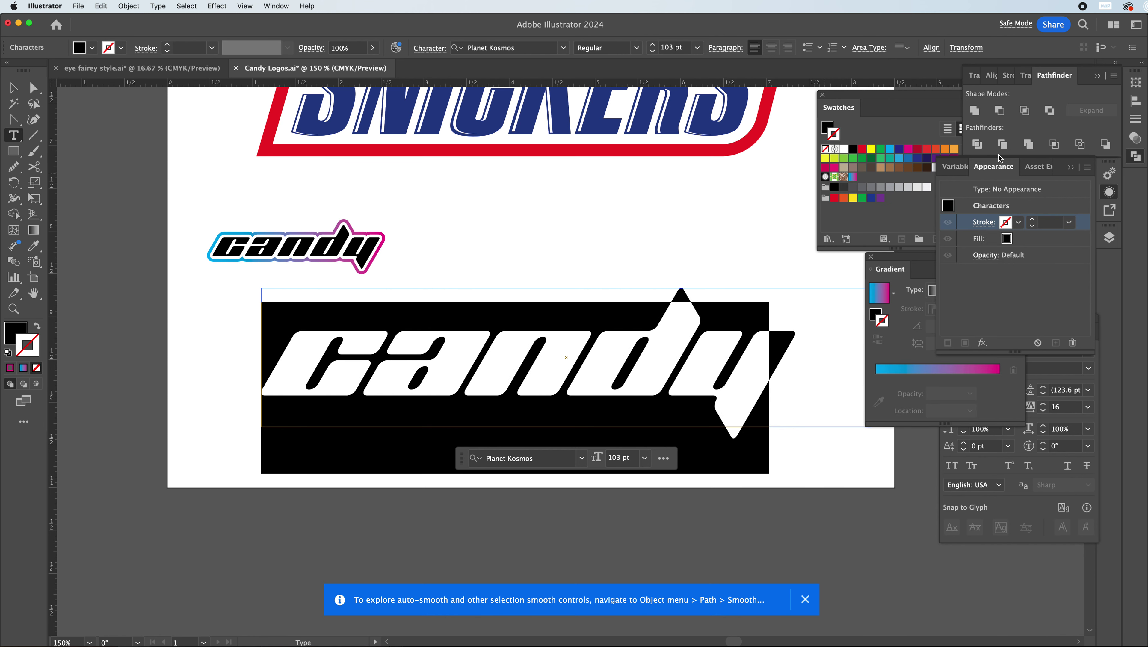
click(977, 192)
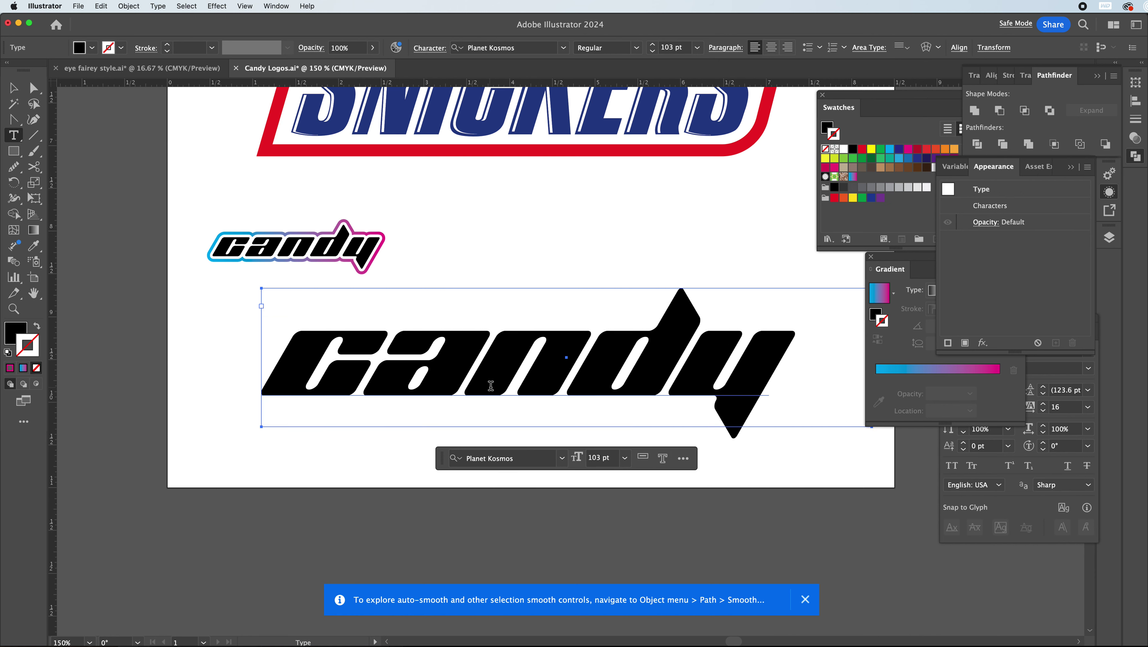
Add a new stroke to the candy type object with the blue-to-magenta gradient swatch and a weight of 6 pt
click(948, 343)
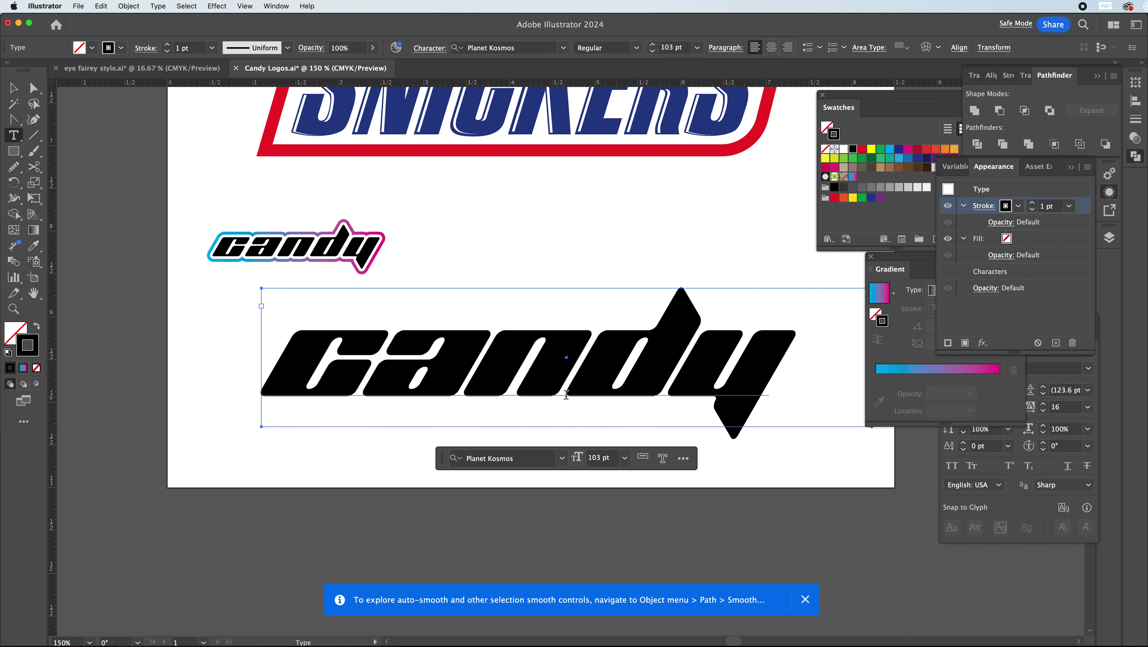
click(1019, 207)
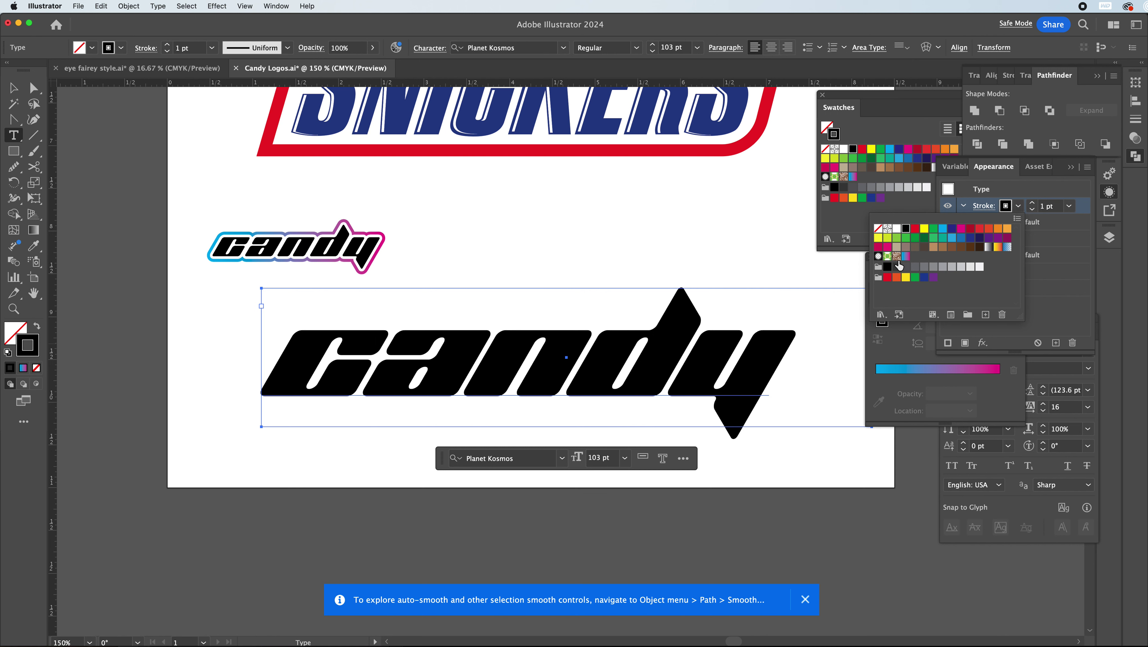
click(905, 257)
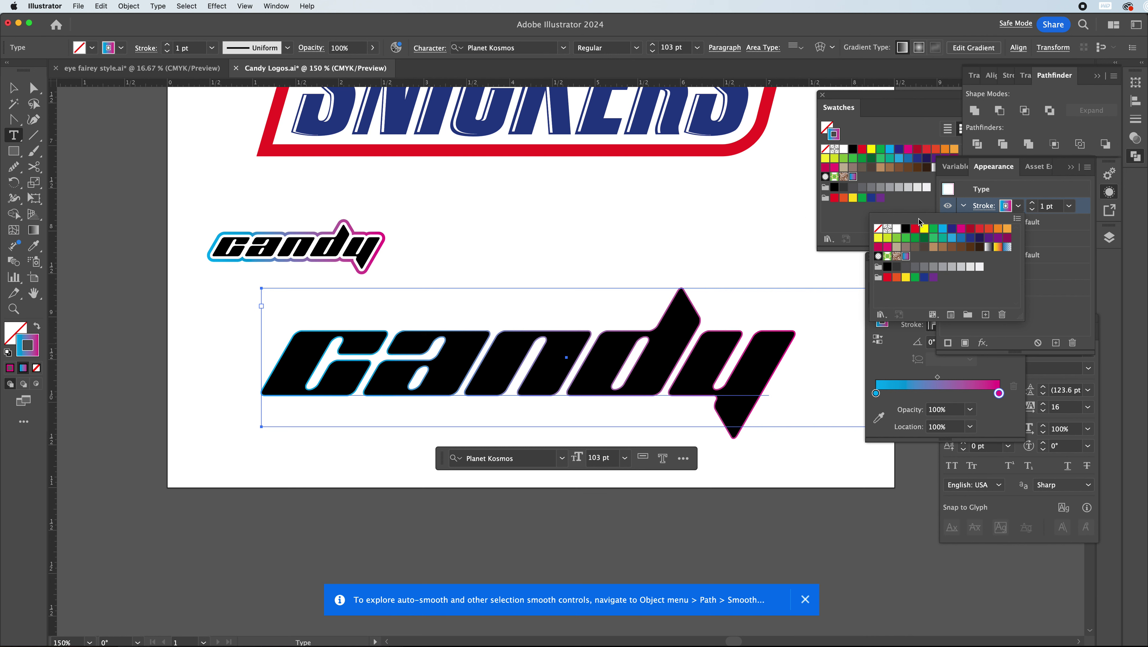
click(1032, 203)
click(1032, 203)
click(1032, 204)
click(1032, 203)
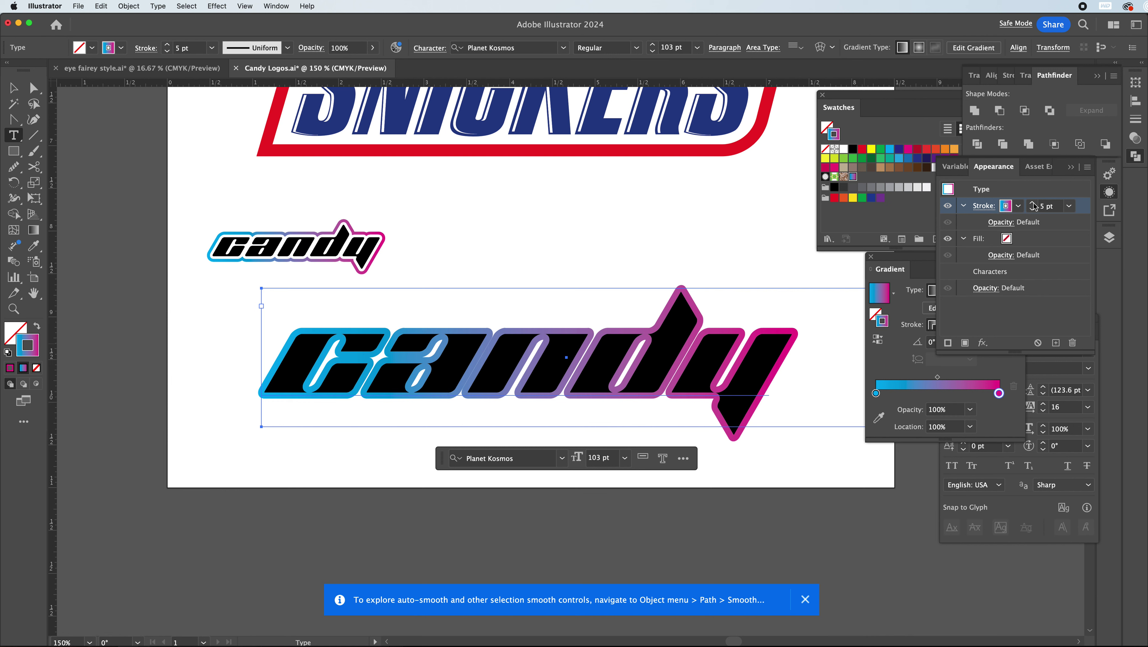
click(1032, 203)
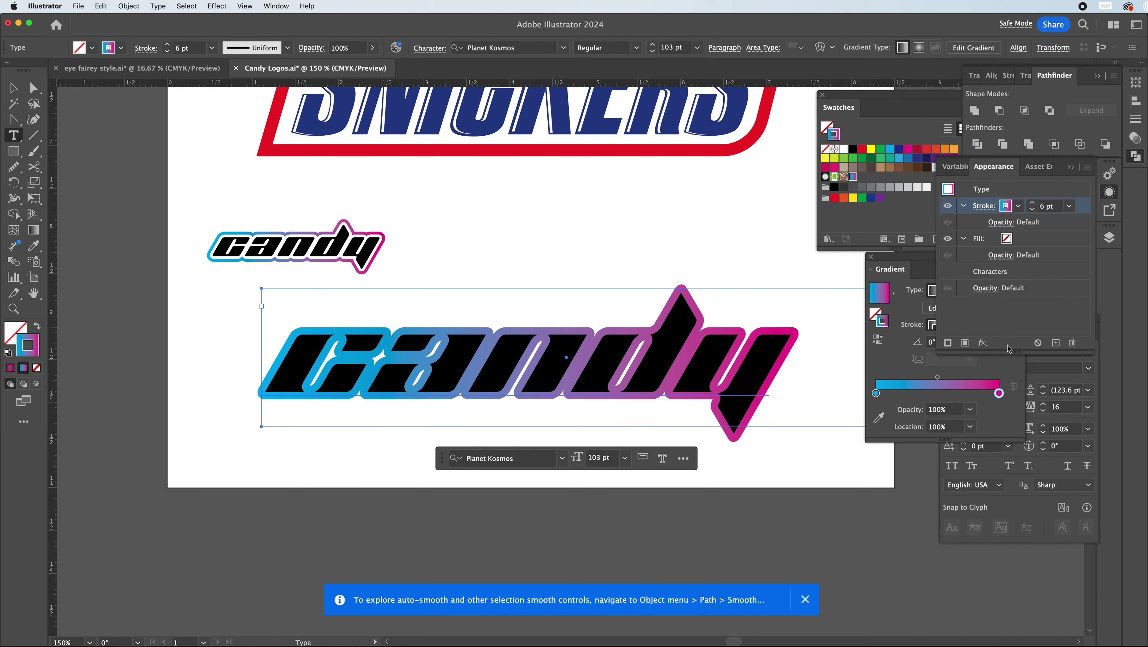
Apply an Offset Path effect of 0.125 in with Miter joins to the candy text's gradient stroke
click(982, 344)
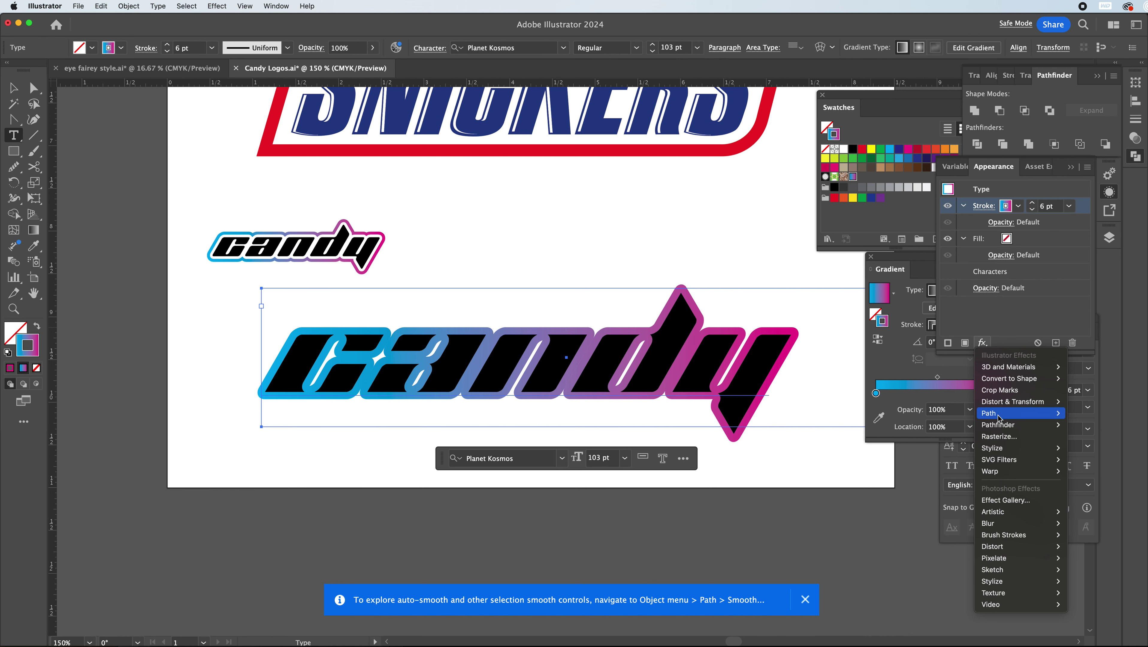
mouse_move(998, 426)
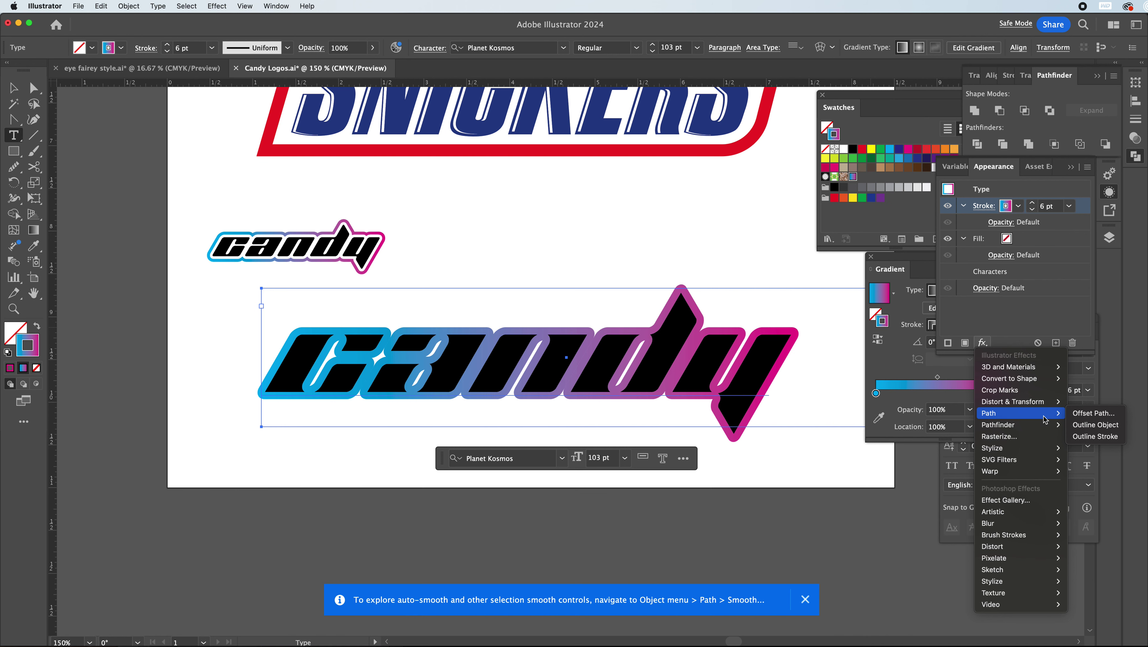
click(1089, 413)
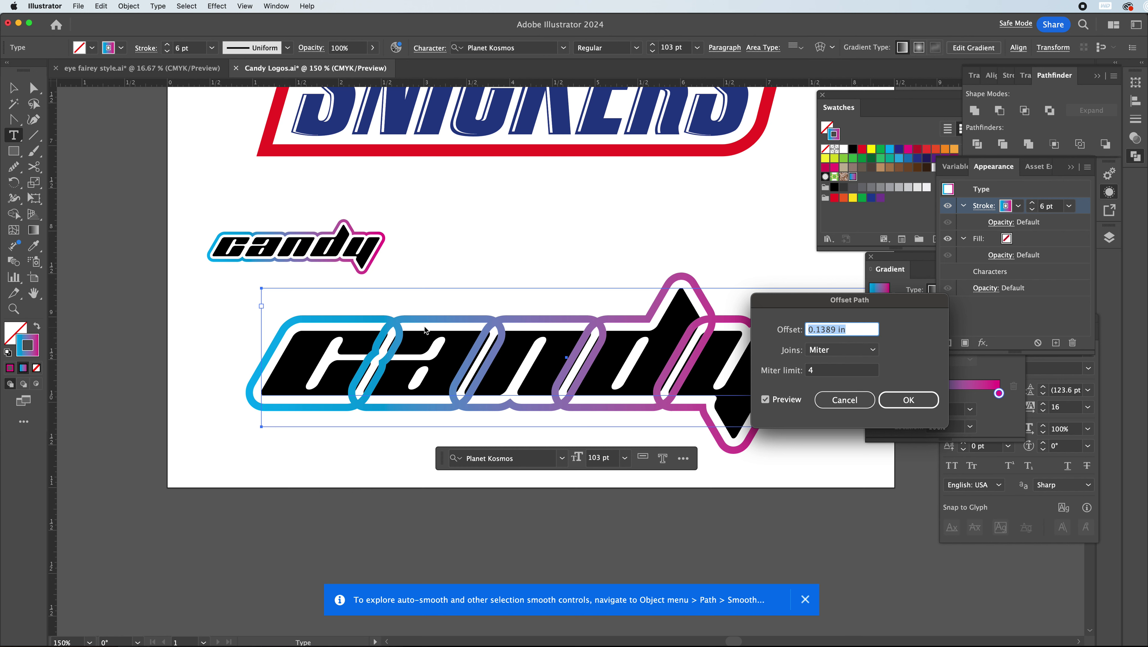
click(818, 329)
double_click(824, 332)
text(0)
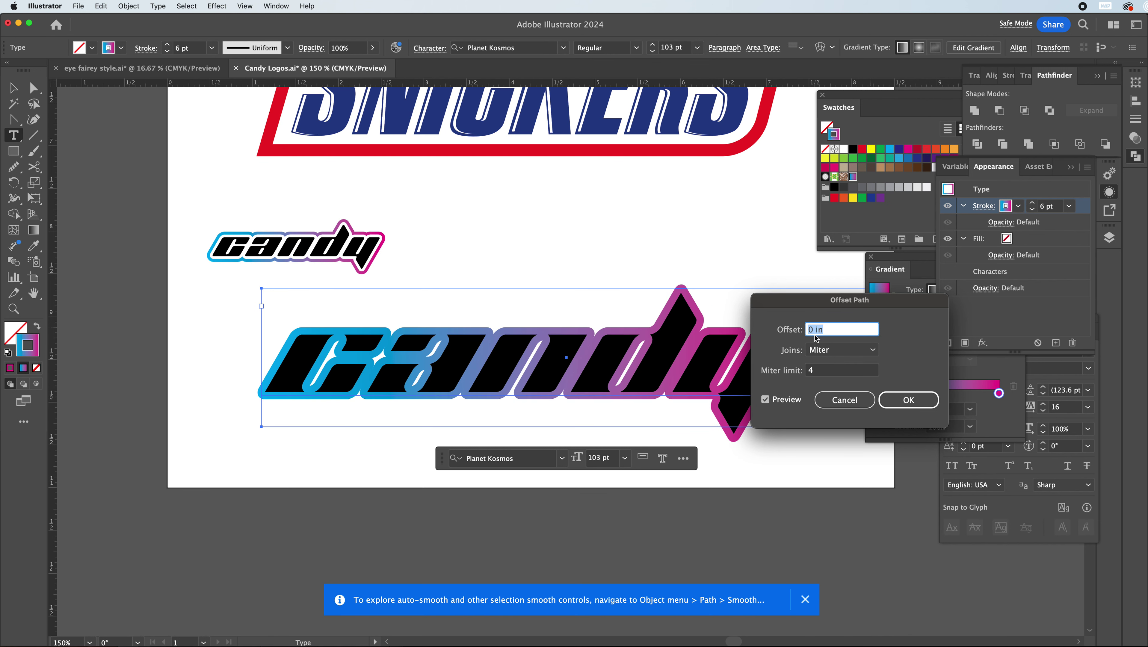
text(0.25)
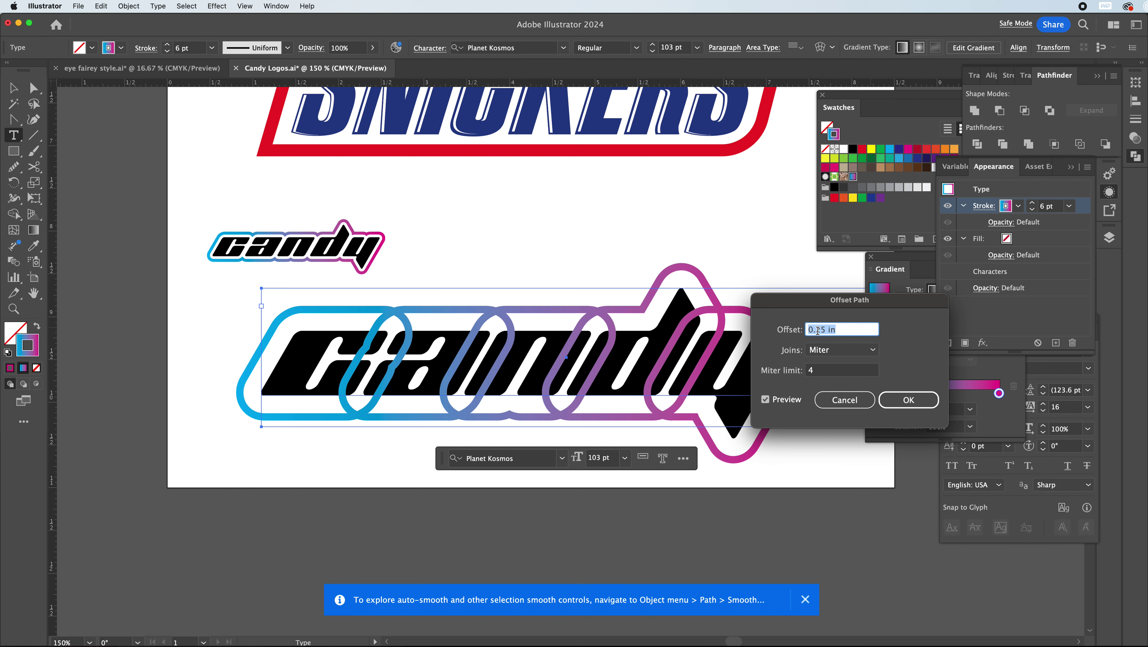
text(0.125)
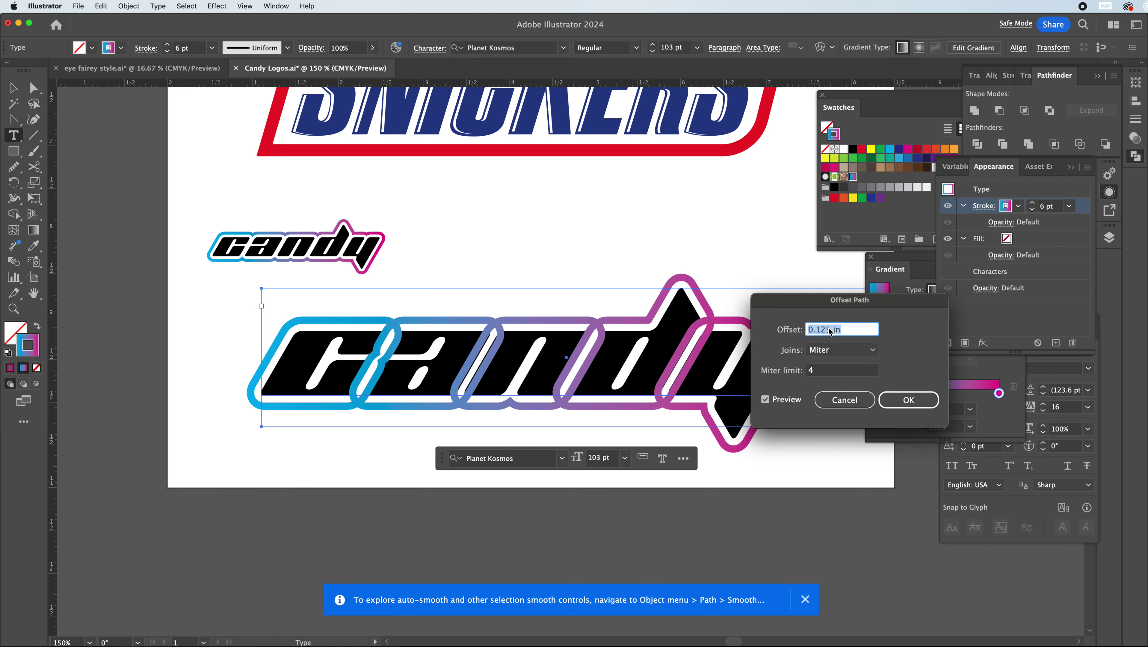
click(907, 400)
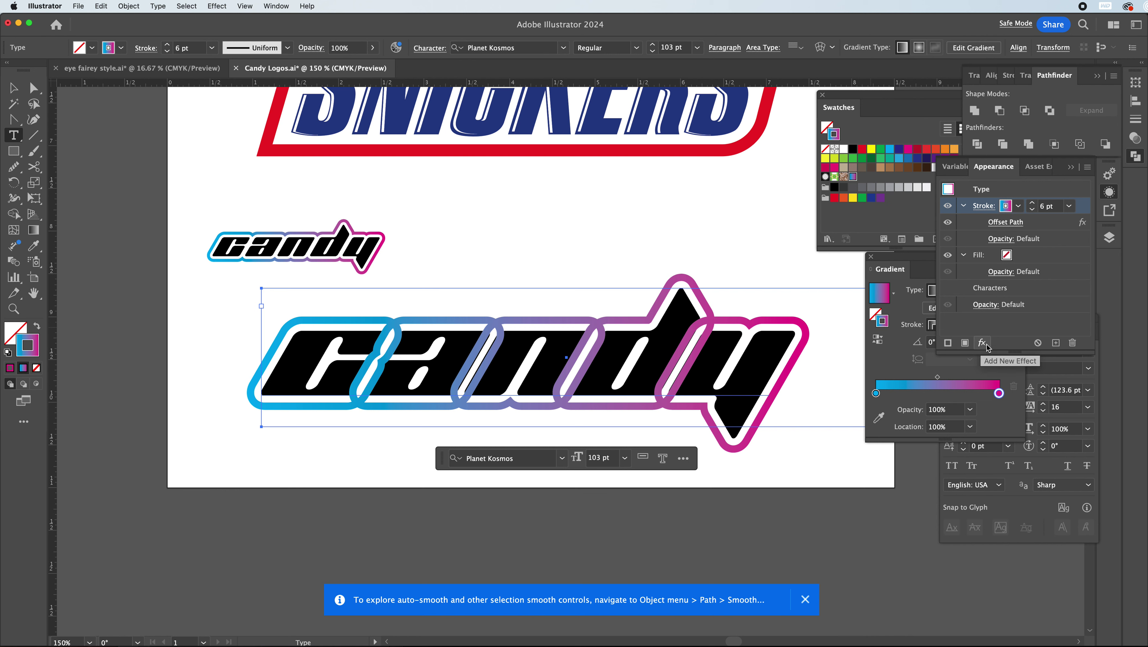
Apply the Pathfinder Add effect to the candy text's offset gradient stroke
click(982, 343)
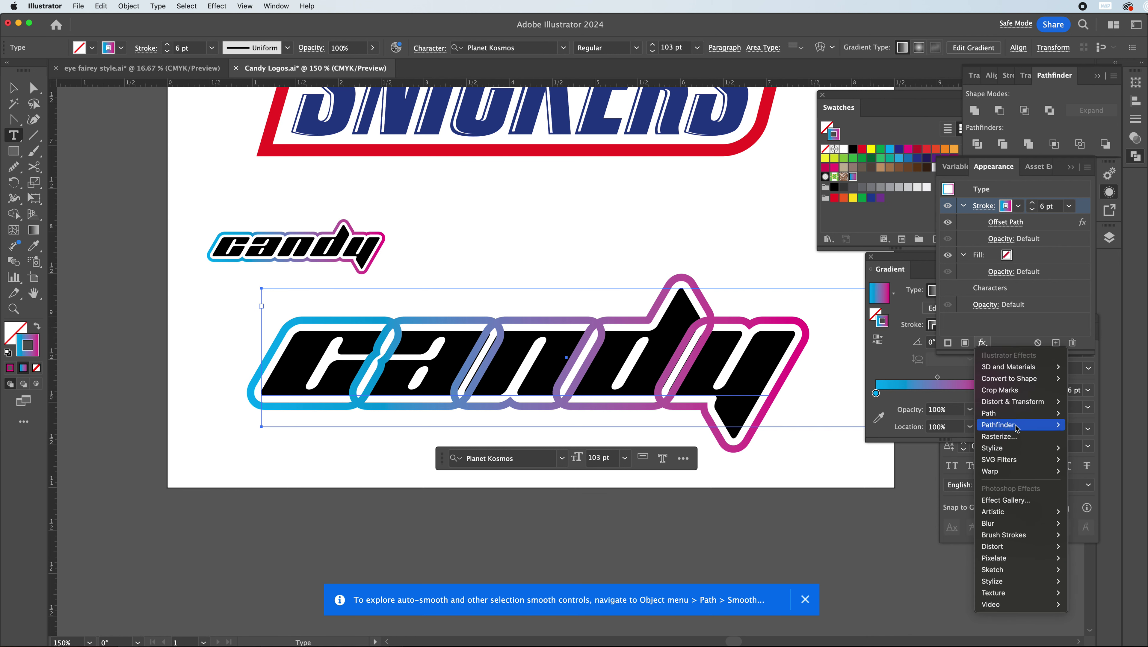
mouse_move(1018, 425)
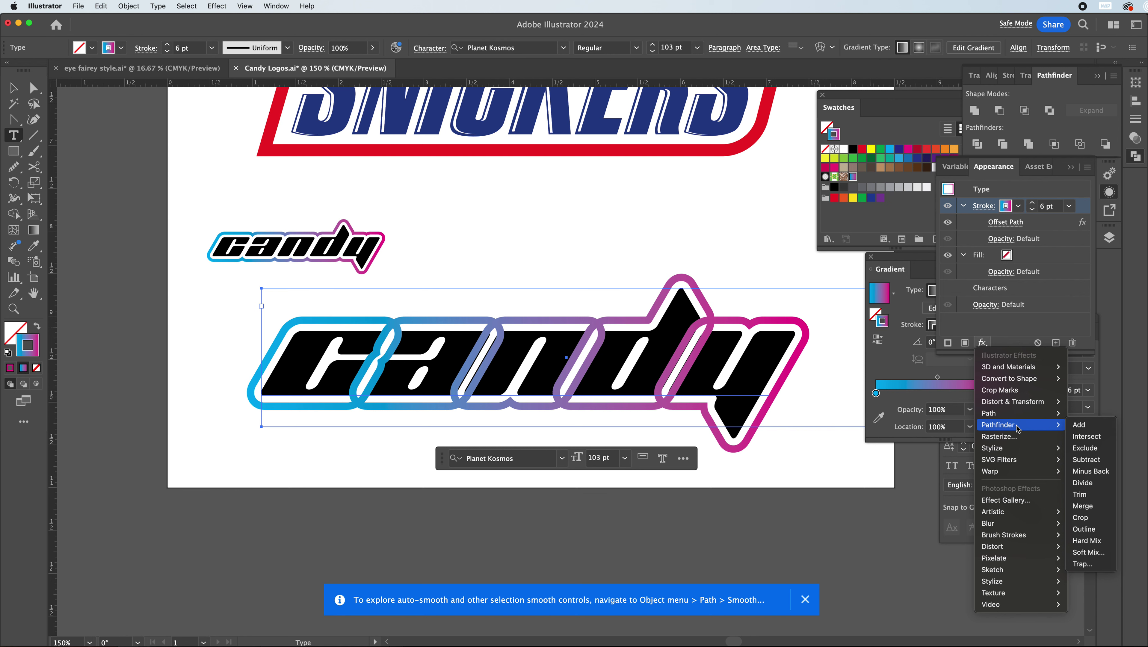
click(1088, 428)
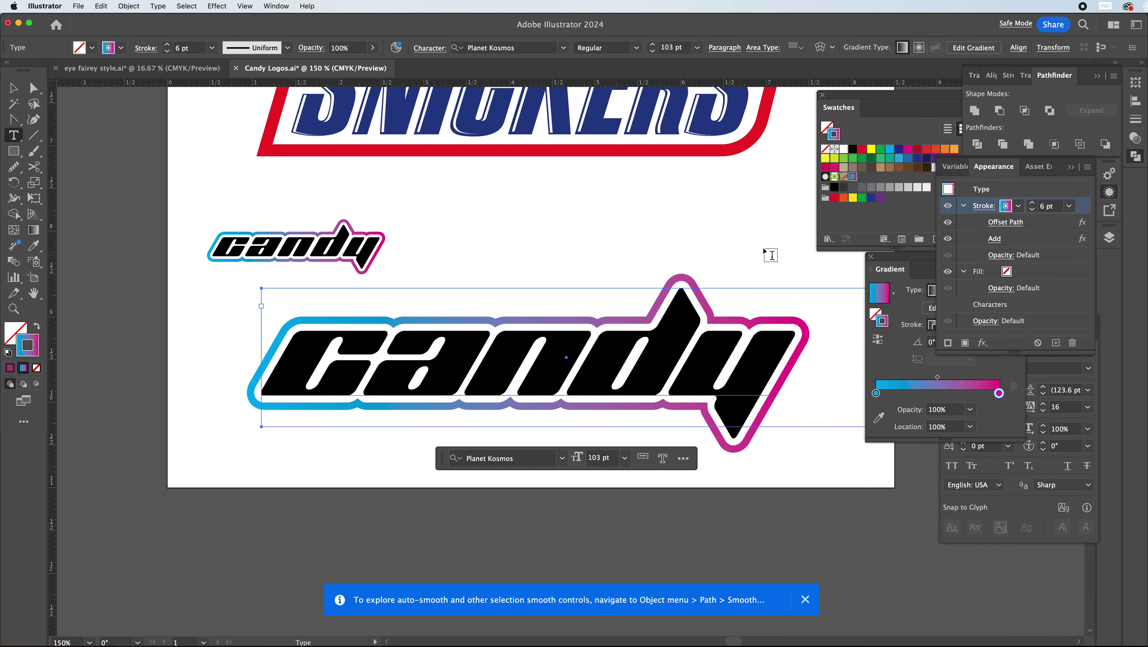
Move the large candy wordmark slightly to the right on the artboard
key(v)
drag(447, 352, 474, 352)
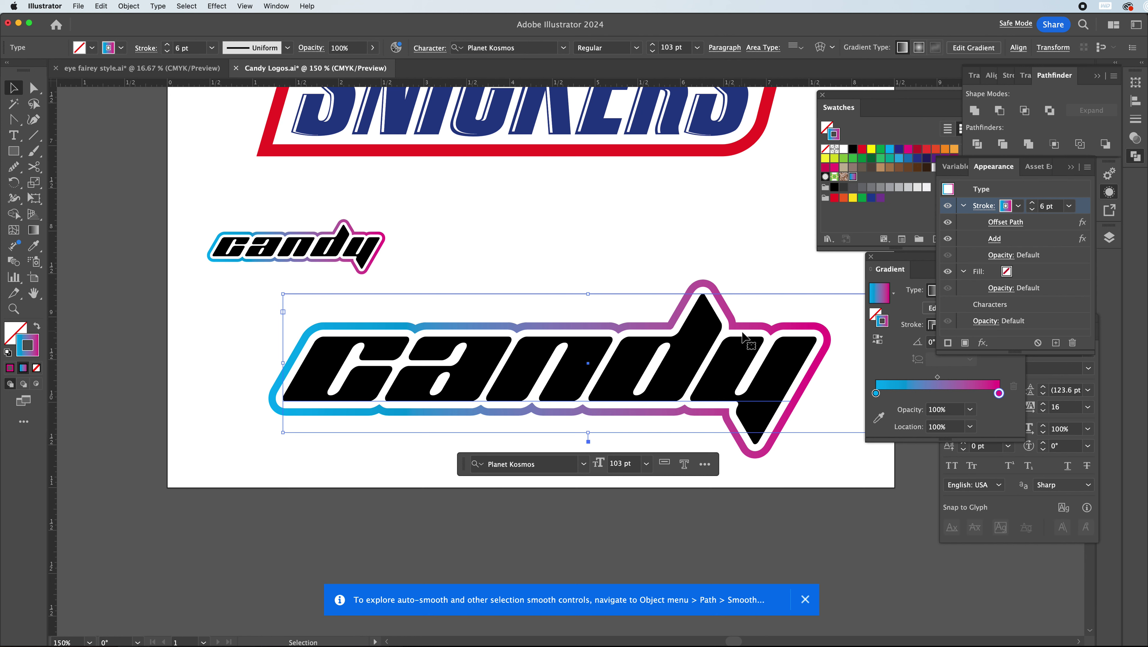
drag(761, 365, 734, 346)
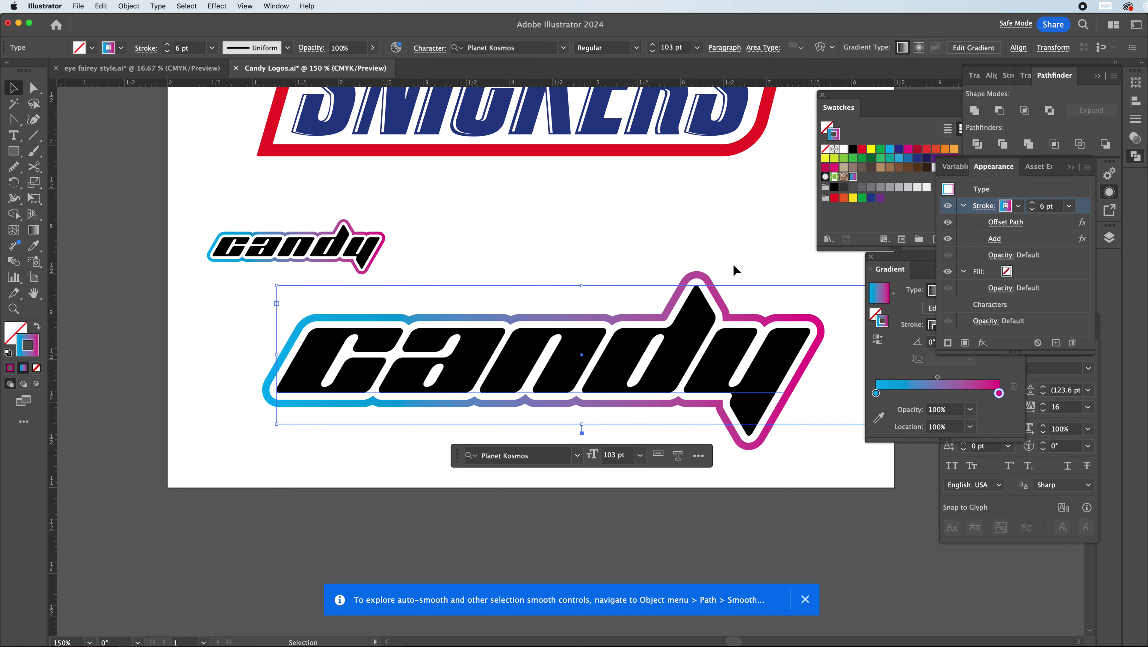
Review the recreated Reese's, Snickers and candy logos against their small references, clearing the selection and dismissing the smooth-controls notification
key(super+minus)
key(super+minus)
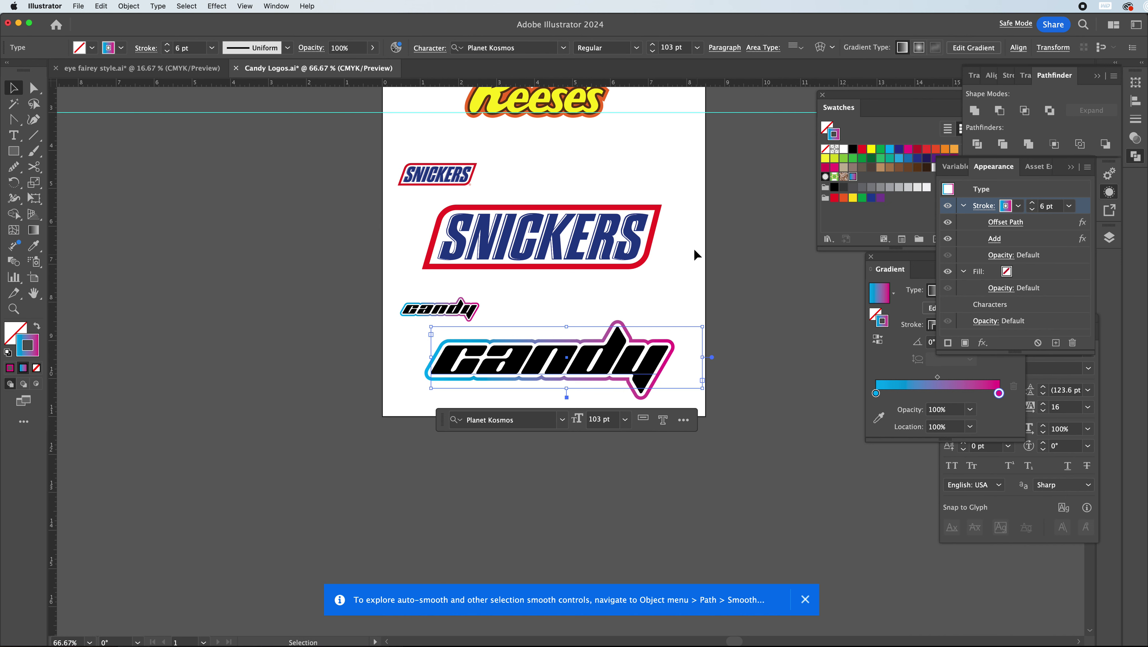
scroll(689, 244, up, 5)
scroll(690, 244, down, 1)
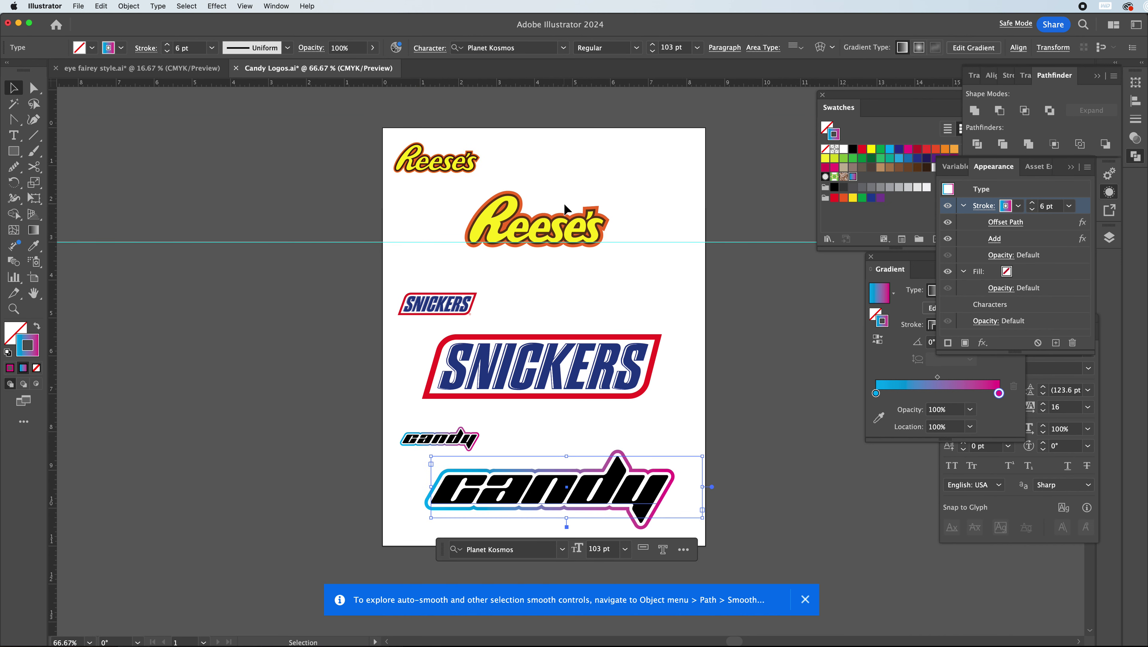
key(super+equal)
key(super+equal)
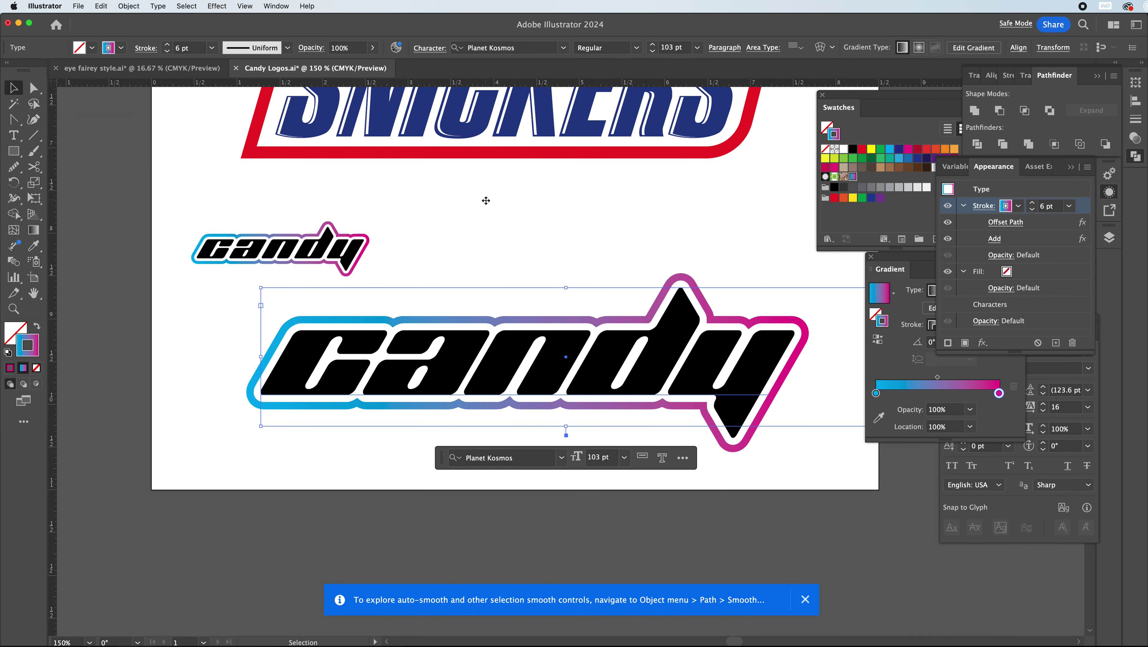
scroll(488, 176, up, 10)
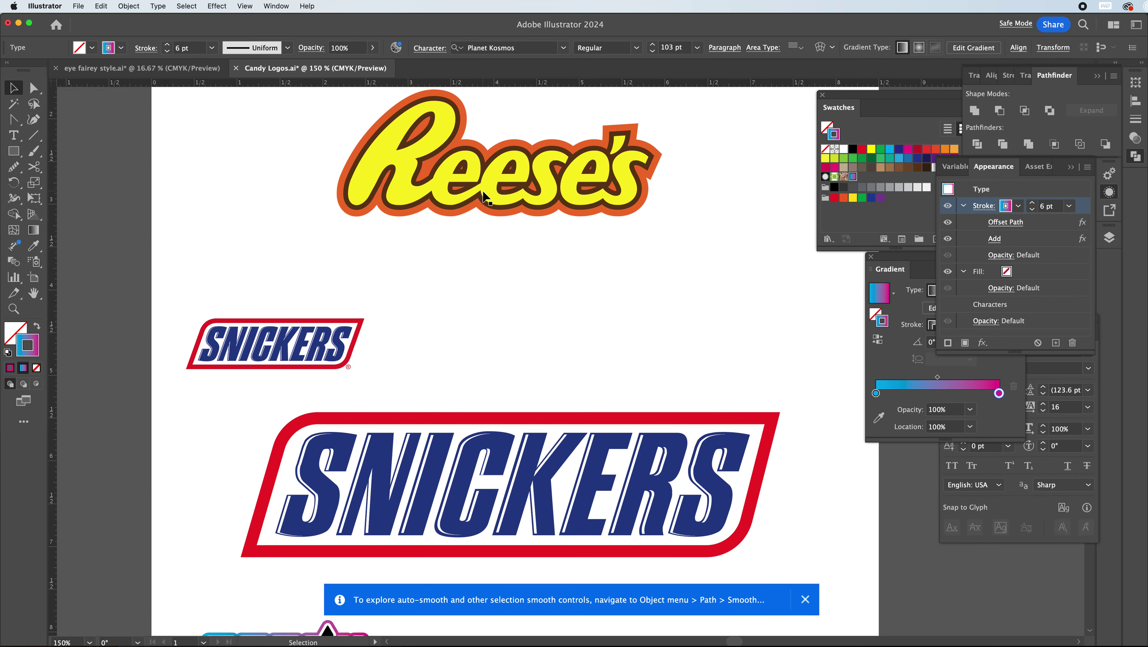
scroll(362, 148, up, 2)
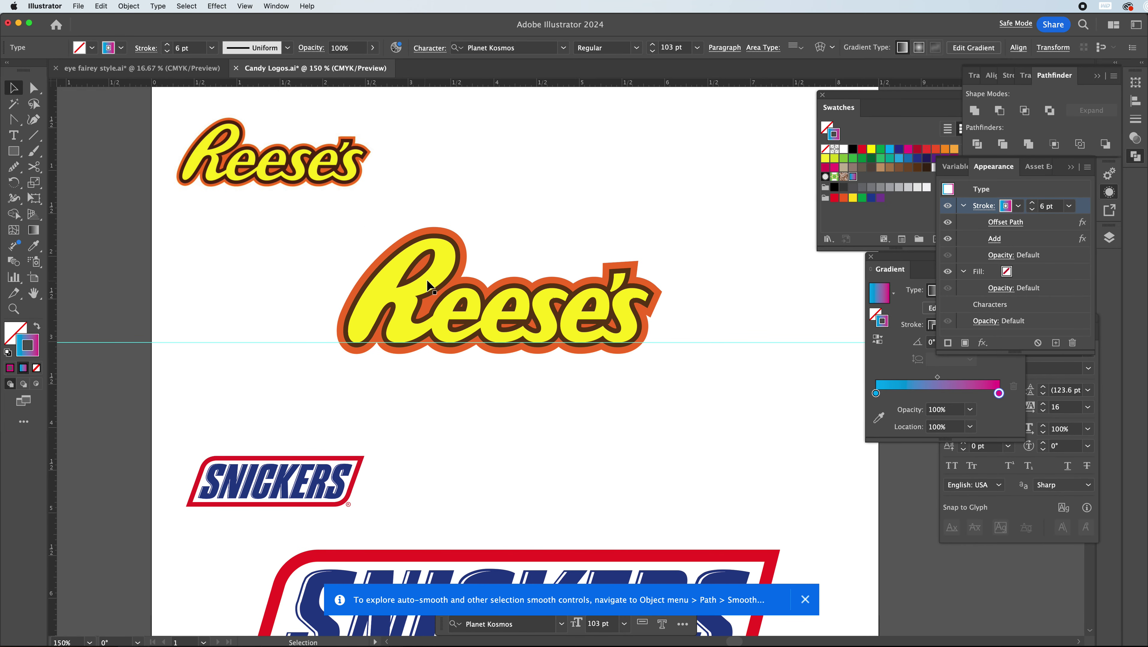
click(466, 253)
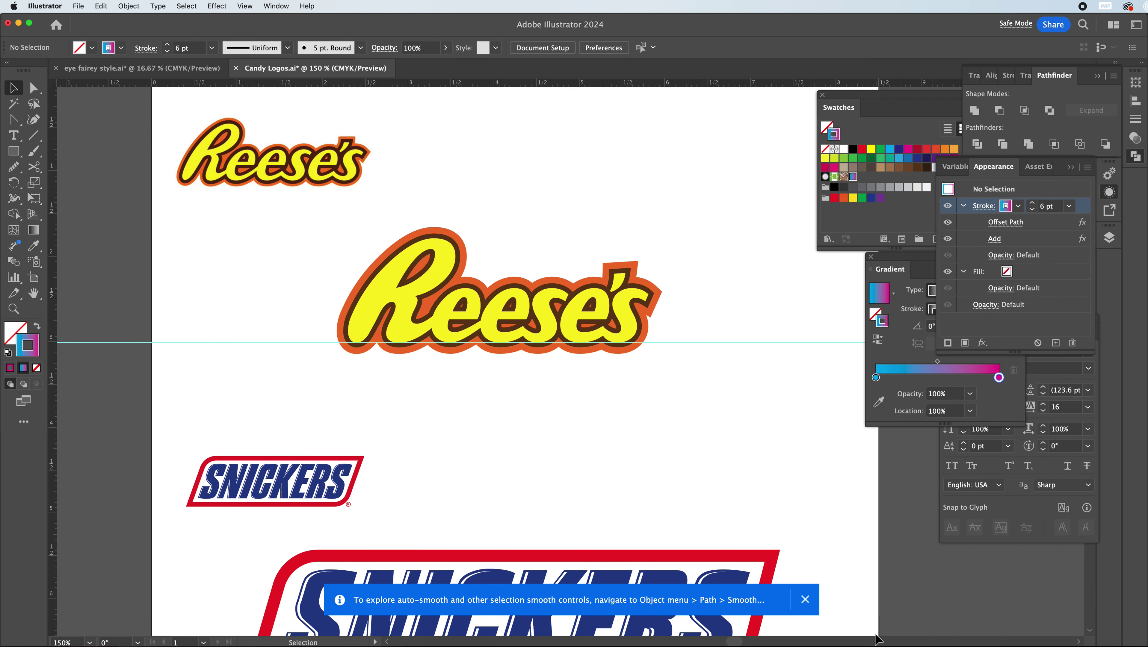
click(805, 599)
scroll(725, 498, down, 3)
scroll(661, 453, down, 3)
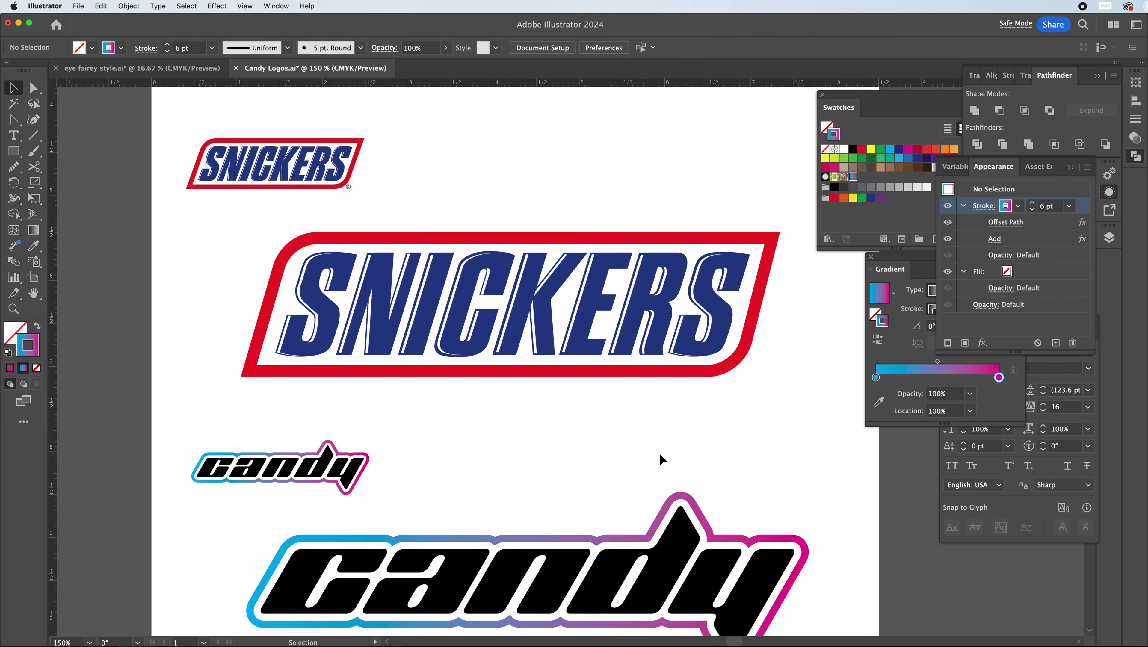
scroll(659, 454, up, 5)
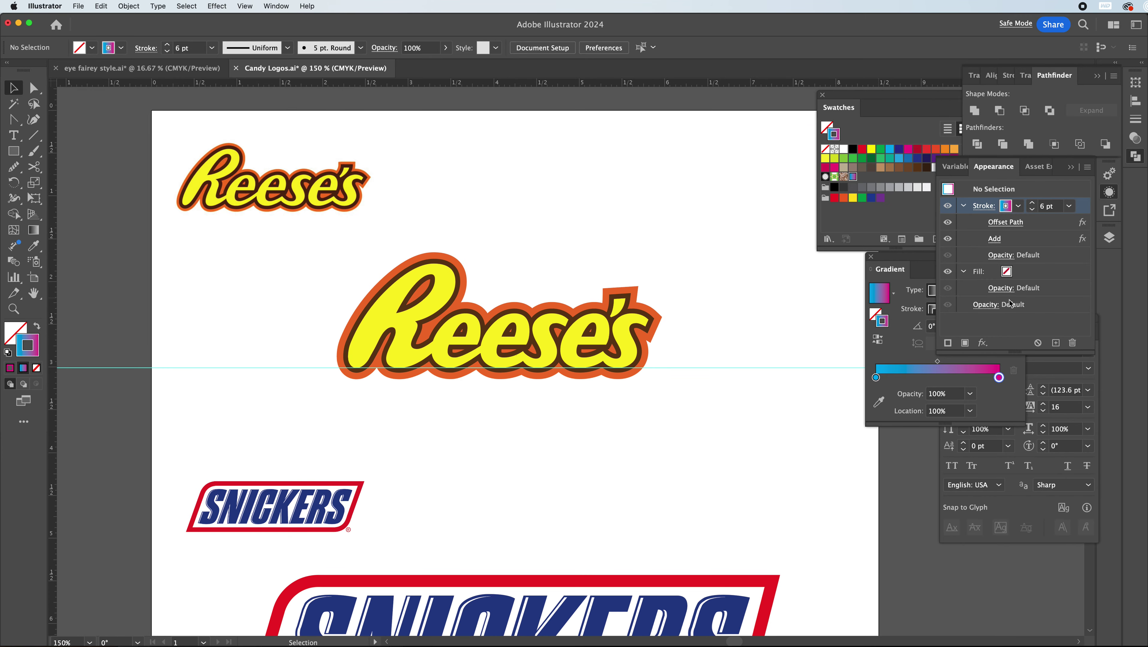
Set the weight of the outer orange stroke on the large Reese's logo group to 17 pt
click(1070, 167)
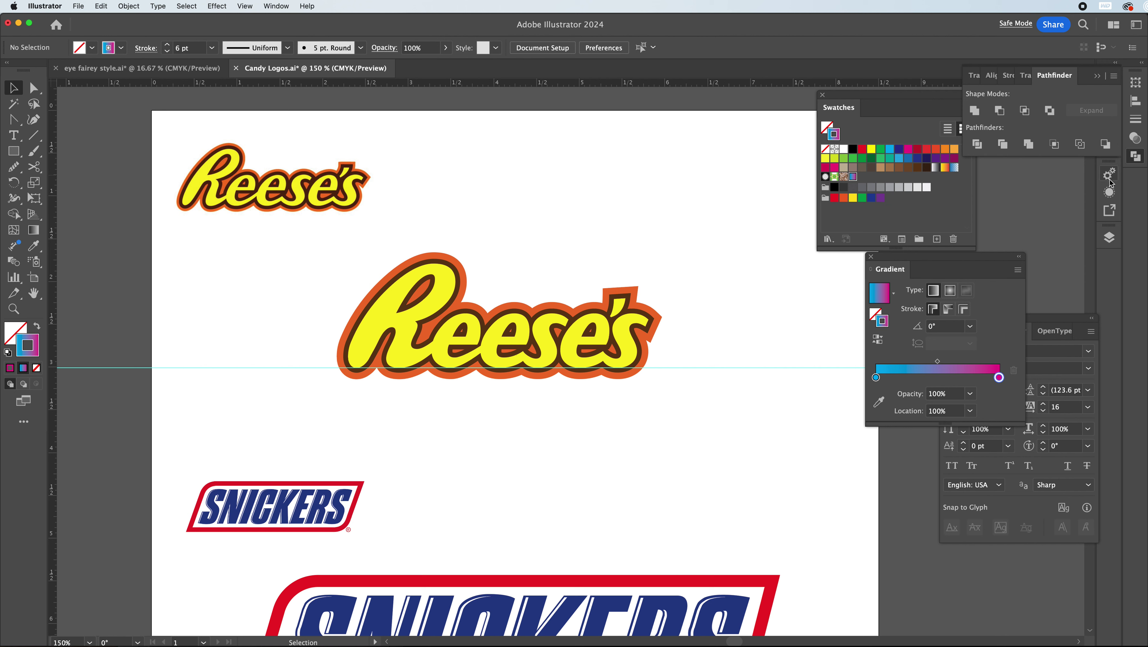
drag(974, 261, 1004, 305)
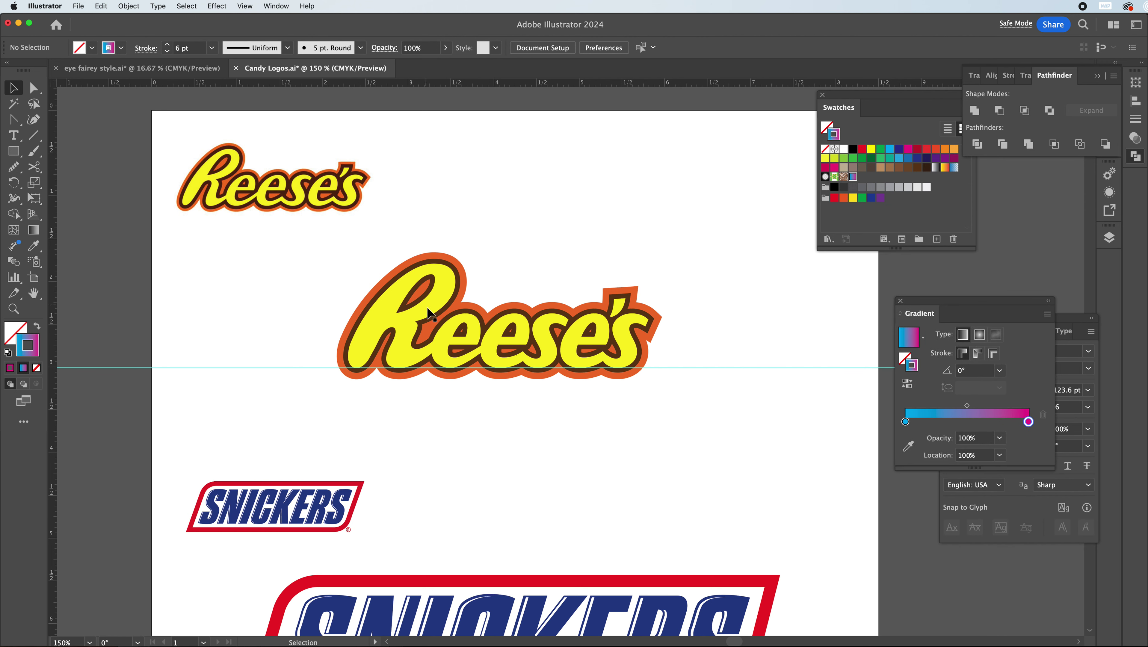
click(426, 323)
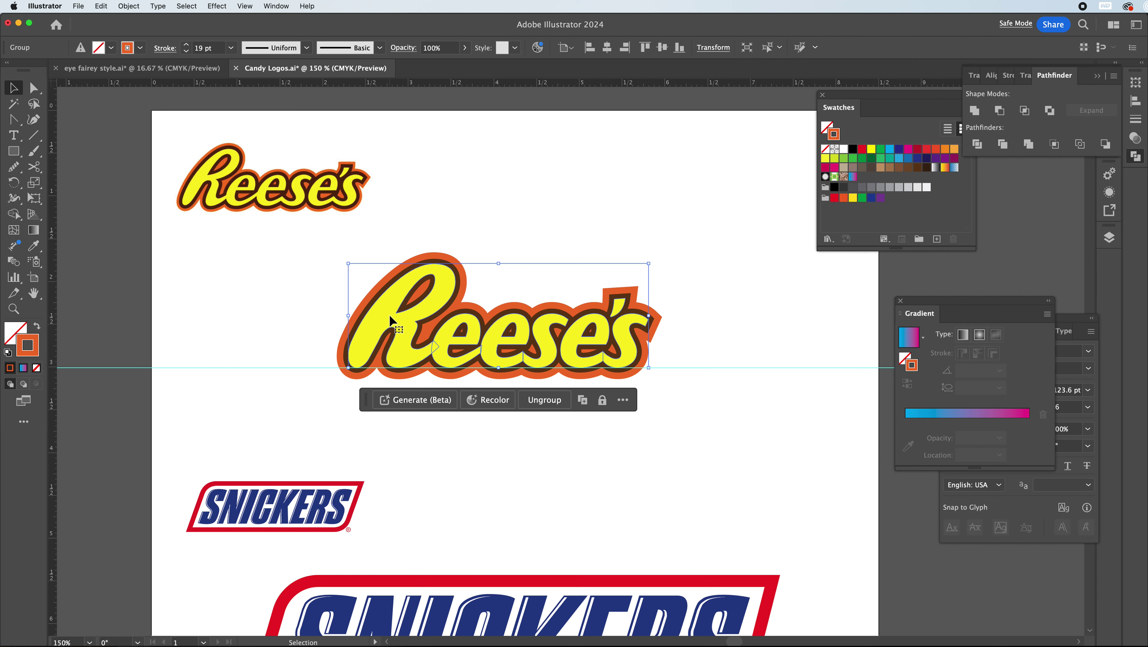
click(1109, 192)
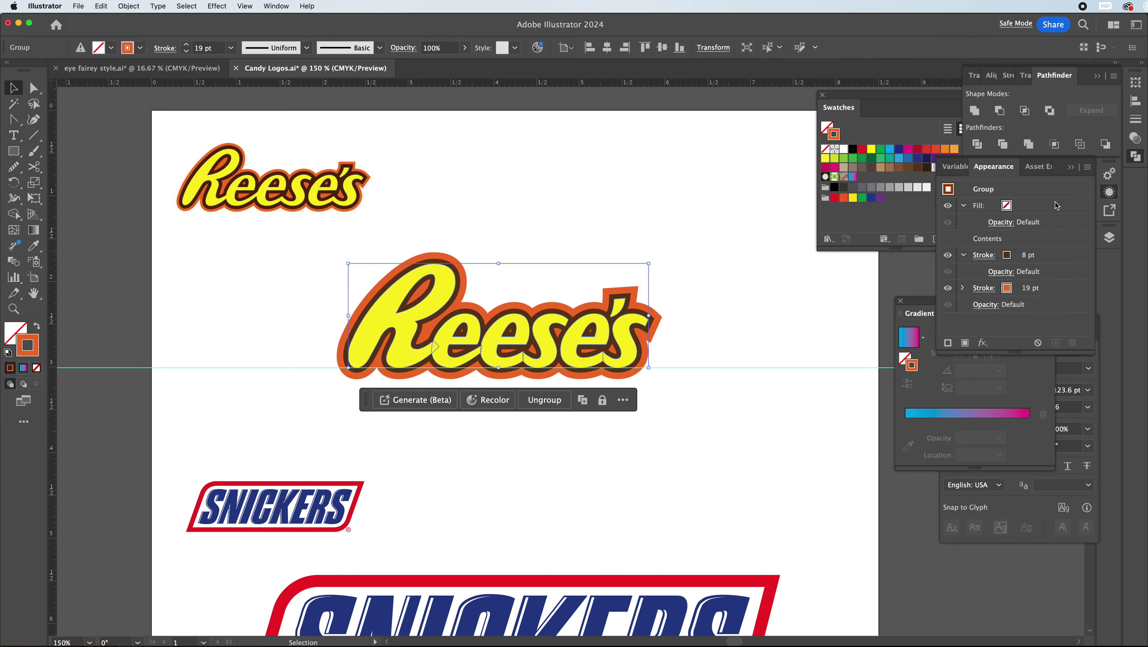
click(1005, 293)
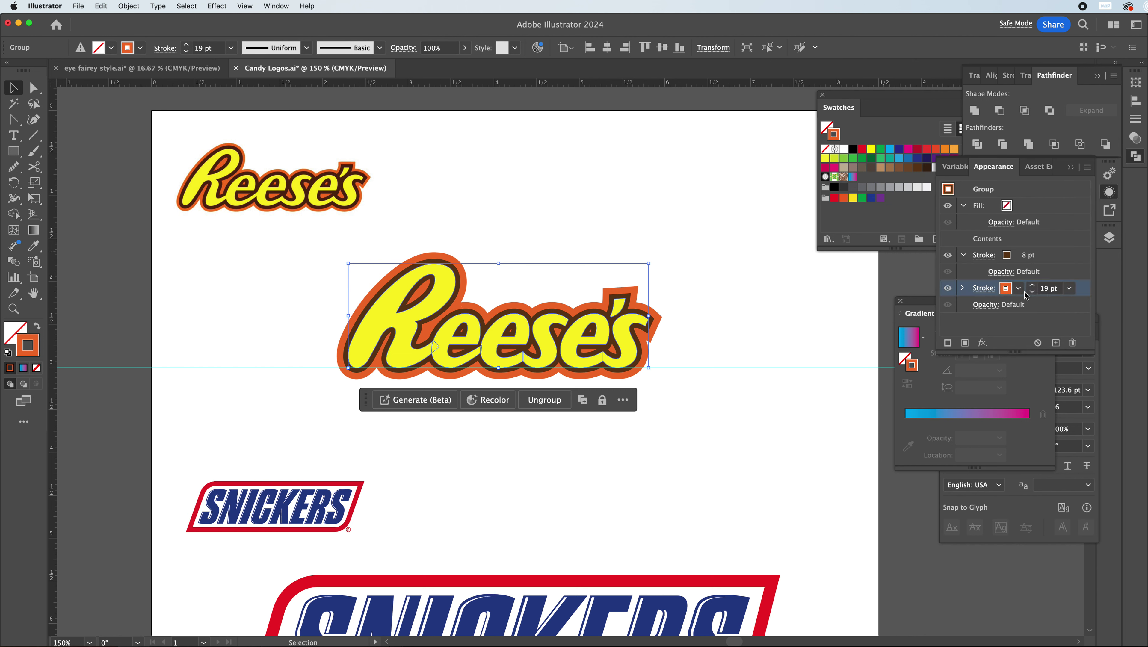
click(1033, 294)
click(1033, 294)
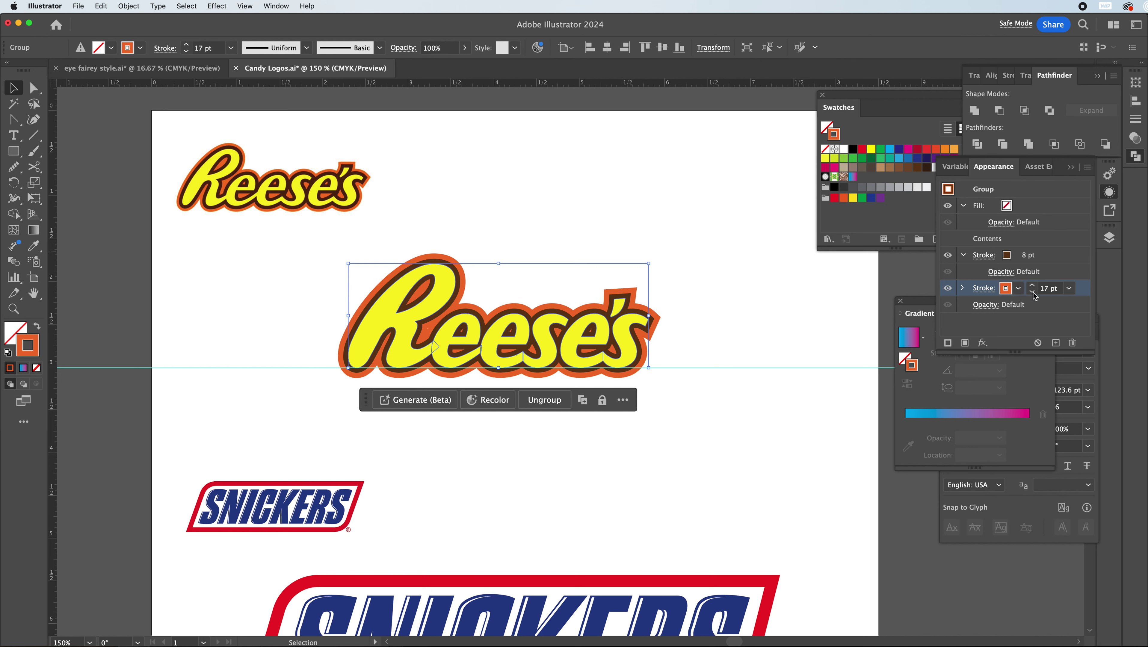
Set the weight of the outer orange stroke on the large Reese's logo to 18 pt
click(1032, 285)
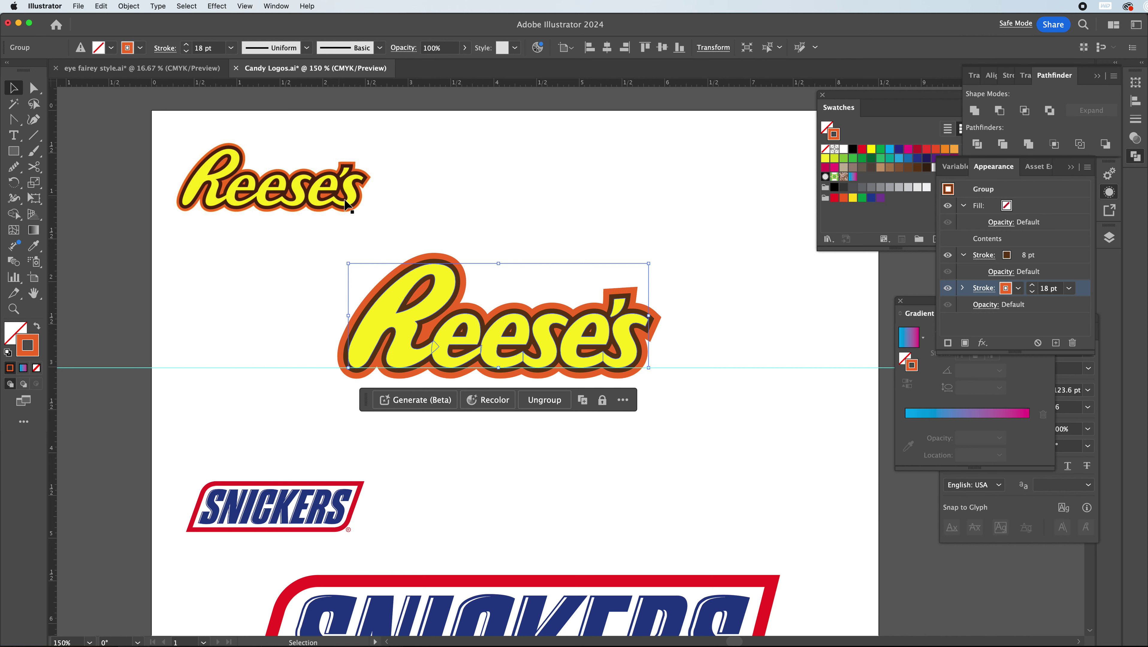
key(super+shift+a)
click(513, 316)
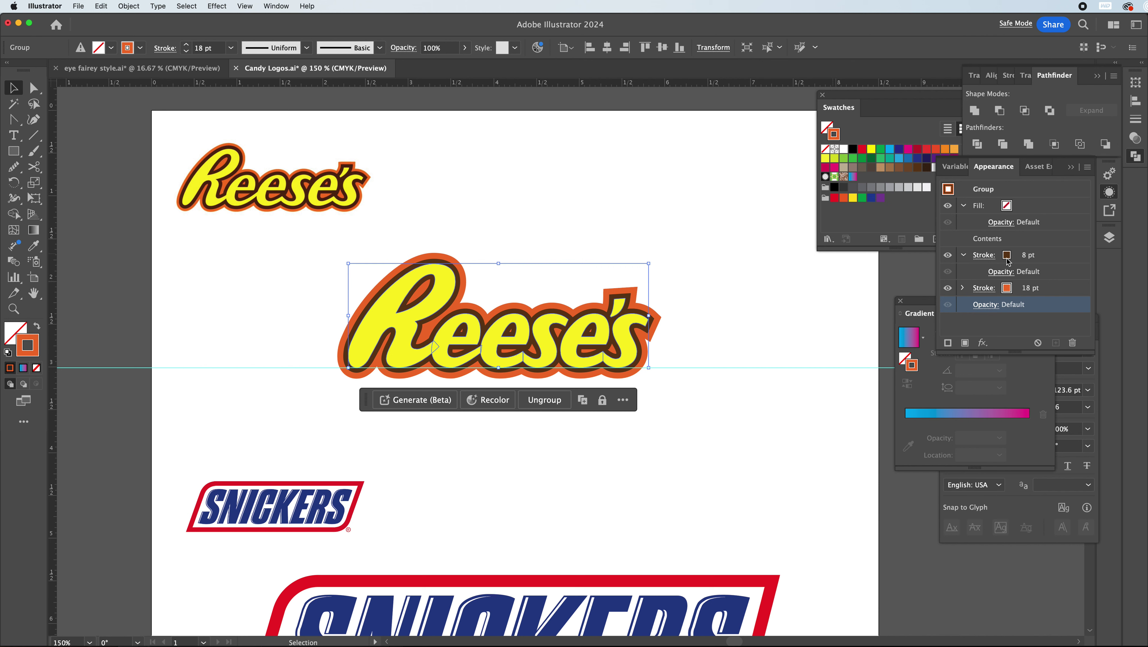
Try a 6 pt weight on the inner brown stroke of the large Reese's logo and restore it to 8 pt
click(1006, 257)
click(1031, 259)
click(1031, 259)
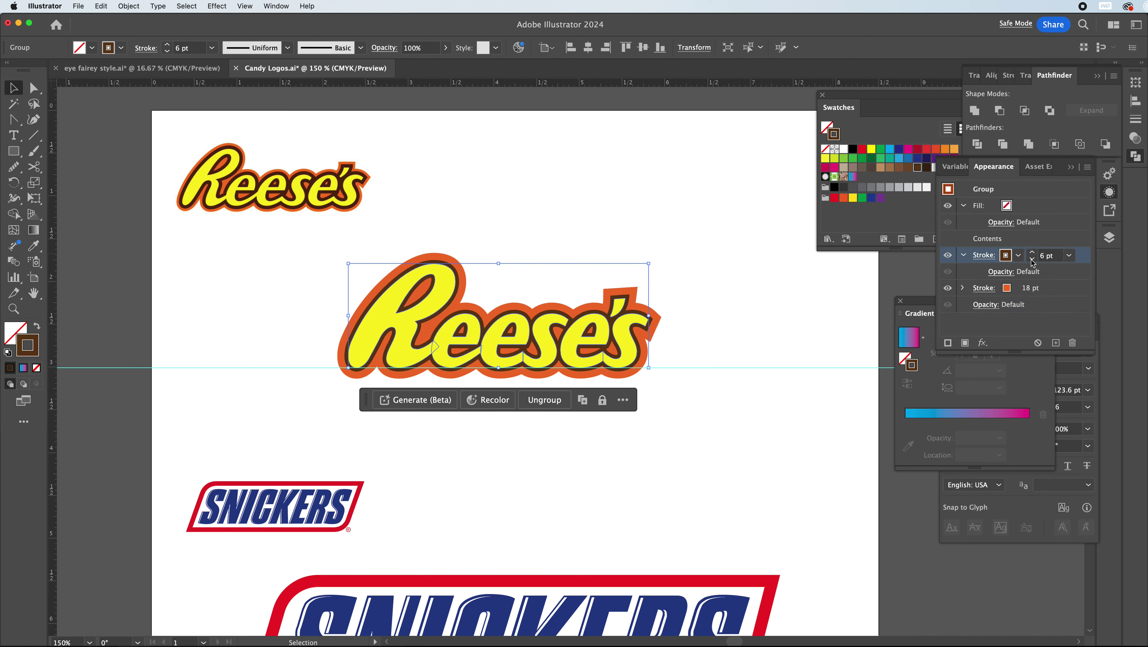
click(1031, 253)
click(1032, 253)
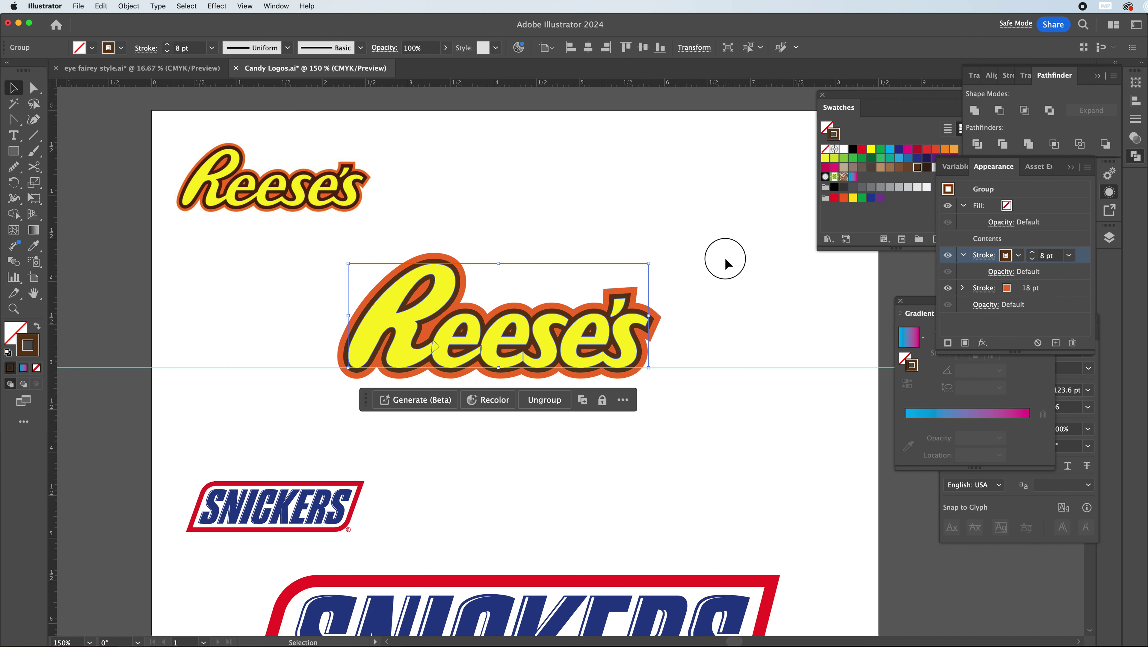
Clear the selection and review all three recreated logos against their small references on the whole artboard
click(724, 260)
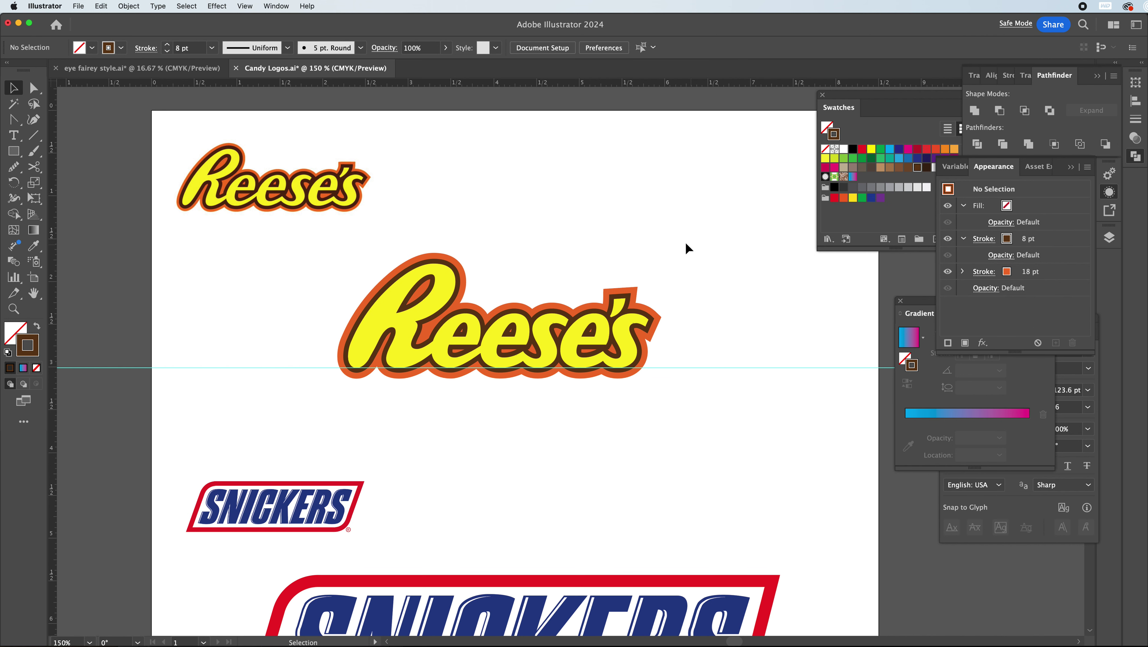
scroll(601, 228, down, 10)
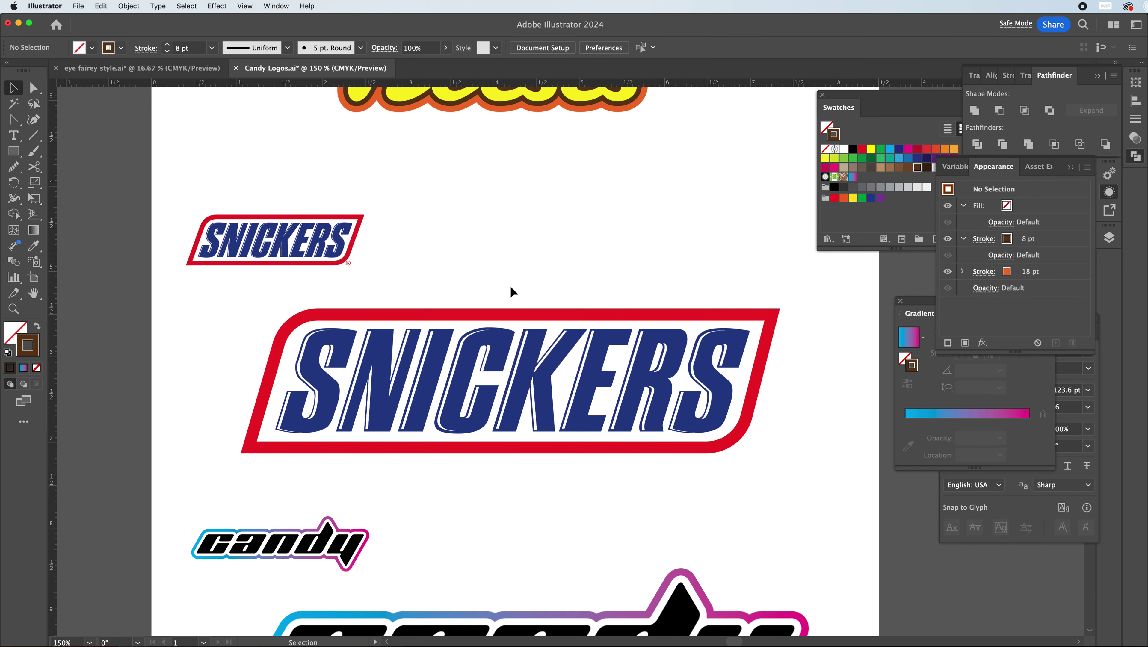
key(super+minus)
key(super+minus)
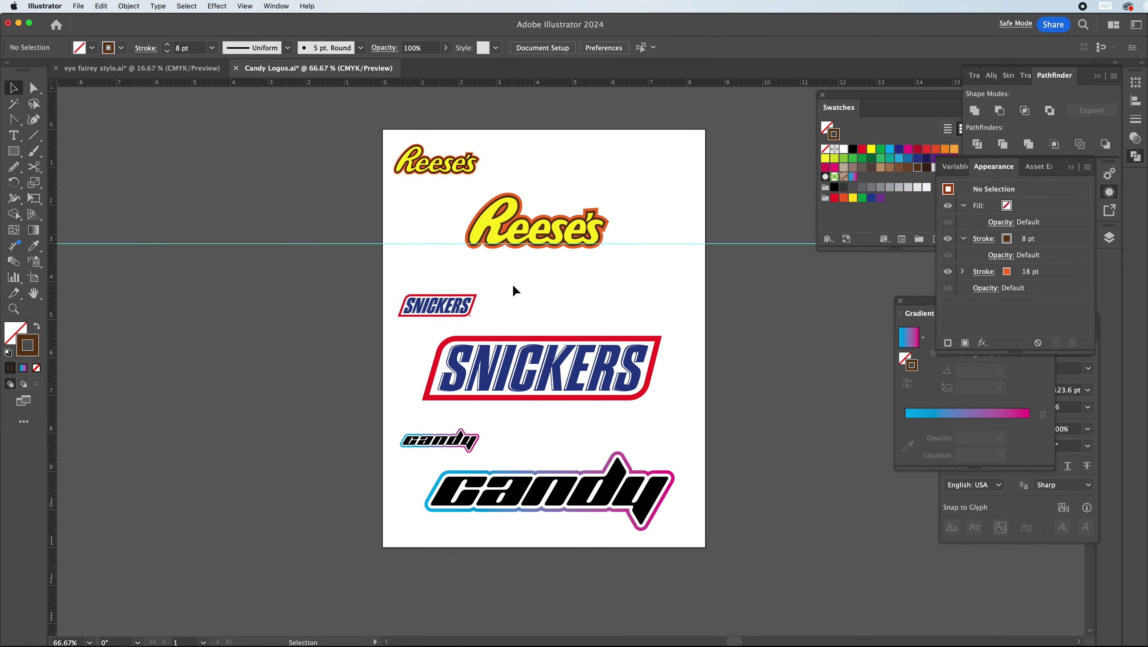